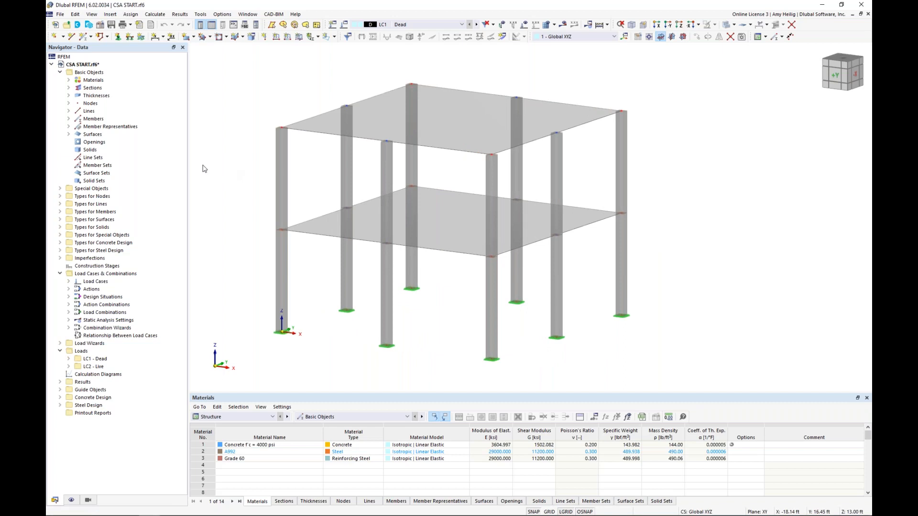
Open the model's base data and review which analysis and design add-ons are activated
{"action": "right_click", "coordinate": [105, 66]}
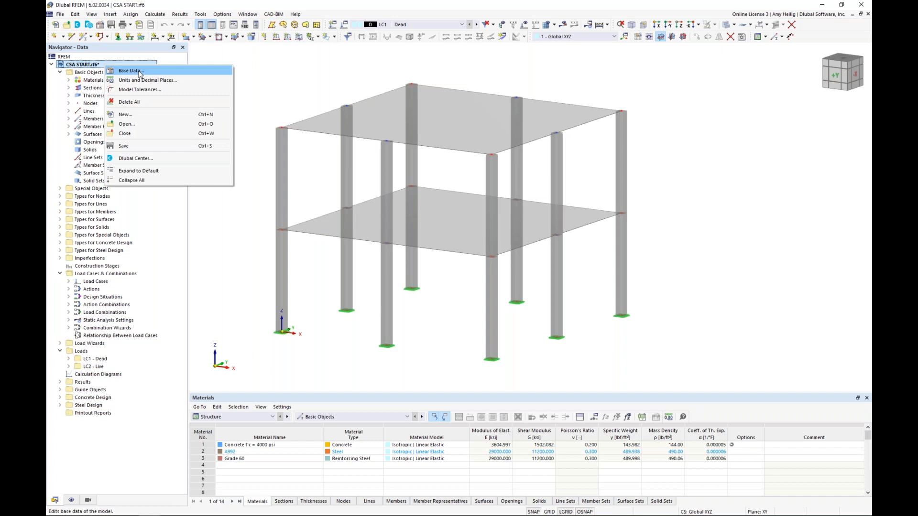
{"action": "left_click", "coordinate": [140, 72]}
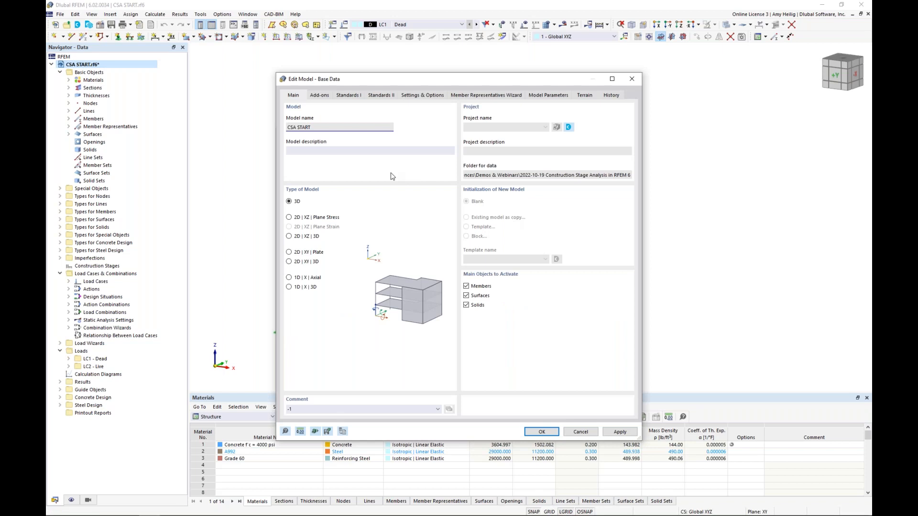
{"action": "left_click", "coordinate": [325, 98]}
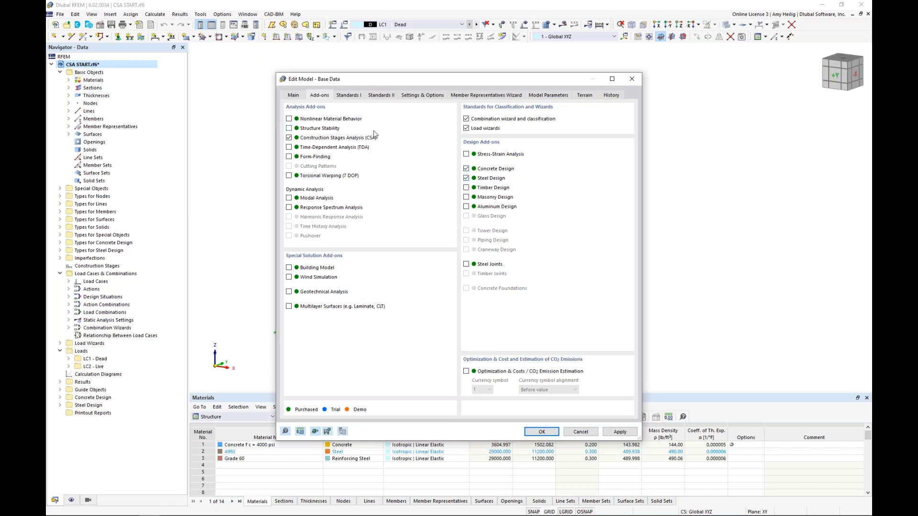
Review the available load combination and steel design standards, leaving the base data without changes
{"action": "left_click", "coordinate": [358, 99]}
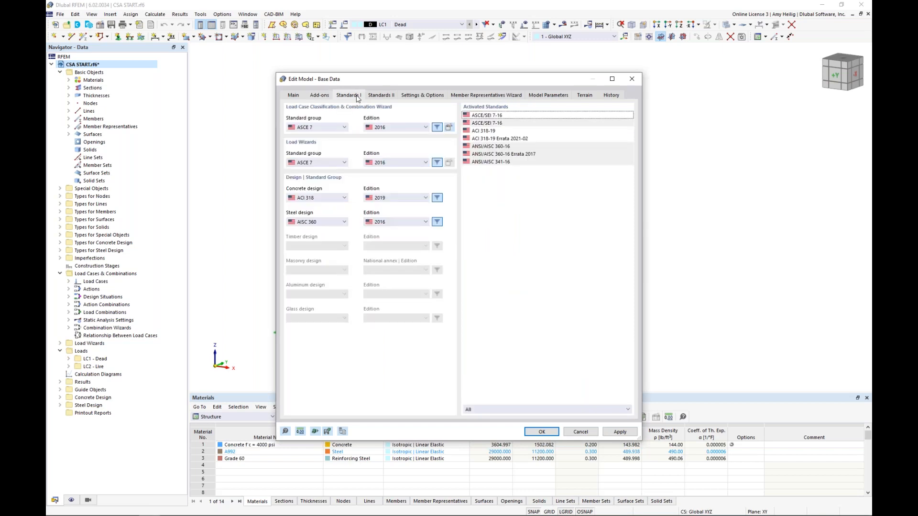
{"action": "left_click", "coordinate": [344, 127]}
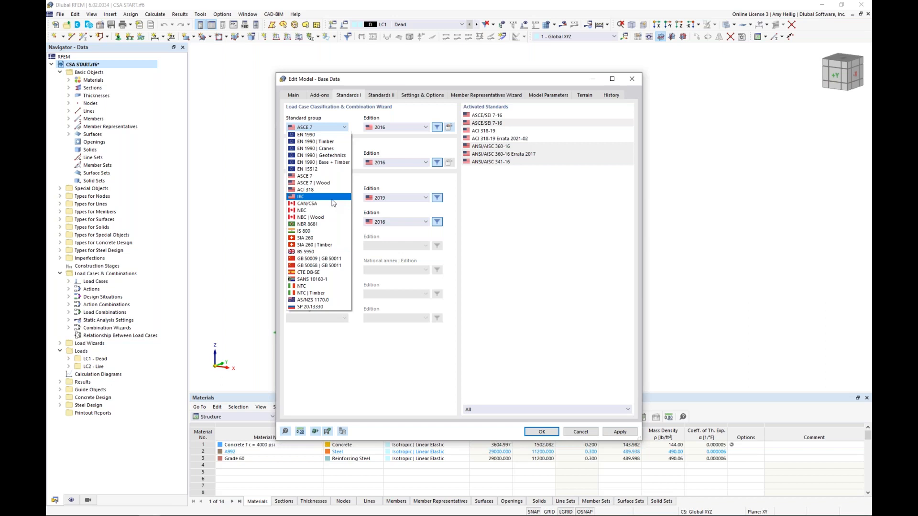
{"action": "left_click", "coordinate": [368, 185]}
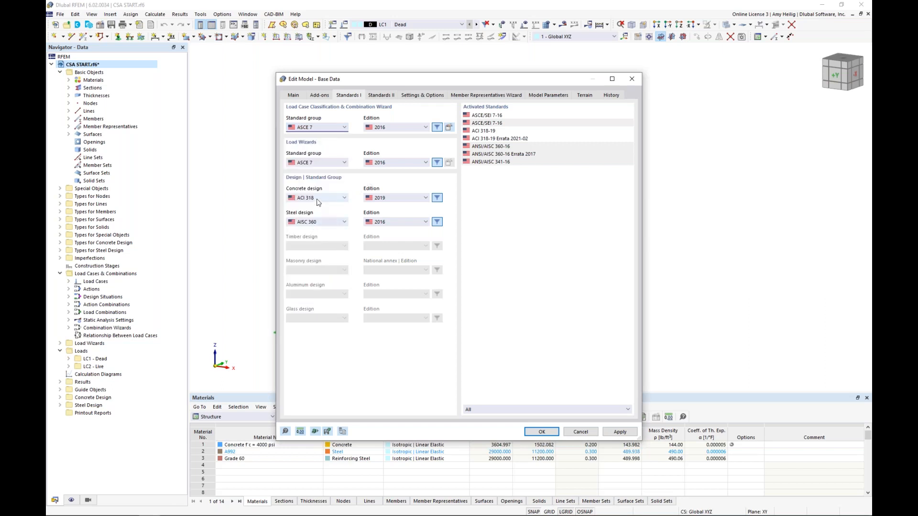
{"action": "left_click", "coordinate": [324, 223]}
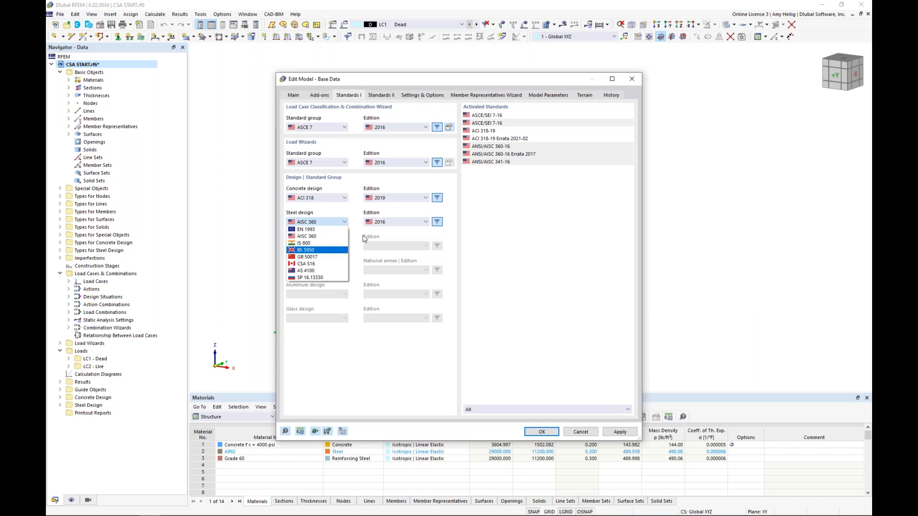
{"action": "left_click", "coordinate": [363, 236]}
{"action": "left_click", "coordinate": [591, 432]}
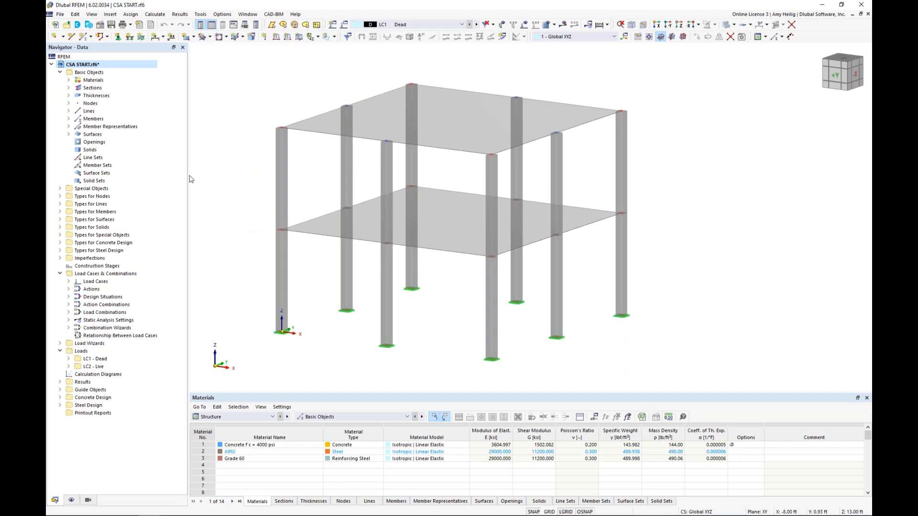
Inspect which objects use the 4000 psi concrete material and which members use the square column section
{"action": "left_click", "coordinate": [69, 80]}
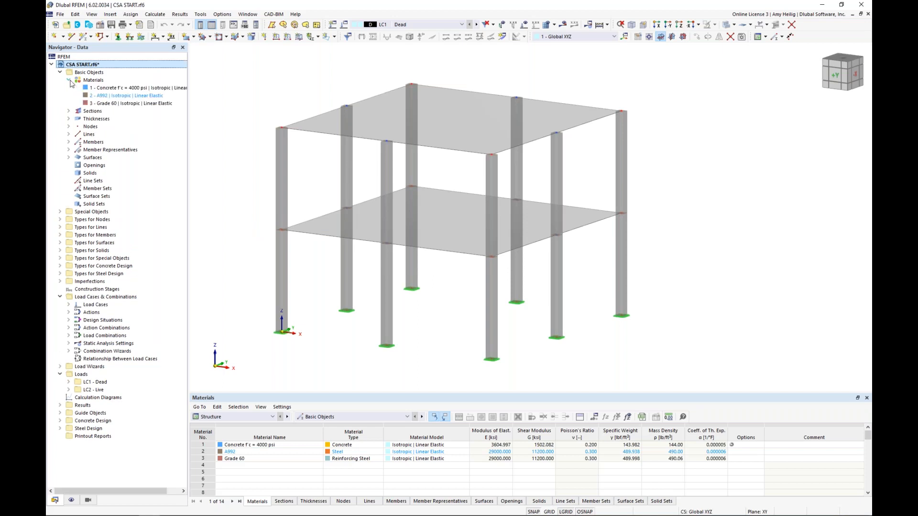
{"action": "left_click", "coordinate": [104, 91]}
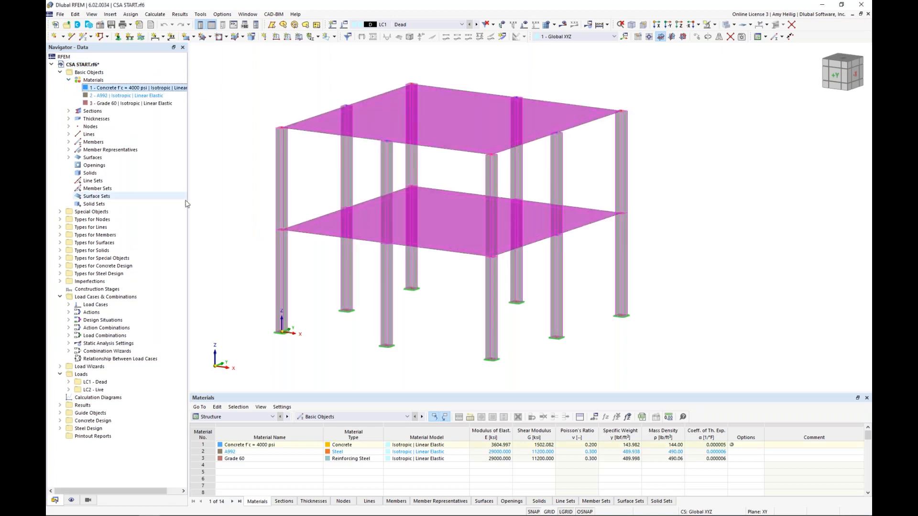
{"action": "left_click", "coordinate": [263, 202]}
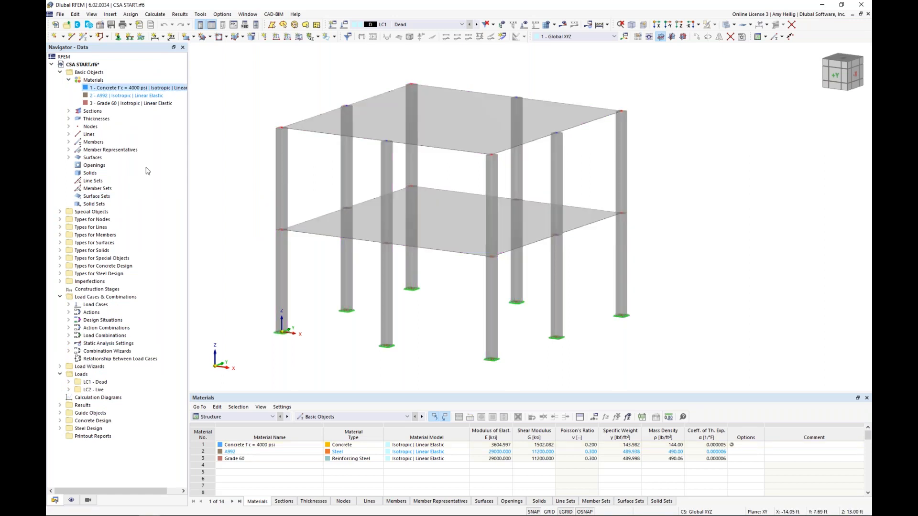
{"action": "left_click", "coordinate": [70, 111]}
{"action": "left_click", "coordinate": [103, 120]}
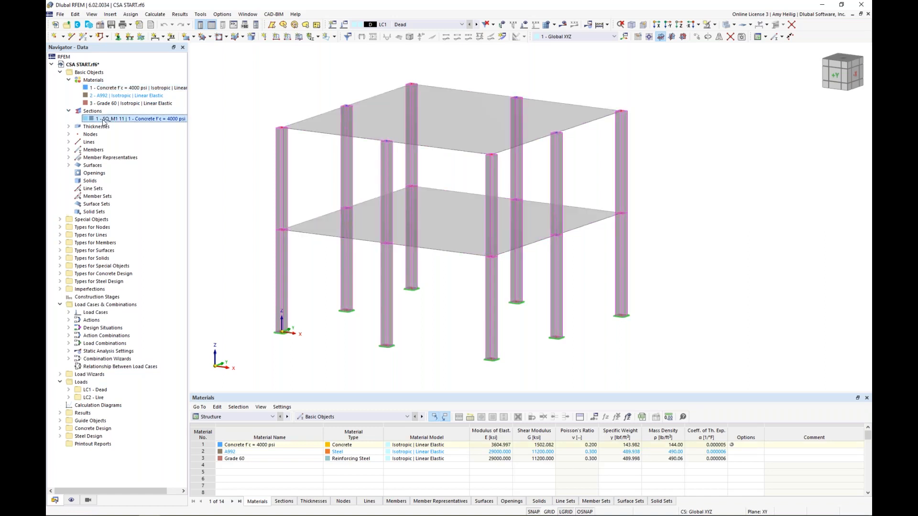
Open the column members' properties and review their assigned section, material and main settings
{"action": "double_click", "coordinate": [283, 187]}
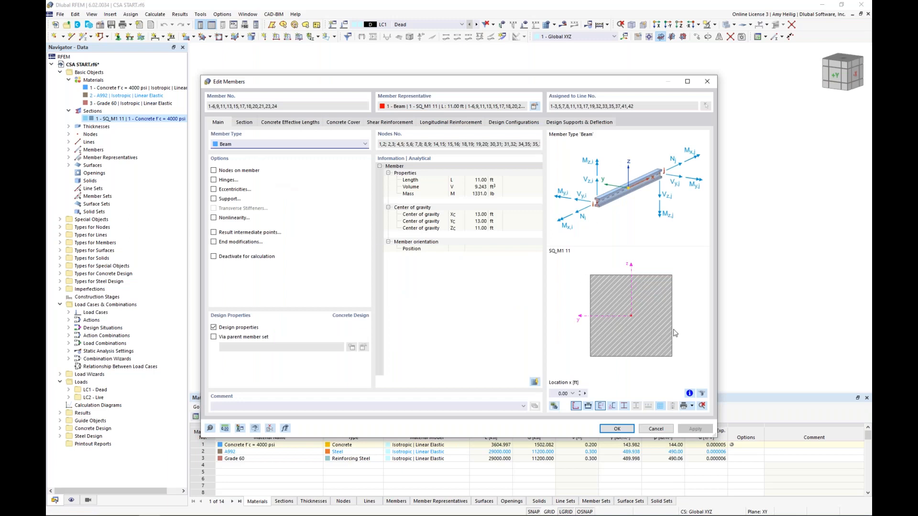
{"action": "left_click", "coordinate": [250, 124]}
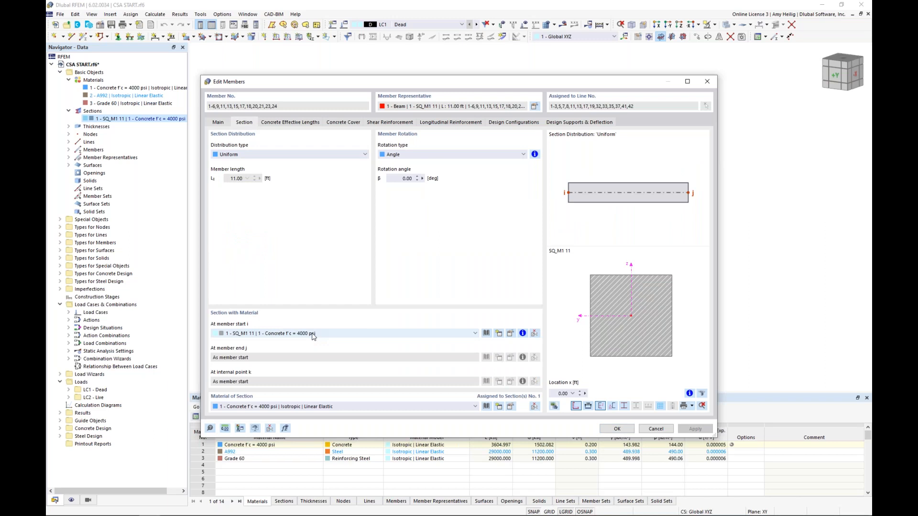
{"action": "left_click", "coordinate": [224, 125]}
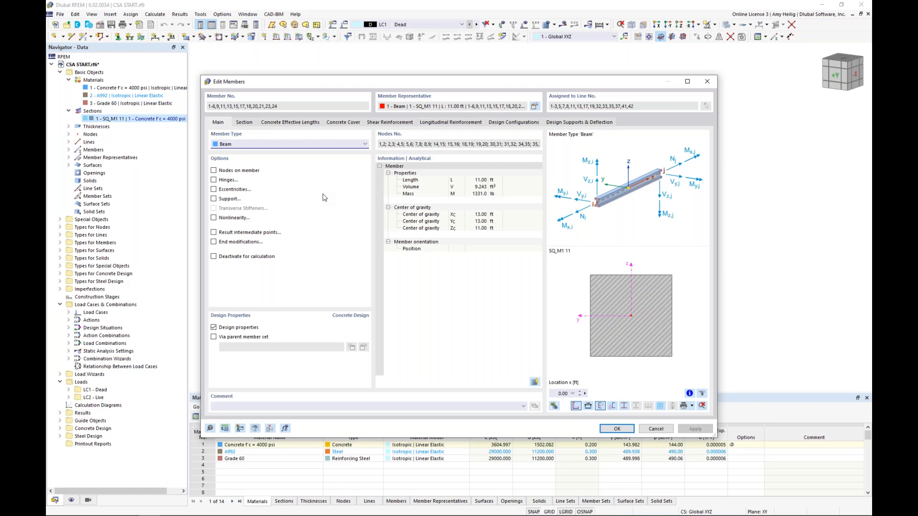
Review the columns' concrete cover, shear reinforcement and longitudinal reinforcement, leaving the members unedited and clearing the selection
{"action": "left_click", "coordinate": [345, 123]}
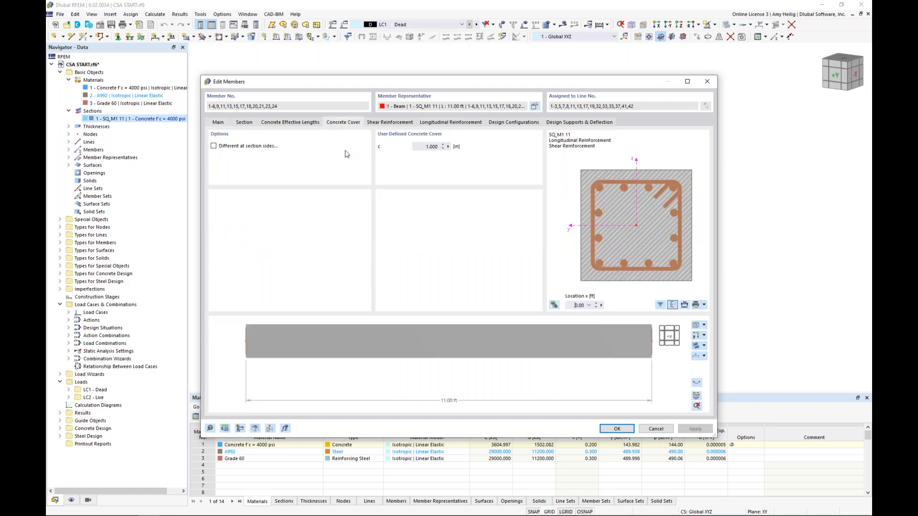
{"action": "left_click", "coordinate": [388, 124]}
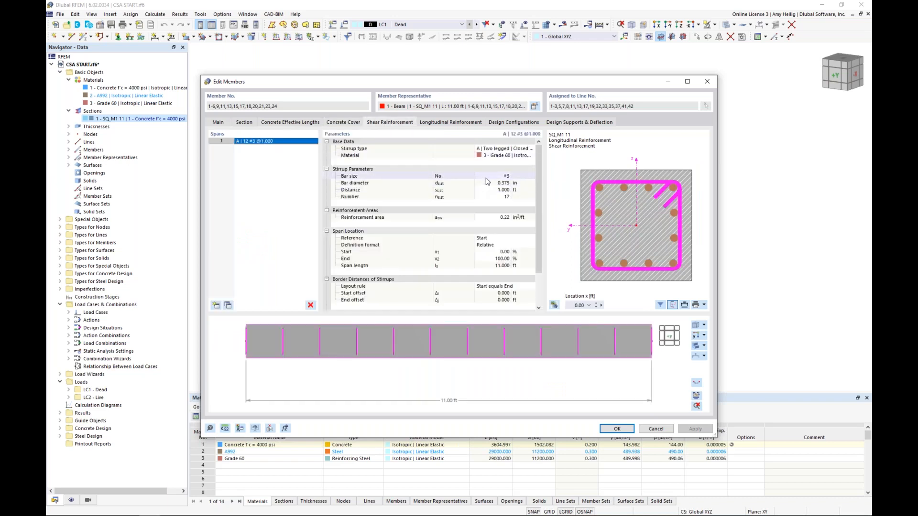
{"action": "middle_click_drag", "start_coordinate": [587, 357], "coordinate": [548, 363], "text": "ctrl"}
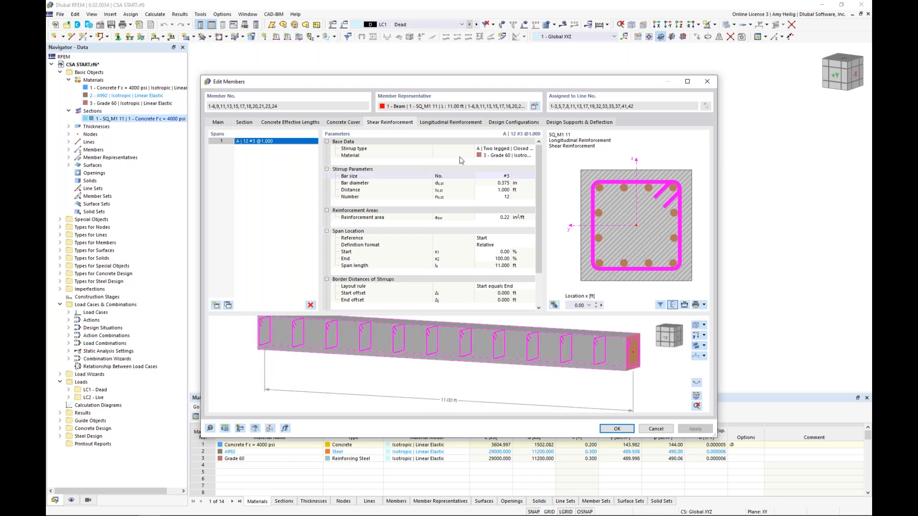
{"action": "left_click", "coordinate": [449, 123]}
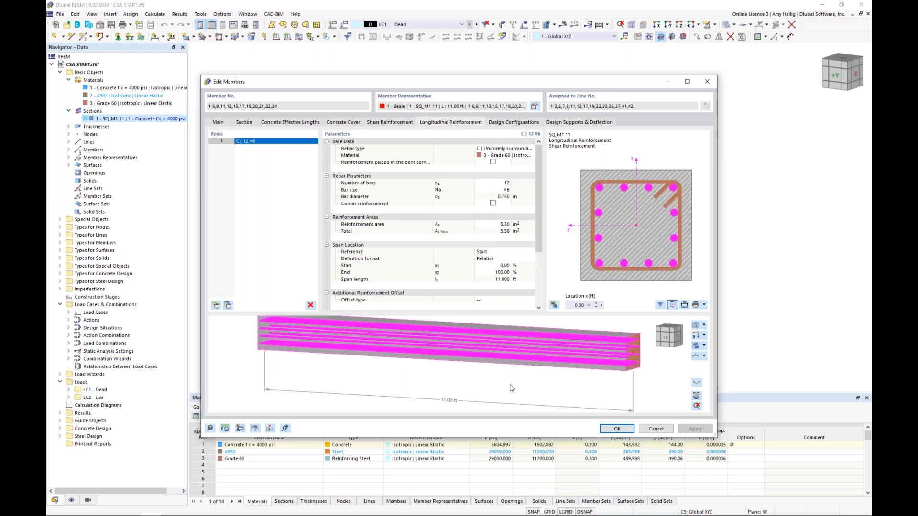
{"action": "middle_click_drag", "start_coordinate": [533, 380], "coordinate": [495, 377], "text": "ctrl"}
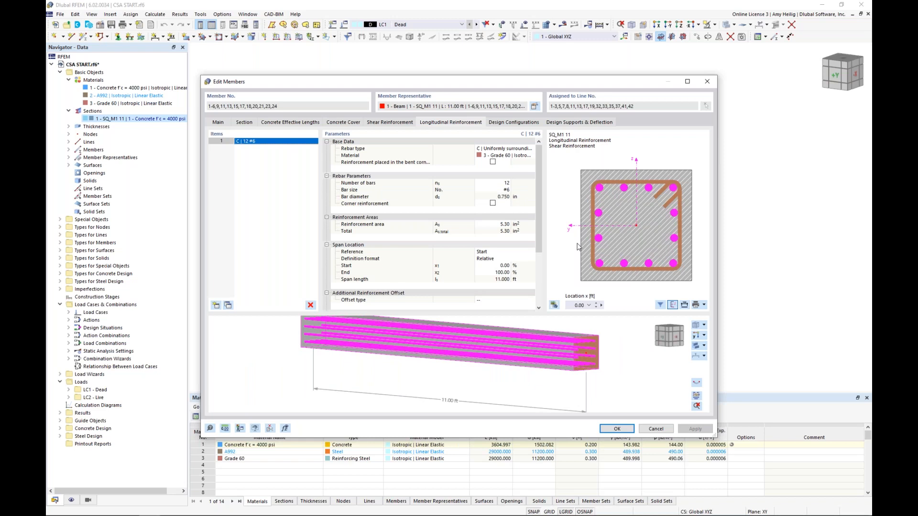
{"action": "left_click", "coordinate": [661, 430]}
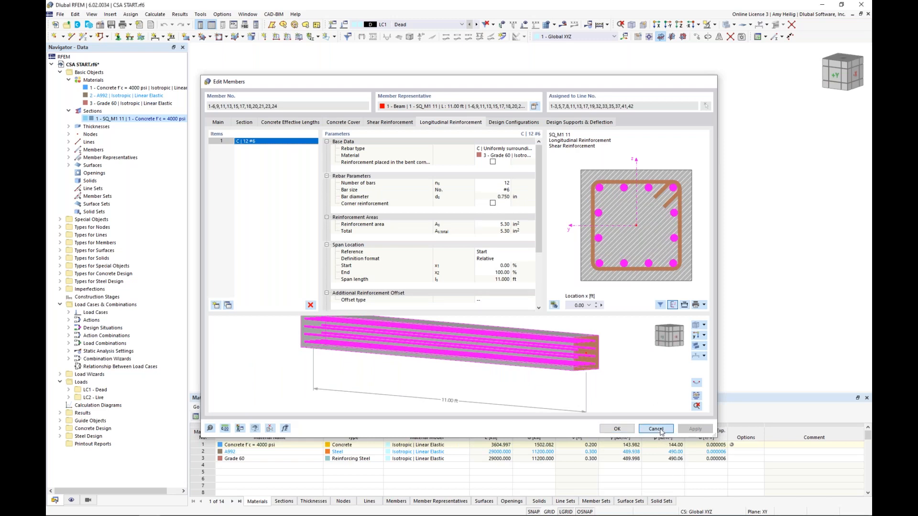
{"action": "left_click", "coordinate": [478, 318]}
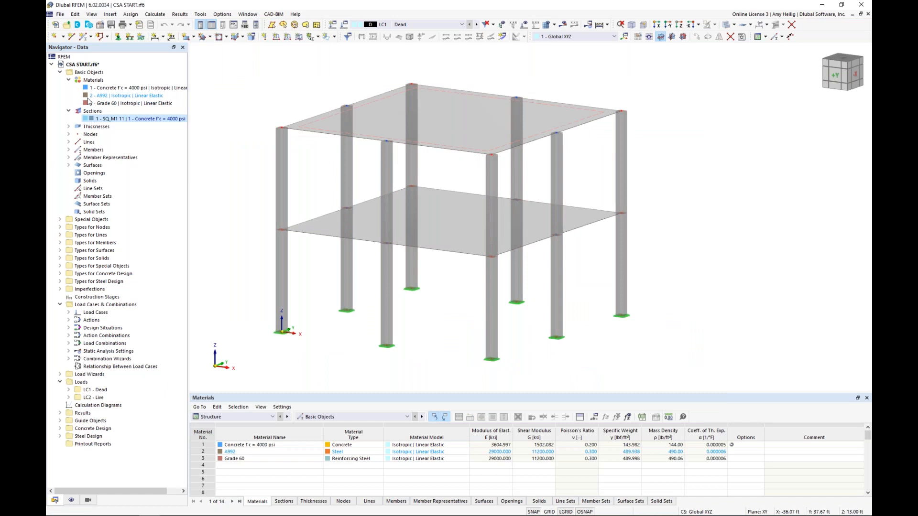
Examine the upper slab's thickness, concrete cover and list of surface reinforcements in its surface properties
{"action": "left_click", "coordinate": [69, 127]}
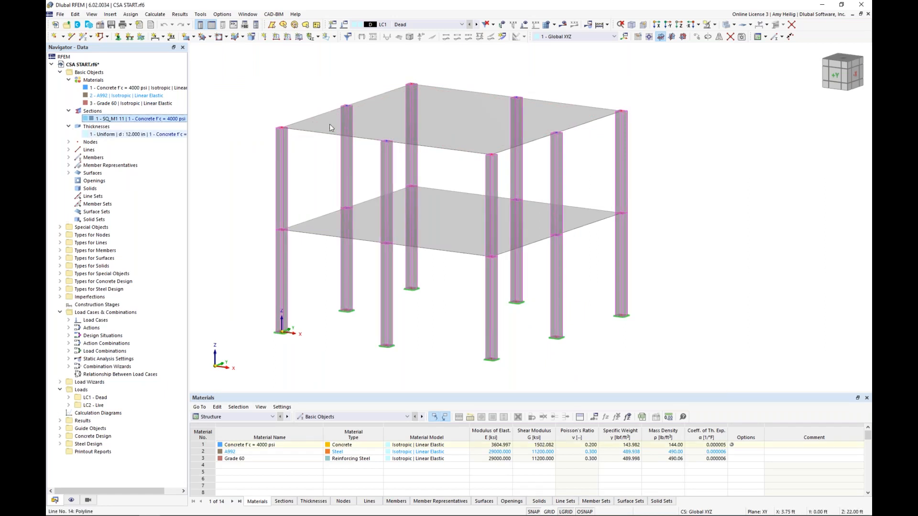
{"action": "left_click", "coordinate": [369, 114]}
{"action": "double_click", "coordinate": [369, 114]}
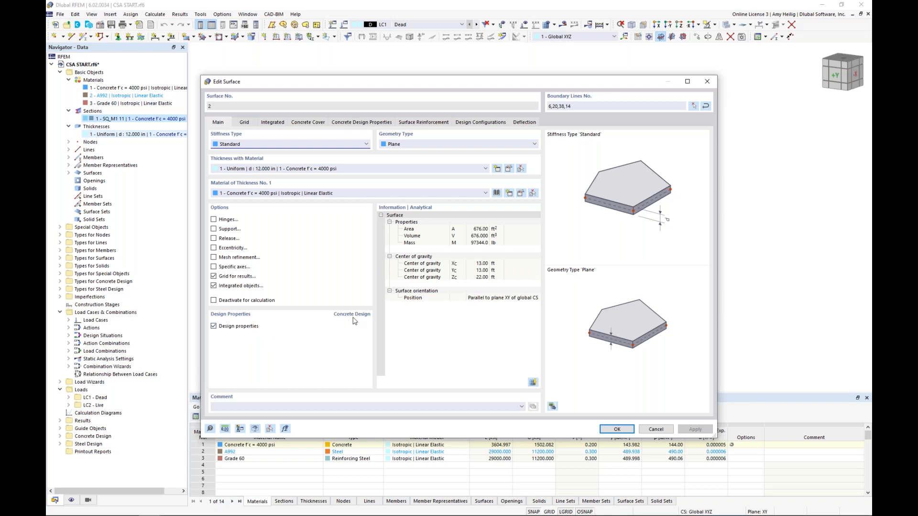
{"action": "left_click", "coordinate": [310, 123]}
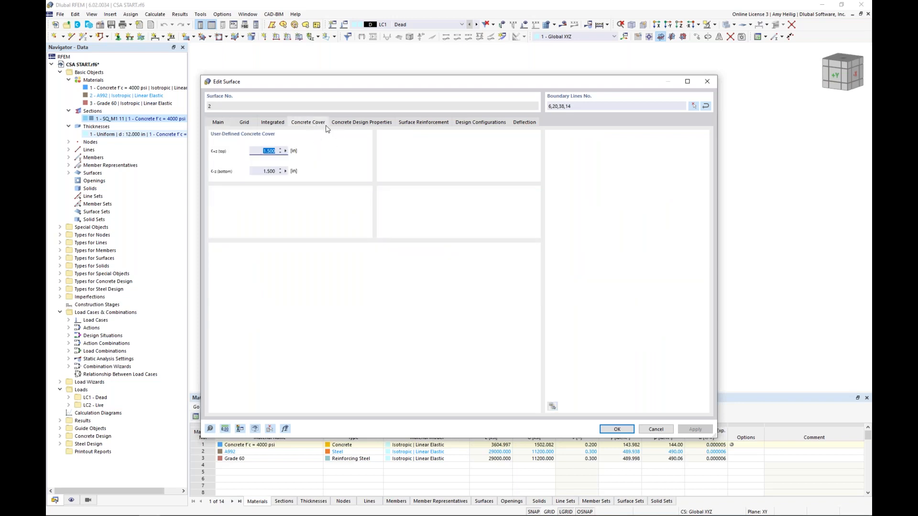
{"action": "left_click", "coordinate": [424, 124]}
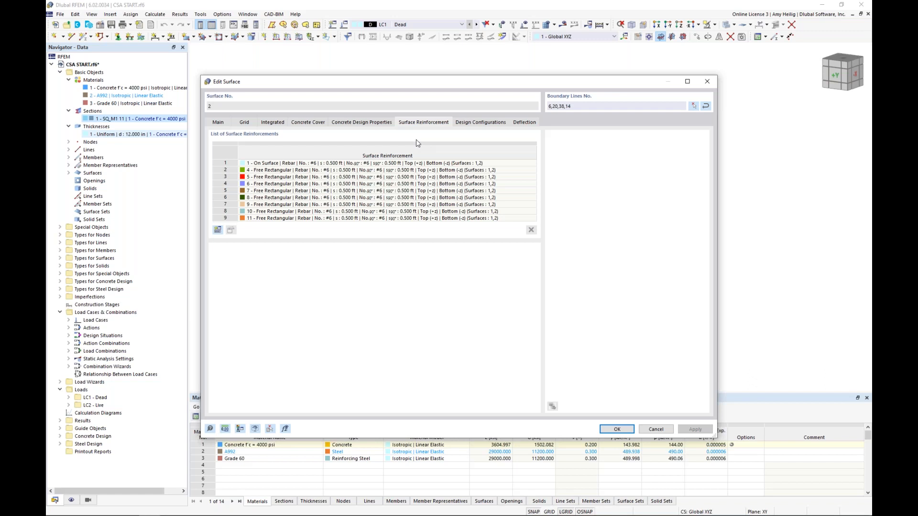
Inspect the slab's on-surface reinforcement and the first two free rectangular reinforcements, closing everything without changes
{"action": "left_click", "coordinate": [410, 163]}
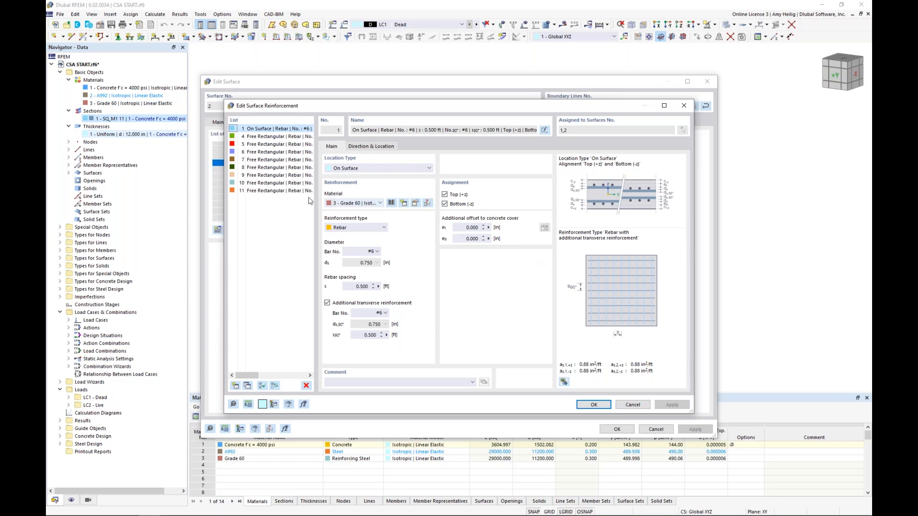
{"action": "left_click", "coordinate": [272, 137]}
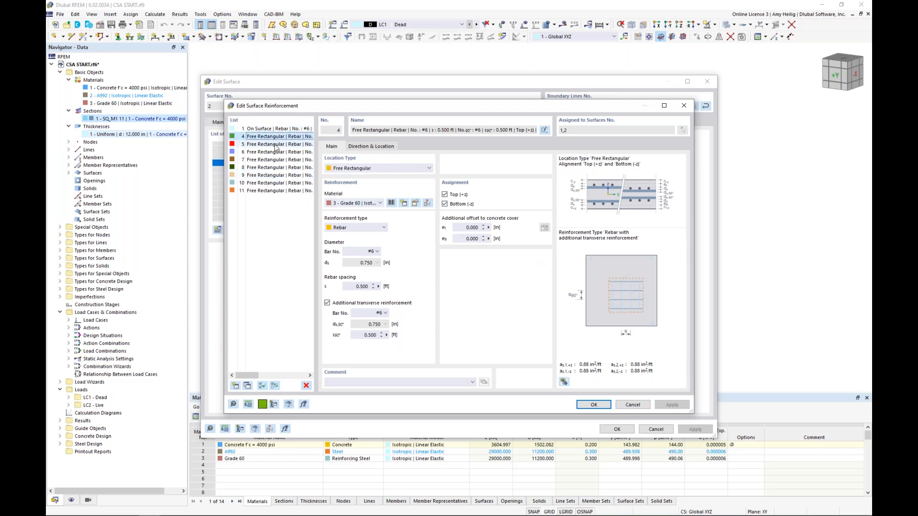
{"action": "left_click", "coordinate": [277, 144]}
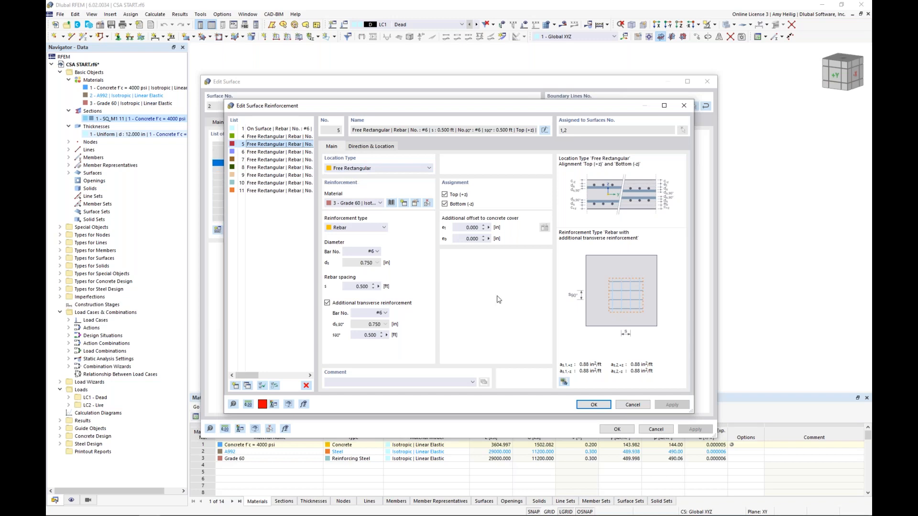
{"action": "left_click", "coordinate": [632, 404]}
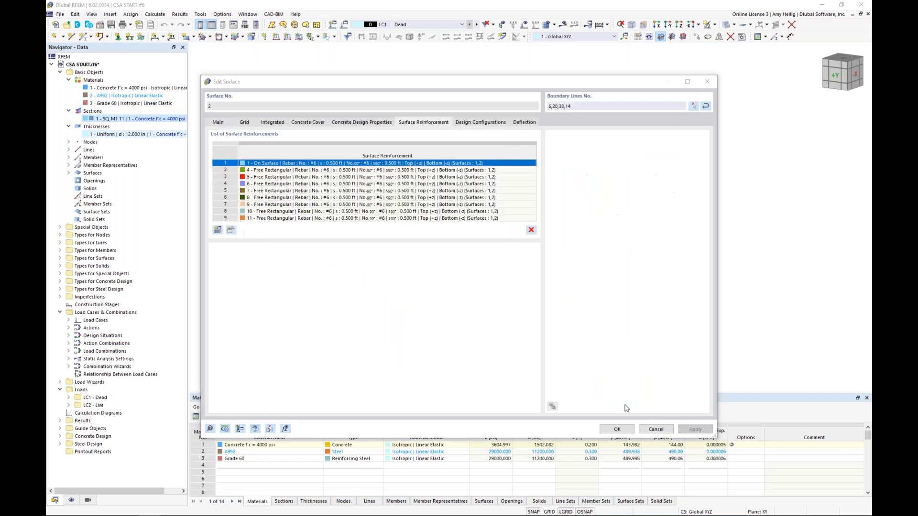
{"action": "left_click", "coordinate": [654, 430]}
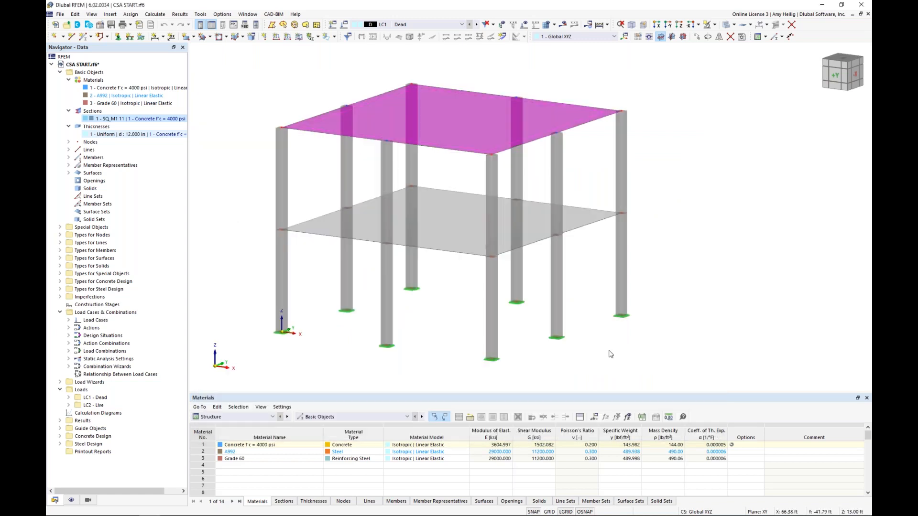
Display the concrete design types so the member and surface reinforcement is drawn, and show the model as wireframe
{"action": "left_click", "coordinate": [71, 500]}
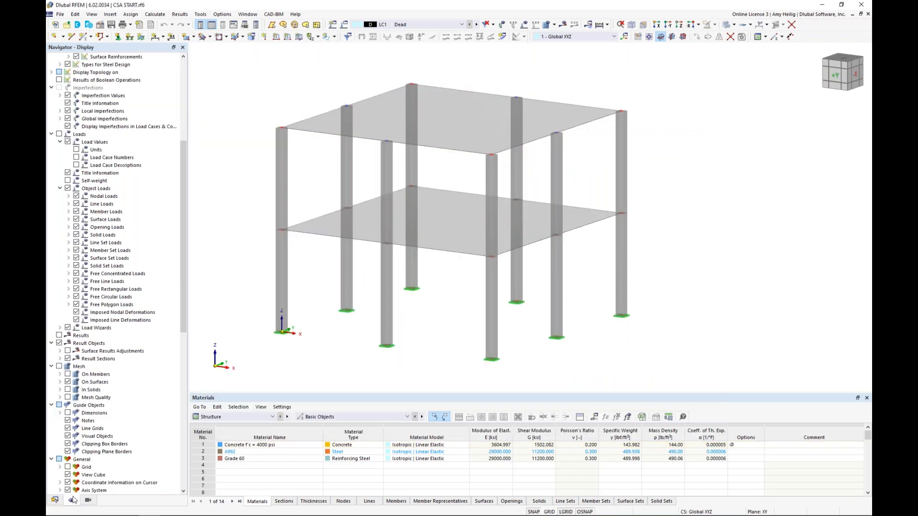
{"action": "scroll", "coordinate": [115, 214], "scroll_direction": "up", "scroll_amount": 8}
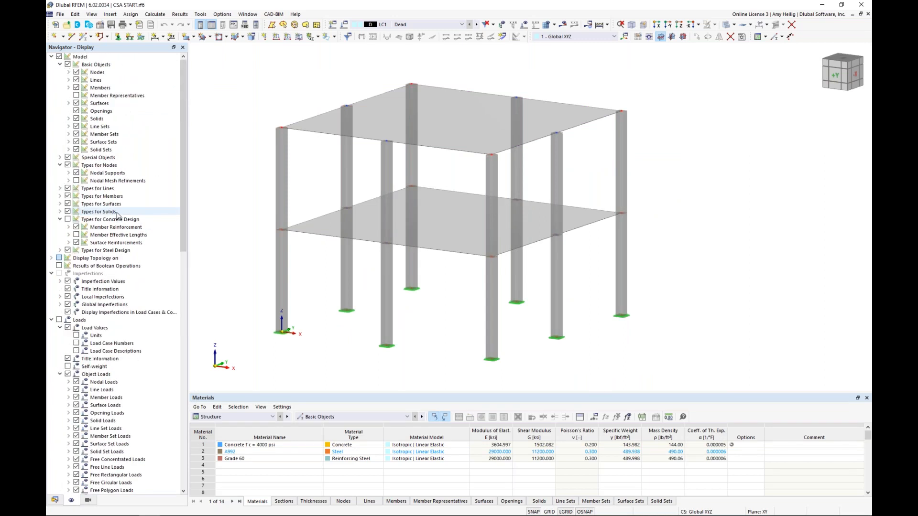
{"action": "left_click", "coordinate": [68, 222]}
{"action": "left_click", "coordinate": [67, 220]}
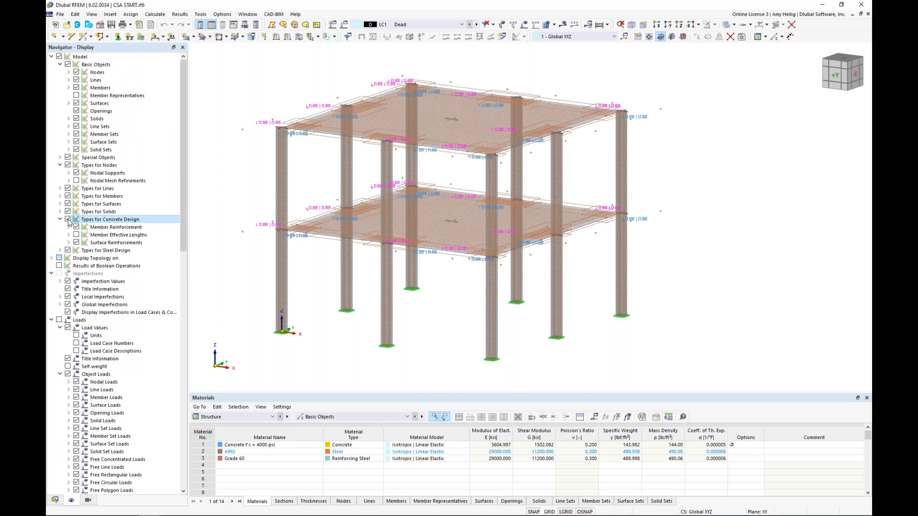
{"action": "left_click", "coordinate": [726, 25]}
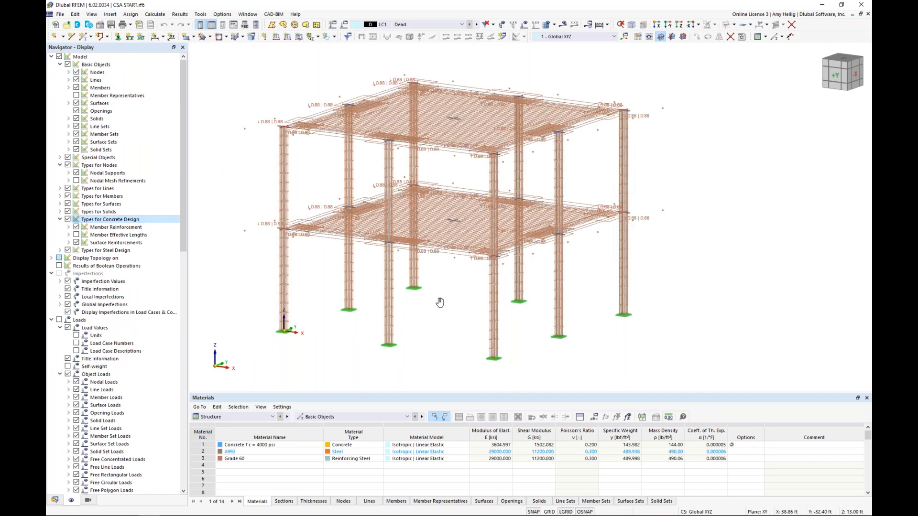
Inspect the column and slab reinforcement up close, and return to the shaded model with the concrete design types hidden
{"action": "scroll", "coordinate": [325, 225], "scroll_direction": "up", "scroll_amount": 5}
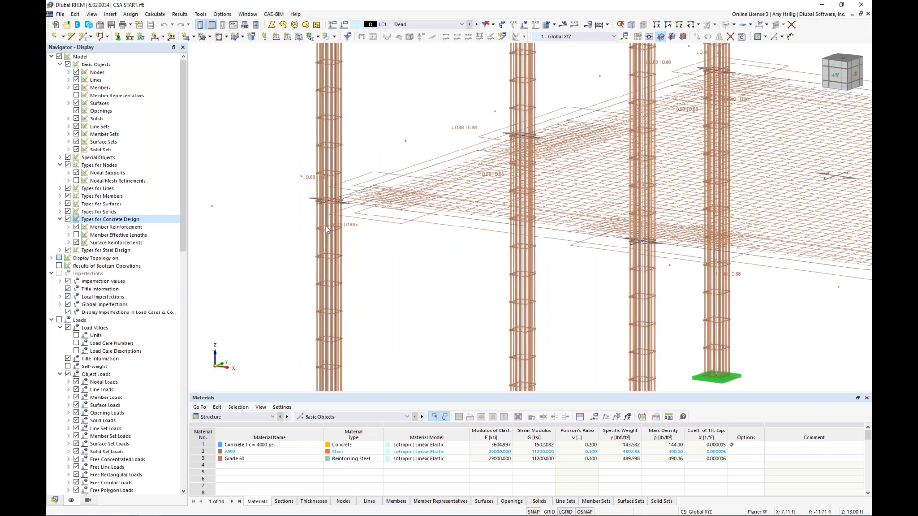
{"action": "scroll", "coordinate": [325, 225], "scroll_direction": "up", "scroll_amount": 2}
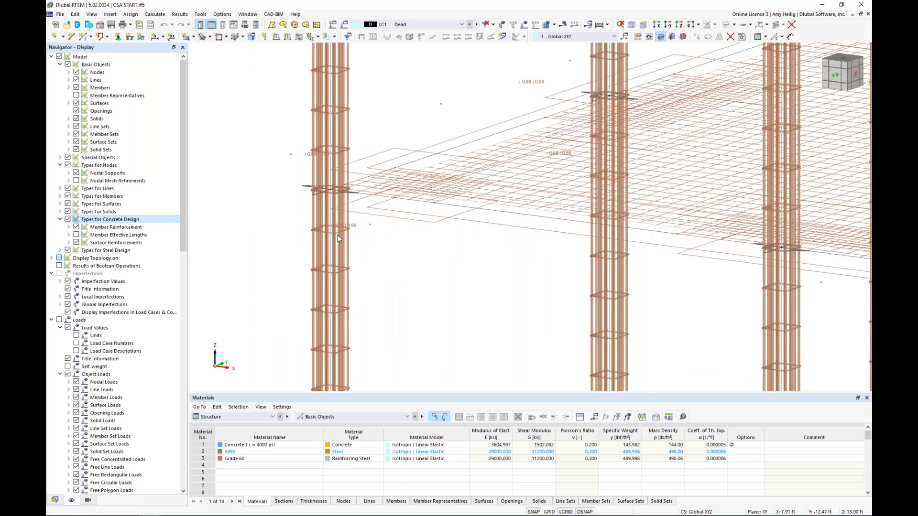
{"action": "scroll", "coordinate": [337, 235], "scroll_direction": "down", "scroll_amount": 1}
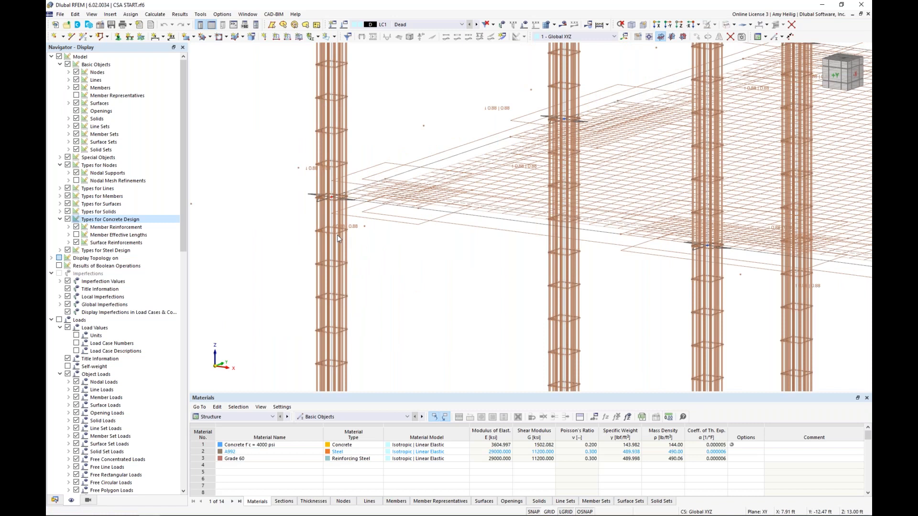
{"action": "scroll", "coordinate": [337, 237], "scroll_direction": "down", "scroll_amount": 3}
{"action": "scroll", "coordinate": [337, 234], "scroll_direction": "down", "scroll_amount": 3}
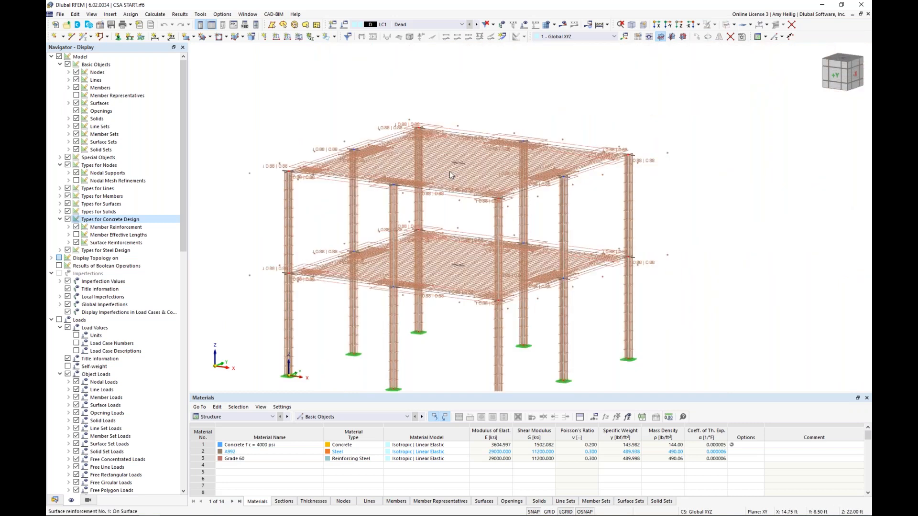
{"action": "scroll", "coordinate": [450, 171], "scroll_direction": "up", "scroll_amount": 3}
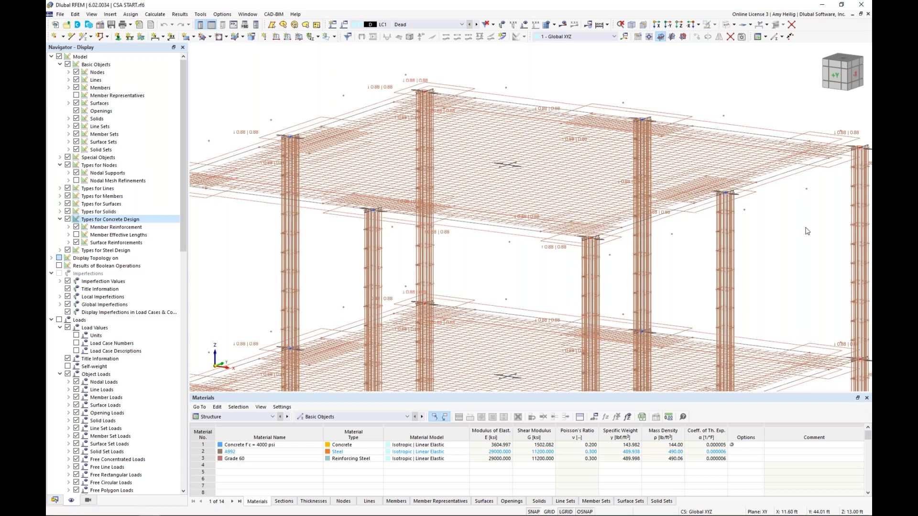
{"action": "scroll", "coordinate": [807, 232], "scroll_direction": "down", "scroll_amount": 4}
{"action": "middle_click_drag", "start_coordinate": [805, 245], "coordinate": [633, 204]}
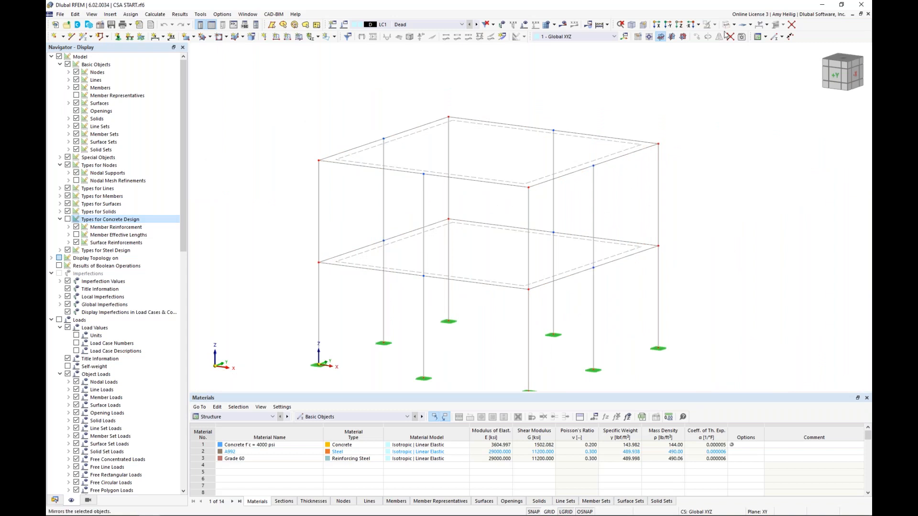
{"action": "left_click", "coordinate": [726, 26]}
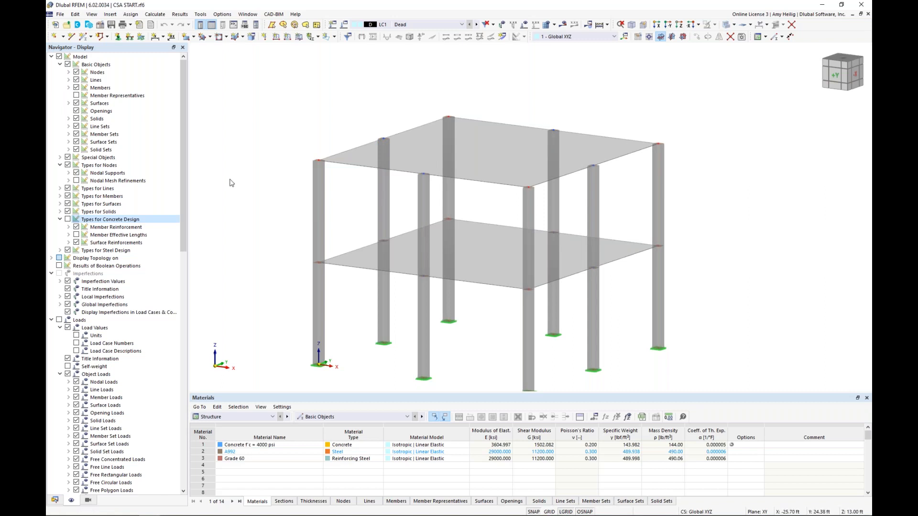
Display the nodal mesh refinements and inspect the circular refinement of the upper slab's front middle column node in wireframe, without editing
{"action": "left_click", "coordinate": [77, 181]}
{"action": "left_click", "coordinate": [76, 182]}
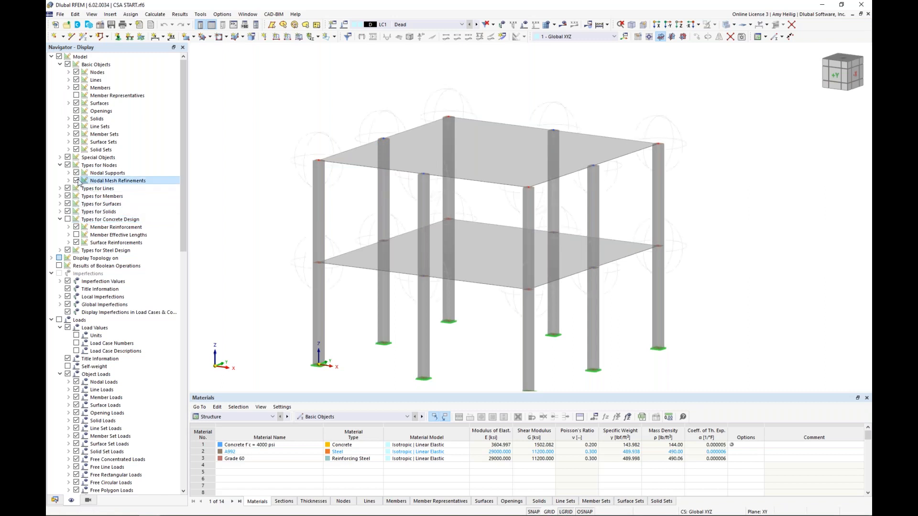
{"action": "scroll", "coordinate": [369, 211], "scroll_direction": "up", "scroll_amount": 1}
{"action": "middle_click_drag", "start_coordinate": [368, 215], "coordinate": [322, 212]}
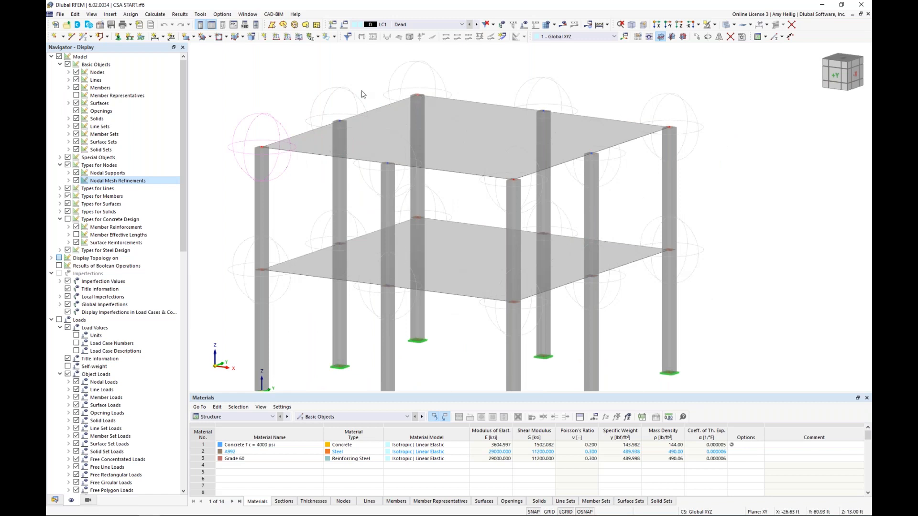
{"action": "left_click", "coordinate": [724, 28]}
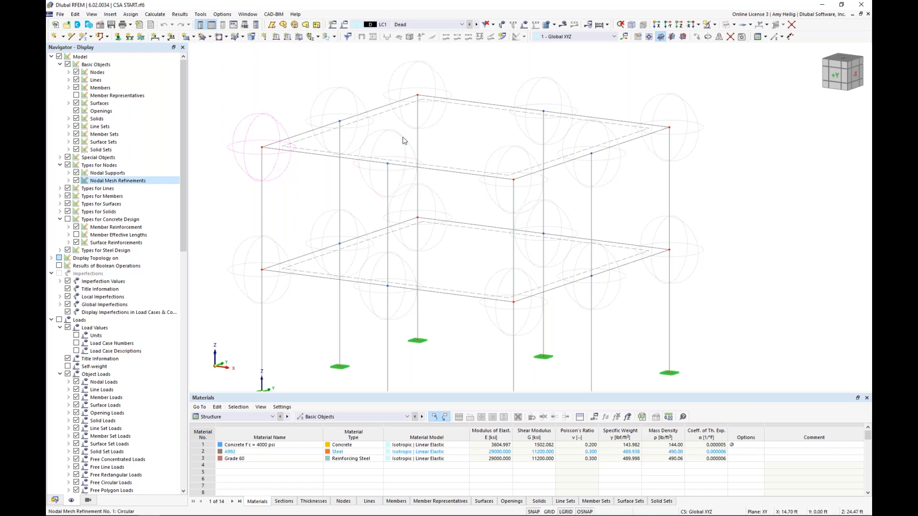
{"action": "double_click", "coordinate": [388, 163]}
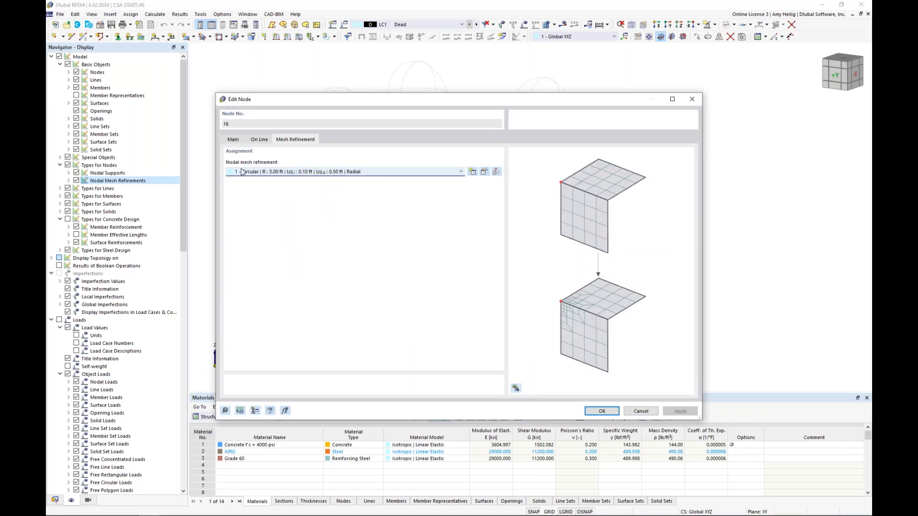
{"action": "left_click", "coordinate": [636, 412]}
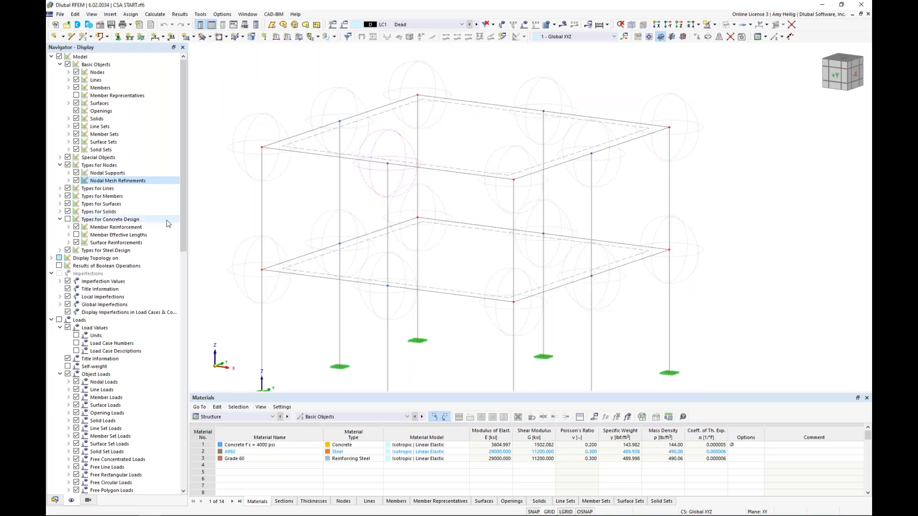
Display the surface results adjustments and review the upper slab corner's rectangular adjustment and its direction u types, discarding any changes
{"action": "scroll", "coordinate": [115, 335], "scroll_direction": "down", "scroll_amount": 6}
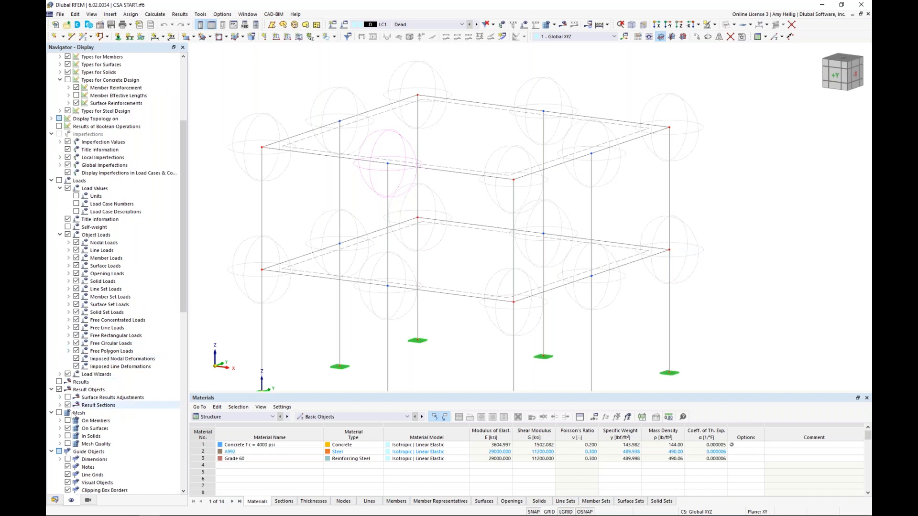
{"action": "scroll", "coordinate": [93, 405], "scroll_direction": "down", "scroll_amount": 2}
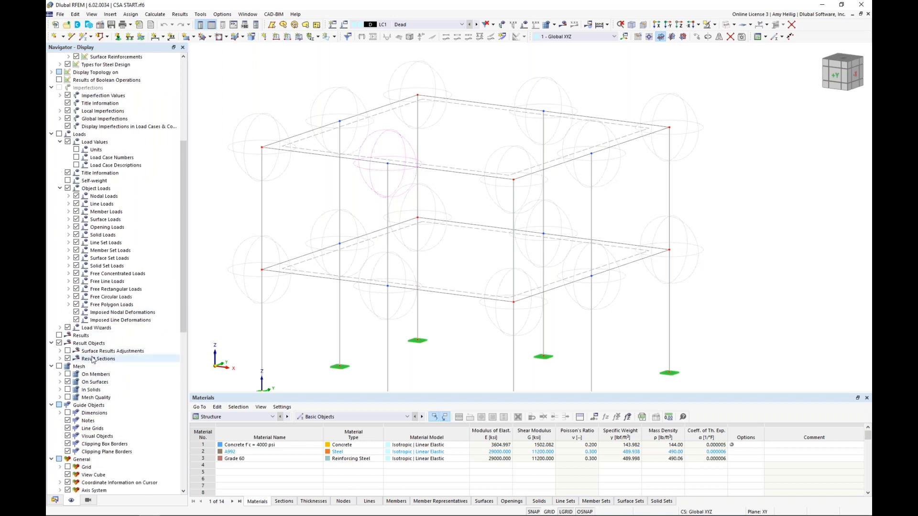
{"action": "left_click", "coordinate": [67, 352]}
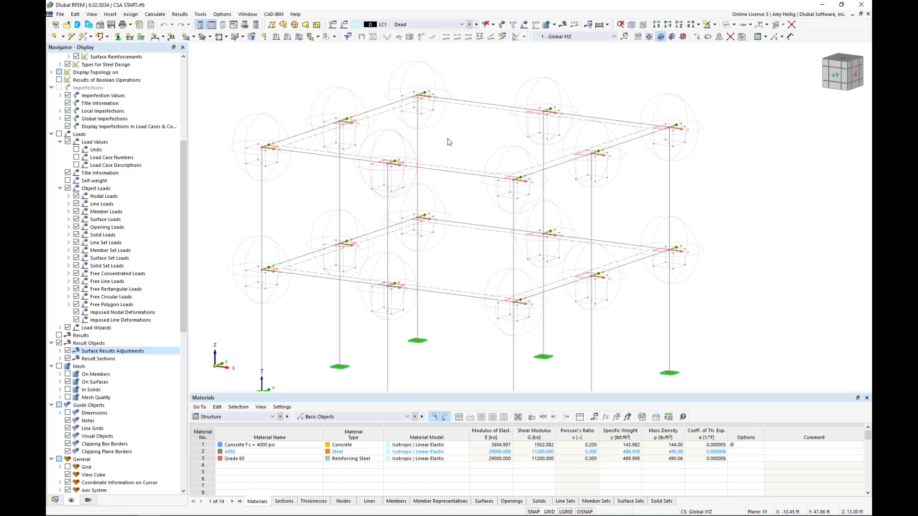
{"action": "double_click", "coordinate": [268, 169]}
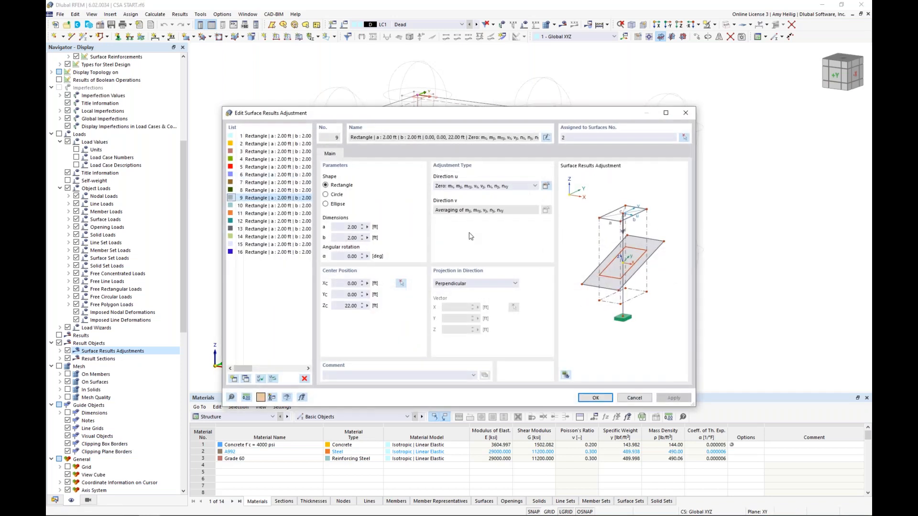
{"action": "left_click", "coordinate": [484, 186]}
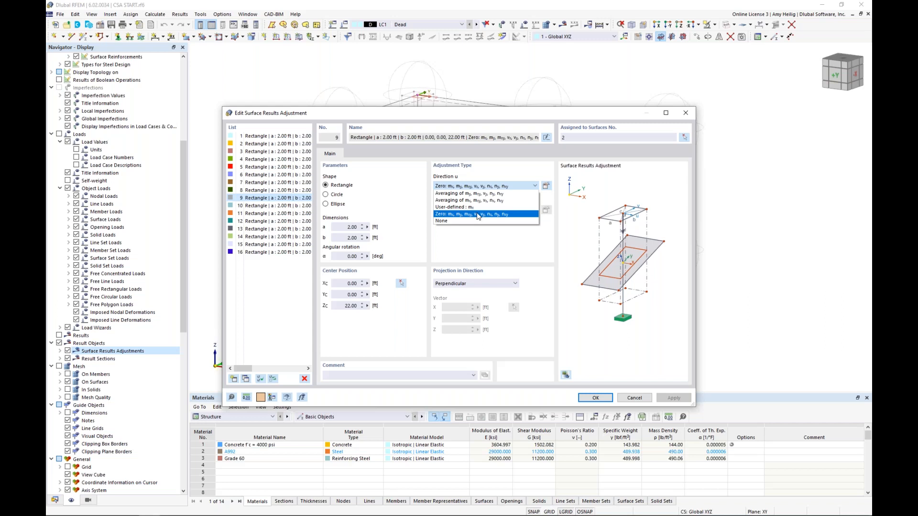
{"action": "left_click", "coordinate": [479, 215]}
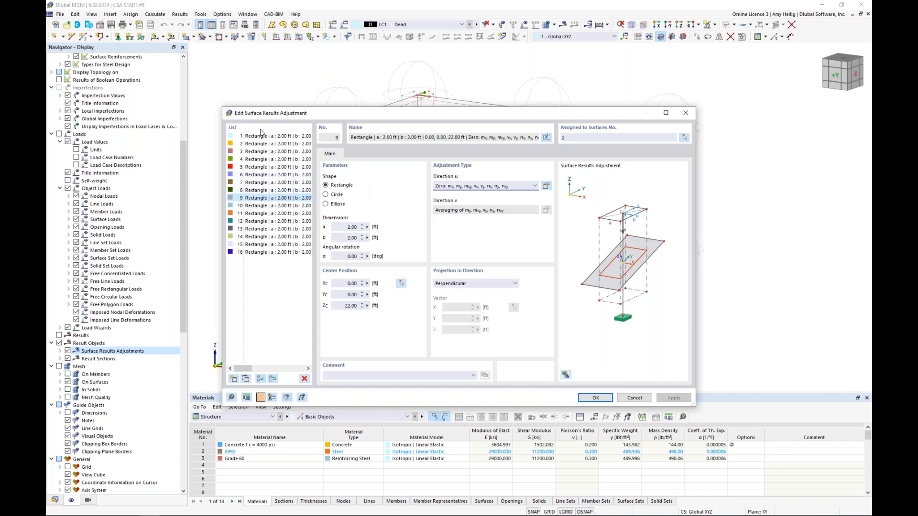
{"action": "left_click", "coordinate": [638, 400]}
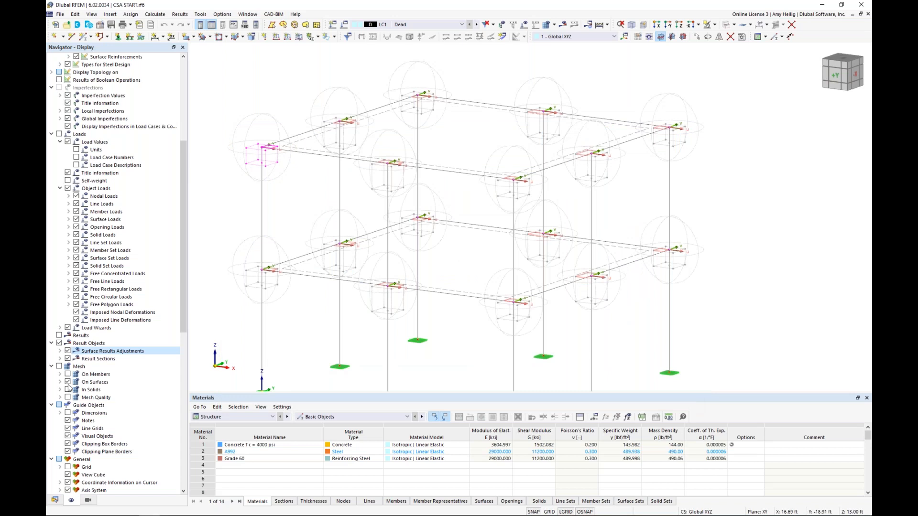
Hide the surface results adjustments and nodal mesh refinements, and show the whole model in shaded rendering
{"action": "left_click", "coordinate": [67, 352]}
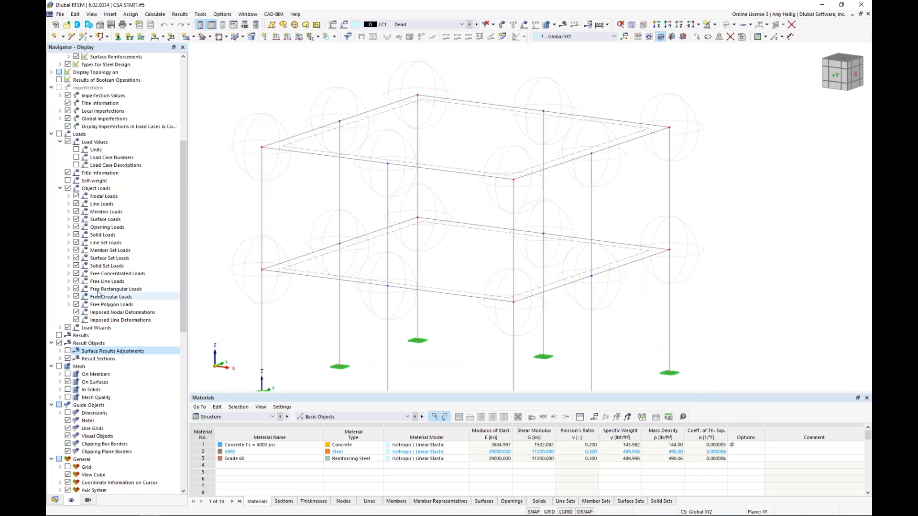
{"action": "scroll", "coordinate": [101, 289], "scroll_direction": "up", "scroll_amount": 8}
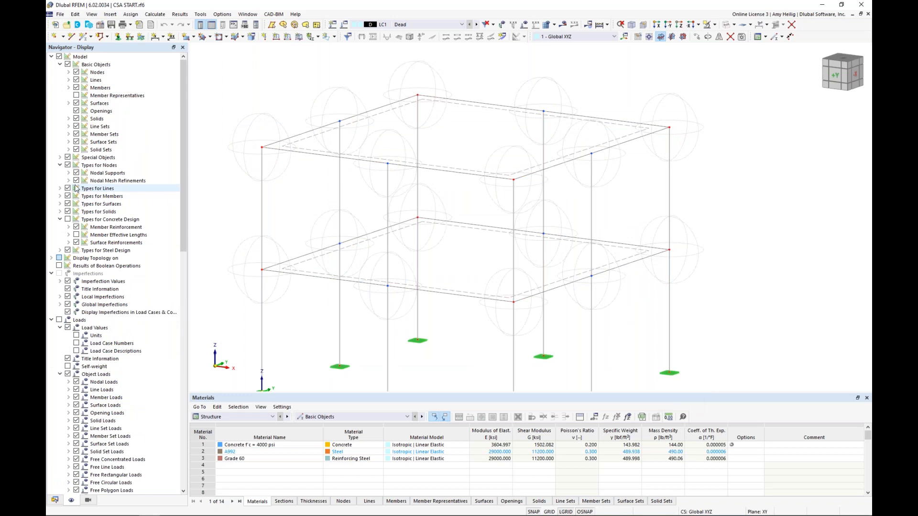
{"action": "left_click", "coordinate": [77, 182]}
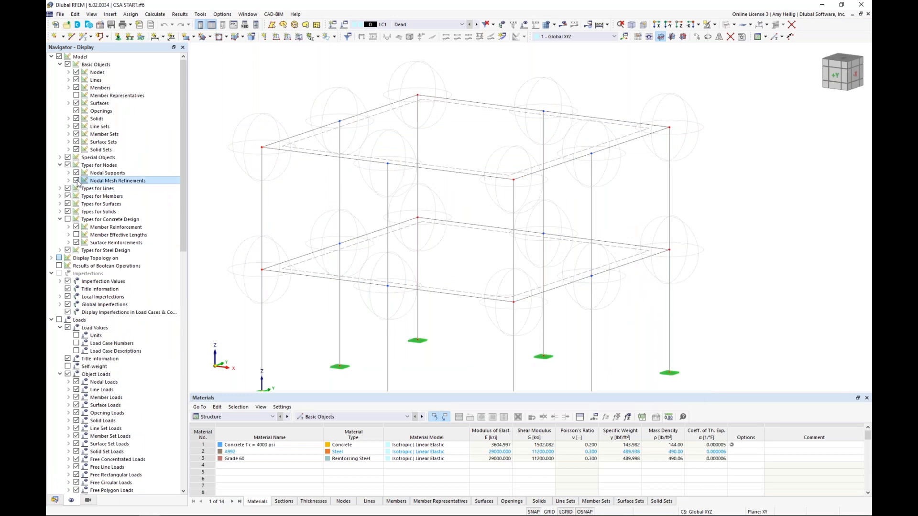
{"action": "left_click", "coordinate": [726, 27]}
{"action": "left_click", "coordinate": [726, 27]}
{"action": "scroll", "coordinate": [689, 245], "scroll_direction": "down", "scroll_amount": 2}
{"action": "middle_click_drag", "start_coordinate": [688, 245], "coordinate": [672, 206]}
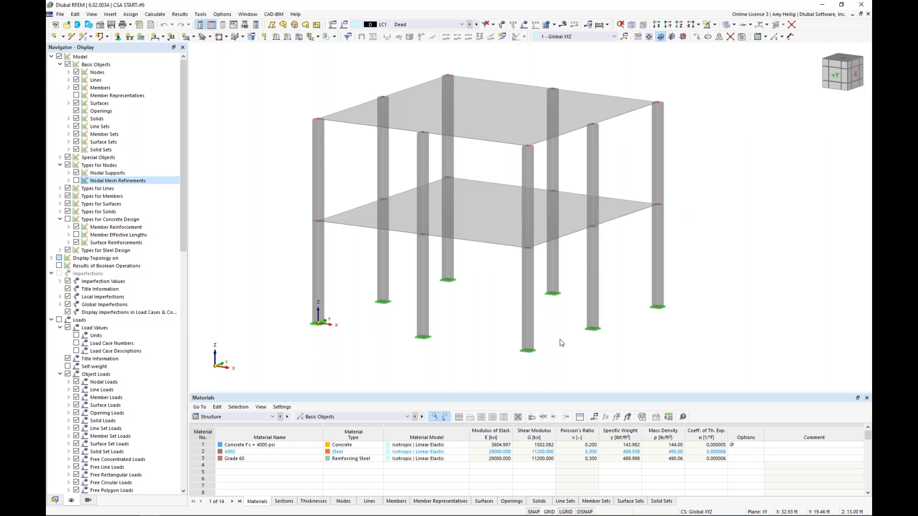
Highlight the lower-storey middle columns at the front and back of the frame, and clear the selection
{"action": "middle_click_drag", "start_coordinate": [510, 328], "coordinate": [528, 283], "text": "ctrl"}
{"action": "left_click_drag", "start_coordinate": [548, 284], "coordinate": [433, 255]}
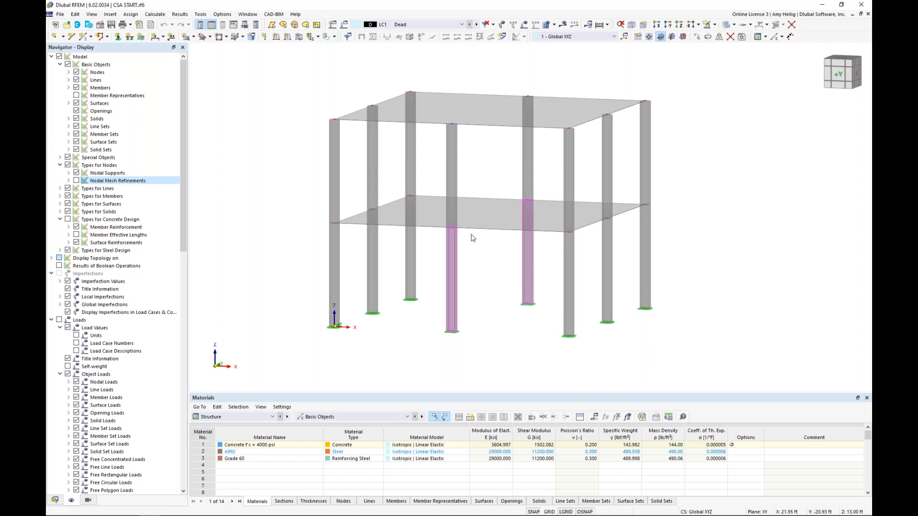
{"action": "middle_click_drag", "start_coordinate": [479, 282], "coordinate": [442, 342]}
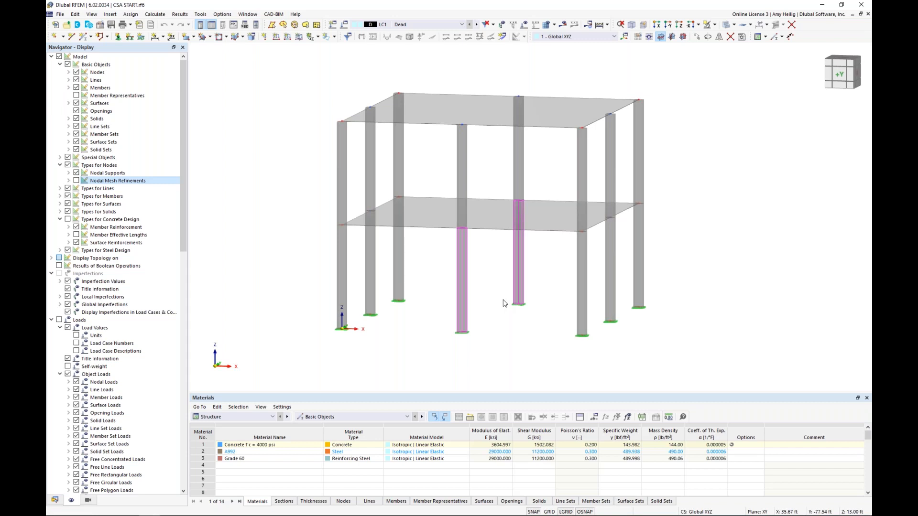
{"action": "left_click", "coordinate": [498, 338]}
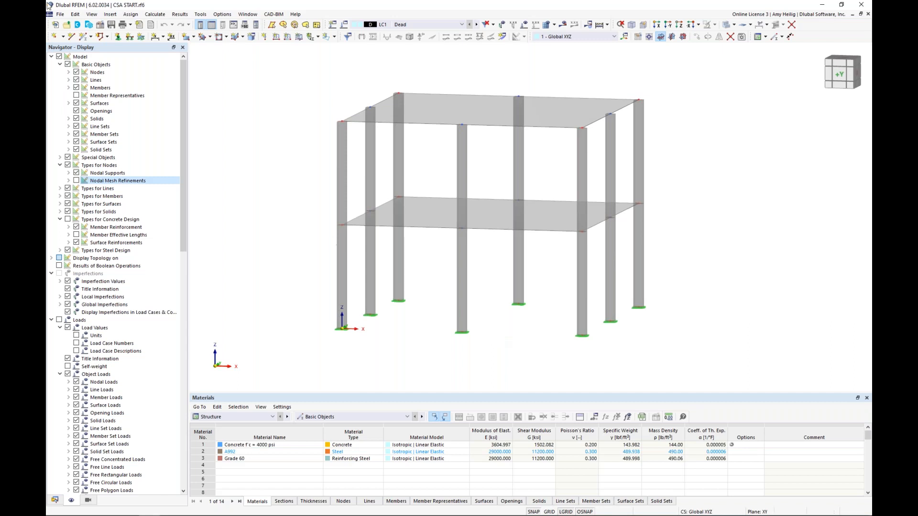
Start a new beam member and open the standardized steel I-section library for its start section
{"action": "left_click", "coordinate": [90, 42]}
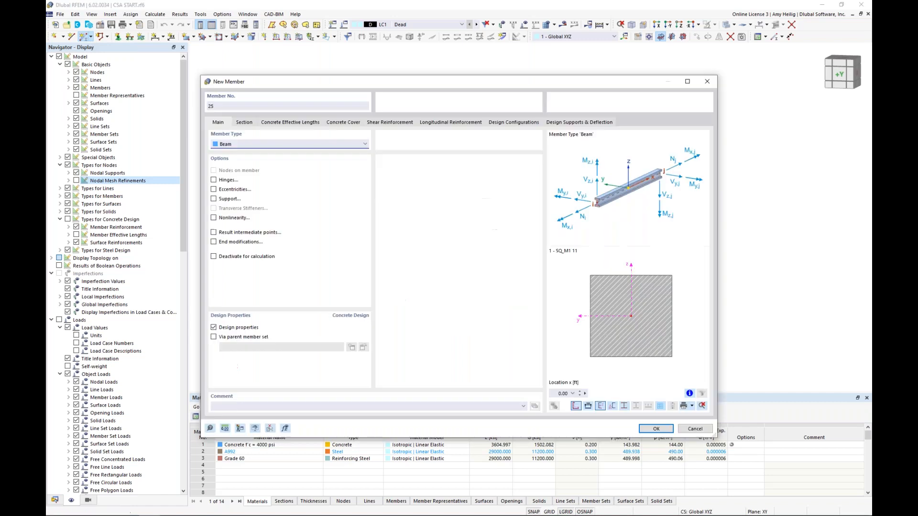
{"action": "left_click", "coordinate": [244, 123]}
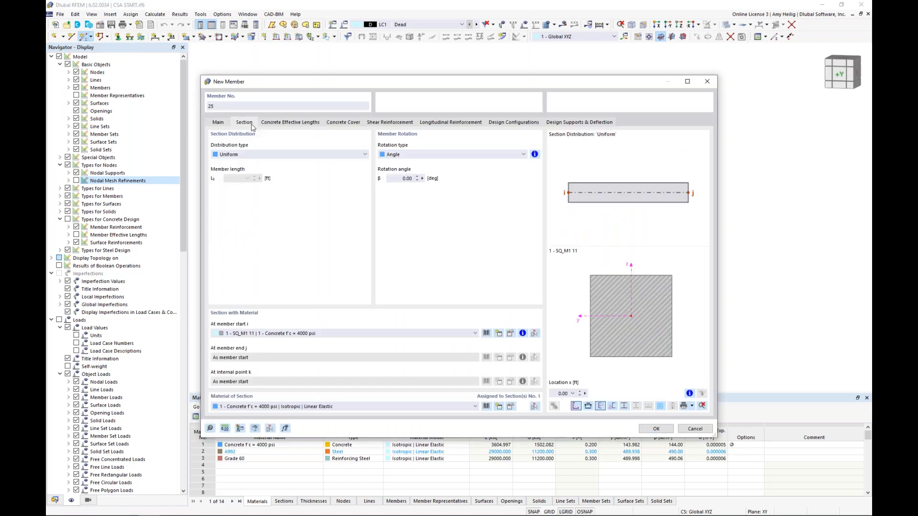
{"action": "left_click", "coordinate": [486, 334]}
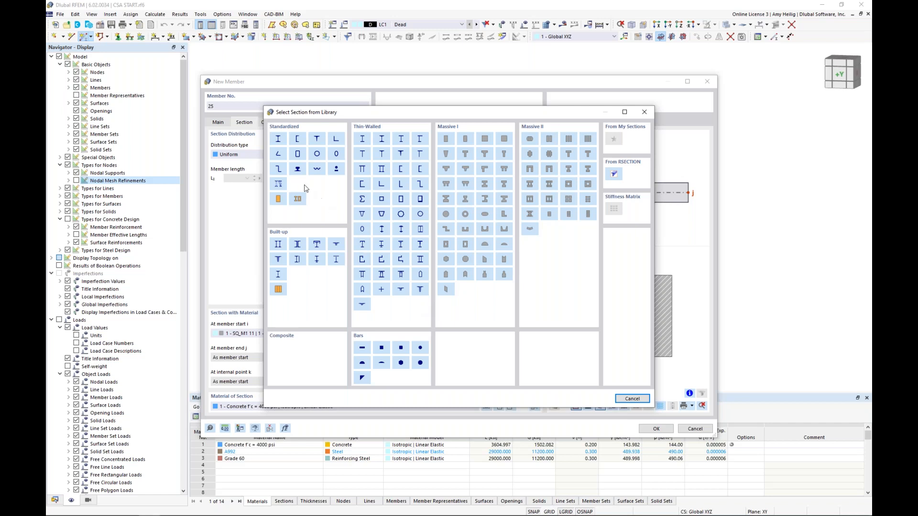
{"action": "left_click", "coordinate": [280, 140]}
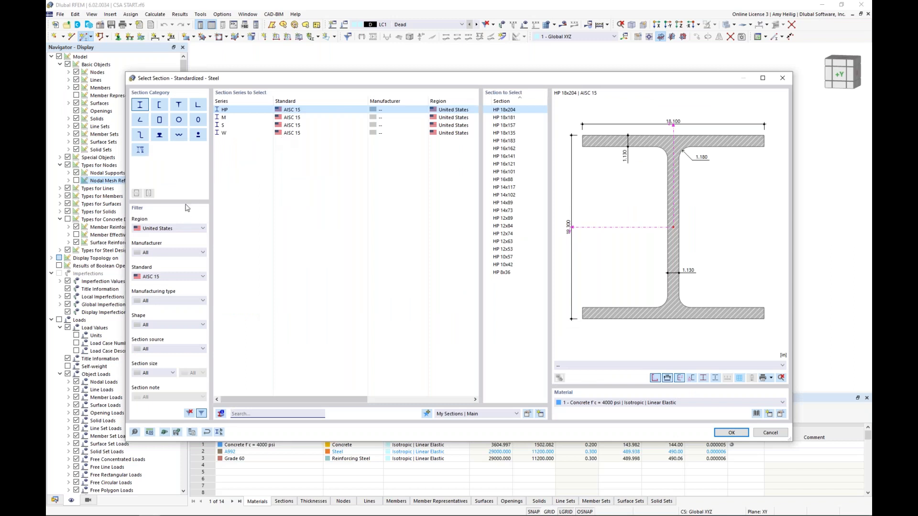
Choose the W 14x82 section from the AISC 15 W series for the new member
{"action": "left_click", "coordinate": [163, 228]}
{"action": "left_click", "coordinate": [165, 229]}
{"action": "left_click", "coordinate": [234, 134]}
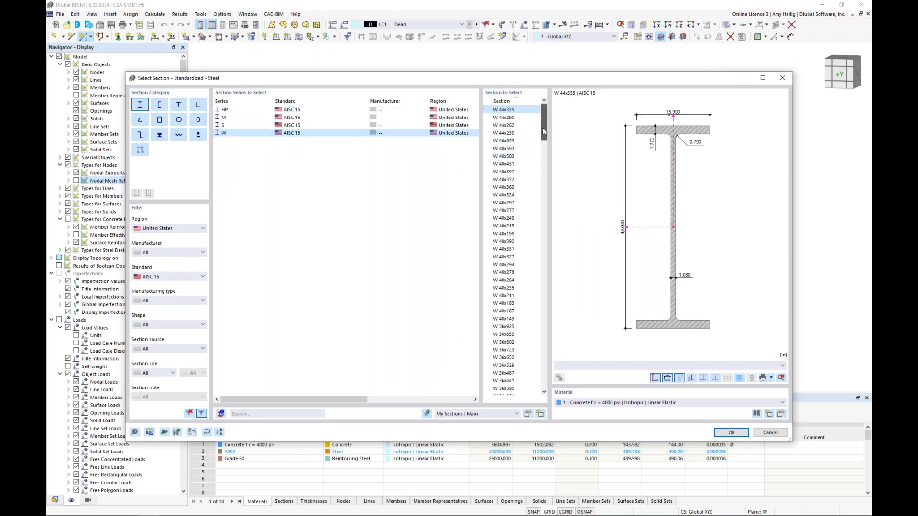
{"action": "left_click_drag", "start_coordinate": [543, 132], "coordinate": [532, 311]}
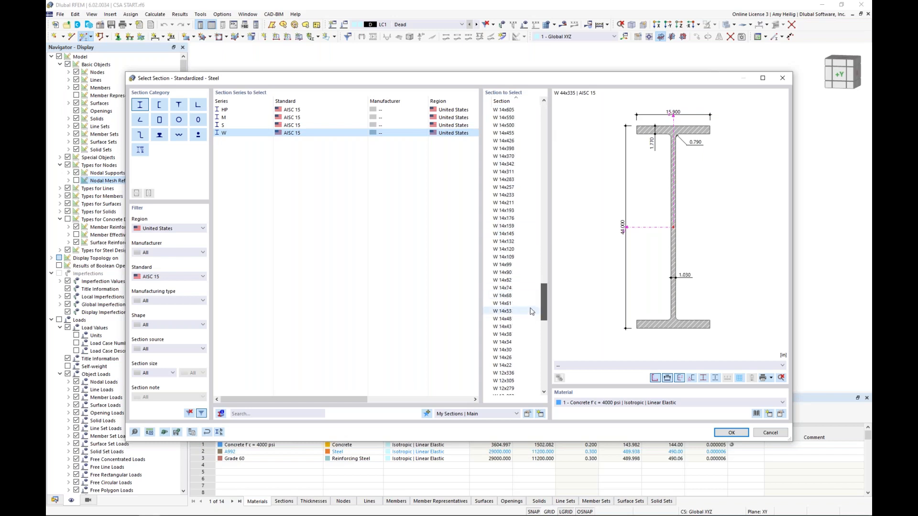
{"action": "left_click", "coordinate": [516, 281]}
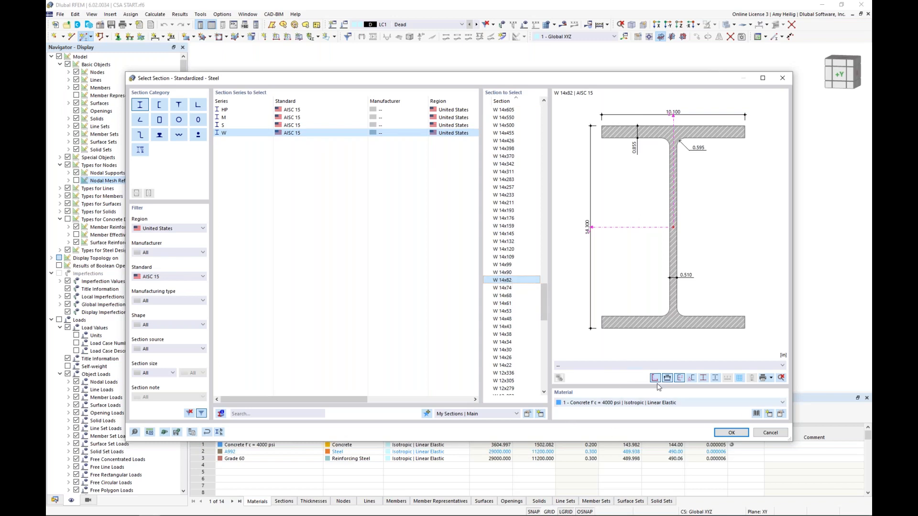
{"action": "left_click", "coordinate": [756, 414]}
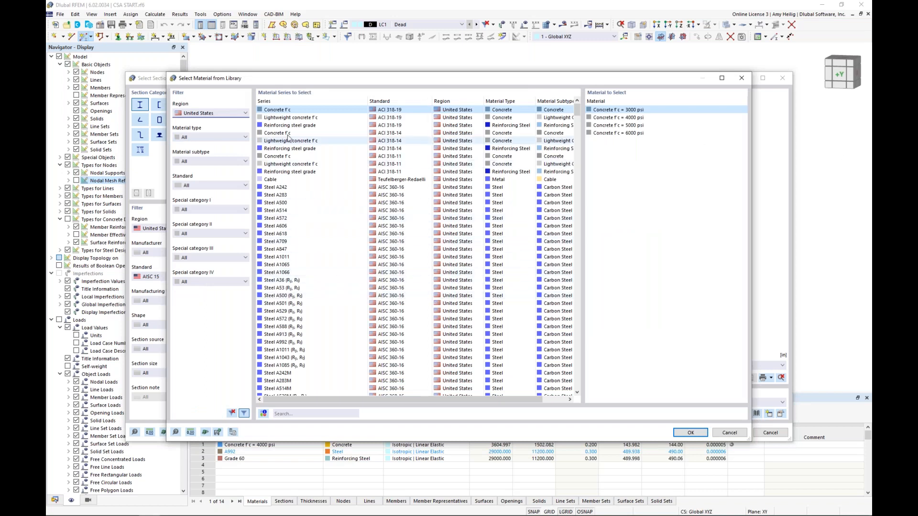
{"action": "left_click", "coordinate": [214, 186]}
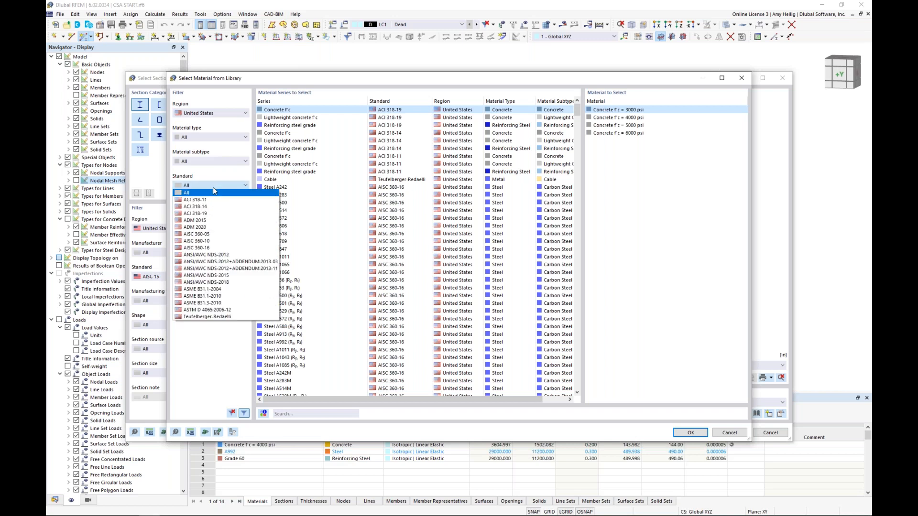
{"action": "left_click", "coordinate": [219, 136]}
{"action": "left_click", "coordinate": [212, 158]}
{"action": "left_click", "coordinate": [213, 186]}
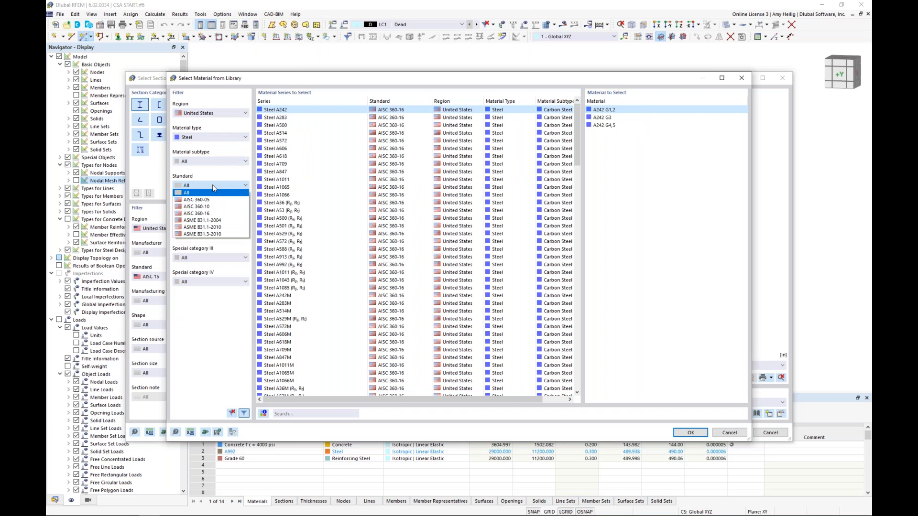
{"action": "left_click", "coordinate": [214, 214]}
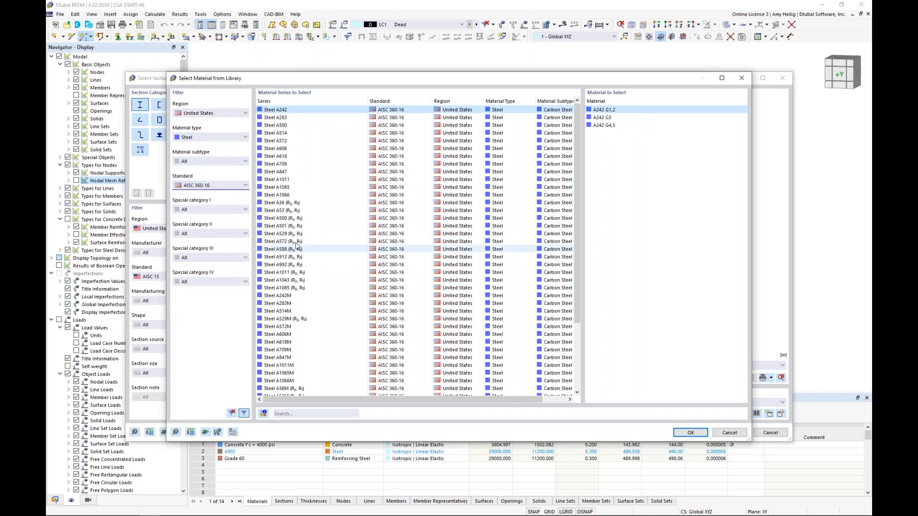
{"action": "left_click", "coordinate": [291, 266]}
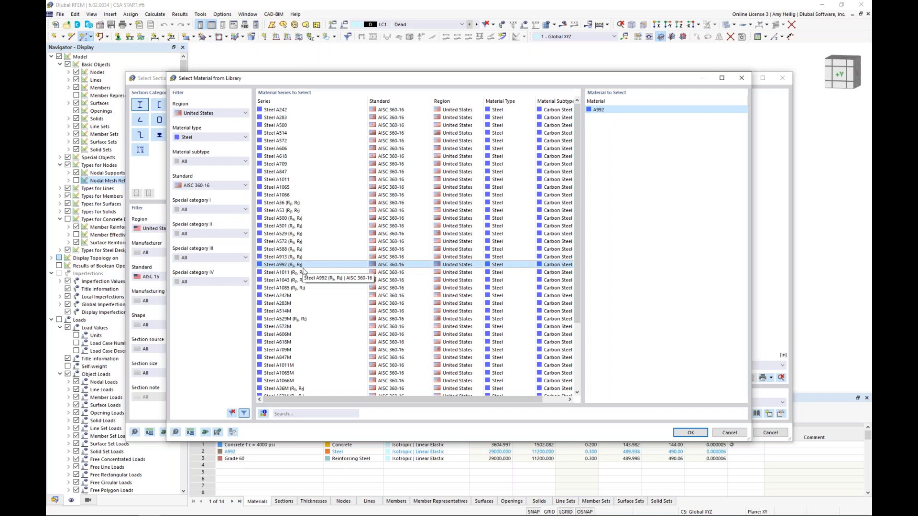
{"action": "left_click", "coordinate": [727, 433]}
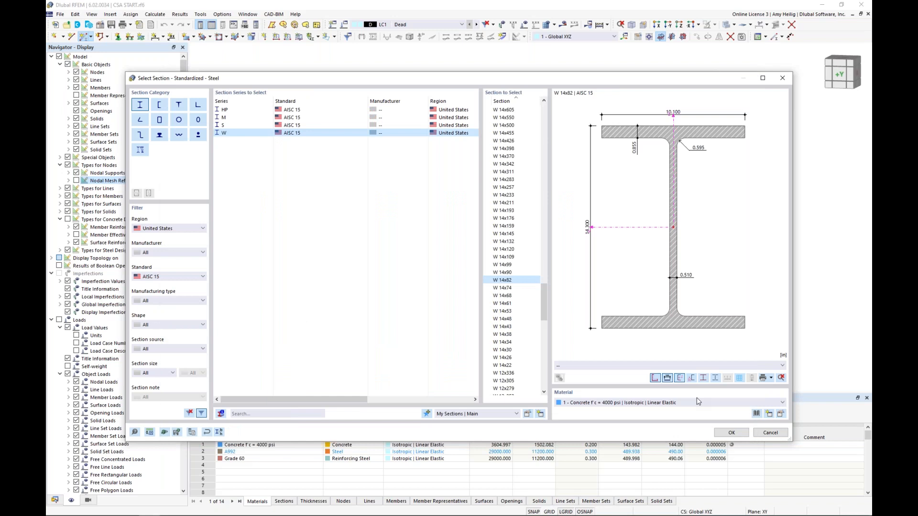
Assign the existing A992 material to the W 14x82 section and accept the section for the new member
{"action": "left_click", "coordinate": [697, 402]}
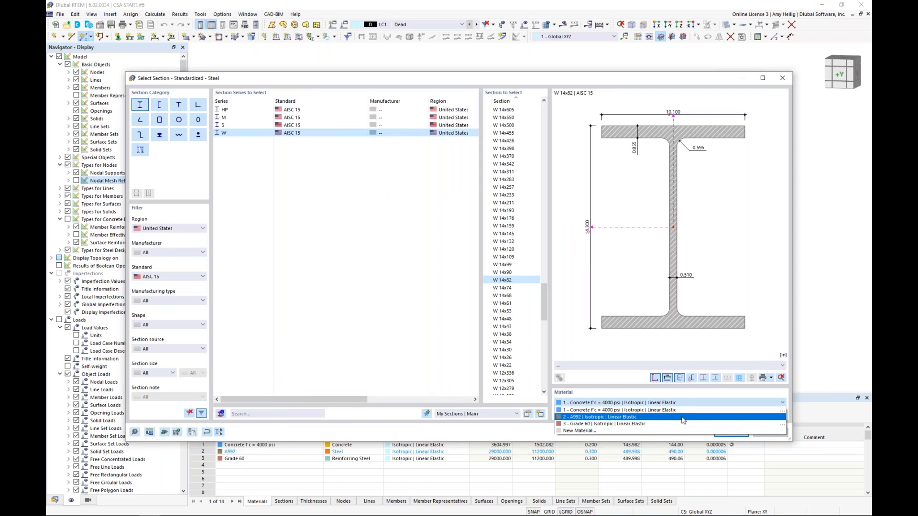
{"action": "left_click", "coordinate": [683, 417]}
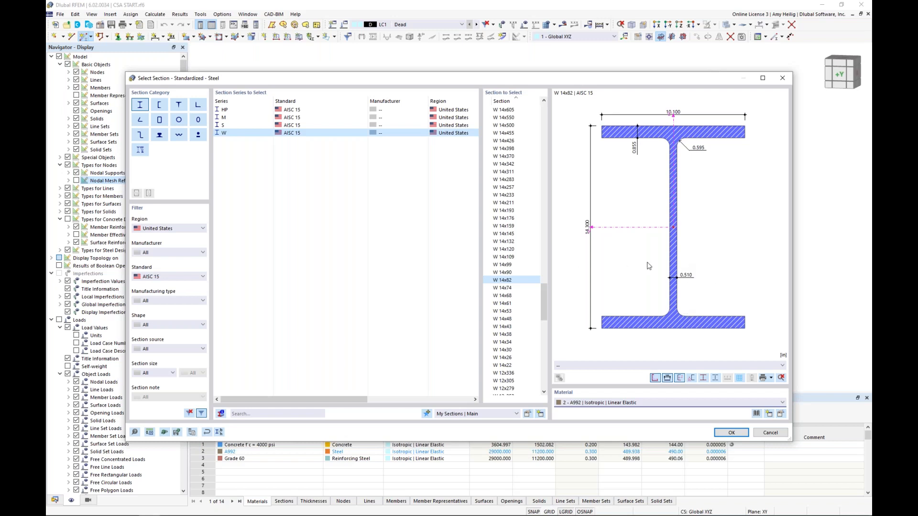
{"action": "left_click", "coordinate": [740, 435]}
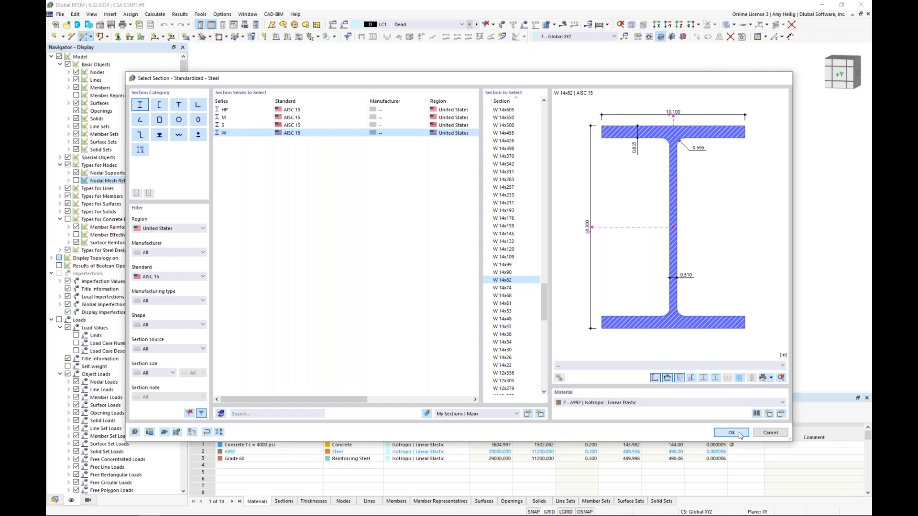
Enable hinges and eccentricities for the new beam member
{"action": "left_click", "coordinate": [225, 124]}
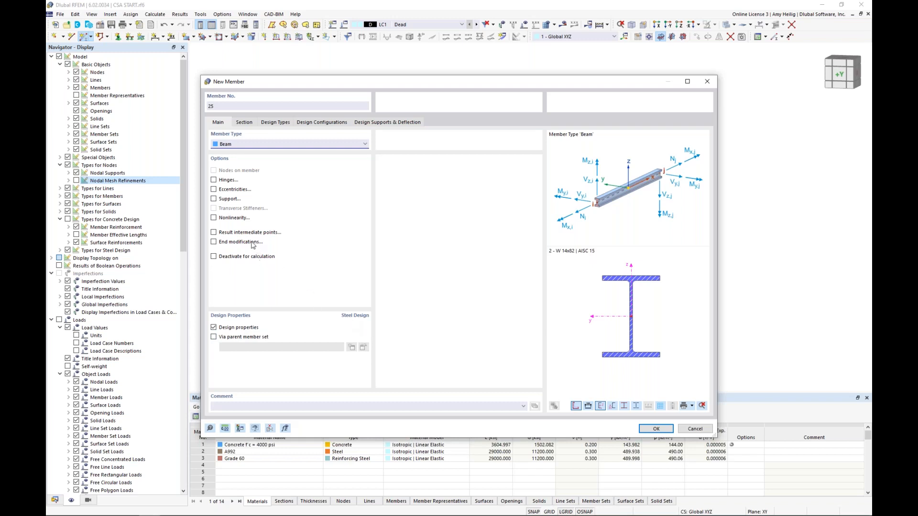
{"action": "left_click", "coordinate": [213, 180]}
{"action": "left_click", "coordinate": [214, 189]}
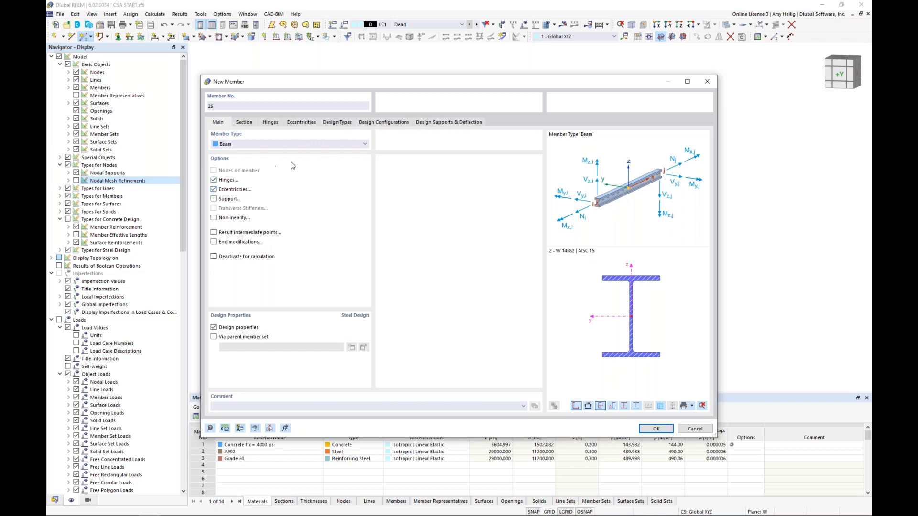
Create a local xyz member hinge releasing rotations φy and φz, and assign it to both the start and end of the member
{"action": "left_click", "coordinate": [270, 123]}
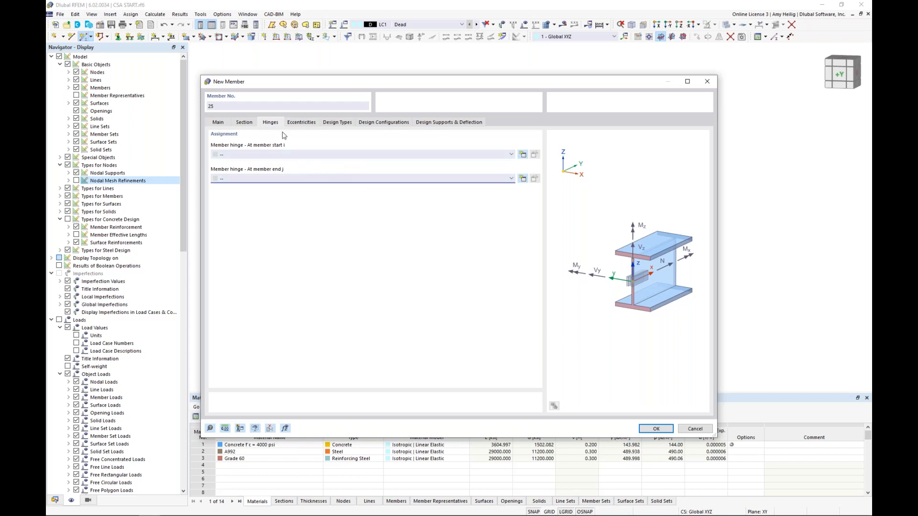
{"action": "left_click", "coordinate": [523, 155]}
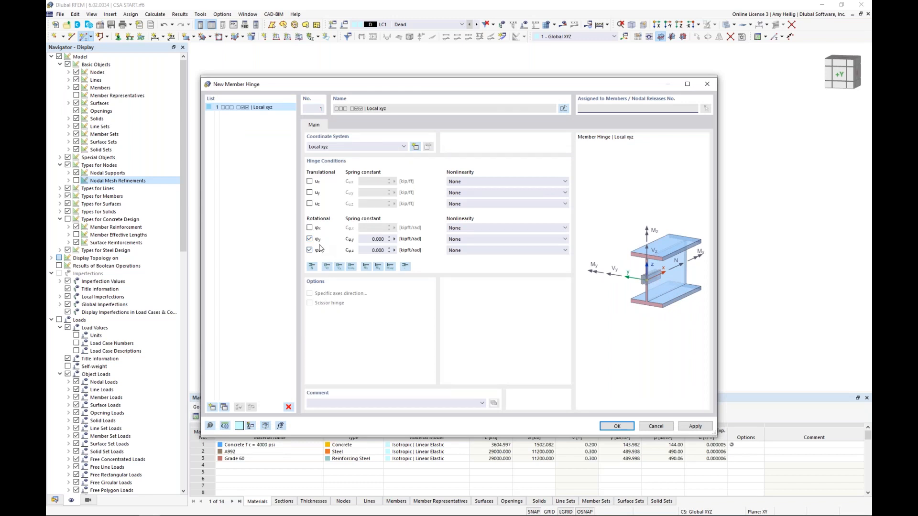
{"action": "left_click", "coordinate": [620, 430]}
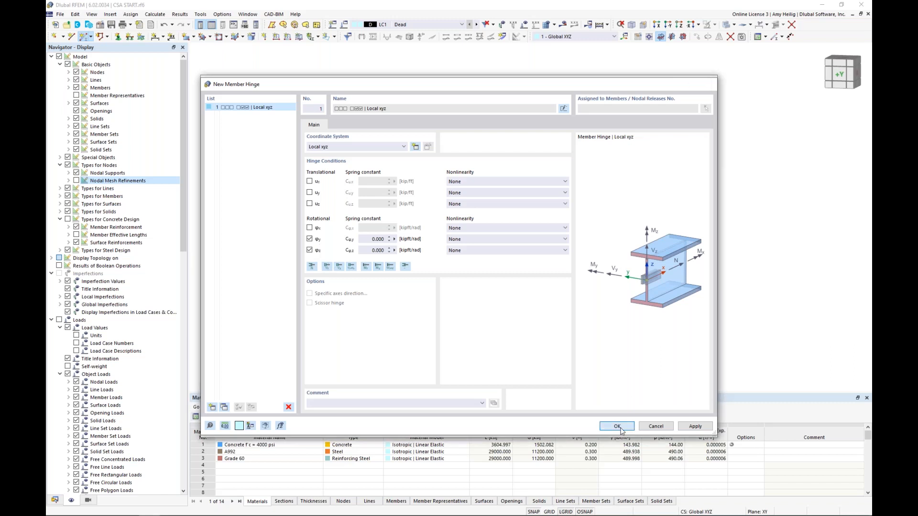
{"action": "left_click", "coordinate": [617, 426]}
{"action": "left_click", "coordinate": [297, 179]}
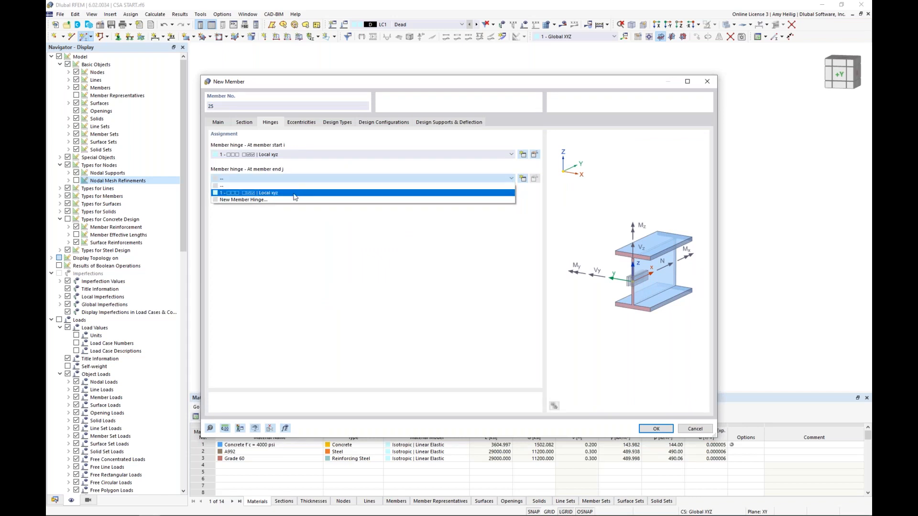
{"action": "left_click", "coordinate": [295, 193]}
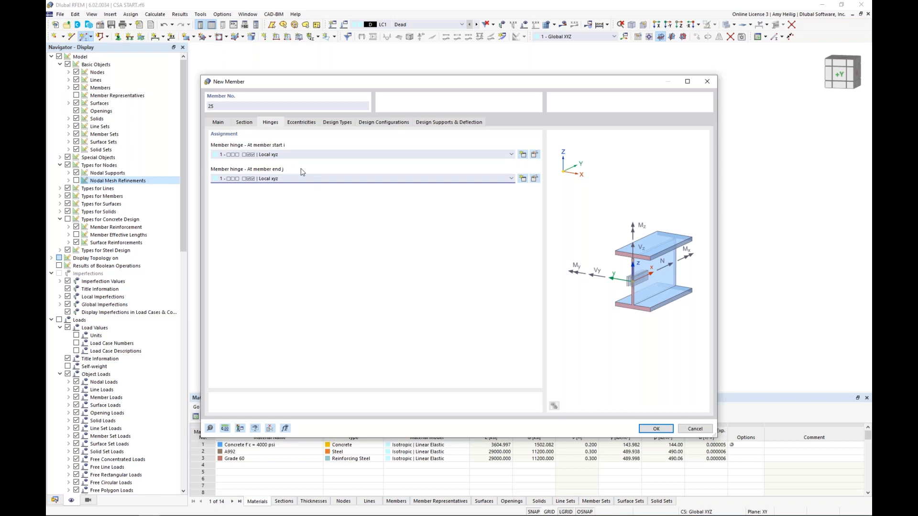
Define a start eccentricity relative to the section with middle-top alignment and a transverse offset from the bottom of the lower slab, surface 1
{"action": "left_click", "coordinate": [302, 123]}
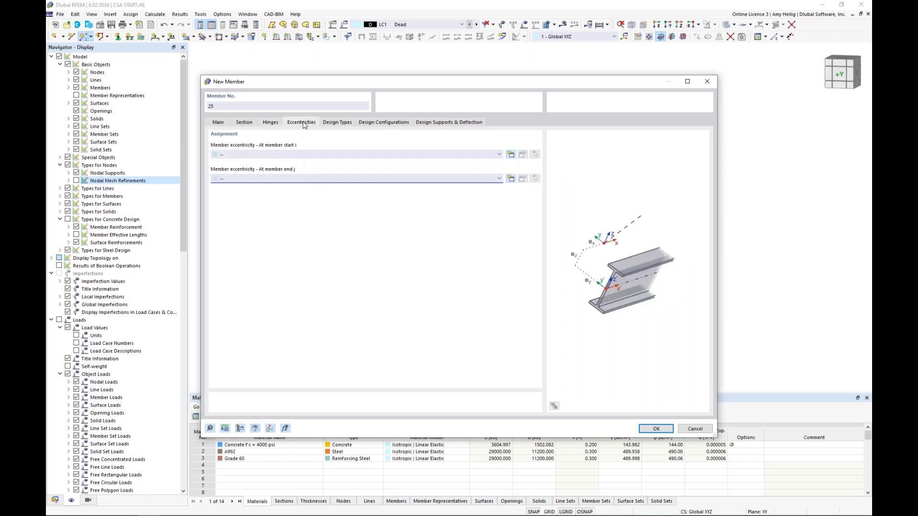
{"action": "left_click", "coordinate": [511, 155]}
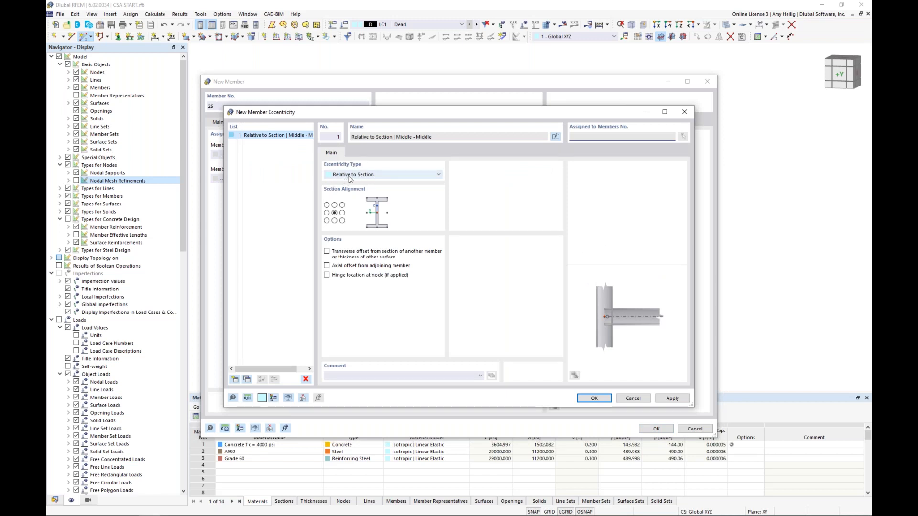
{"action": "left_click", "coordinate": [334, 205]}
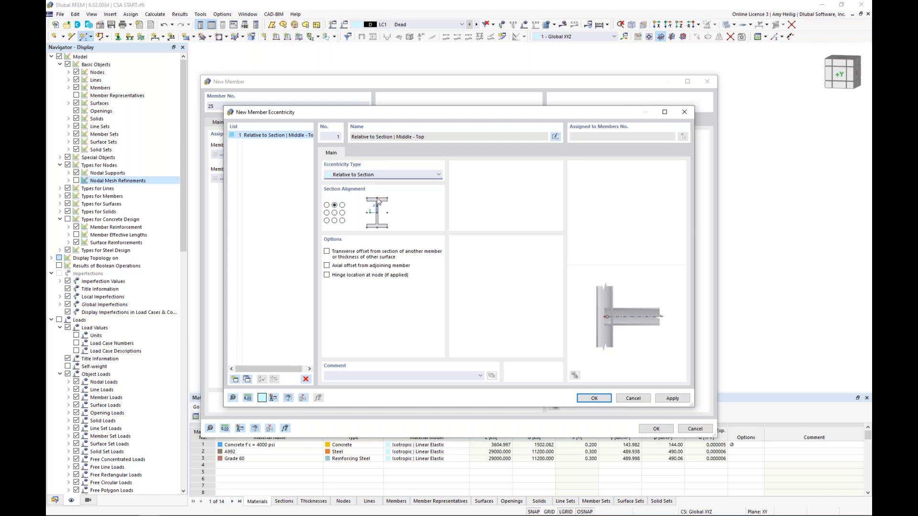
{"action": "left_click", "coordinate": [327, 251]}
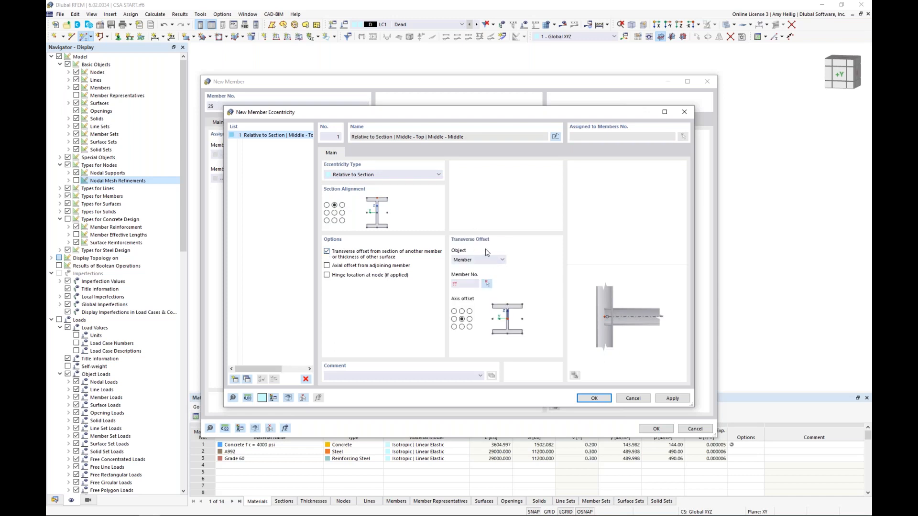
{"action": "left_click", "coordinate": [480, 260]}
{"action": "left_click", "coordinate": [477, 274]}
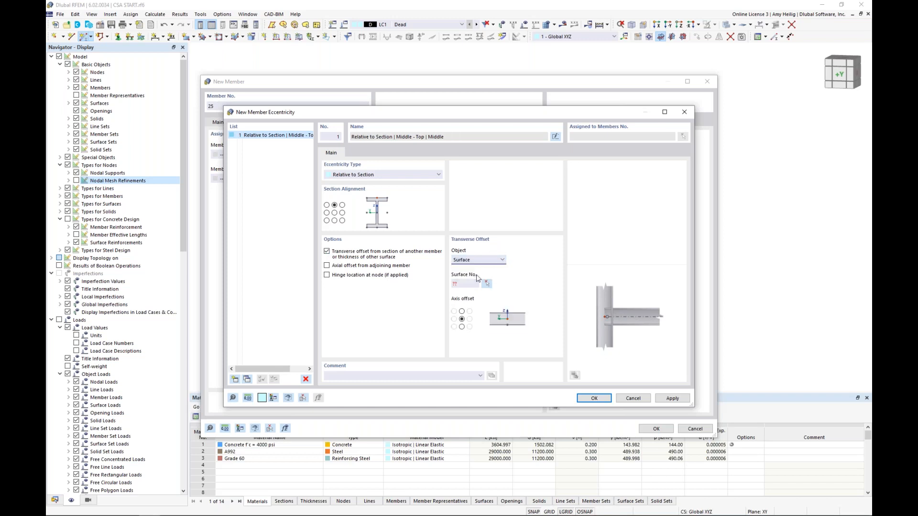
{"action": "left_click", "coordinate": [486, 284]}
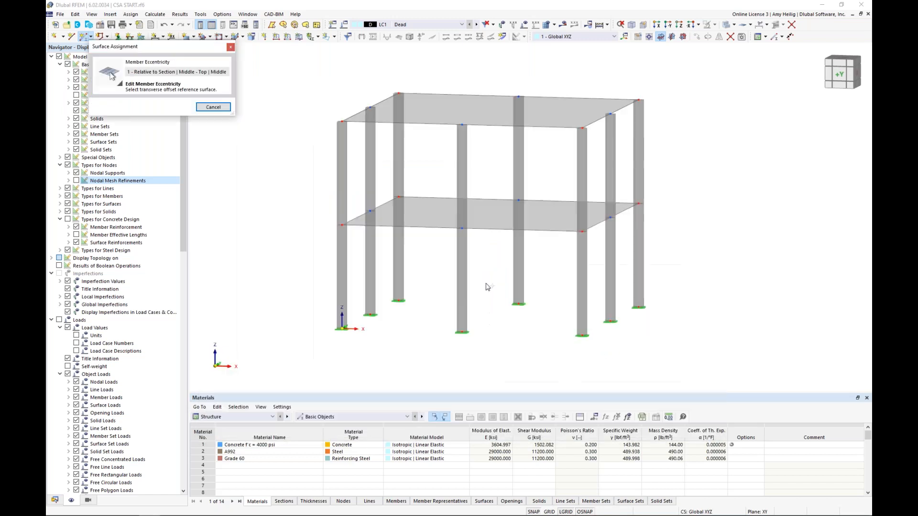
{"action": "left_click", "coordinate": [494, 224]}
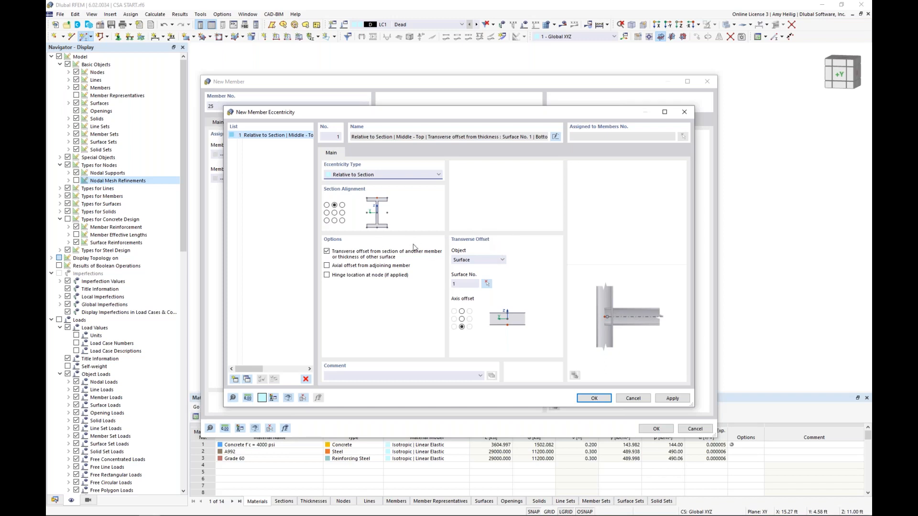
{"action": "left_click", "coordinate": [598, 399]}
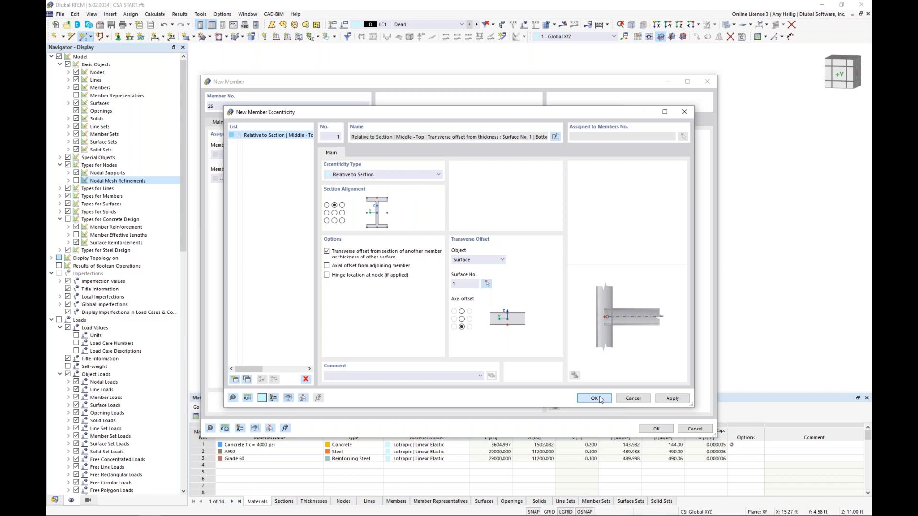
Assign the same surface 1 bottom eccentricity to the member end and confirm the new member's settings
{"action": "left_click", "coordinate": [359, 184]}
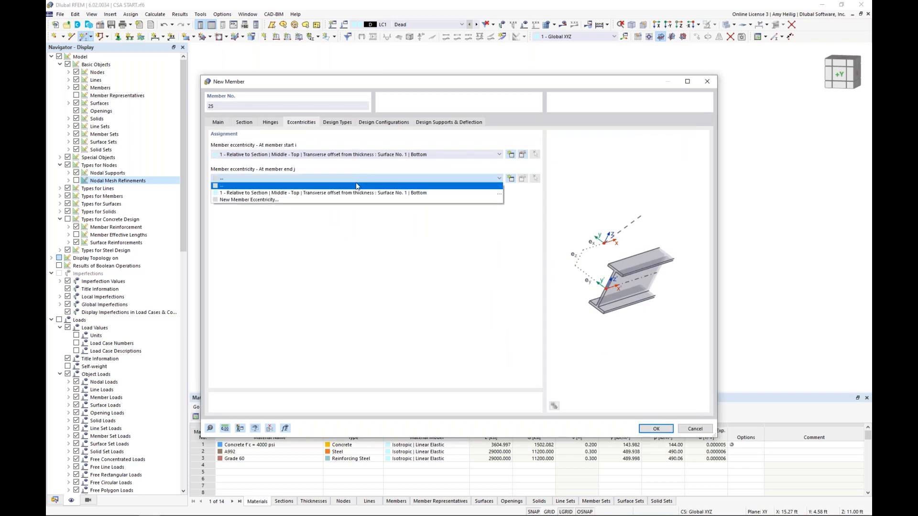
{"action": "left_click", "coordinate": [354, 193]}
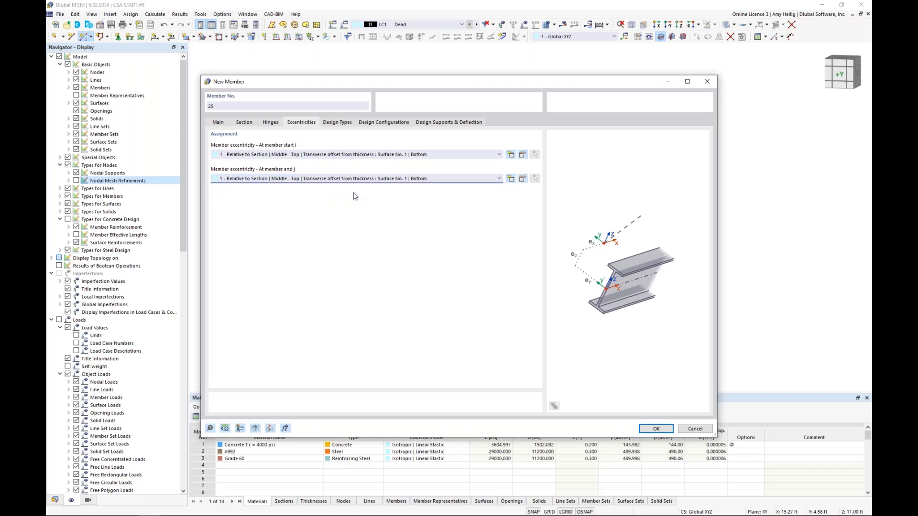
{"action": "left_click", "coordinate": [641, 428]}
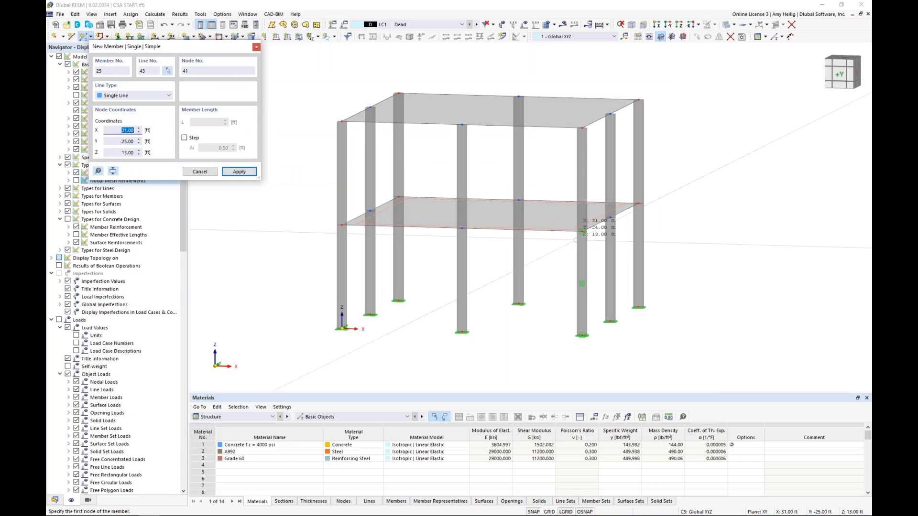
Place W 14x82 beams between the corner columns along the front and back edges of the lower slab, and finish placing members
{"action": "left_click", "coordinate": [582, 233]}
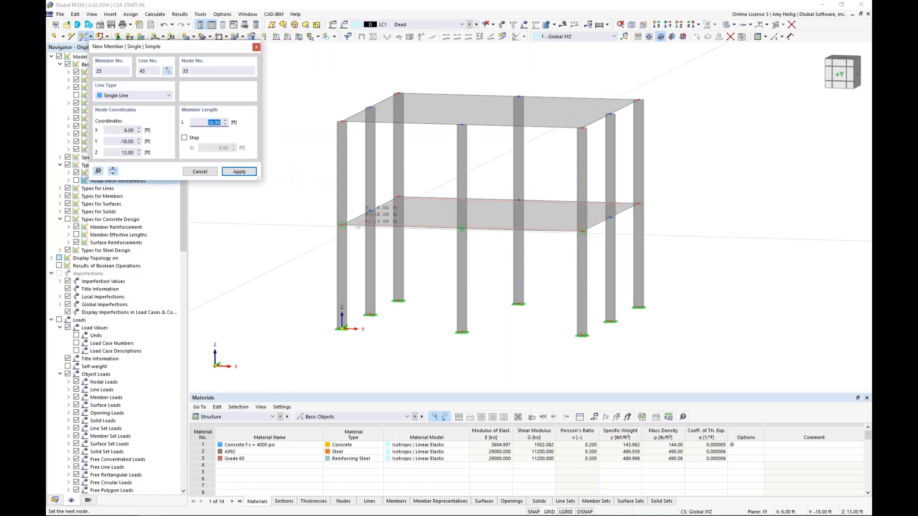
{"action": "left_click", "coordinate": [341, 224]}
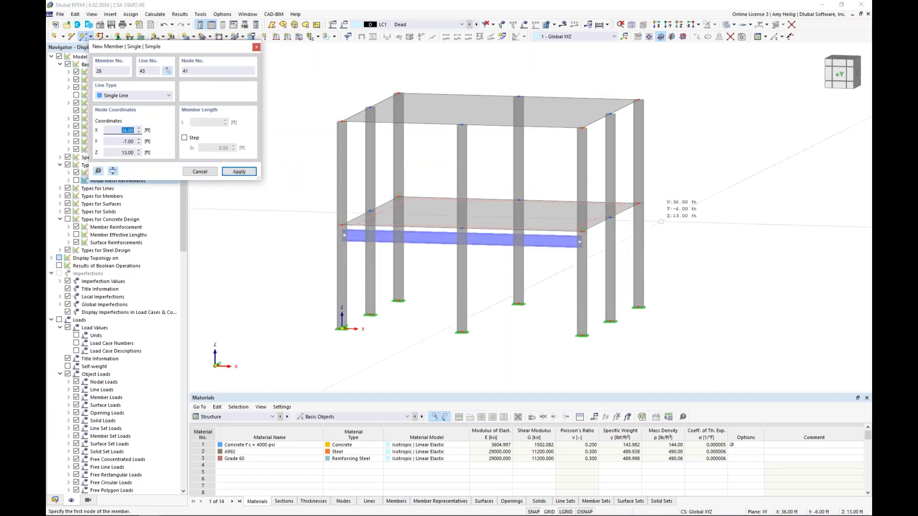
{"action": "left_click", "coordinate": [619, 210]}
{"action": "left_click", "coordinate": [398, 196]}
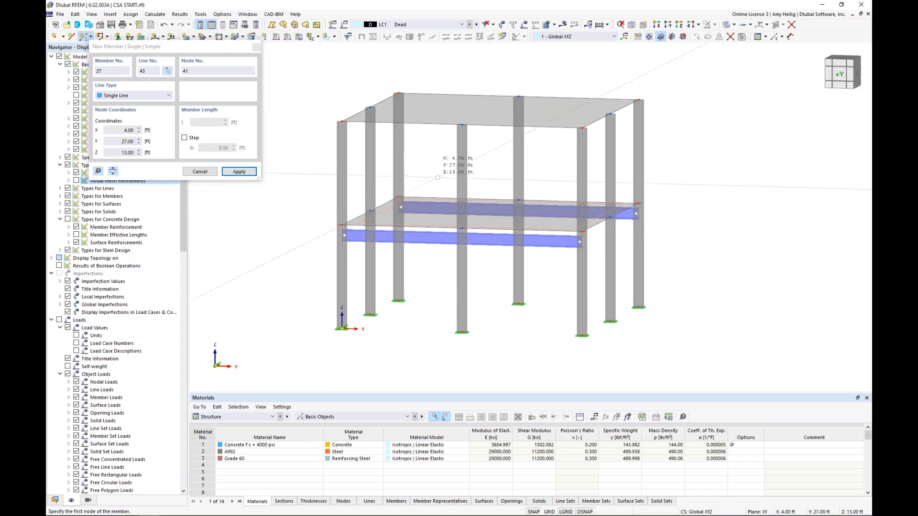
{"action": "key", "text": "Escape"}
Divide both steel beams at 8 ft from the member end, creating 'On Member' nodes without dividing the members
{"action": "middle_click_drag", "start_coordinate": [521, 271], "coordinate": [499, 283], "text": "ctrl"}
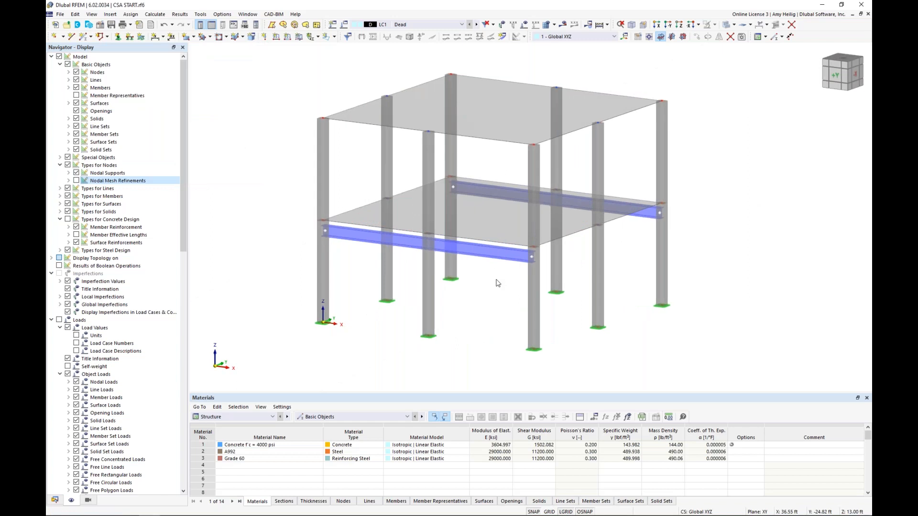
{"action": "scroll", "coordinate": [498, 283], "scroll_direction": "up", "scroll_amount": 2}
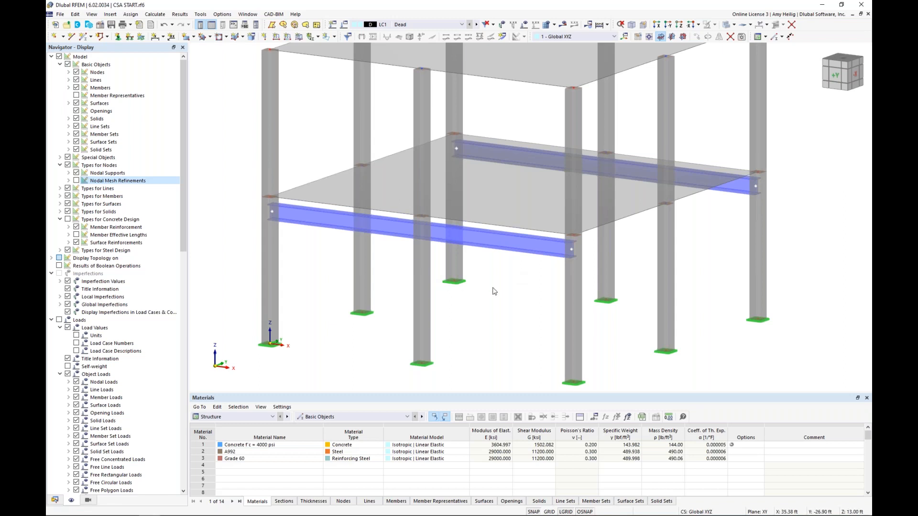
{"action": "scroll", "coordinate": [494, 291], "scroll_direction": "down", "scroll_amount": 1}
{"action": "left_click", "coordinate": [403, 241]}
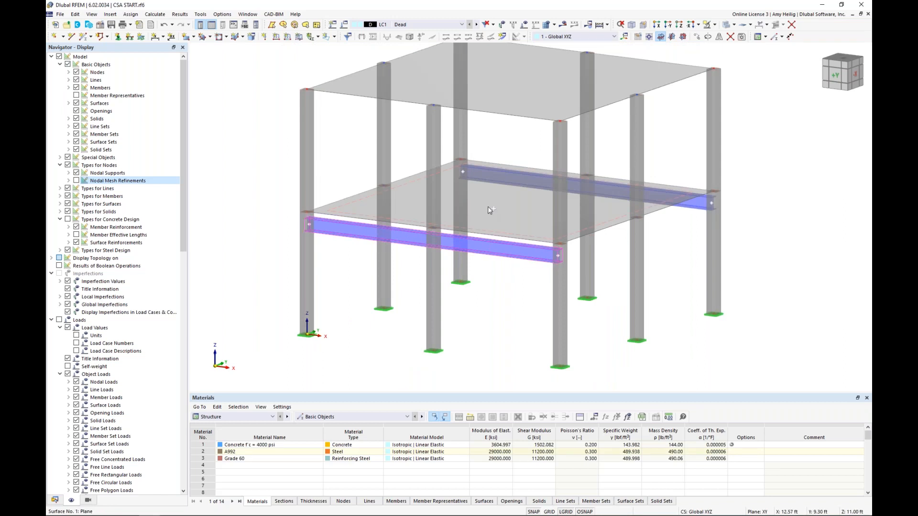
{"action": "left_click", "coordinate": [506, 179], "text": "ctrl"}
{"action": "right_click", "coordinate": [413, 242]}
{"action": "mouse_move", "coordinate": [498, 268]}
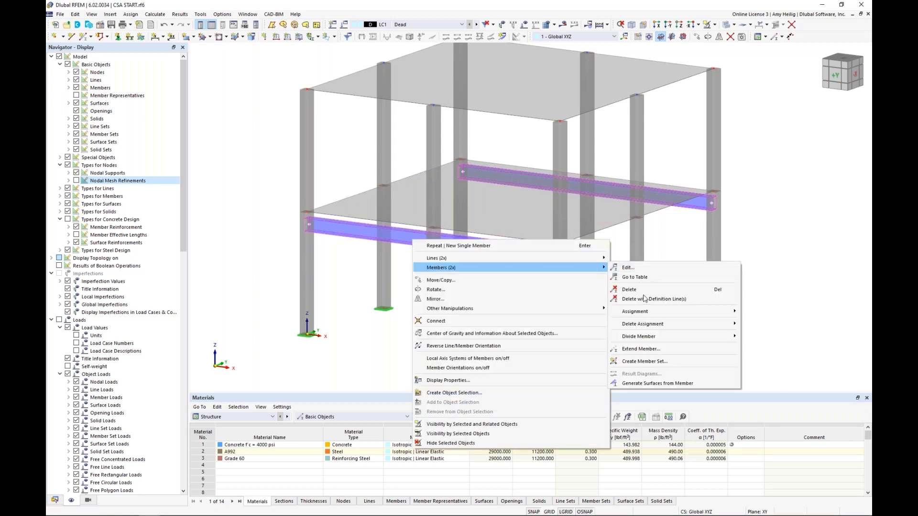
{"action": "mouse_move", "coordinate": [655, 337]}
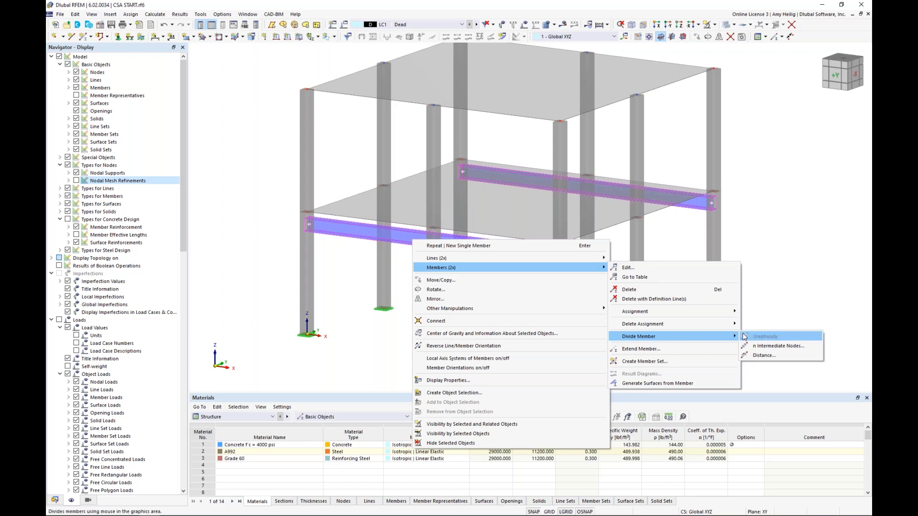
{"action": "left_click", "coordinate": [757, 356]}
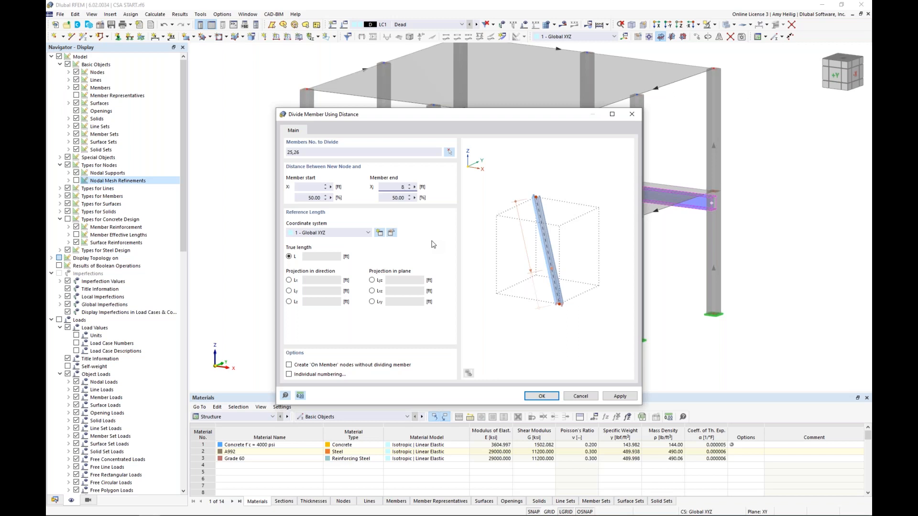
{"action": "left_click", "coordinate": [288, 365]}
{"action": "left_click", "coordinate": [540, 396]}
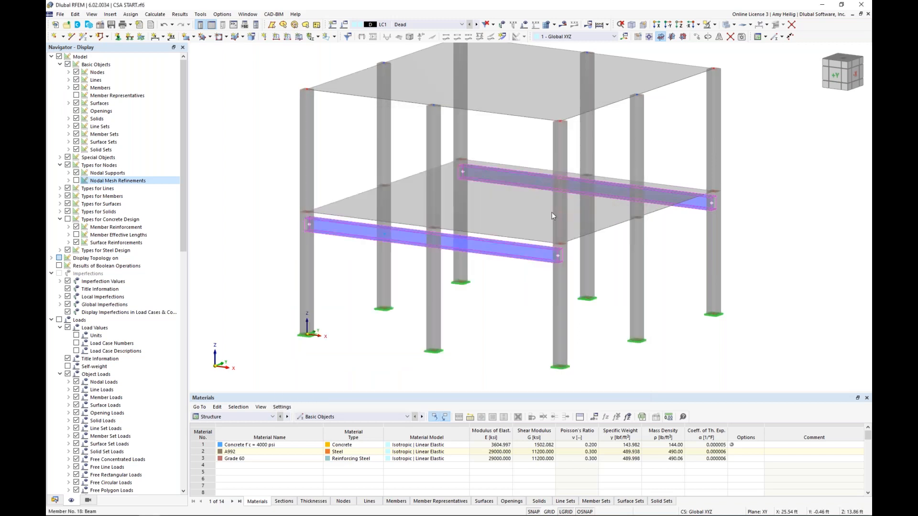
Display the model as wireframe and check the node type, coordinates and member parameters of the front beam's new intermediate node
{"action": "left_click", "coordinate": [724, 26]}
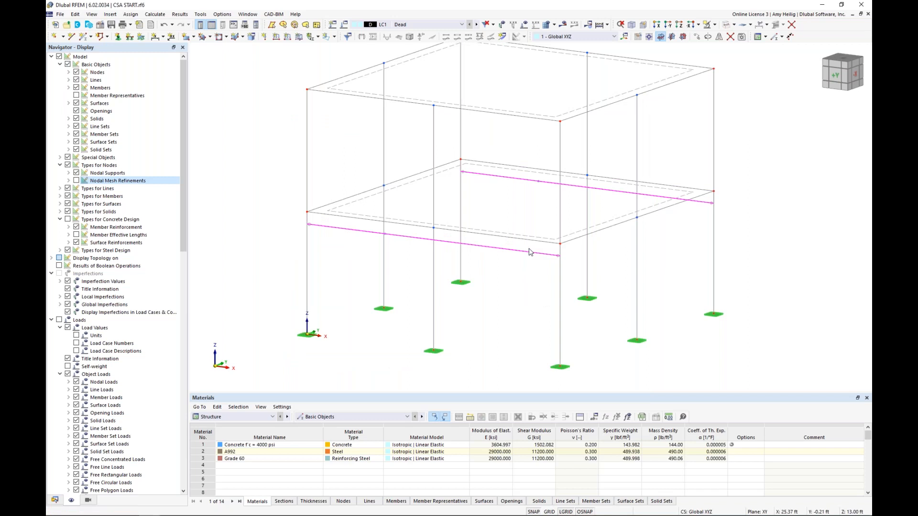
{"action": "left_click", "coordinate": [529, 252]}
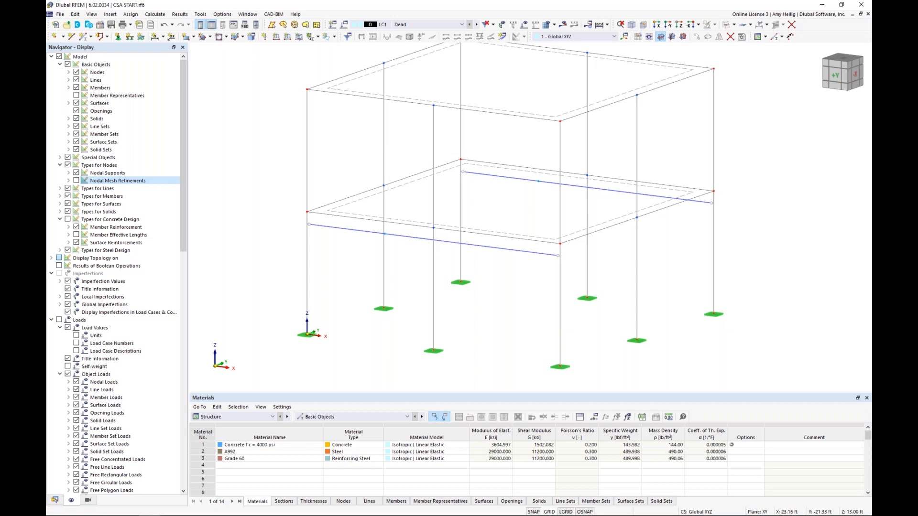
{"action": "middle_click_drag", "start_coordinate": [406, 261], "coordinate": [420, 256], "text": "ctrl"}
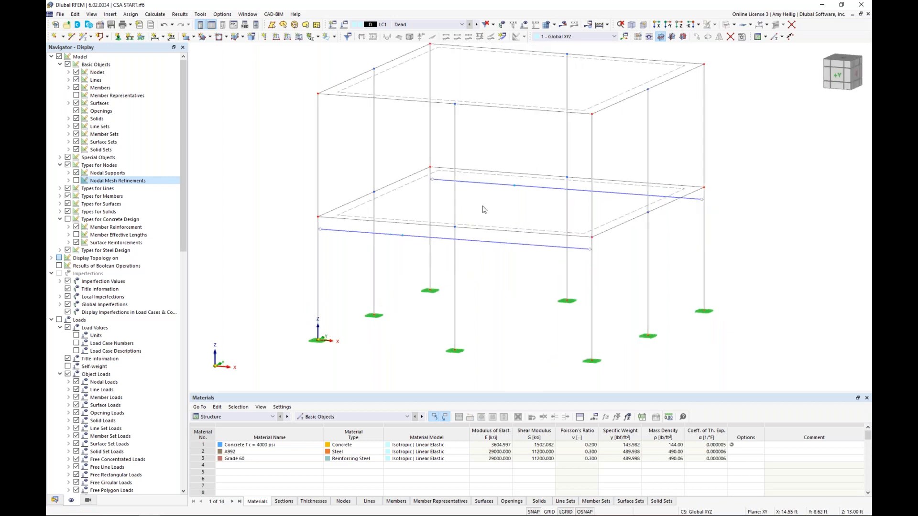
{"action": "double_click", "coordinate": [402, 236]}
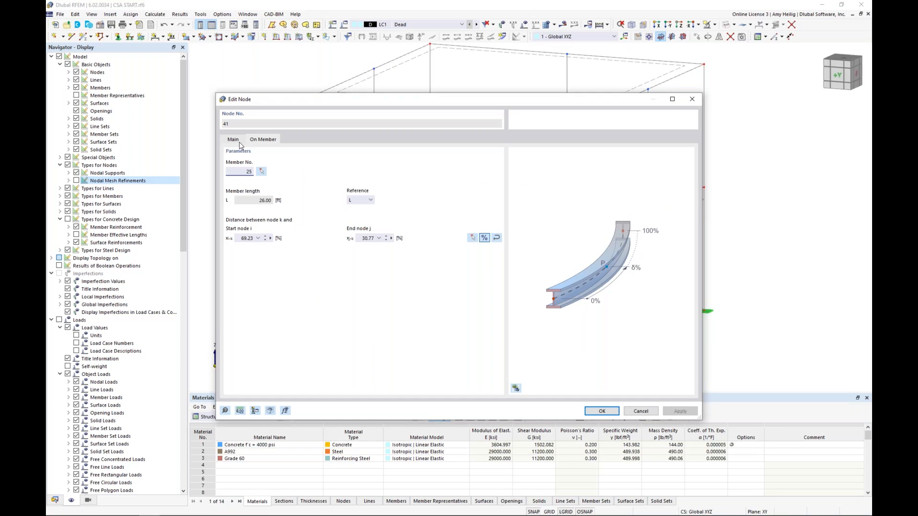
{"action": "left_click", "coordinate": [240, 143]}
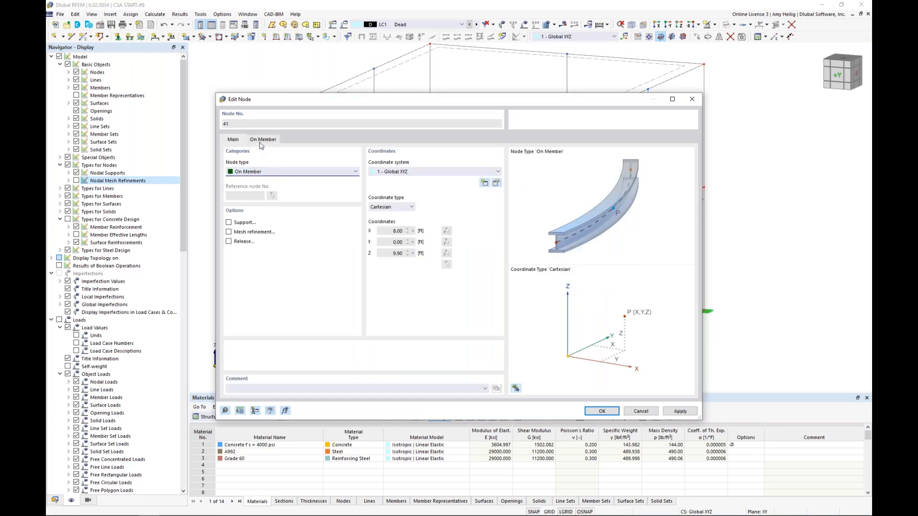
{"action": "left_click", "coordinate": [261, 143]}
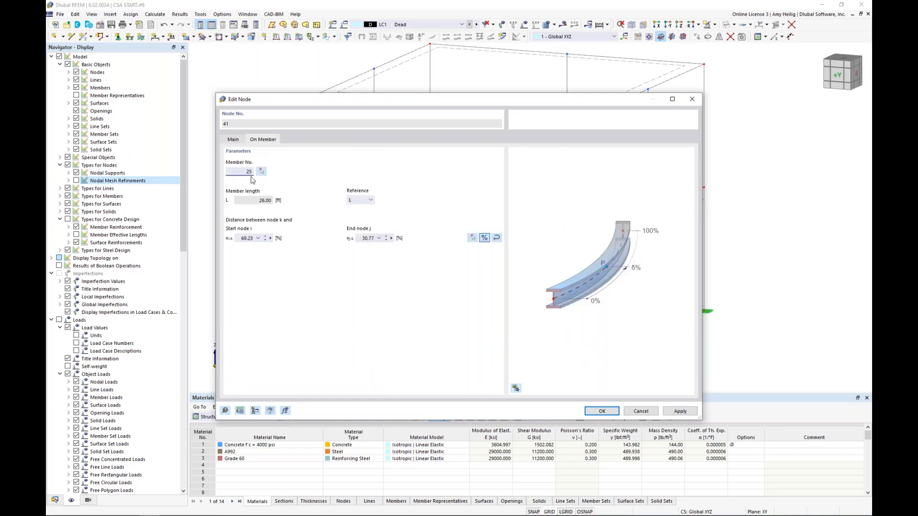
{"action": "left_click", "coordinate": [638, 415]}
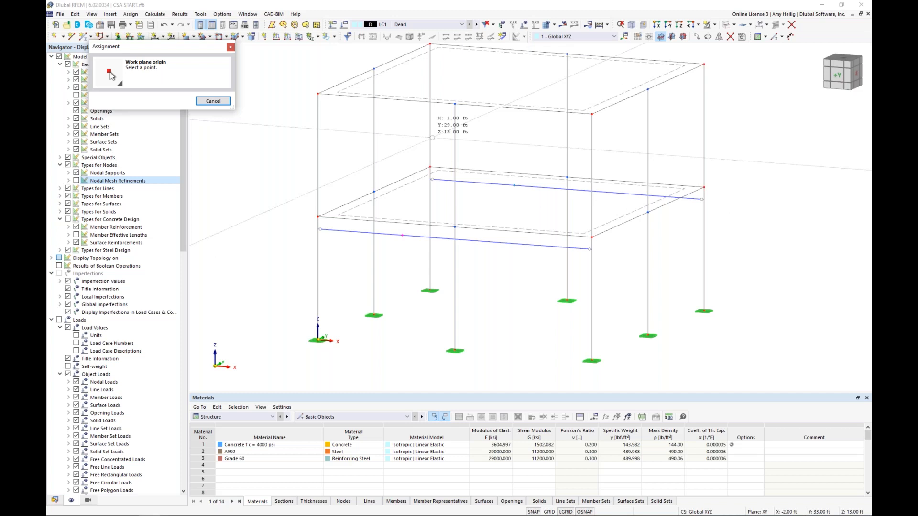
Set the XZ work plane's origin at the front beam's intermediate node and give a new member the W 8x35 section in A992
{"action": "left_click", "coordinate": [432, 138]}
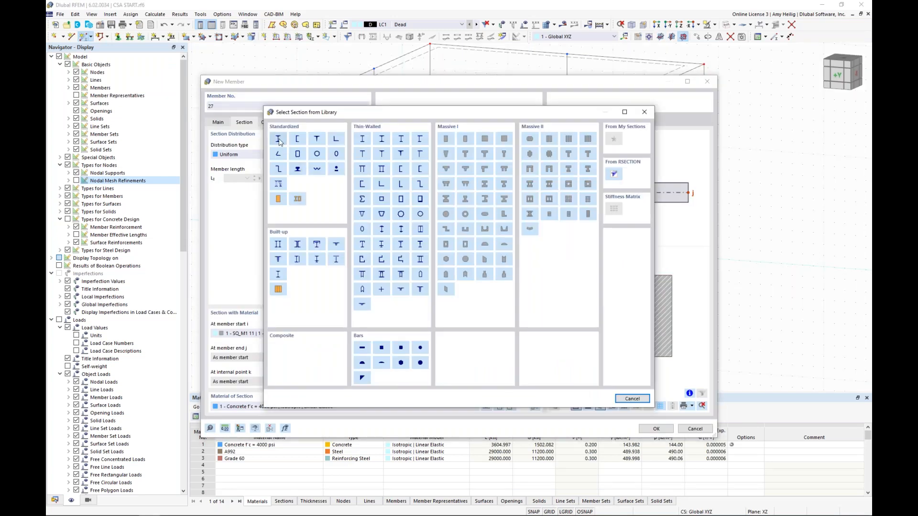
{"action": "left_click", "coordinate": [279, 141]}
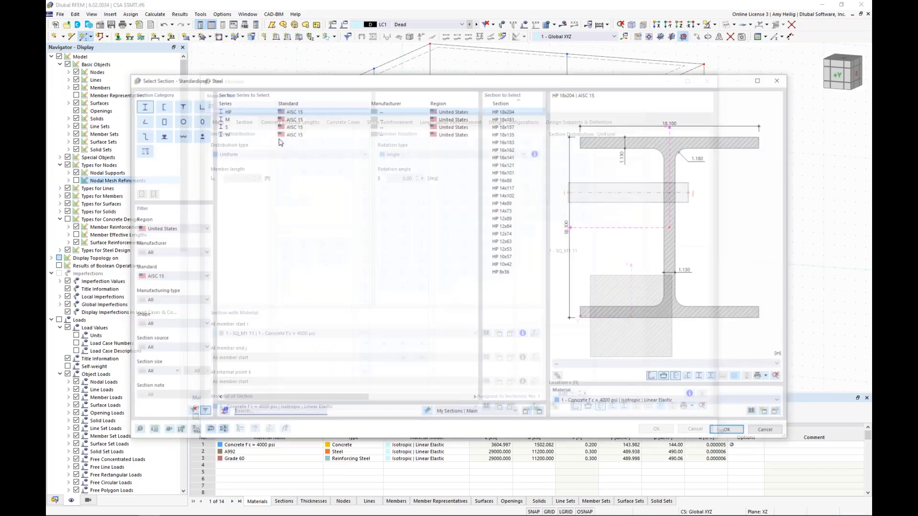
{"action": "left_click", "coordinate": [261, 134]}
{"action": "left_click_drag", "start_coordinate": [543, 122], "coordinate": [544, 357]}
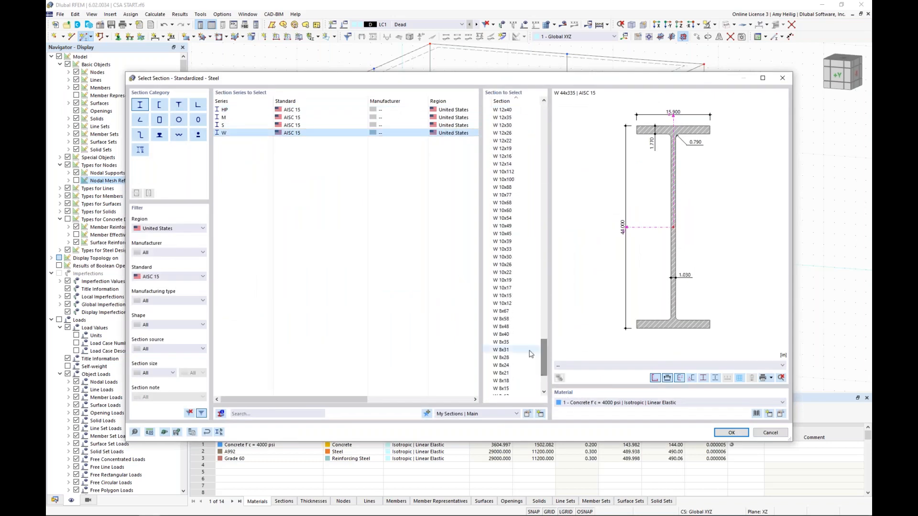
{"action": "left_click", "coordinate": [506, 342]}
{"action": "left_click", "coordinate": [598, 406]}
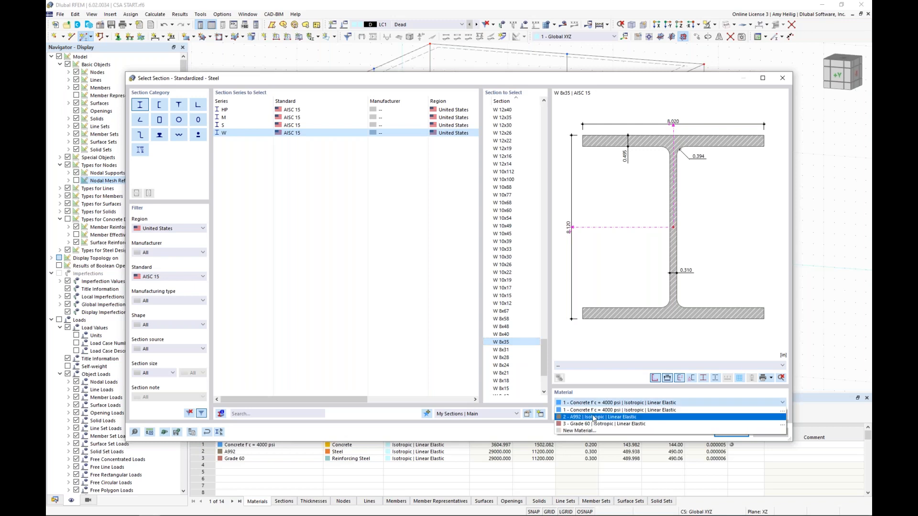
{"action": "left_click", "coordinate": [593, 417]}
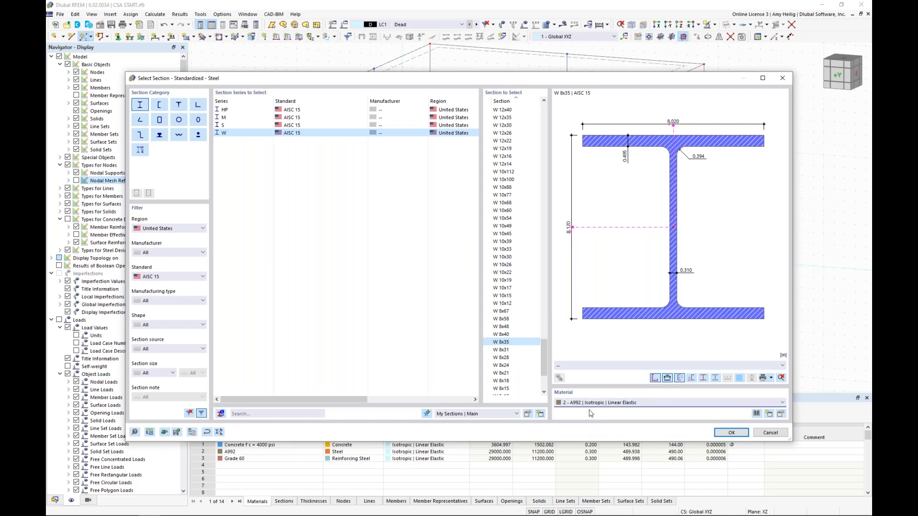
{"action": "left_click", "coordinate": [723, 433]}
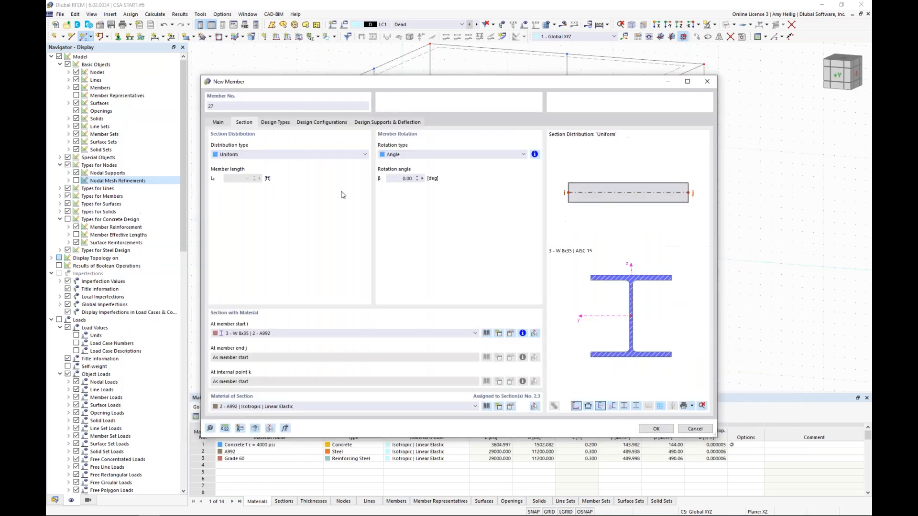
Enable hinges for the new member, assign the existing local xyz hinge 1 to its end only, and confirm the settings
{"action": "left_click", "coordinate": [218, 123]}
{"action": "left_click", "coordinate": [214, 180]}
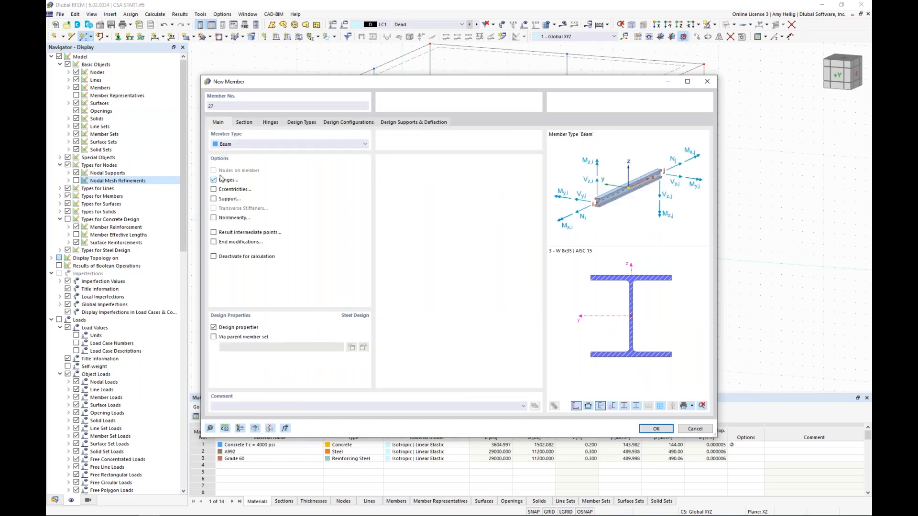
{"action": "left_click", "coordinate": [271, 123]}
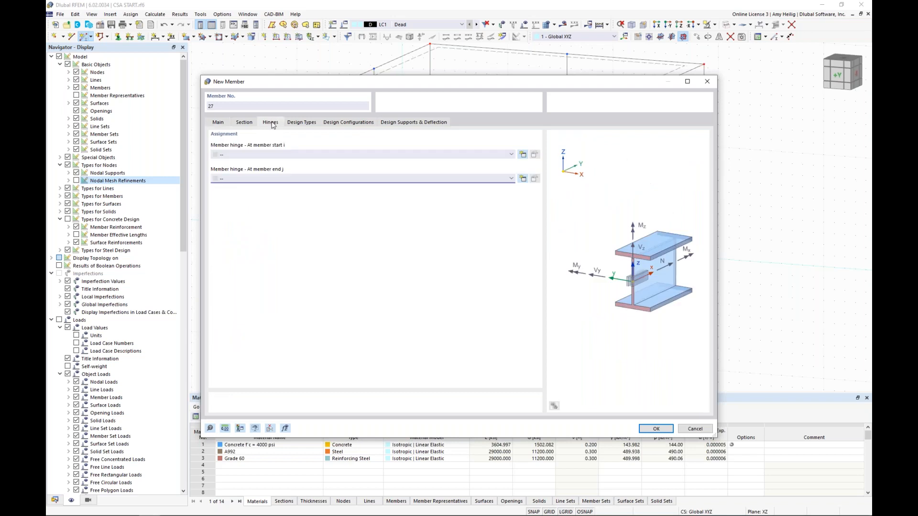
{"action": "left_click", "coordinate": [252, 179]}
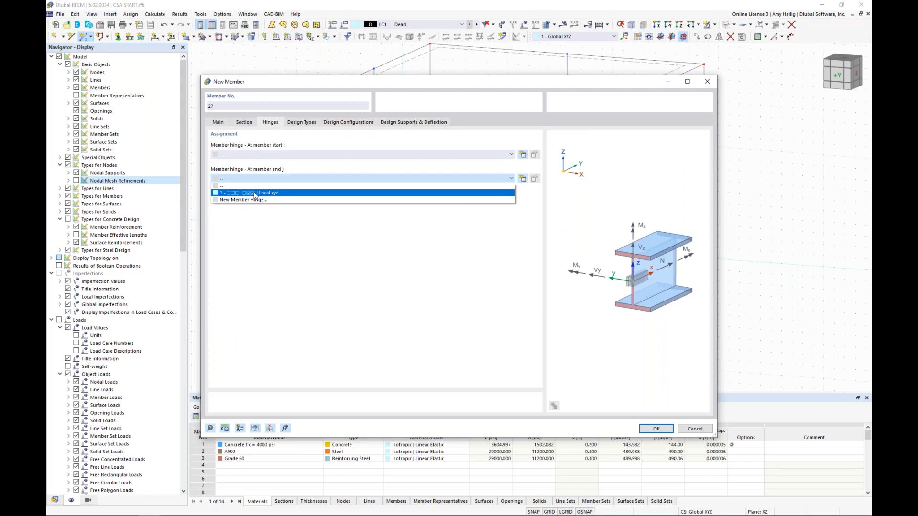
{"action": "left_click", "coordinate": [254, 193]}
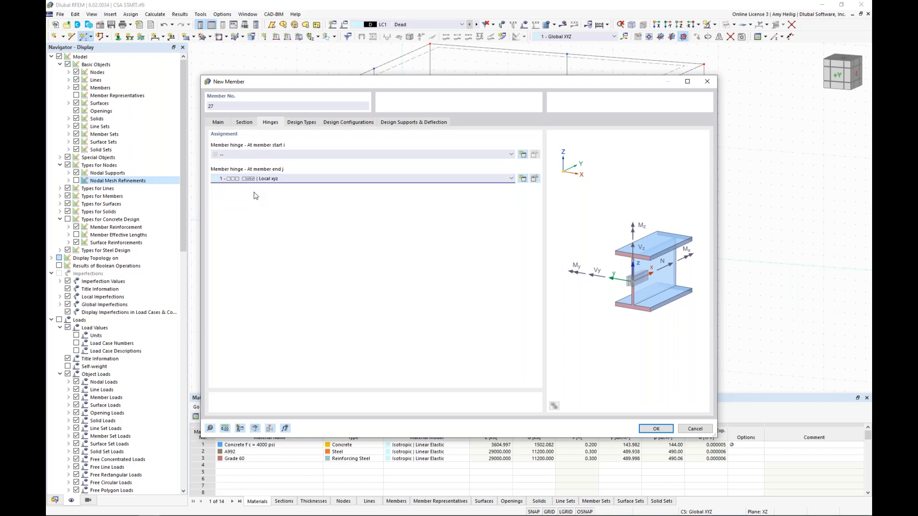
{"action": "left_click", "coordinate": [656, 430]}
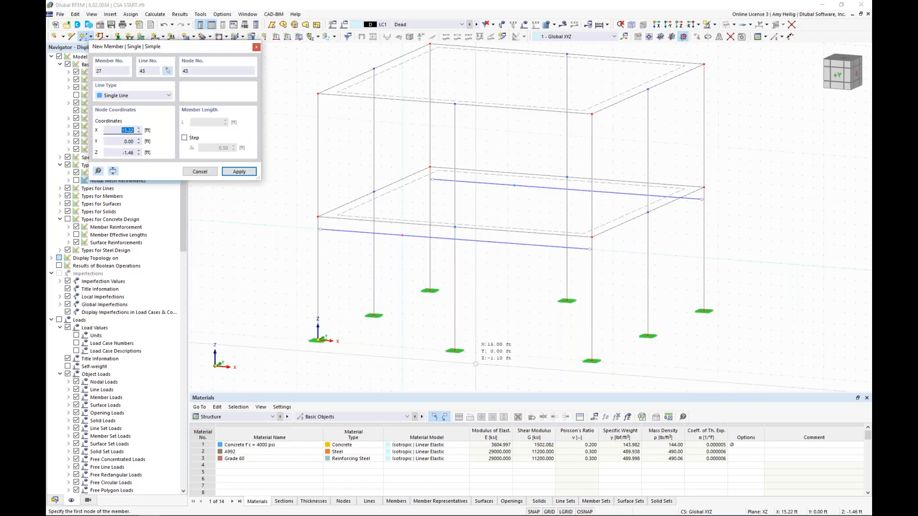
Place a 10 ft vertical W 8x35 post from below up to the front beam's intermediate node, and finish placing members
{"action": "left_click", "coordinate": [402, 347]}
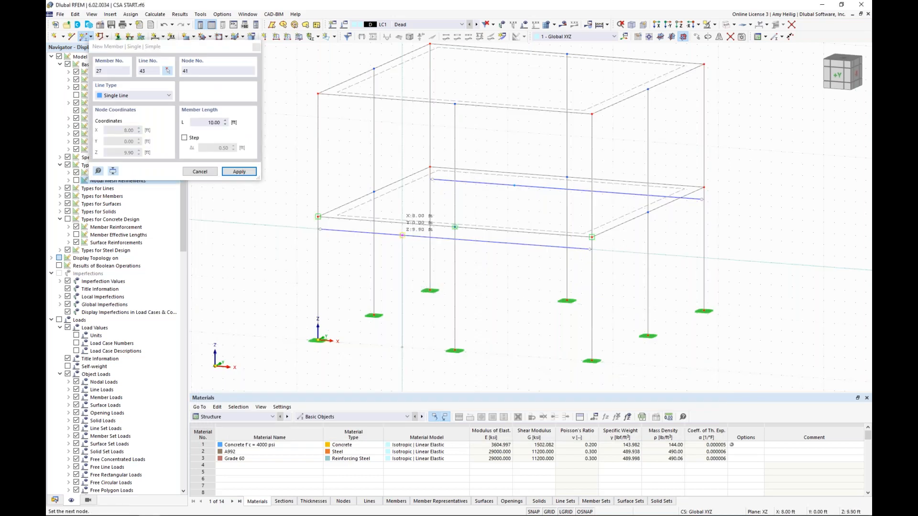
{"action": "left_click", "coordinate": [402, 235]}
{"action": "key", "text": "Escape"}
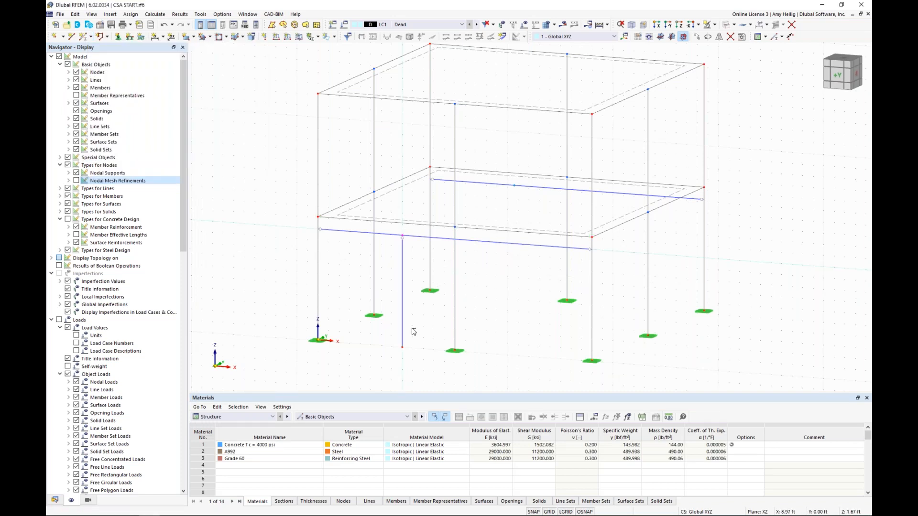
Copy the front steel post to the back beam's intermediate node and restore the solid model display
{"action": "left_click", "coordinate": [402, 301]}
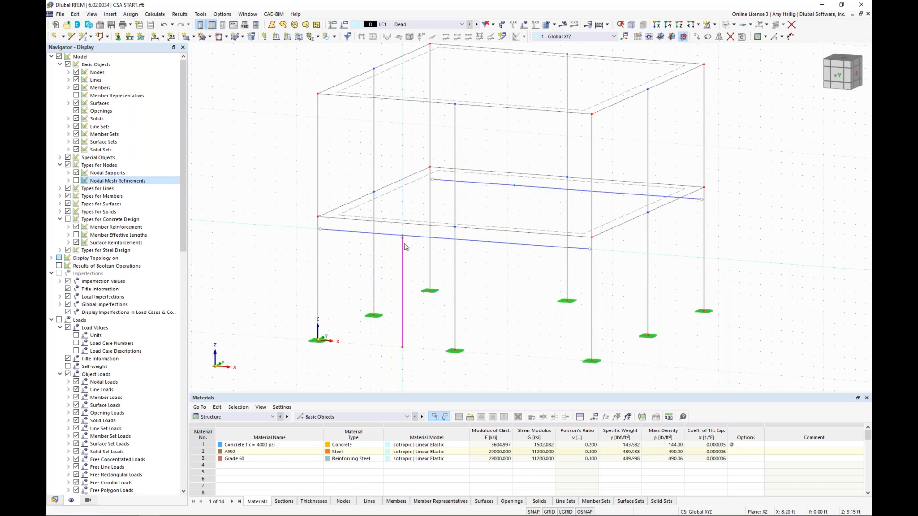
{"action": "left_click_drag", "start_coordinate": [404, 239], "coordinate": [514, 186]}
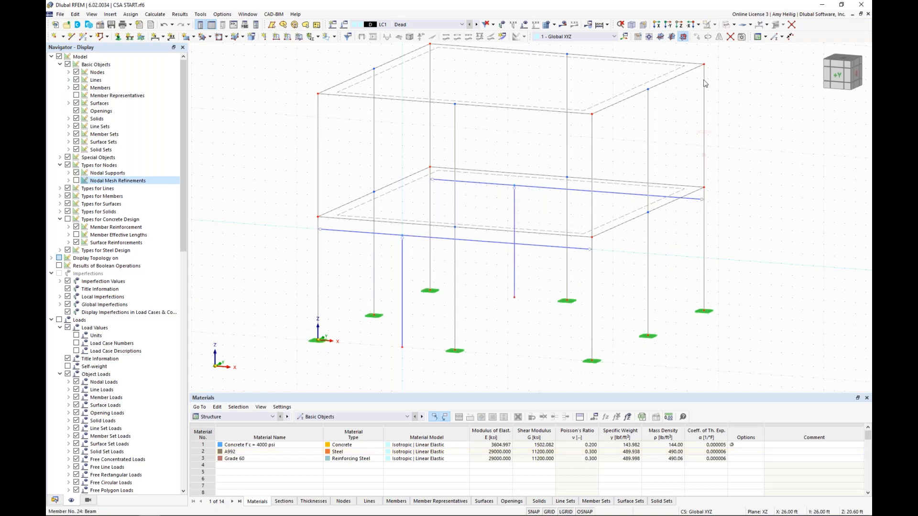
{"action": "left_click", "coordinate": [726, 25]}
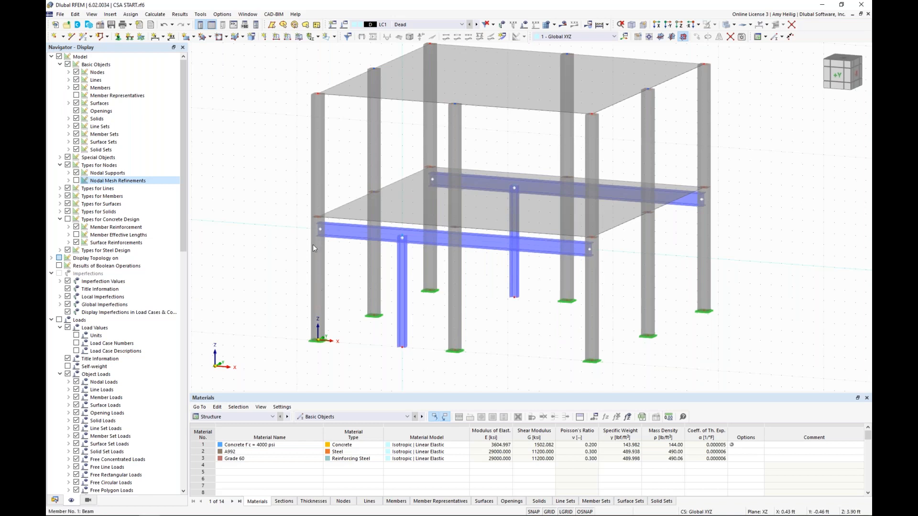
Assign the Hinged nodal support to the base nodes of both steel posts and finish the assignment
{"action": "left_click", "coordinate": [118, 37]}
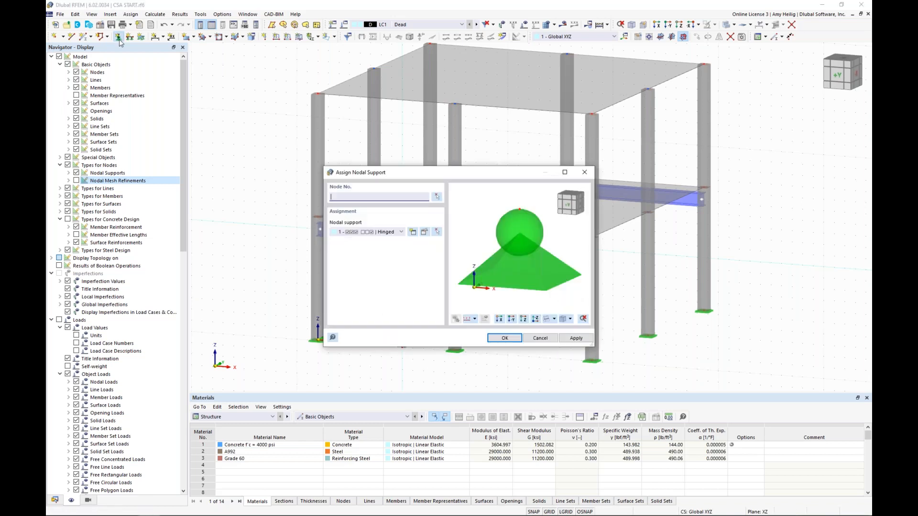
{"action": "left_click", "coordinate": [392, 233]}
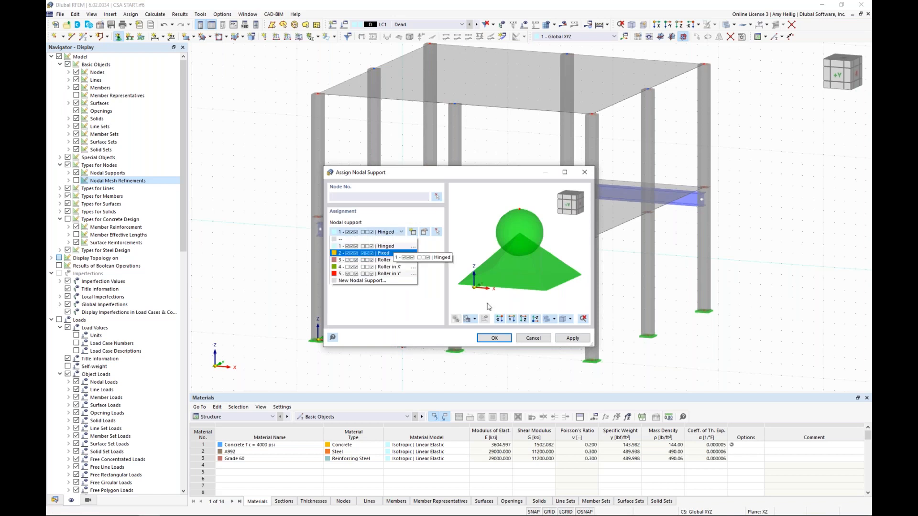
{"action": "left_click", "coordinate": [495, 341]}
{"action": "left_click", "coordinate": [495, 338]}
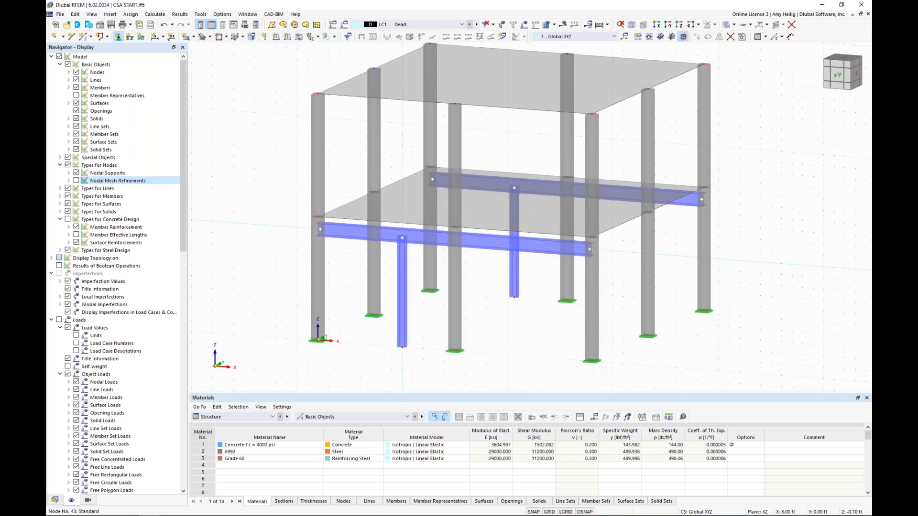
{"action": "left_click", "coordinate": [402, 348]}
{"action": "left_click", "coordinate": [513, 298]}
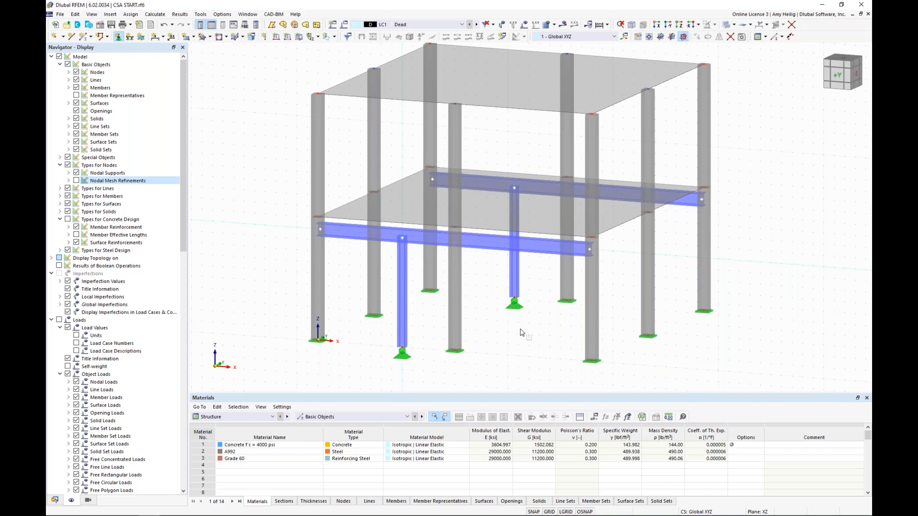
{"action": "key", "text": "Escape"}
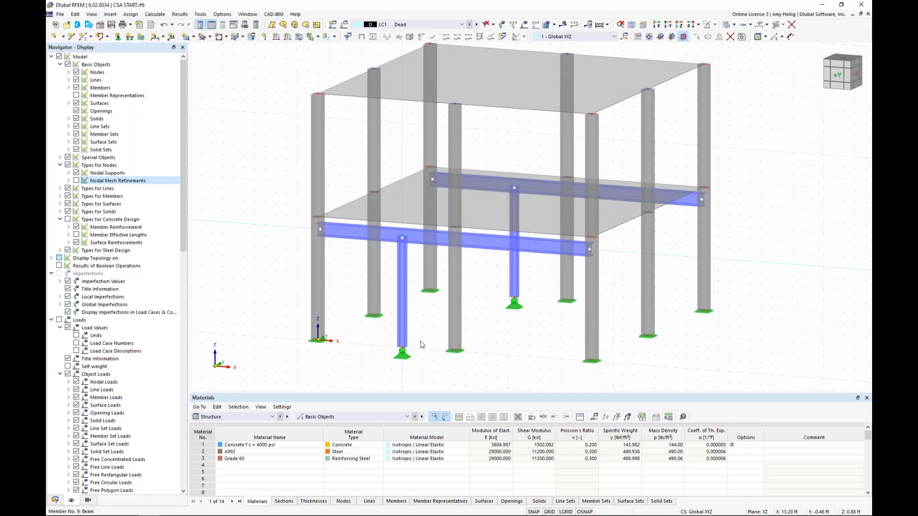
Create new standard steel design effective lengths for both W 8x35 posts, keeping the default nodal supports and length factors
{"action": "left_click", "coordinate": [402, 318]}
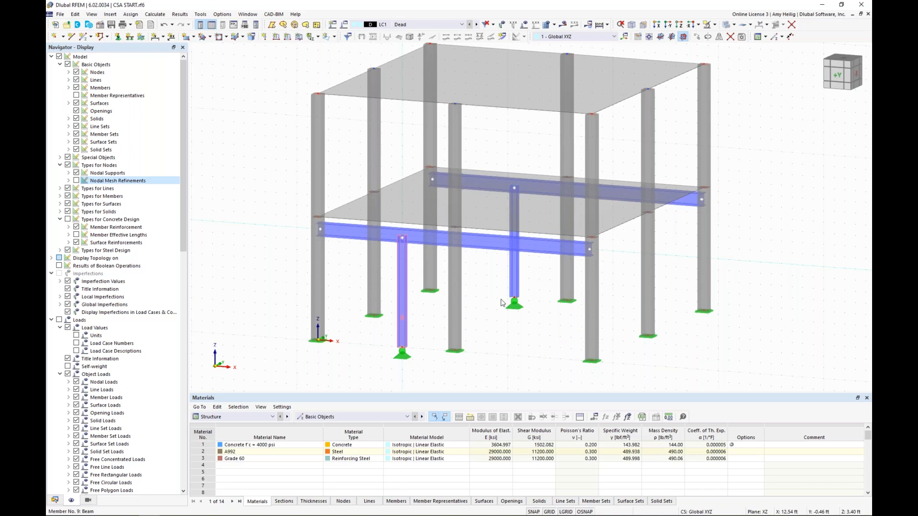
{"action": "double_click", "coordinate": [513, 290], "text": "ctrl"}
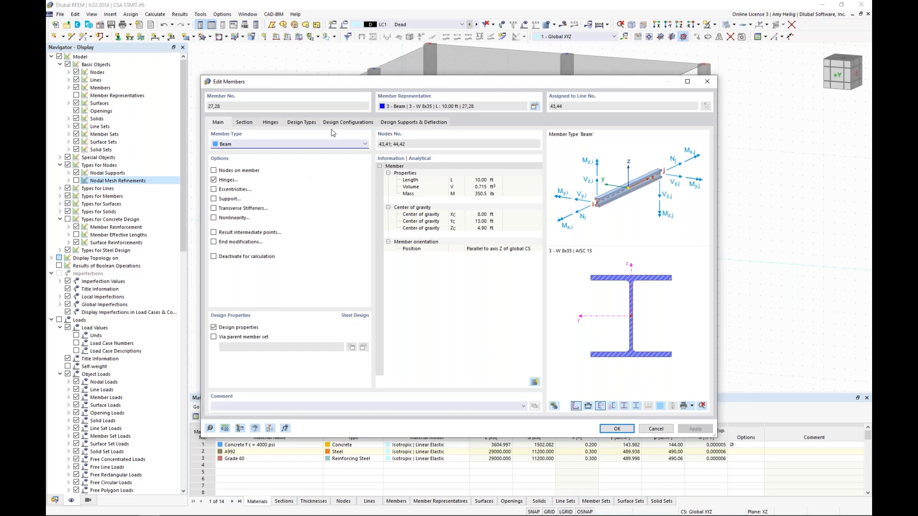
{"action": "left_click", "coordinate": [303, 123]}
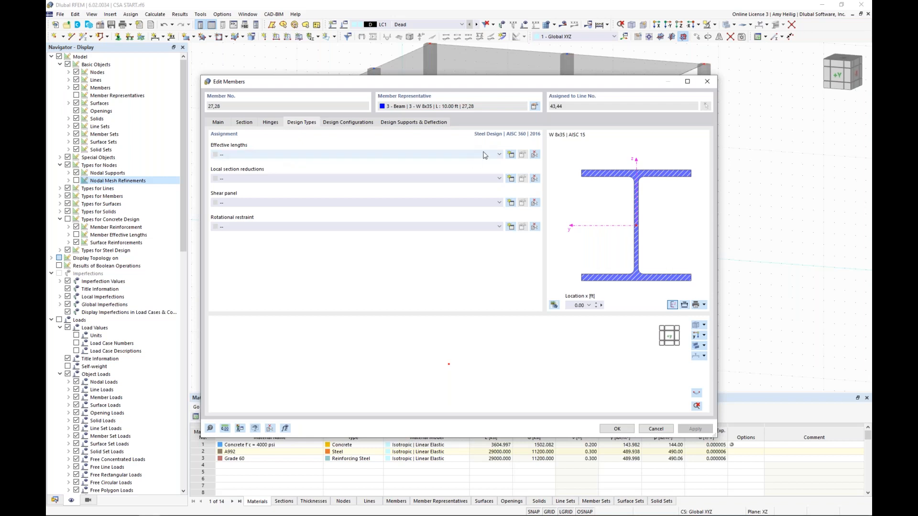
{"action": "left_click", "coordinate": [511, 154]}
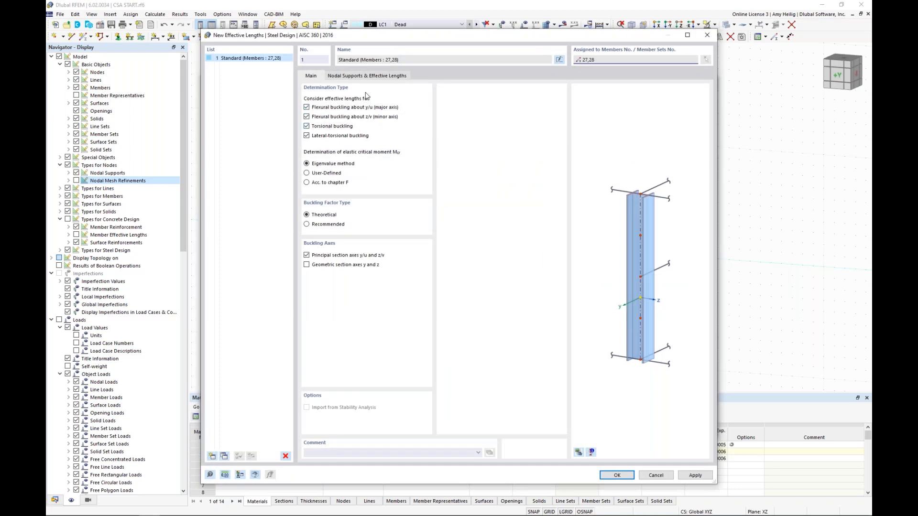
{"action": "left_click", "coordinate": [369, 76]}
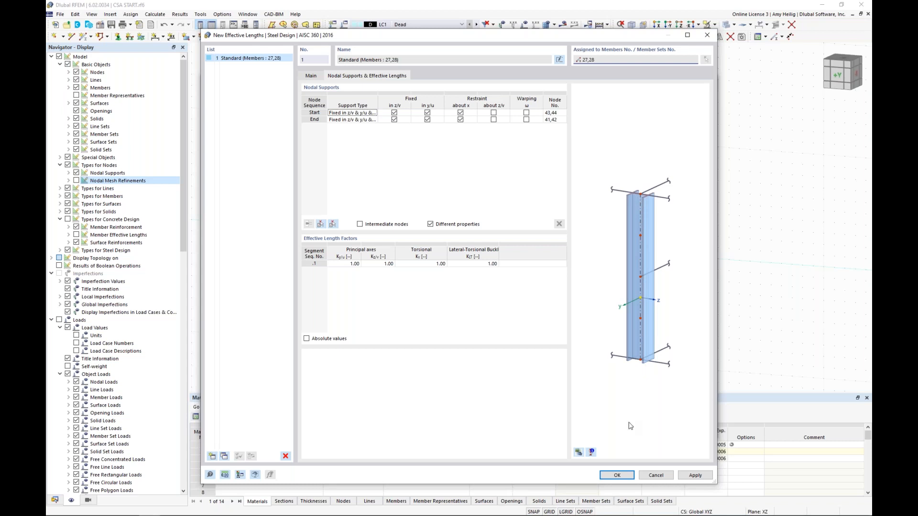
{"action": "left_click", "coordinate": [617, 475]}
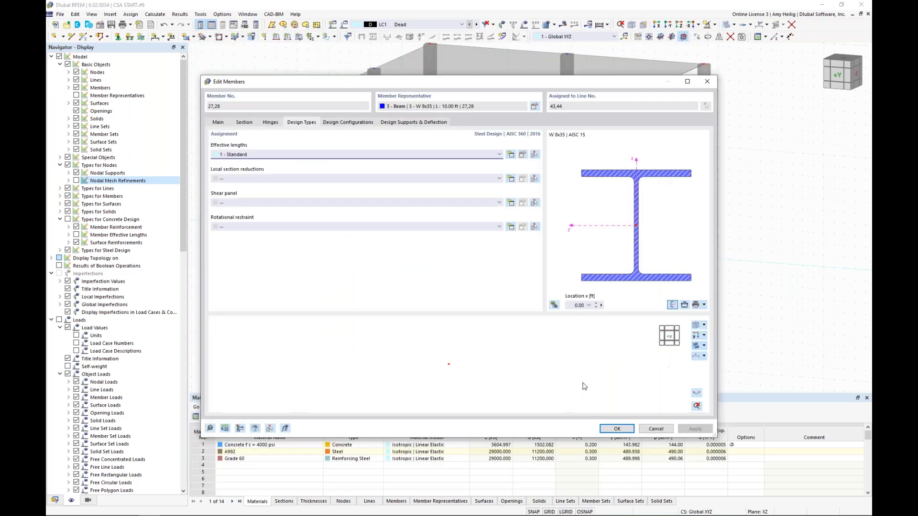
{"action": "left_click", "coordinate": [612, 431]}
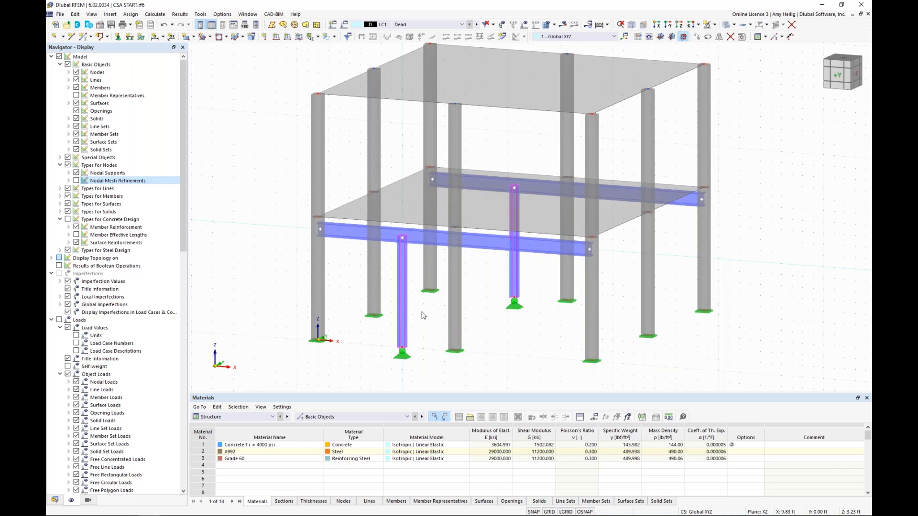
{"action": "left_click", "coordinate": [476, 261]}
Start new effective lengths for both W 14x82 beams and import the intermediate nodes from the front beam
{"action": "left_click", "coordinate": [495, 238]}
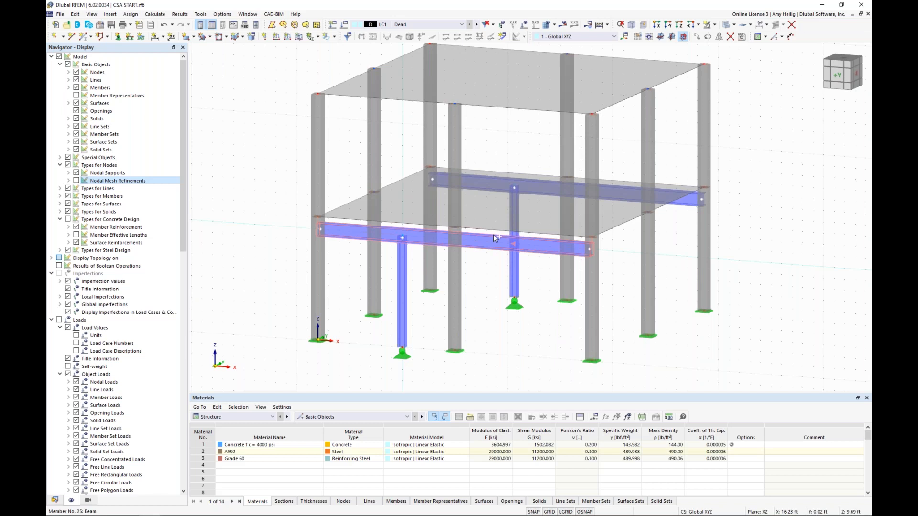
{"action": "double_click", "coordinate": [493, 186]}
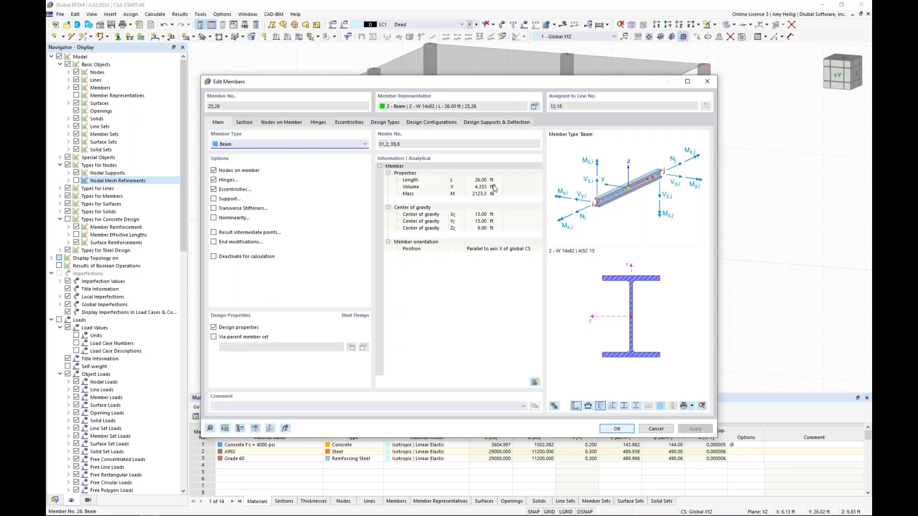
{"action": "left_click", "coordinate": [385, 122]}
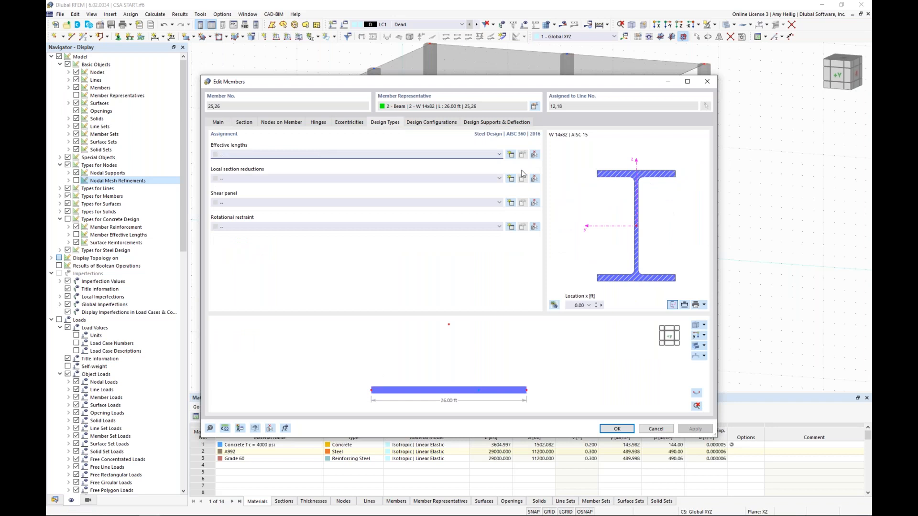
{"action": "left_click", "coordinate": [511, 156]}
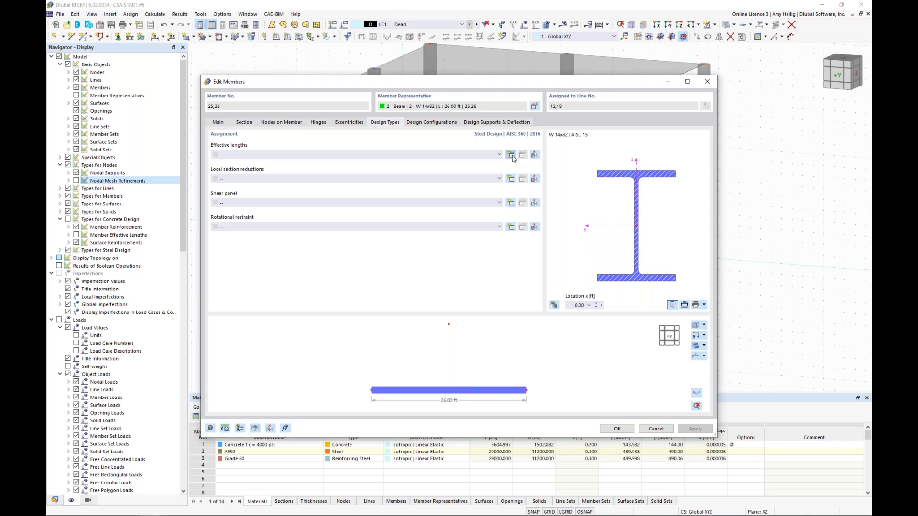
{"action": "left_click", "coordinate": [352, 77]}
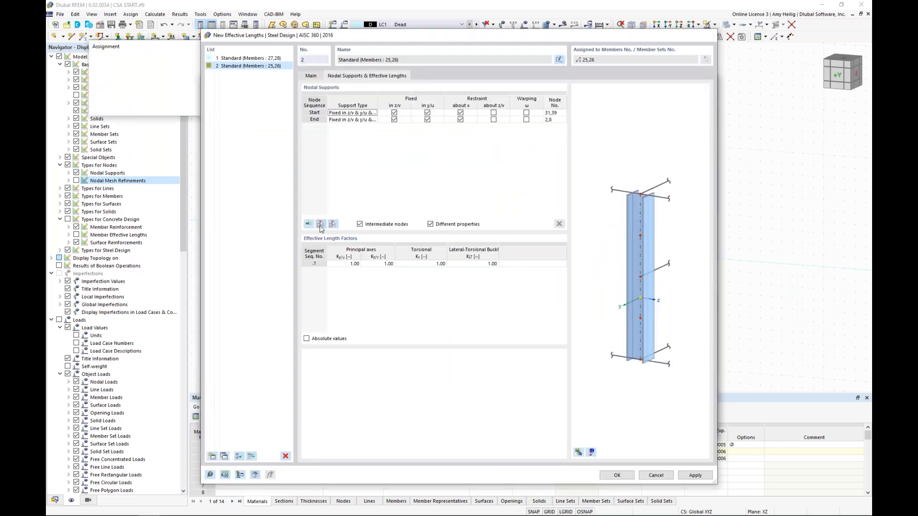
{"action": "left_click", "coordinate": [320, 225]}
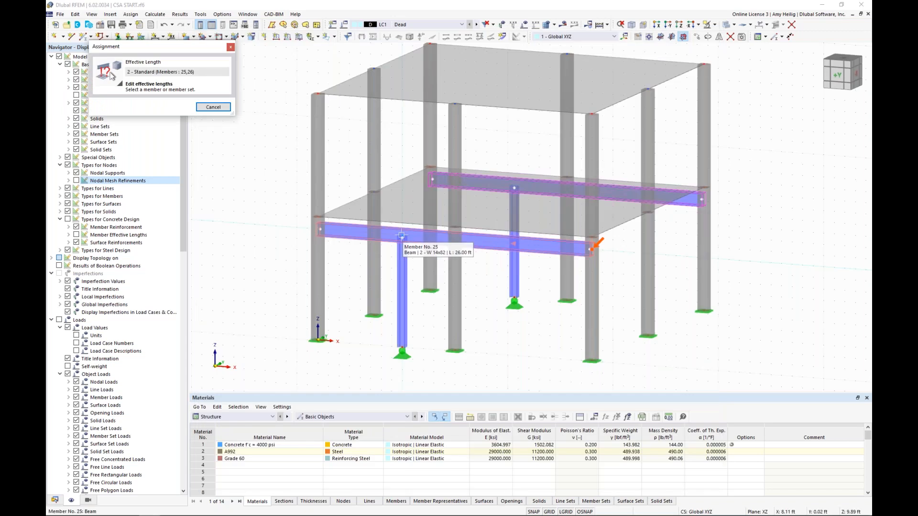
{"action": "left_click", "coordinate": [400, 234]}
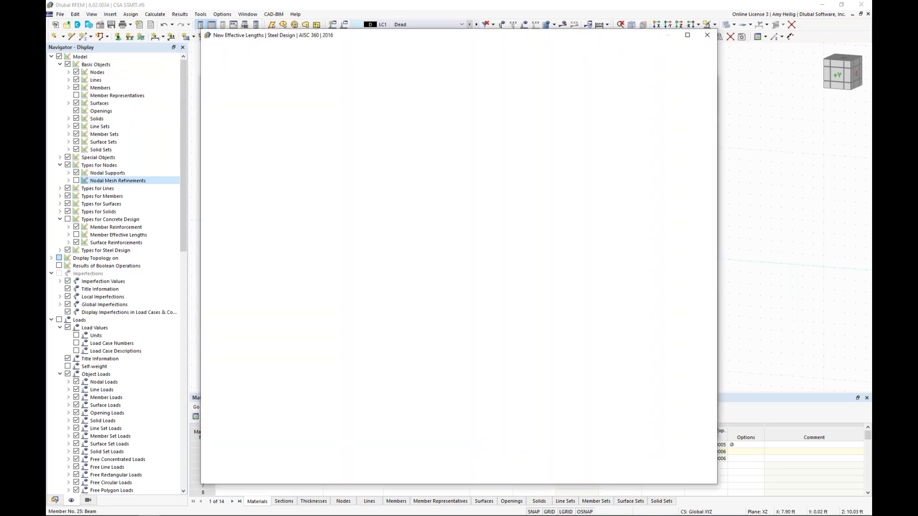
Fix the beams' second intermediate node, at the posts, in z/v and confirm the effective lengths and member settings
{"action": "left_click", "coordinate": [394, 126]}
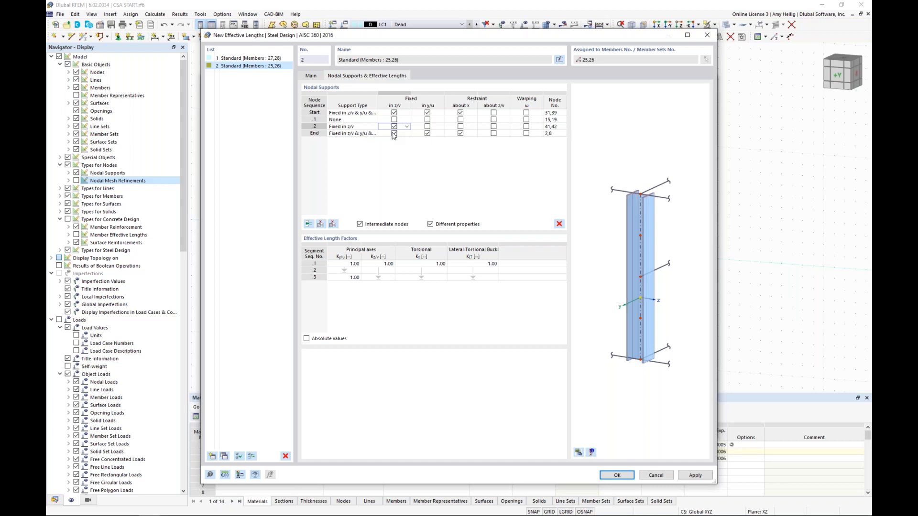
{"action": "left_click", "coordinate": [626, 474]}
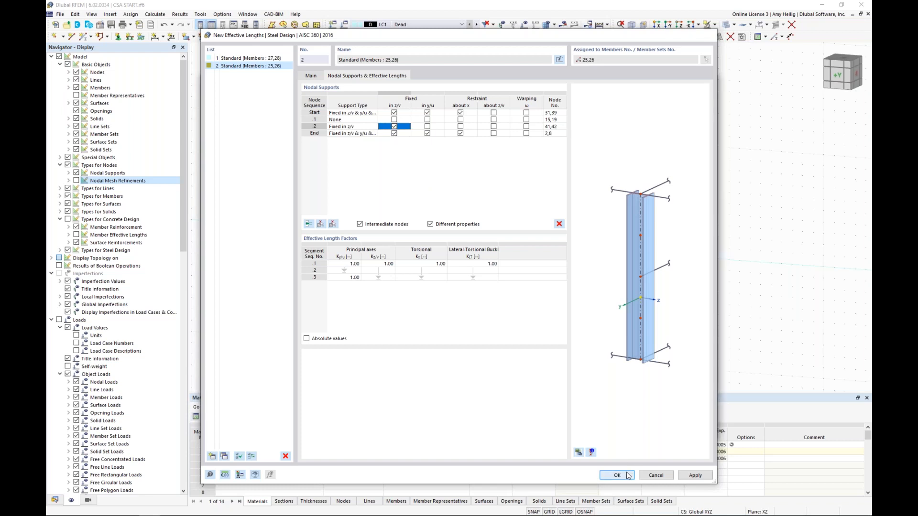
{"action": "left_click", "coordinate": [617, 476]}
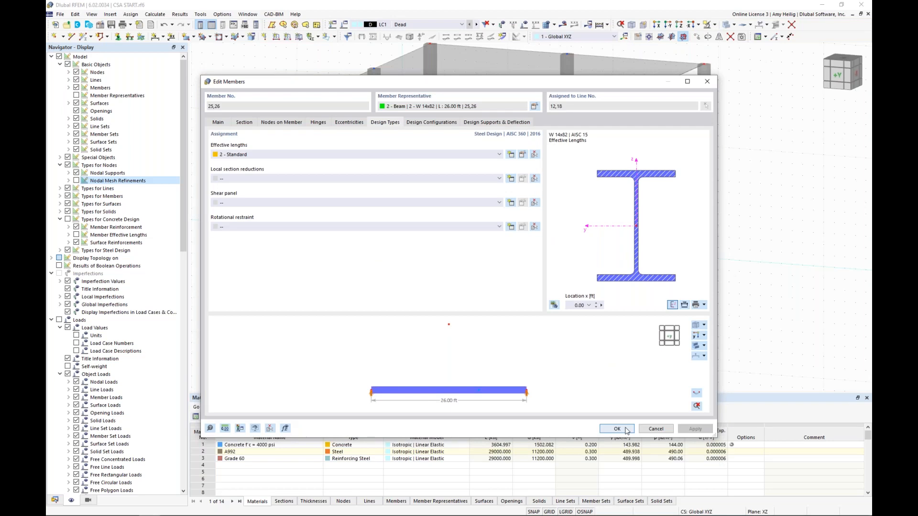
{"action": "left_click", "coordinate": [617, 429]}
{"action": "left_click", "coordinate": [518, 344]}
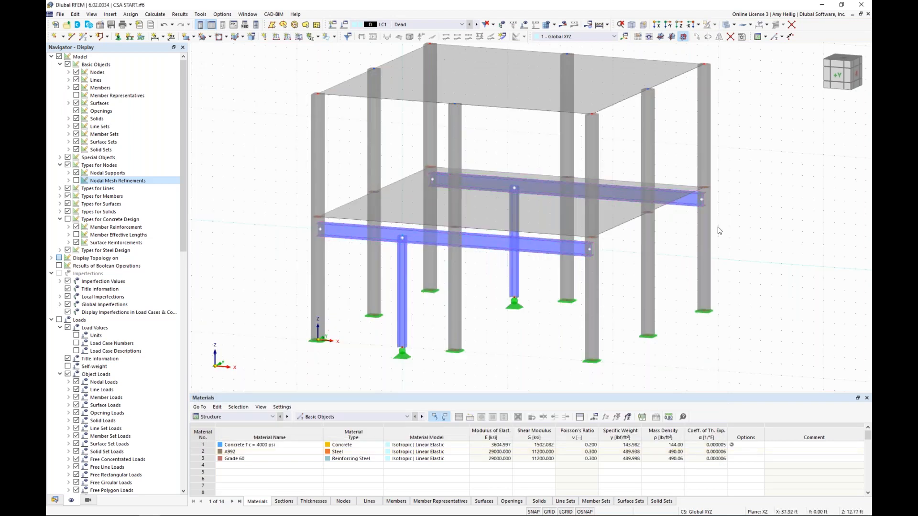
Create a line hinge with ux, uy and uz released and the uz nonlinearity set to Fixed if negative vz
{"action": "left_click", "coordinate": [480, 226]}
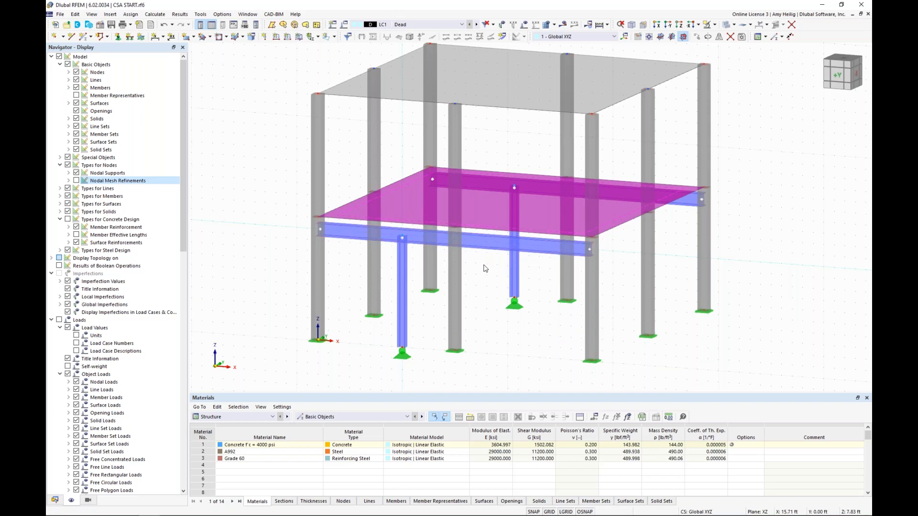
{"action": "scroll", "coordinate": [476, 247], "scroll_direction": "up", "scroll_amount": 2}
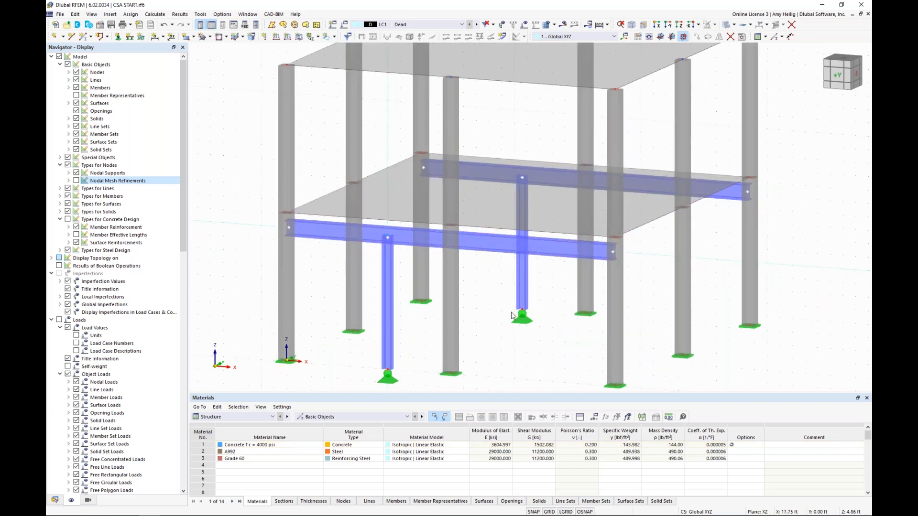
{"action": "middle_click_drag", "start_coordinate": [512, 316], "coordinate": [491, 290], "text": "ctrl"}
{"action": "left_click", "coordinate": [55, 500]}
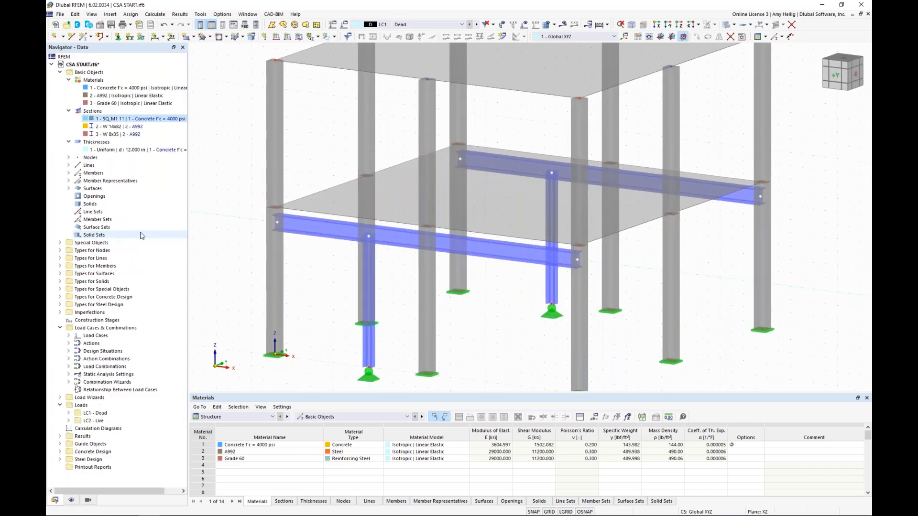
{"action": "left_click", "coordinate": [71, 114]}
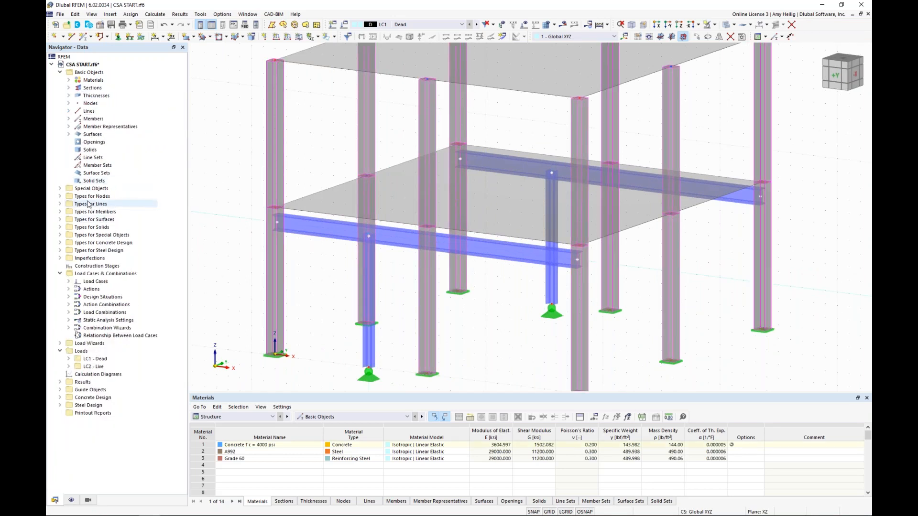
{"action": "left_click", "coordinate": [60, 204]}
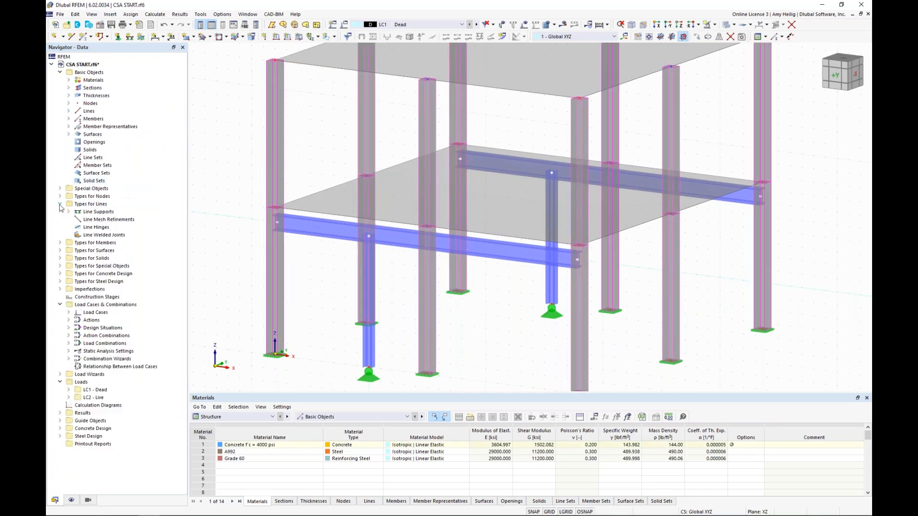
{"action": "right_click", "coordinate": [97, 229]}
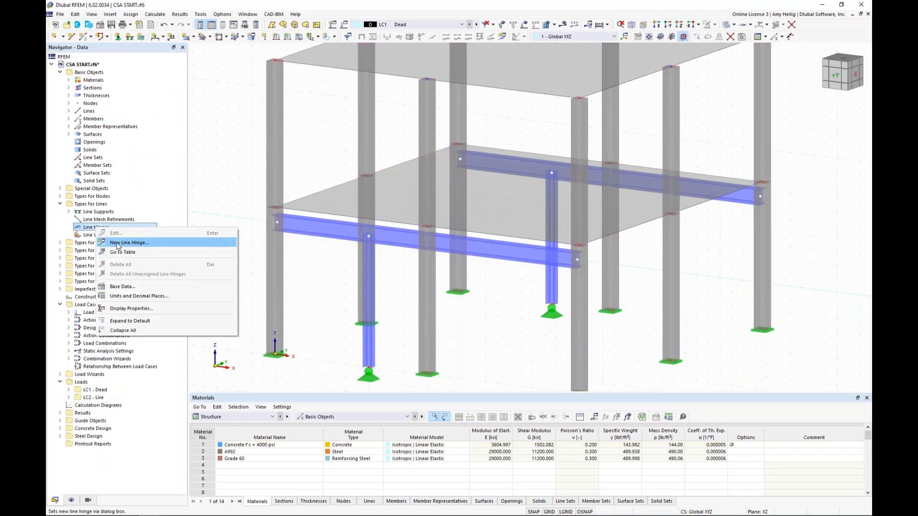
{"action": "left_click", "coordinate": [118, 247]}
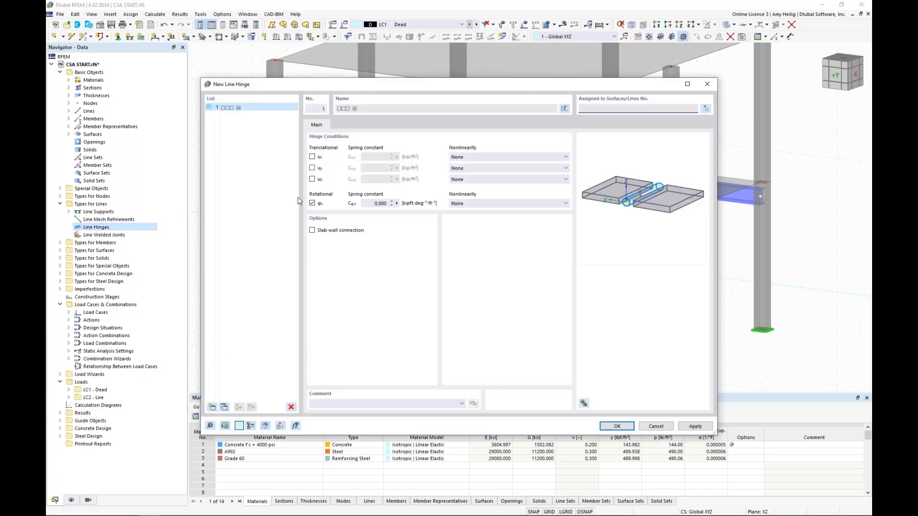
{"action": "left_click", "coordinate": [312, 157]}
{"action": "left_click", "coordinate": [313, 168]}
{"action": "left_click", "coordinate": [313, 180]}
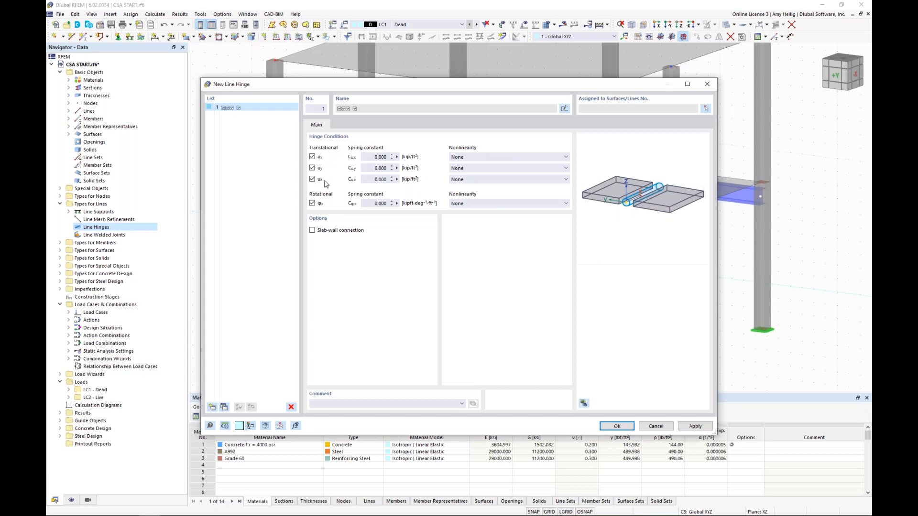
{"action": "left_click", "coordinate": [471, 180]}
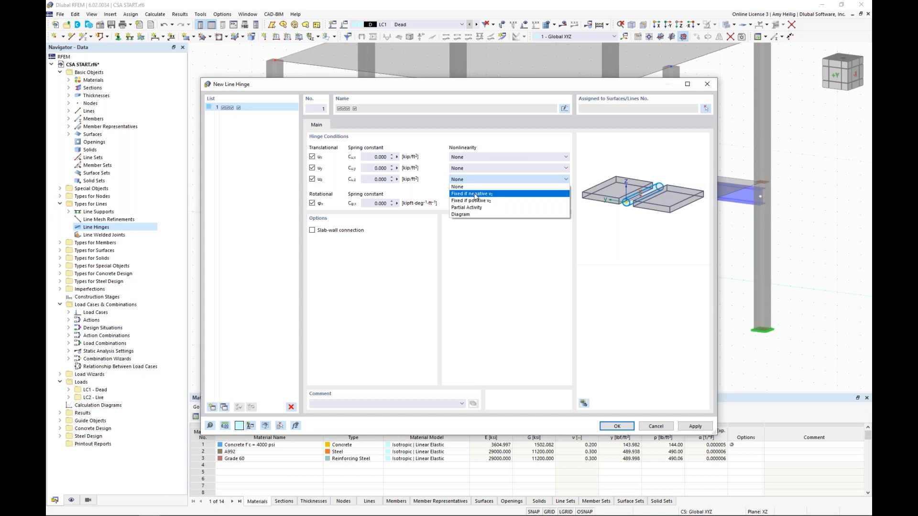
{"action": "left_click", "coordinate": [475, 194]}
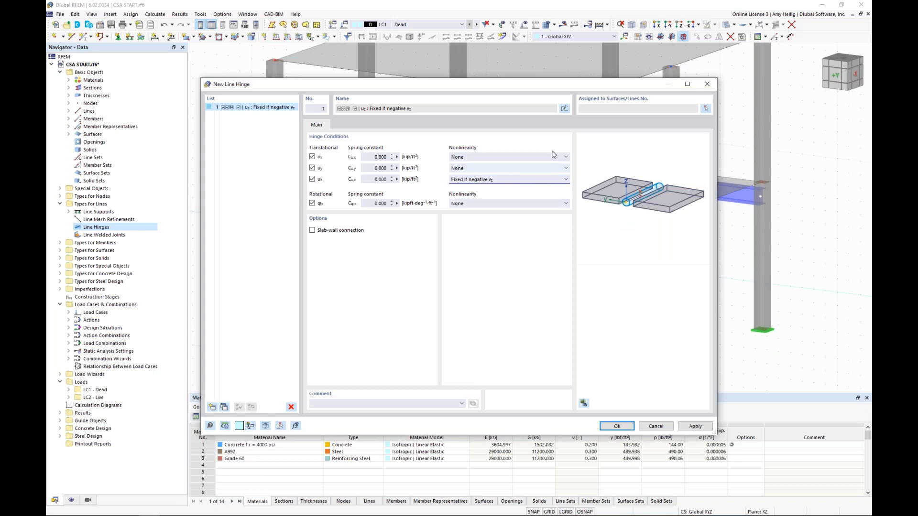
Assign the line hinge to the lower slab's front and back edge lines above the steel beams and confirm it
{"action": "left_click", "coordinate": [627, 113]}
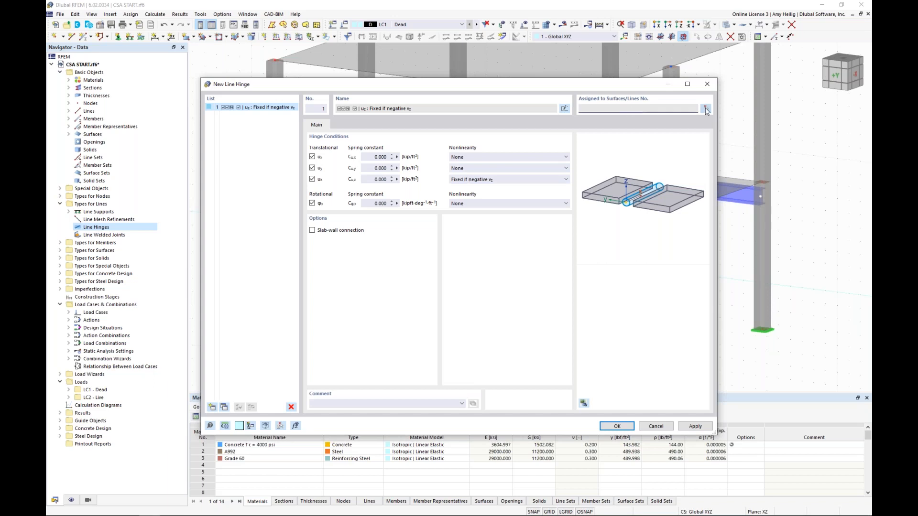
{"action": "left_click", "coordinate": [705, 110]}
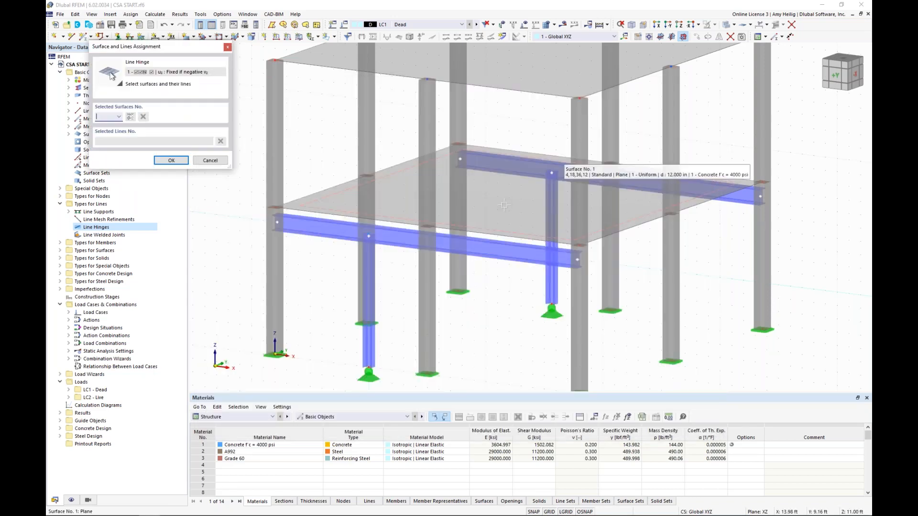
{"action": "left_click", "coordinate": [488, 206]}
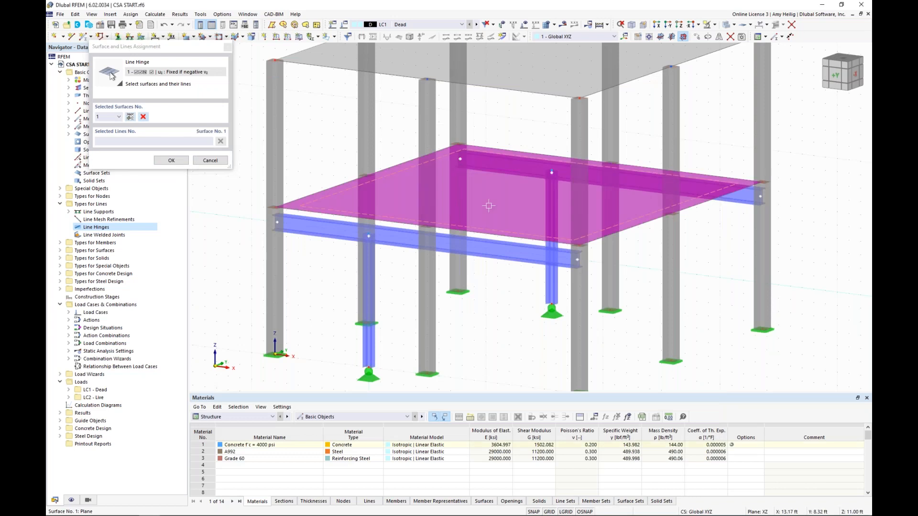
{"action": "left_click", "coordinate": [182, 144]}
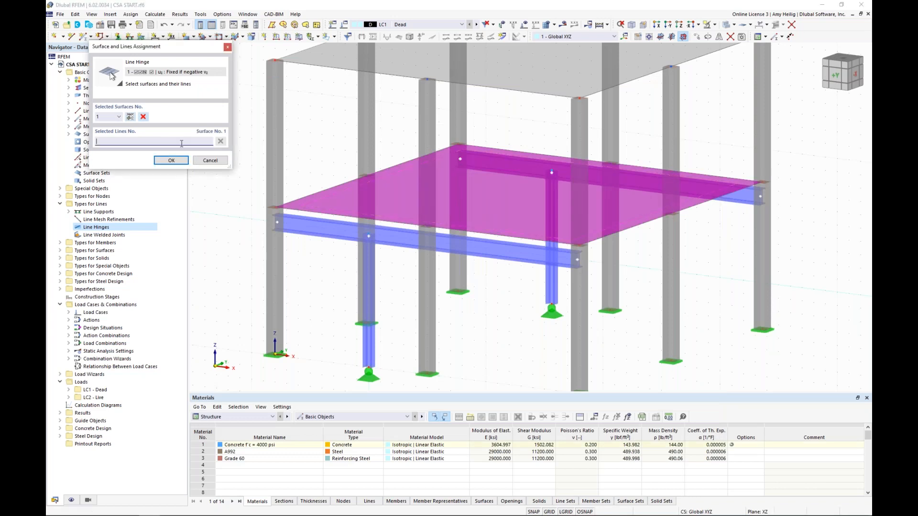
{"action": "left_click", "coordinate": [374, 218]}
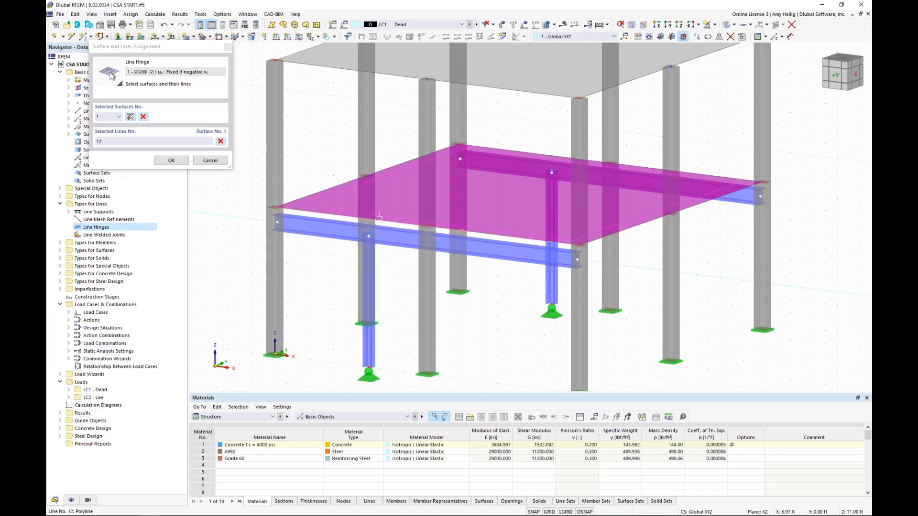
{"action": "left_click", "coordinate": [508, 152]}
{"action": "key", "text": "Return"}
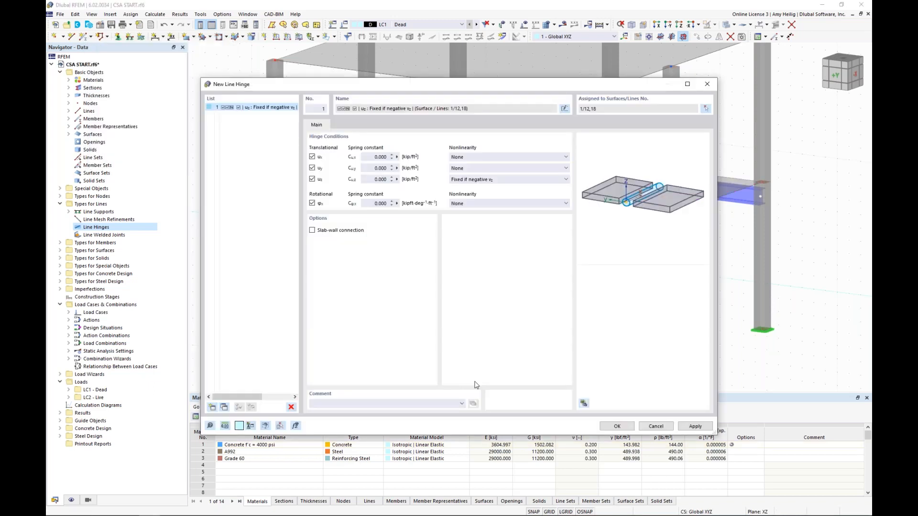
{"action": "key", "text": "Return"}
{"action": "scroll", "coordinate": [491, 238], "scroll_direction": "up", "scroll_amount": 3}
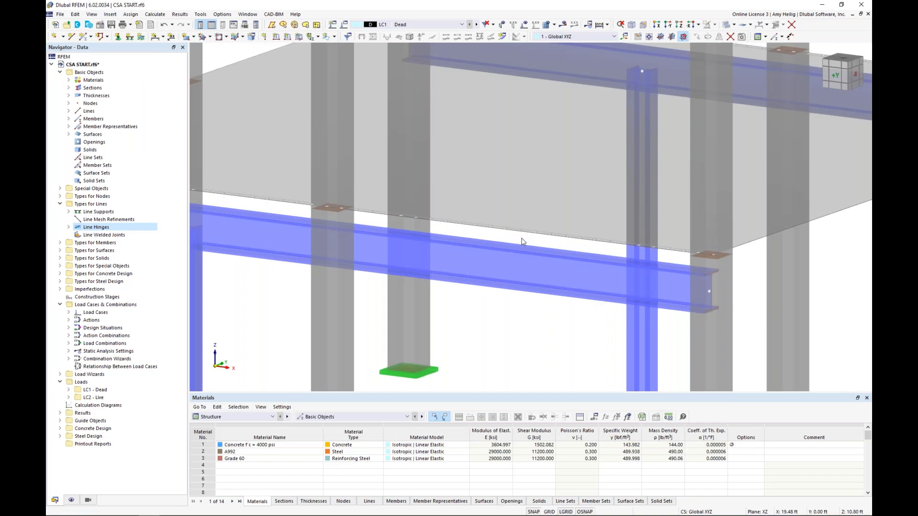
Examine the line hinges along the lower slab's edge above the steel beam and the overall model
{"action": "scroll", "coordinate": [523, 241], "scroll_direction": "up", "scroll_amount": 3}
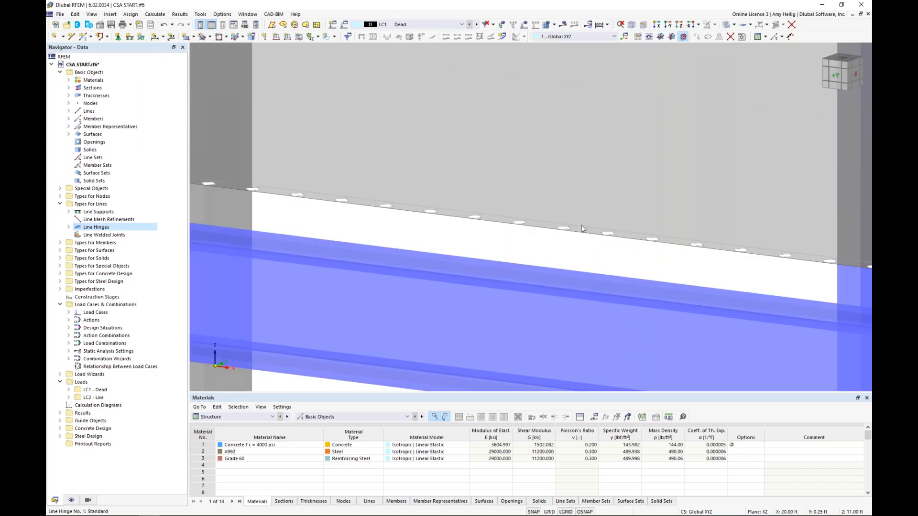
{"action": "scroll", "coordinate": [486, 221], "scroll_direction": "down", "scroll_amount": 1}
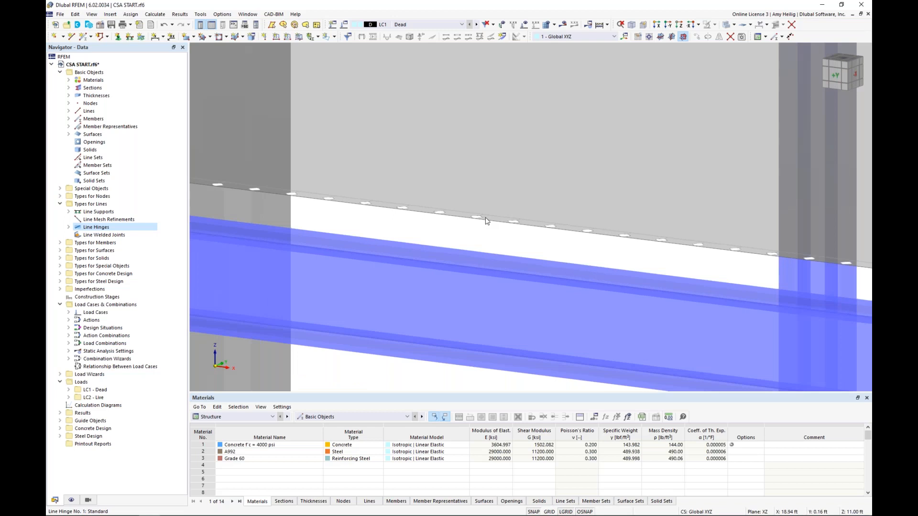
{"action": "scroll", "coordinate": [486, 220], "scroll_direction": "down", "scroll_amount": 2}
{"action": "scroll", "coordinate": [486, 221], "scroll_direction": "down", "scroll_amount": 4}
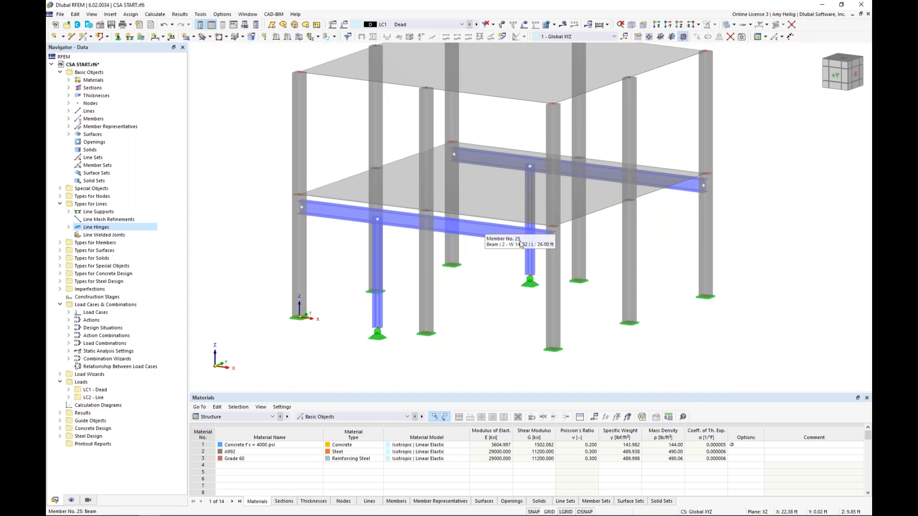
{"action": "scroll", "coordinate": [484, 230], "scroll_direction": "down", "scroll_amount": 1}
{"action": "middle_click_drag", "start_coordinate": [483, 268], "coordinate": [473, 275]}
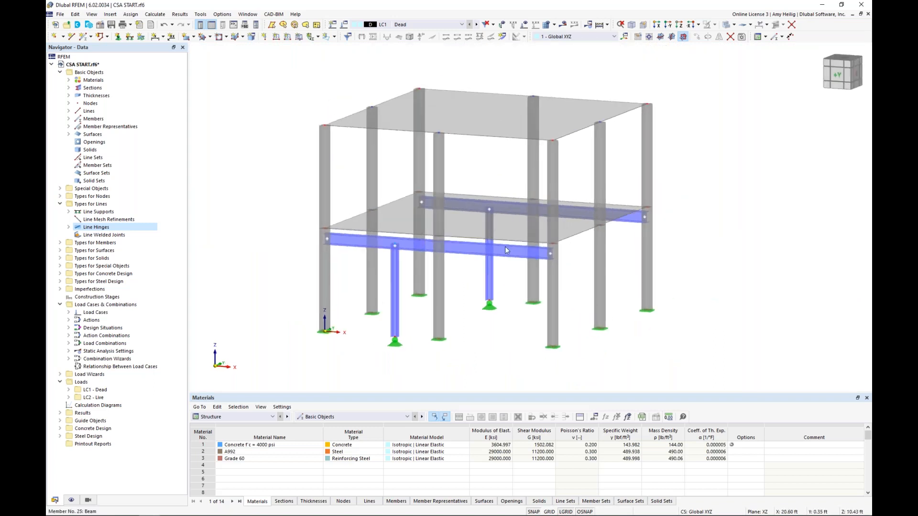
{"action": "scroll", "coordinate": [510, 292], "scroll_direction": "down", "scroll_amount": 2}
{"action": "middle_click_drag", "start_coordinate": [508, 279], "coordinate": [491, 319]}
{"action": "scroll", "coordinate": [489, 328], "scroll_direction": "up", "scroll_amount": 1}
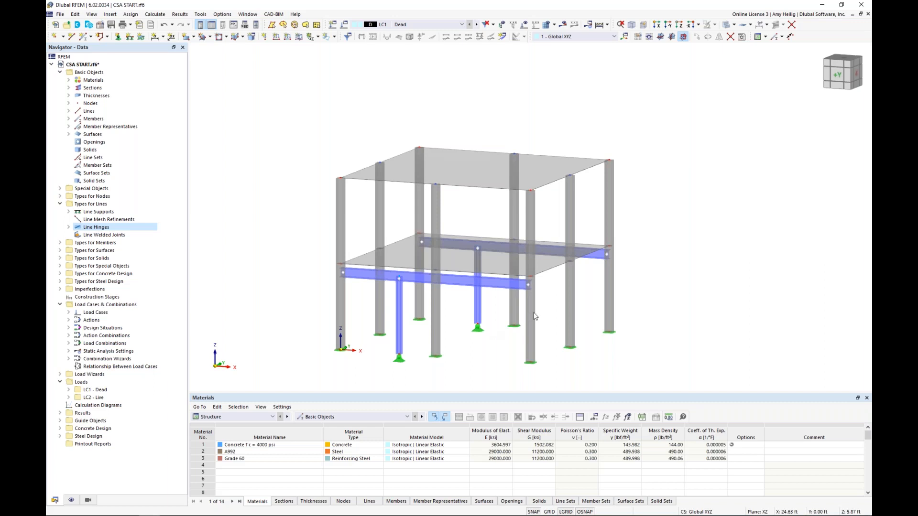
Turn on the display of the types for concrete design and the surface results adjustments
{"action": "left_click", "coordinate": [72, 500]}
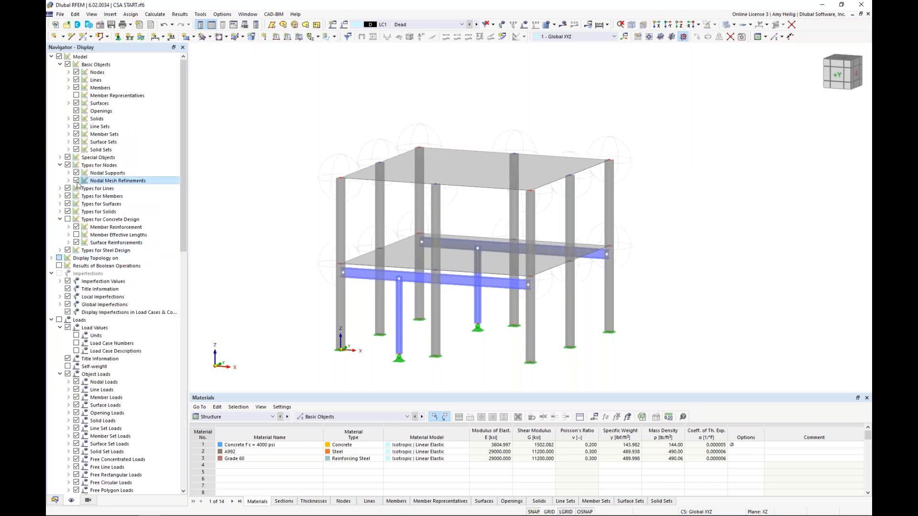
{"action": "left_click", "coordinate": [69, 219]}
{"action": "scroll", "coordinate": [110, 258], "scroll_direction": "down", "scroll_amount": 2}
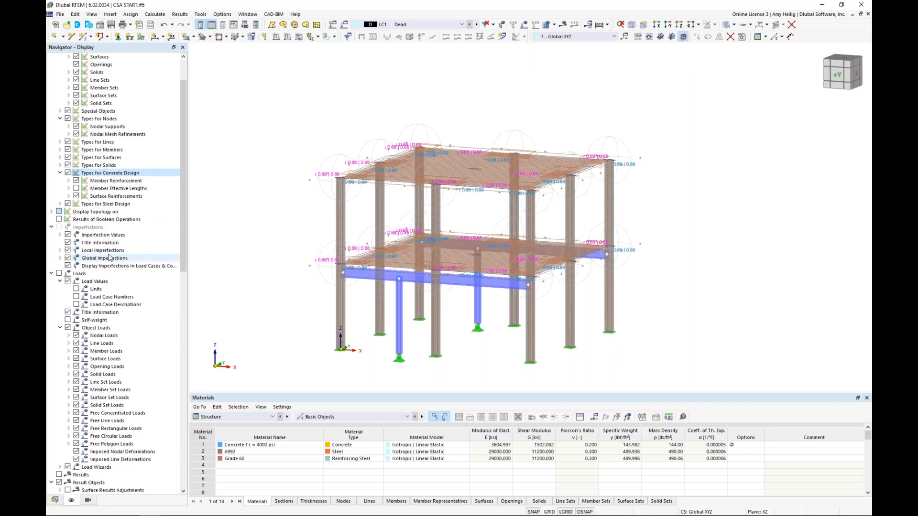
{"action": "scroll", "coordinate": [110, 258], "scroll_direction": "down", "scroll_amount": 1}
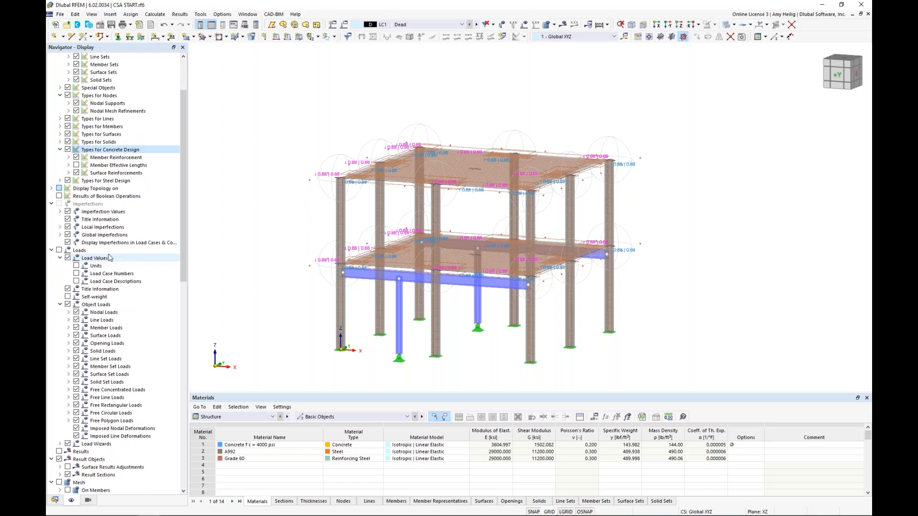
{"action": "scroll", "coordinate": [109, 258], "scroll_direction": "down", "scroll_amount": 3}
{"action": "scroll", "coordinate": [109, 258], "scroll_direction": "down", "scroll_amount": 3}
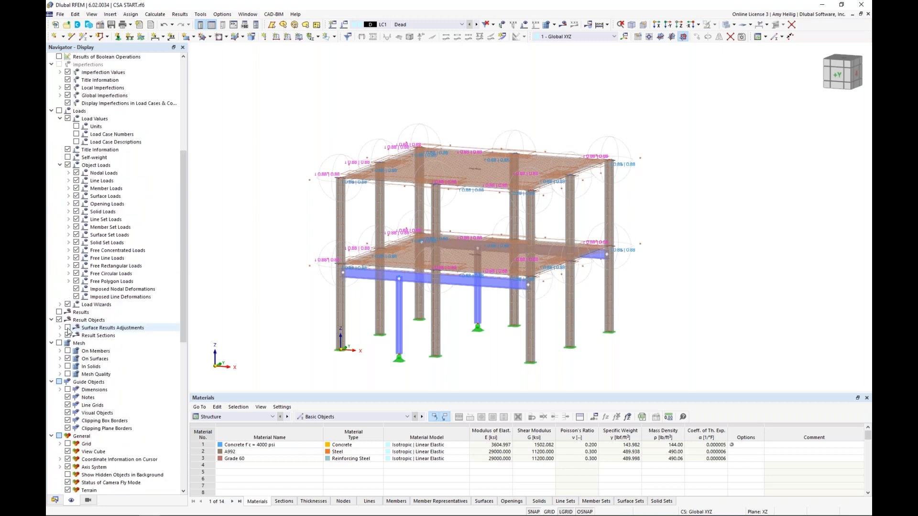
{"action": "left_click", "coordinate": [68, 328]}
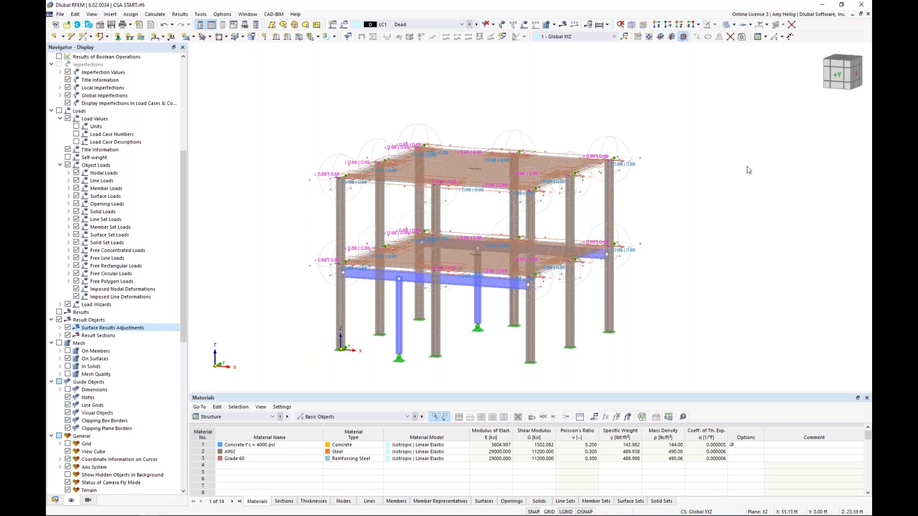
Copy the upper storey's slab and columns once by 11 ft in Z, including loading, and save the model
{"action": "middle_click_drag", "start_coordinate": [749, 170], "coordinate": [426, 201], "text": "ctrl"}
{"action": "left_click_drag", "start_coordinate": [656, 211], "coordinate": [306, 108]}
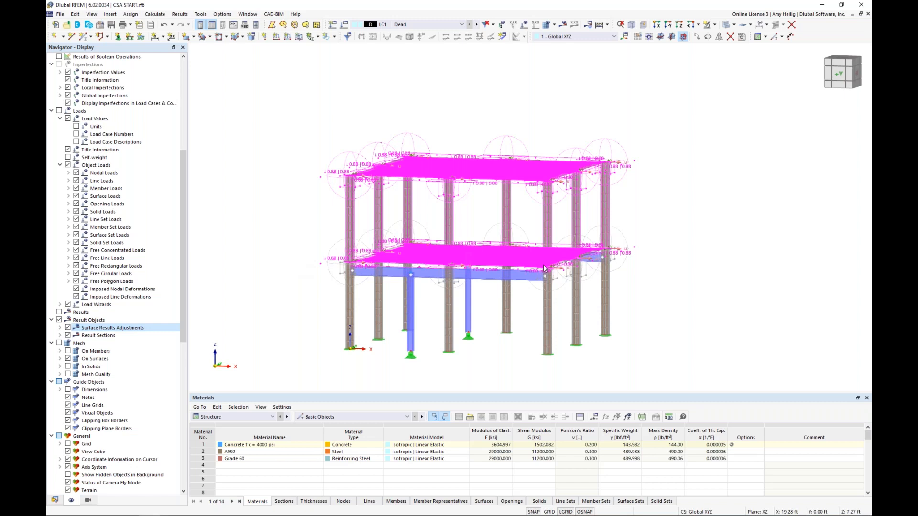
{"action": "left_click", "coordinate": [697, 37]}
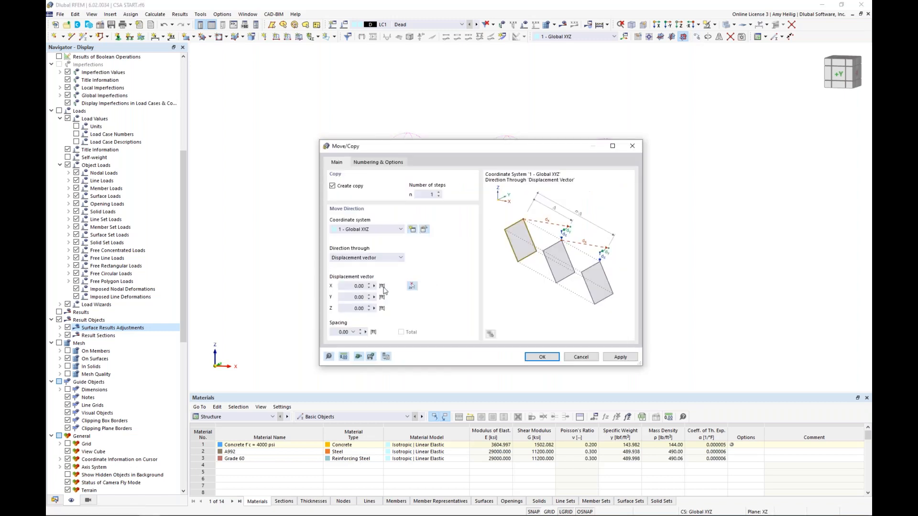
{"action": "left_click", "coordinate": [412, 286]}
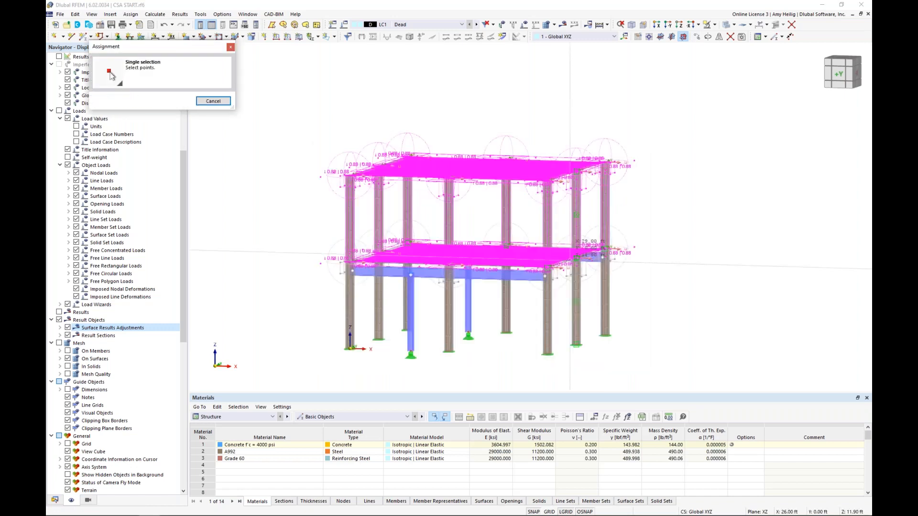
{"action": "middle_click_drag", "start_coordinate": [569, 260], "coordinate": [677, 240], "text": "ctrl"}
{"action": "scroll", "coordinate": [566, 277], "scroll_direction": "up", "scroll_amount": 2}
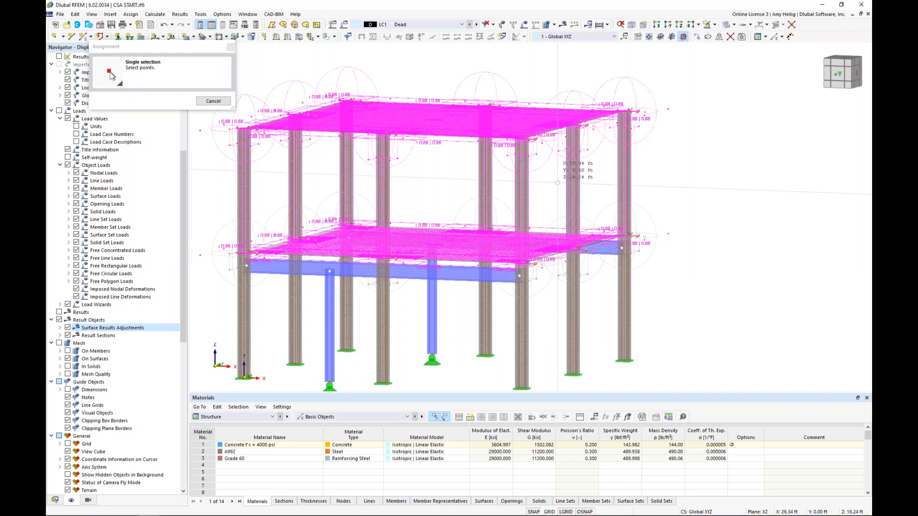
{"action": "left_click", "coordinate": [522, 139]}
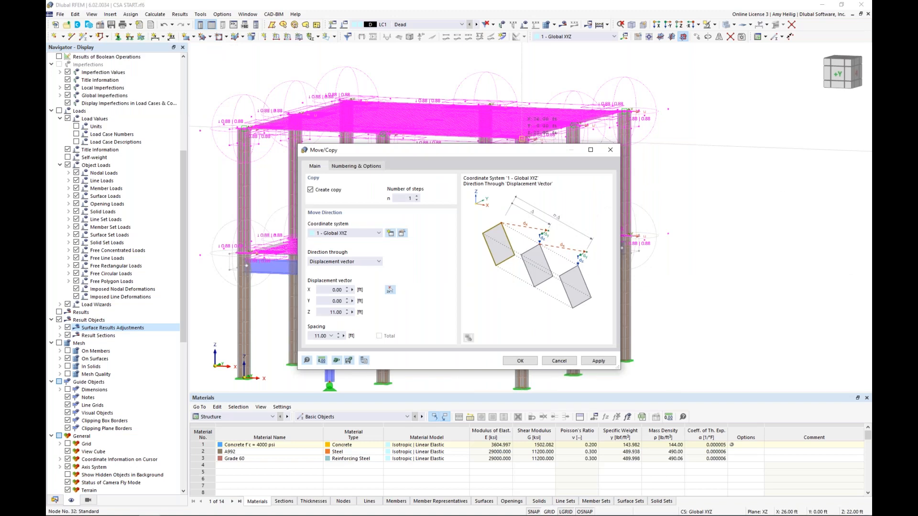
{"action": "left_click", "coordinate": [356, 166]}
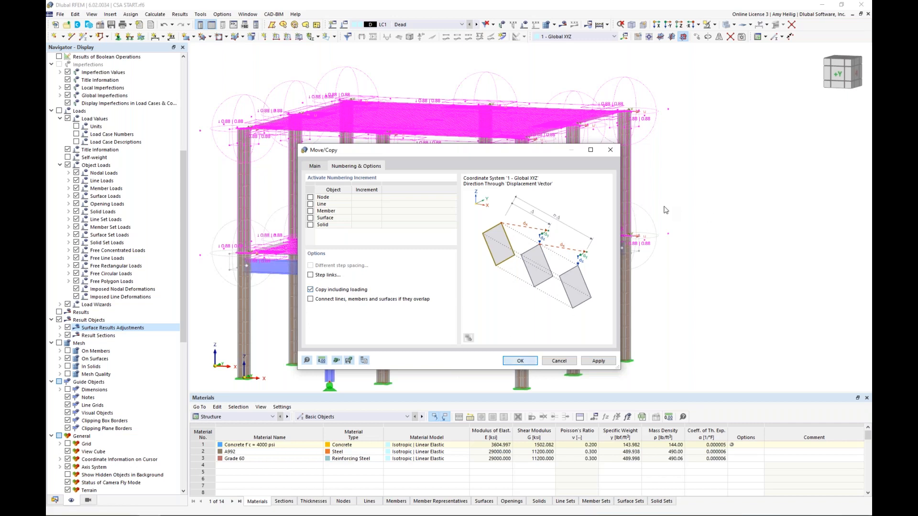
{"action": "key", "text": "Return"}
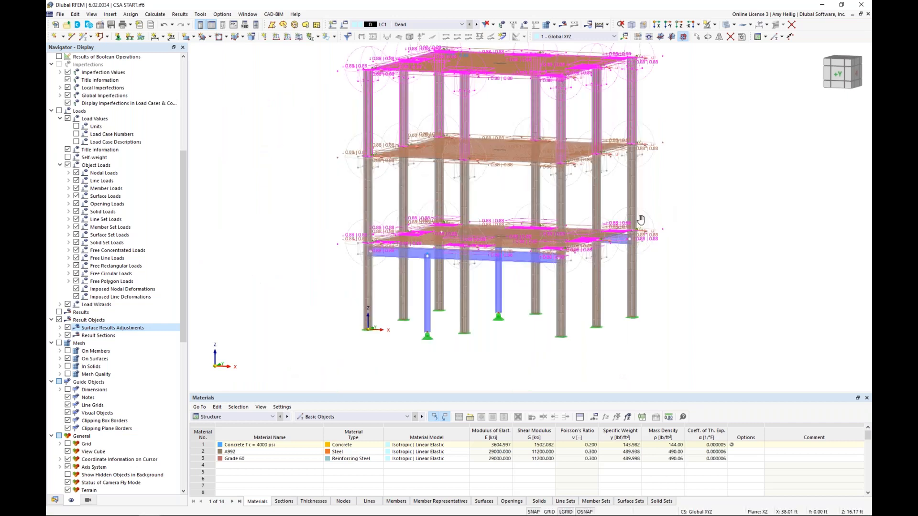
{"action": "key", "text": "ctrl+s"}
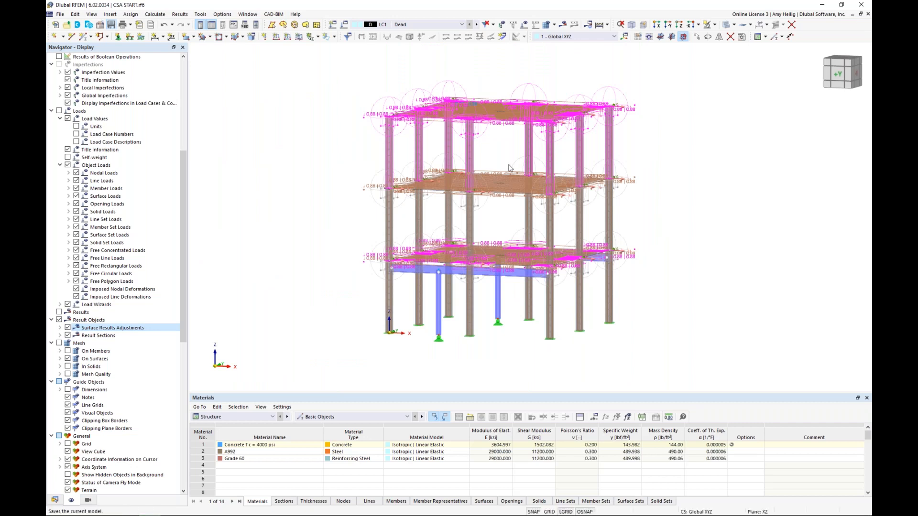
Delete the new top storey's middle columns along its front, back and left edges
{"action": "middle_click_drag", "start_coordinate": [504, 168], "coordinate": [448, 191]}
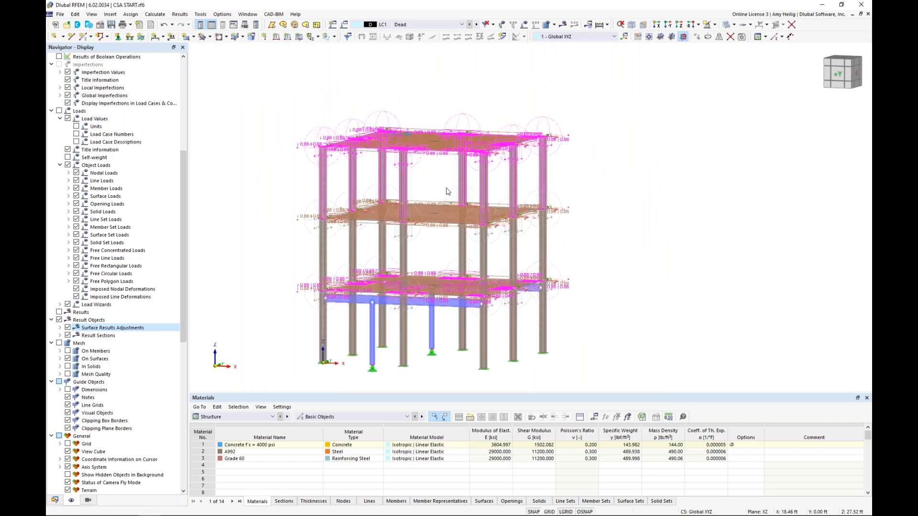
{"action": "left_click", "coordinate": [447, 188]}
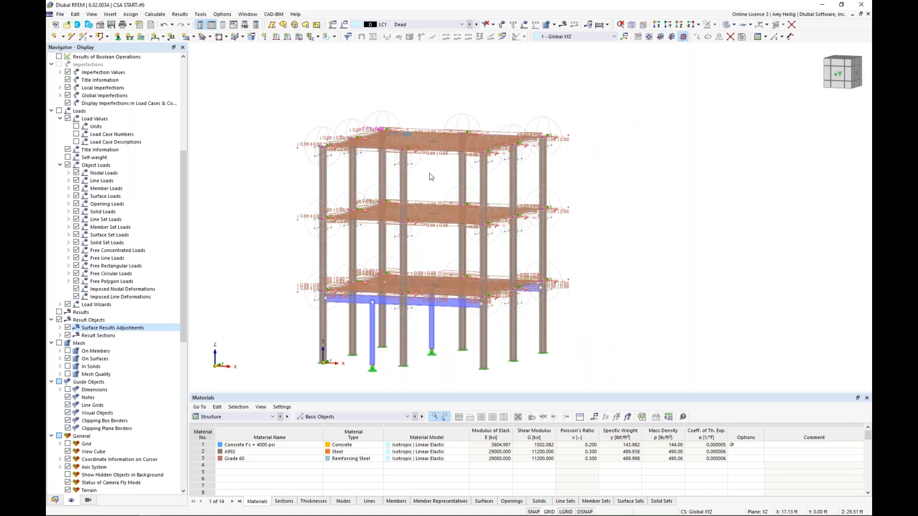
{"action": "middle_click_drag", "start_coordinate": [429, 174], "coordinate": [430, 174], "text": "ctrl"}
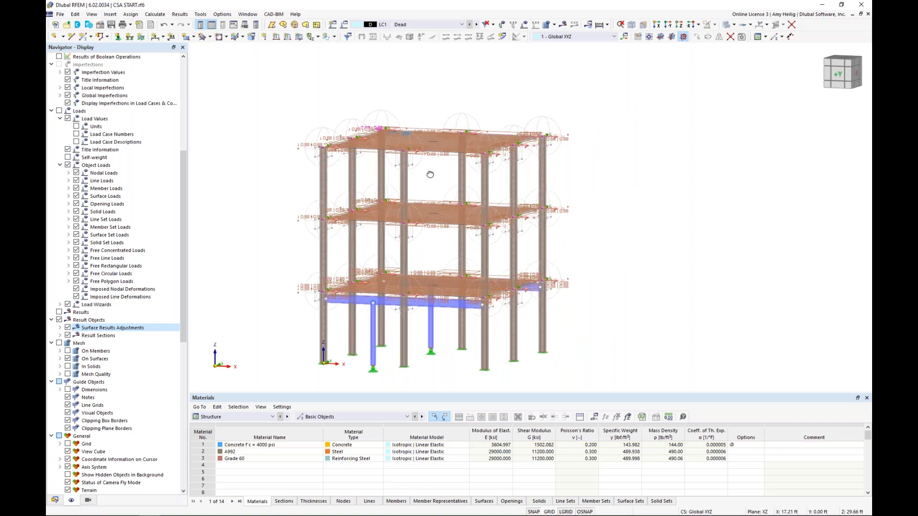
{"action": "scroll", "coordinate": [411, 157], "scroll_direction": "up", "scroll_amount": 3}
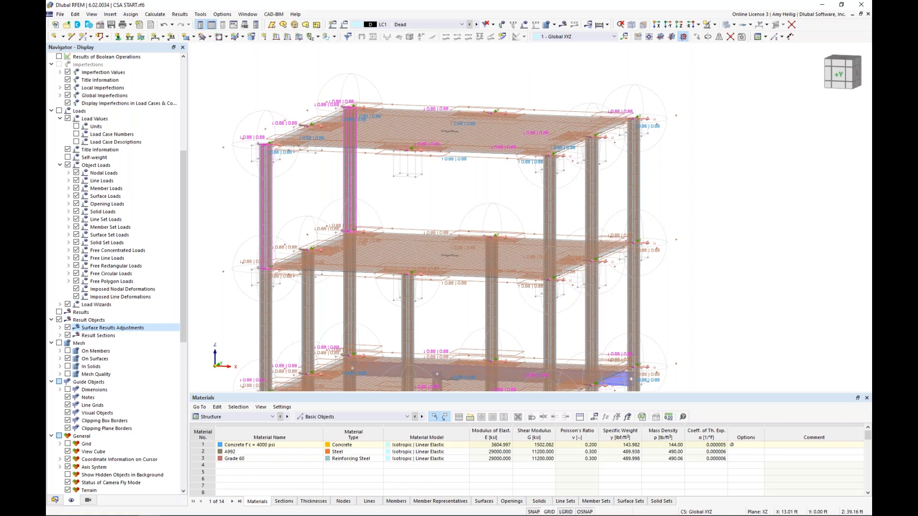
Move the top storey's two left corner columns 13 ft in X without creating a copy
{"action": "left_click", "coordinate": [697, 38]}
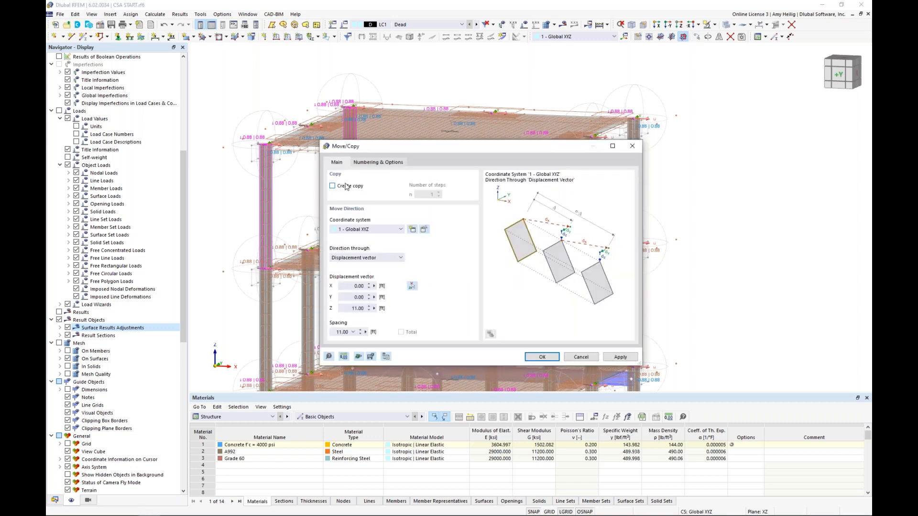
{"action": "left_click", "coordinate": [412, 286]}
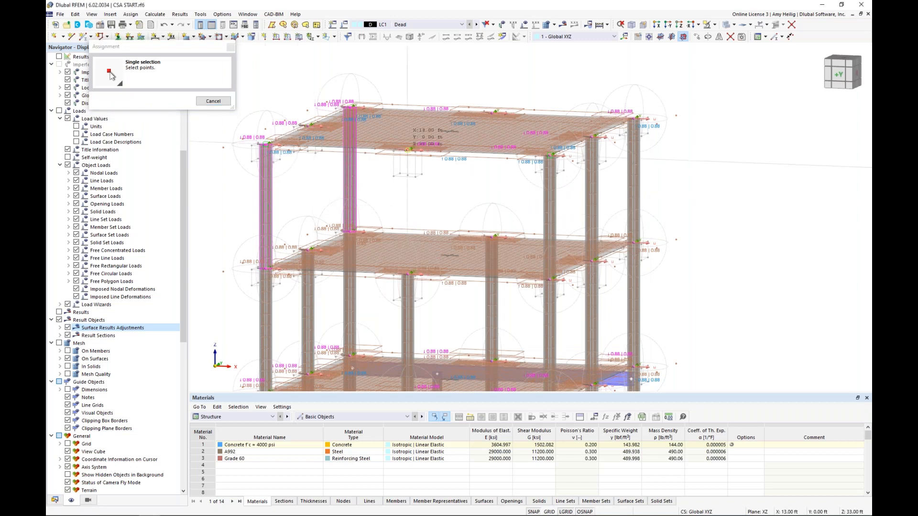
{"action": "left_click", "coordinate": [408, 150]}
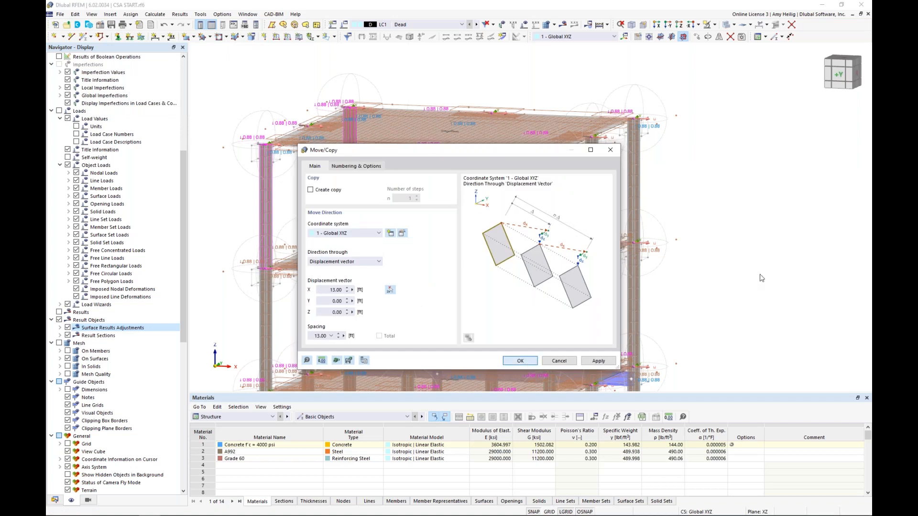
{"action": "key", "text": "Return"}
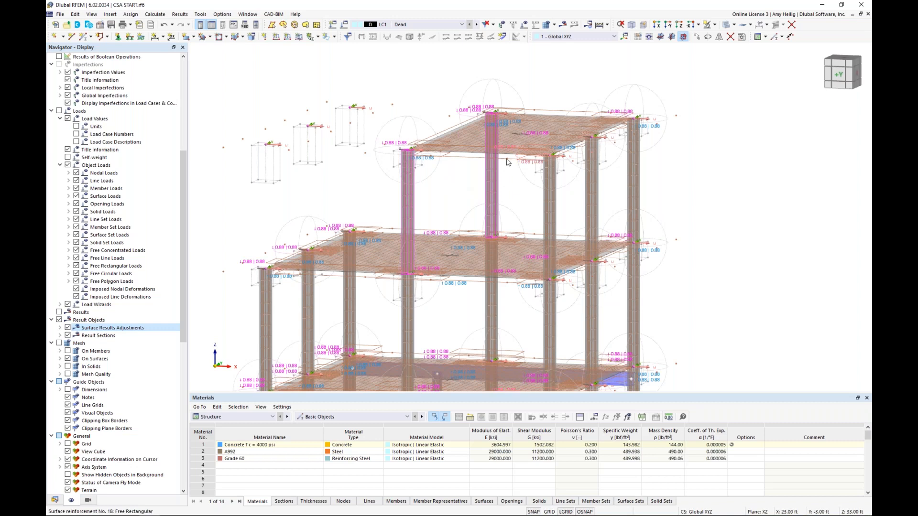
Assign the free rectangular surface reinforcements 13 to 20 to surface 3 only
{"action": "left_click", "coordinate": [55, 500]}
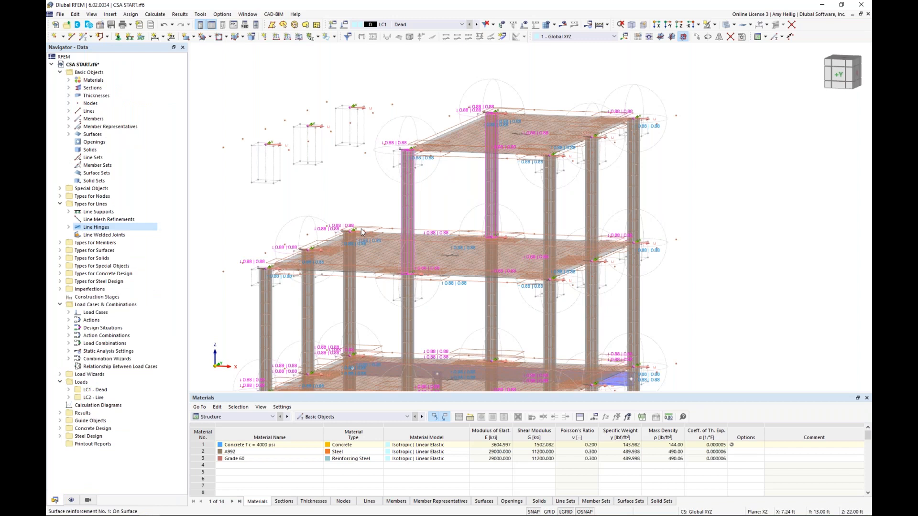
{"action": "left_click", "coordinate": [59, 273]}
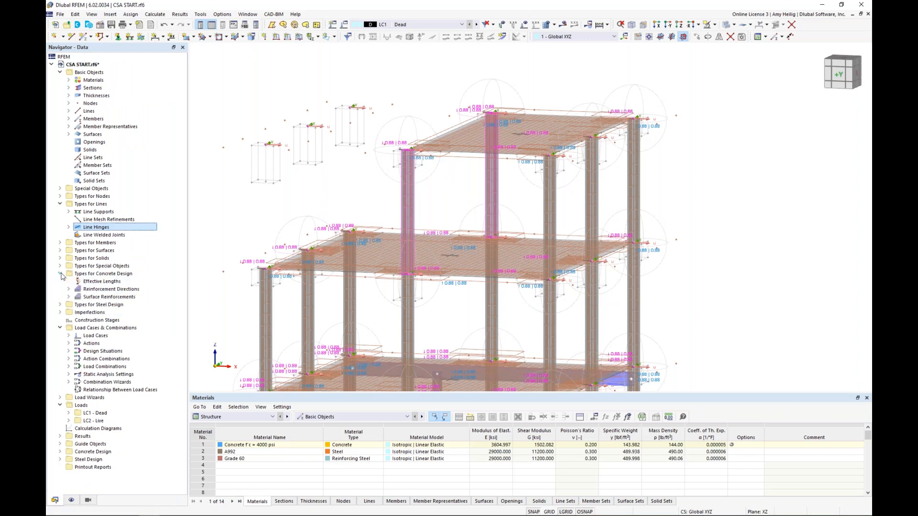
{"action": "left_click", "coordinate": [68, 297]}
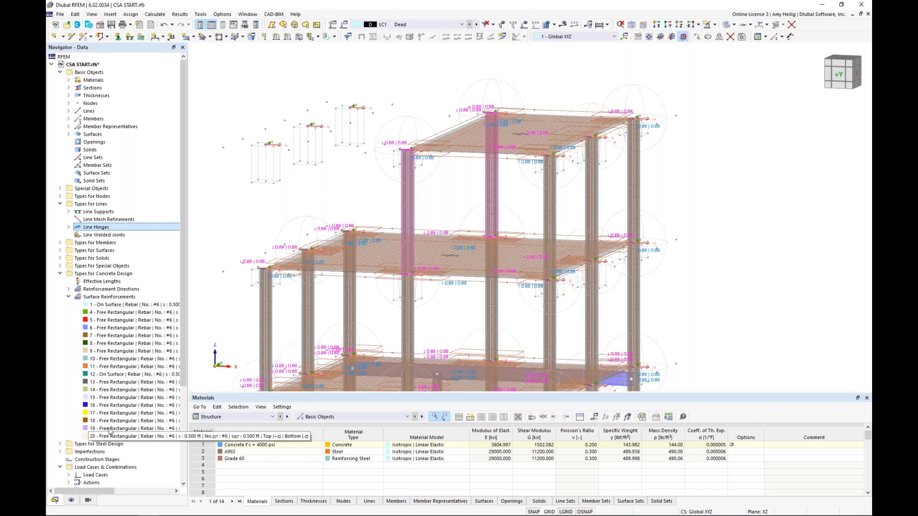
{"action": "double_click", "coordinate": [115, 376]}
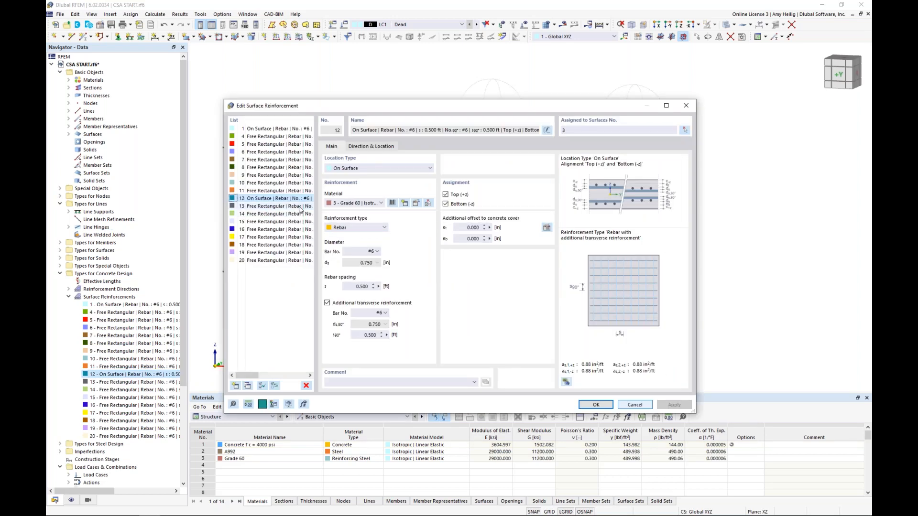
{"action": "left_click", "coordinate": [300, 207]}
{"action": "left_click", "coordinate": [291, 260], "text": "shift"}
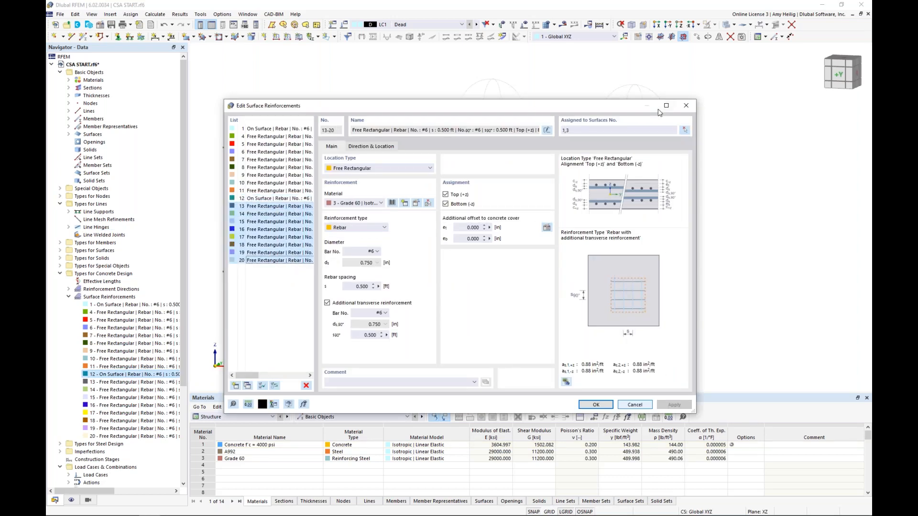
{"action": "type", "text": "3"}
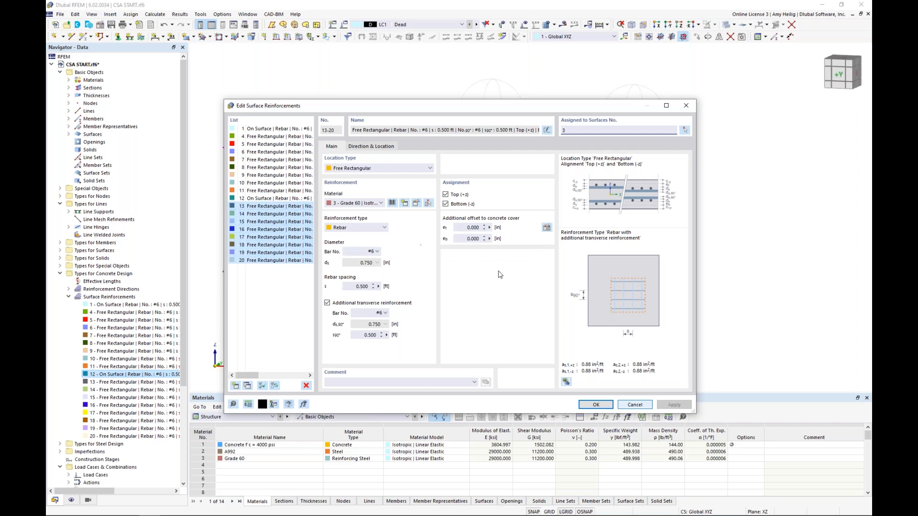
{"action": "left_click", "coordinate": [584, 405]}
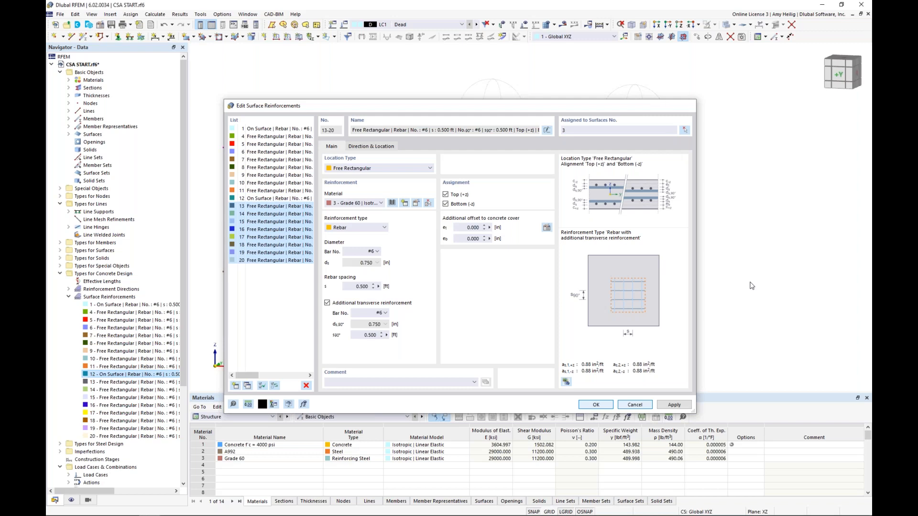
Delete the leftover free rectangular reinforcements floating outside the shortened top slab
{"action": "middle_click_drag", "start_coordinate": [352, 201], "coordinate": [373, 191]}
{"action": "left_click_drag", "start_coordinate": [371, 193], "coordinate": [252, 94]}
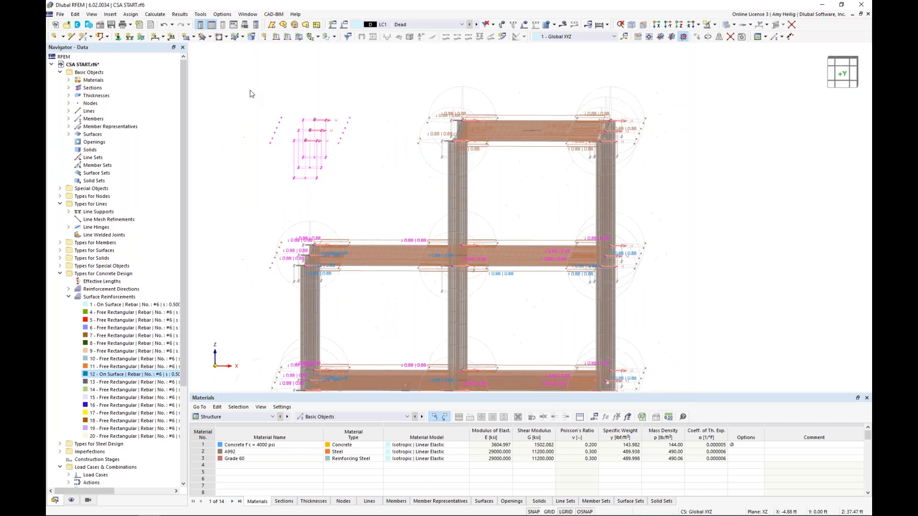
{"action": "key", "text": "Delete"}
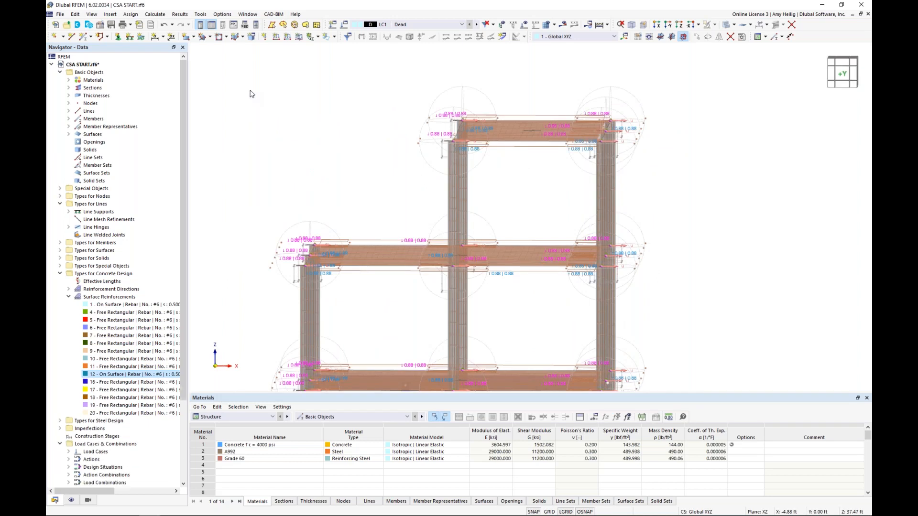
Hide the concrete design objects in the model display and collapse the entire data tree
{"action": "middle_click_drag", "start_coordinate": [252, 94], "coordinate": [645, 163]}
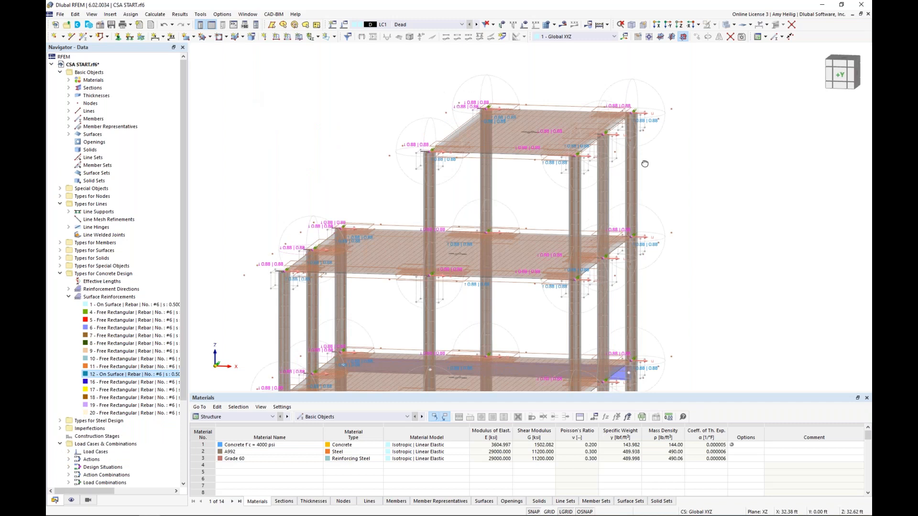
{"action": "scroll", "coordinate": [601, 192], "scroll_direction": "down", "scroll_amount": 3}
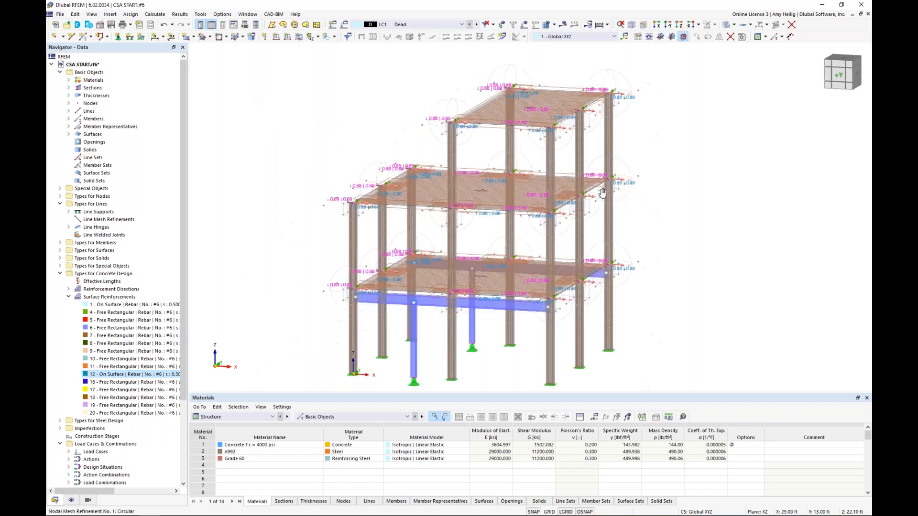
{"action": "middle_click_drag", "start_coordinate": [602, 193], "coordinate": [604, 187]}
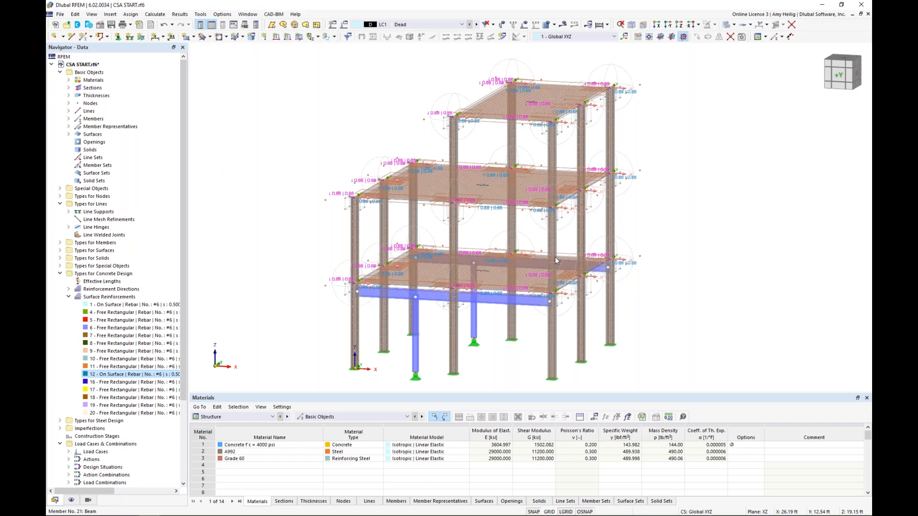
{"action": "left_click", "coordinate": [72, 500]}
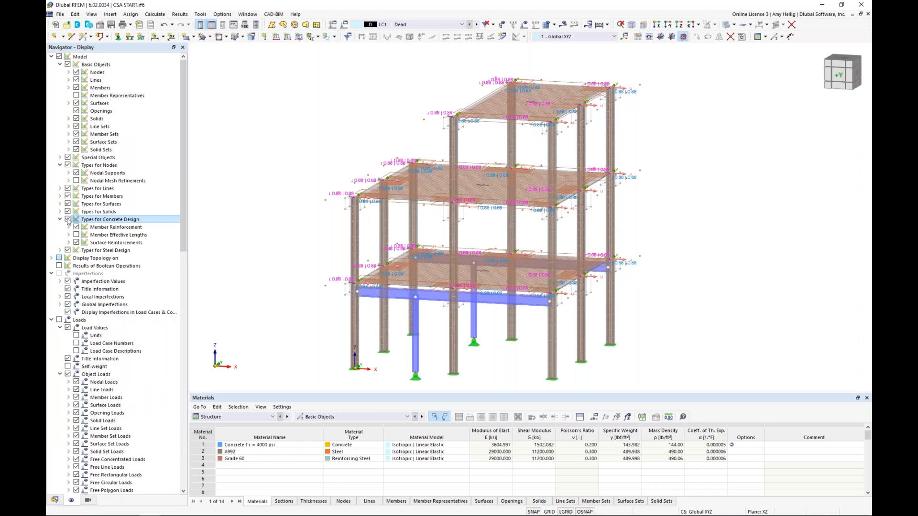
{"action": "left_click", "coordinate": [67, 220]}
{"action": "scroll", "coordinate": [96, 215], "scroll_direction": "down", "scroll_amount": 9}
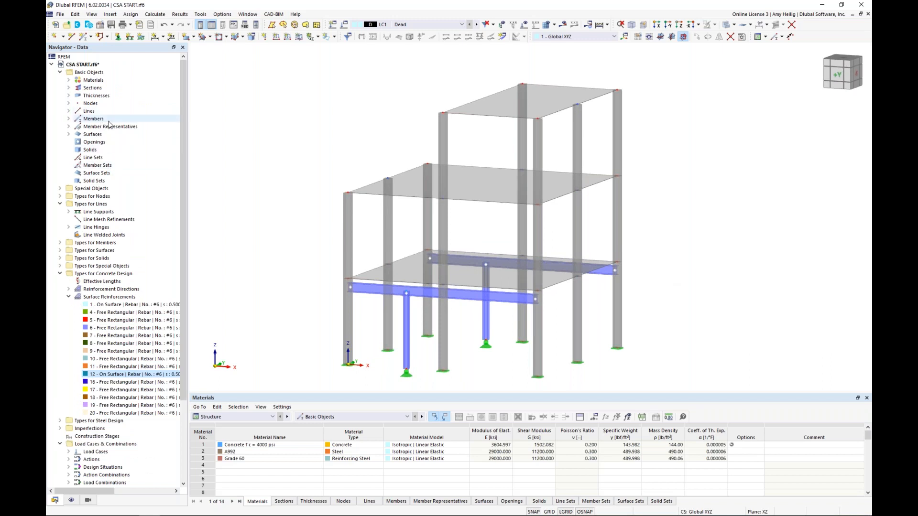
{"action": "right_click", "coordinate": [109, 120]}
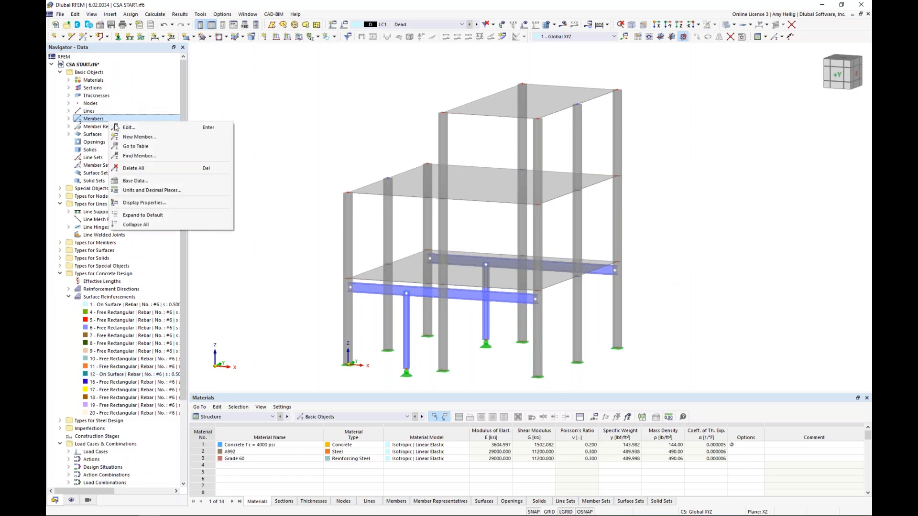
{"action": "left_click", "coordinate": [140, 225]}
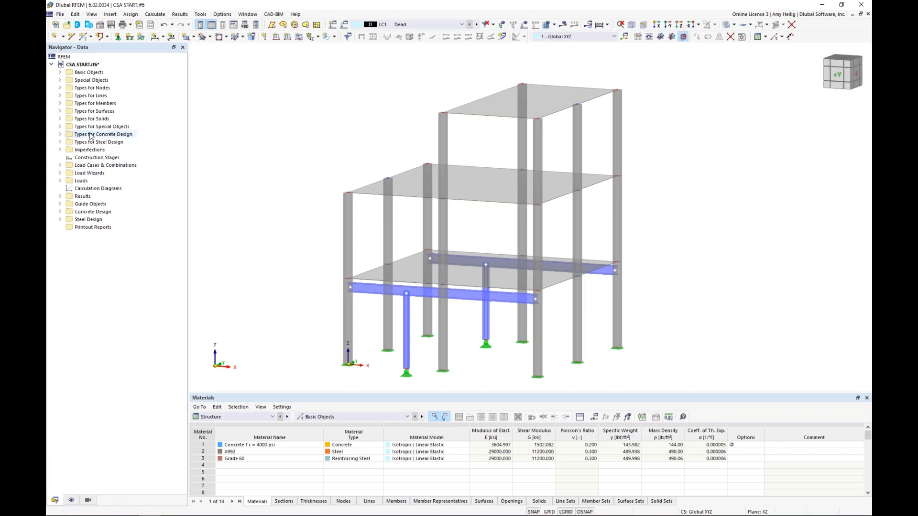
Start a new member for the top storey with member type Rib and its design properties deactivated
{"action": "middle_click_drag", "start_coordinate": [335, 152], "coordinate": [323, 176], "text": "ctrl"}
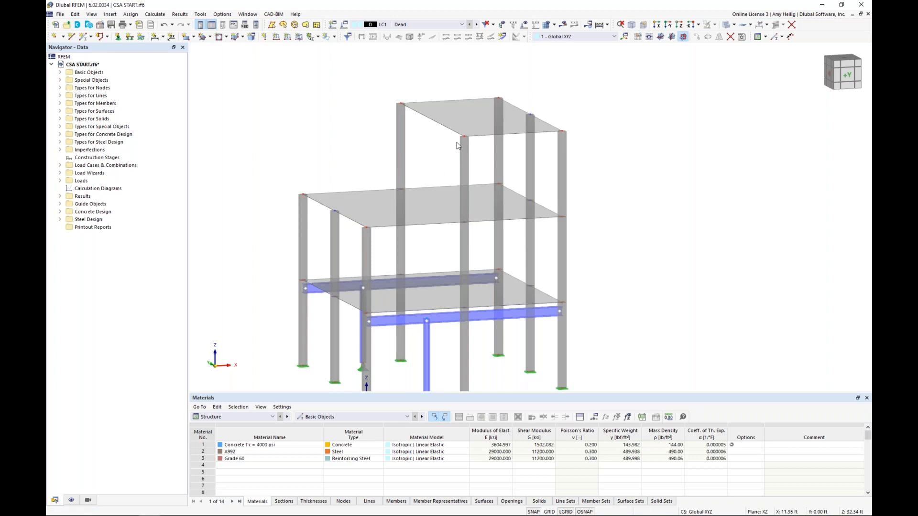
{"action": "scroll", "coordinate": [457, 145], "scroll_direction": "up", "scroll_amount": 2}
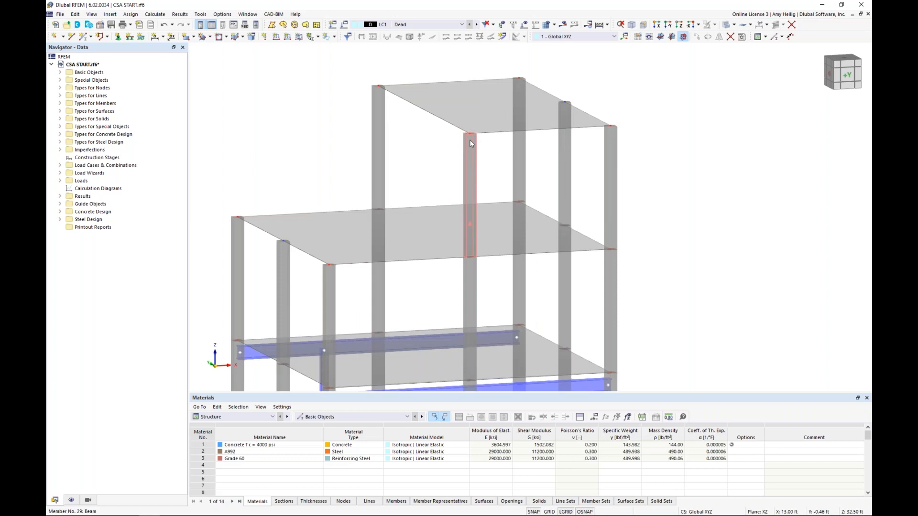
{"action": "left_click", "coordinate": [86, 41]}
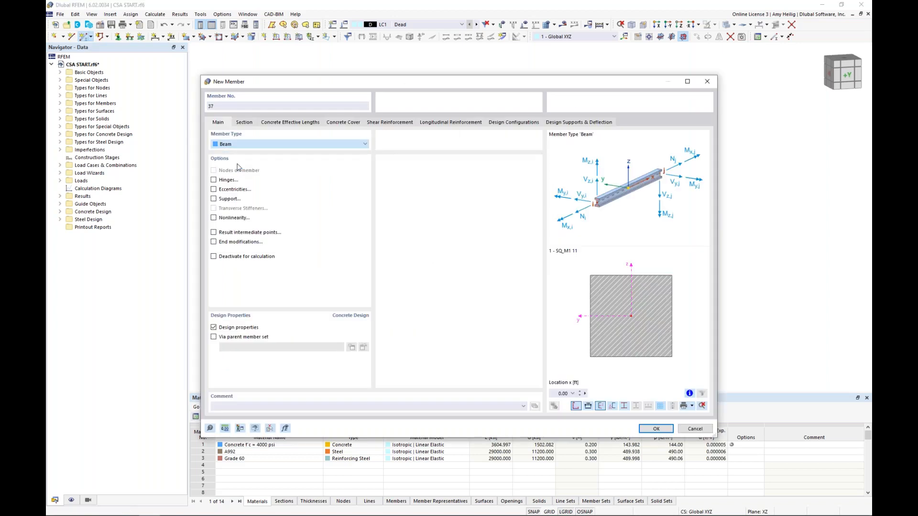
{"action": "key", "text": "Down"}
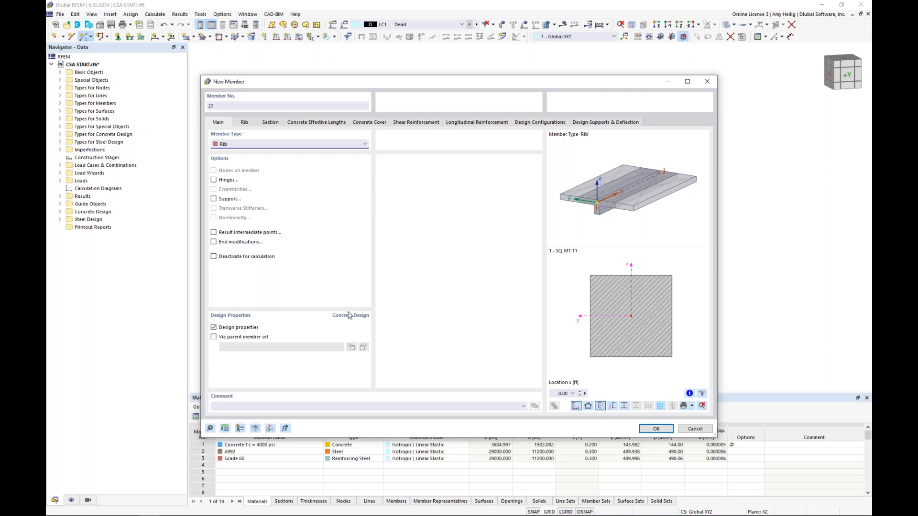
{"action": "left_click", "coordinate": [214, 328]}
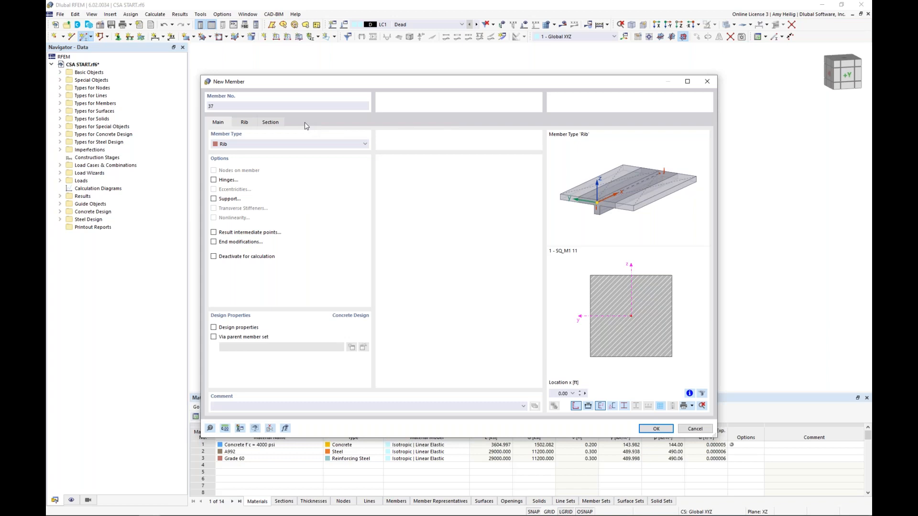
Give the rib a new massive rectangular concrete section with width b 8 in and depth d 12 in
{"action": "left_click", "coordinate": [278, 123]}
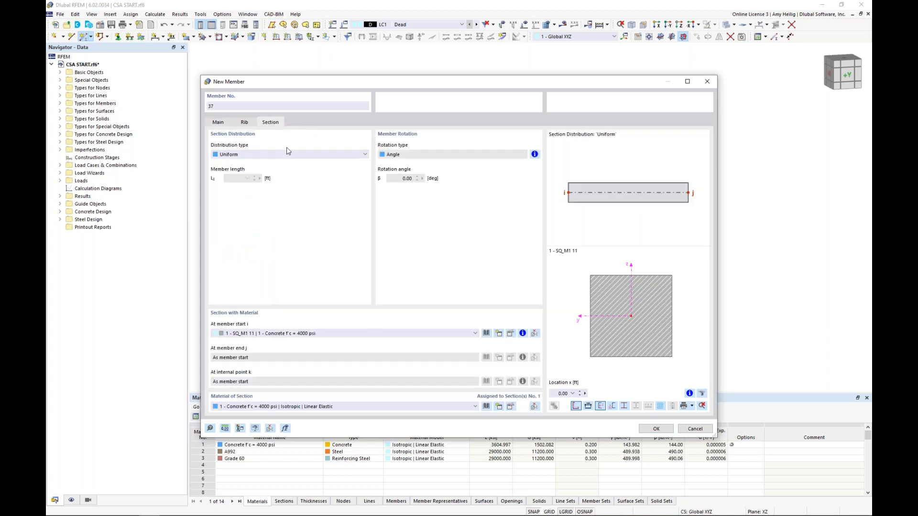
{"action": "left_click", "coordinate": [487, 334]}
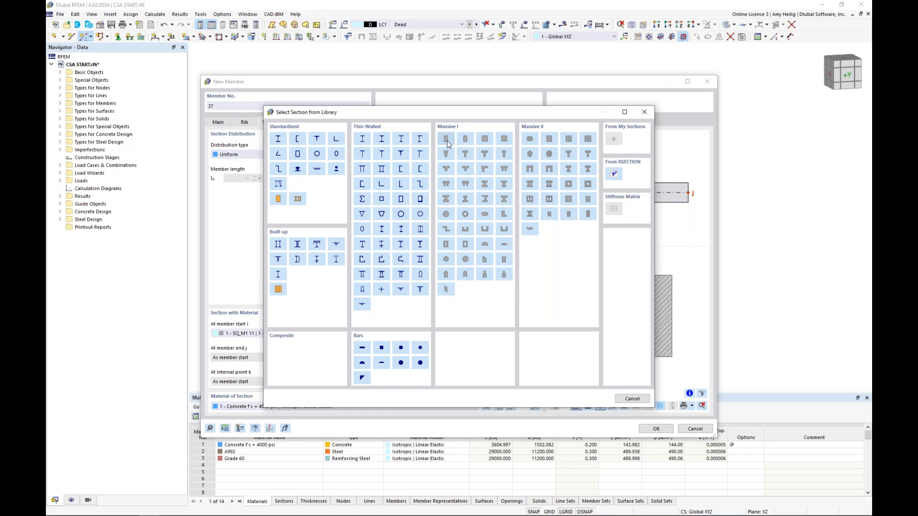
{"action": "left_click", "coordinate": [447, 143]}
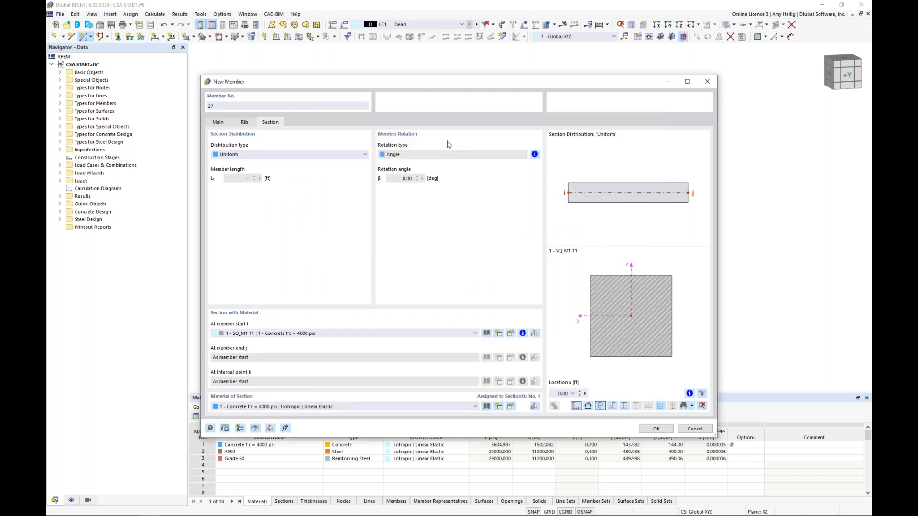
{"action": "type", "text": "8"}
{"action": "key", "text": "Tab"}
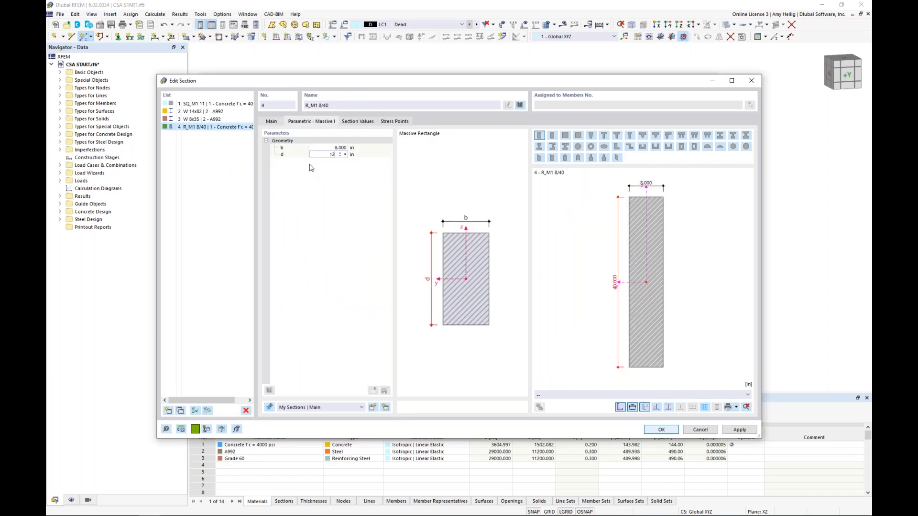
{"action": "type", "text": "12"}
{"action": "key", "text": "Return"}
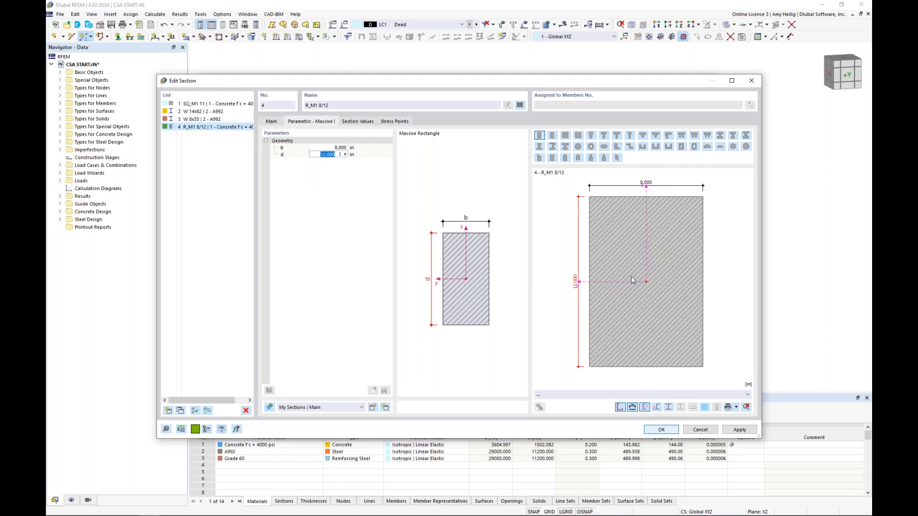
{"action": "left_click", "coordinate": [658, 432]}
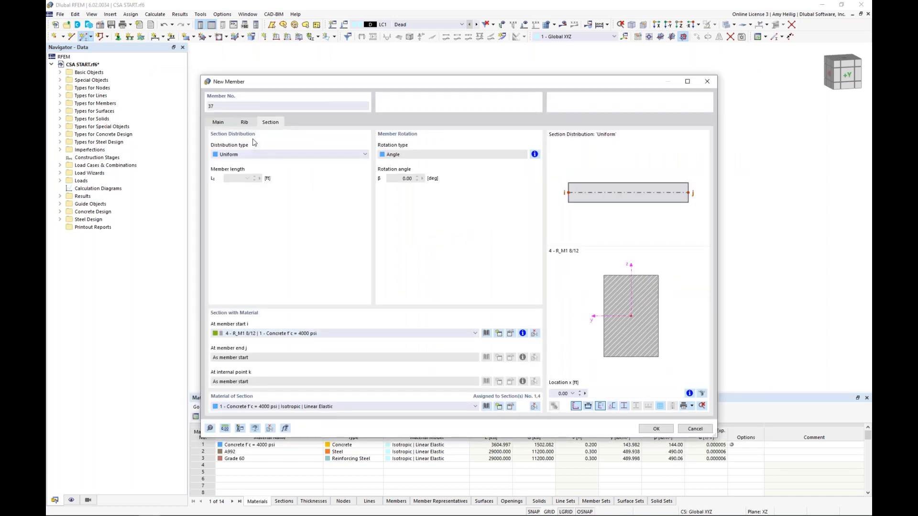
Set the rib alignment to On -z-side of surface
{"action": "left_click", "coordinate": [245, 123]}
{"action": "left_click", "coordinate": [249, 154]}
{"action": "left_click", "coordinate": [247, 163]}
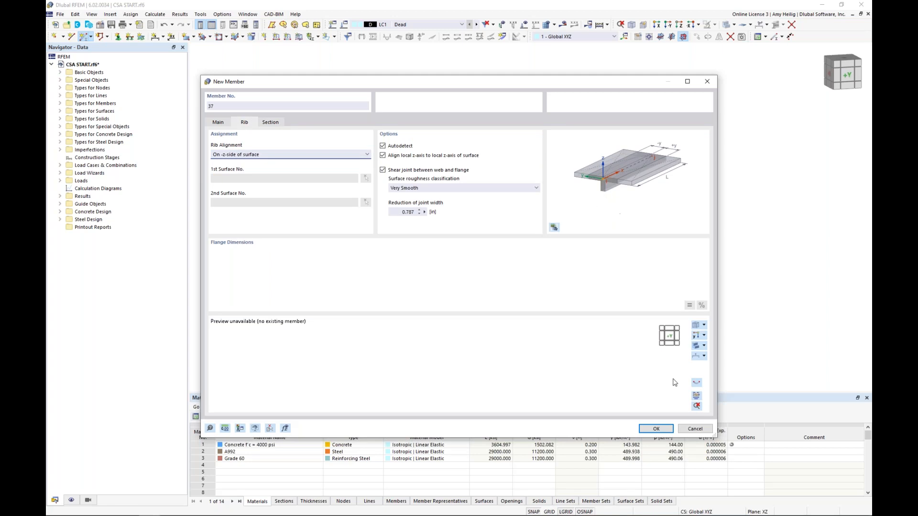
Place the rib member under the roof slab edge from (13, 0, 33) ft to (13, 26, 33) ft and check its properties
{"action": "left_click", "coordinate": [658, 427]}
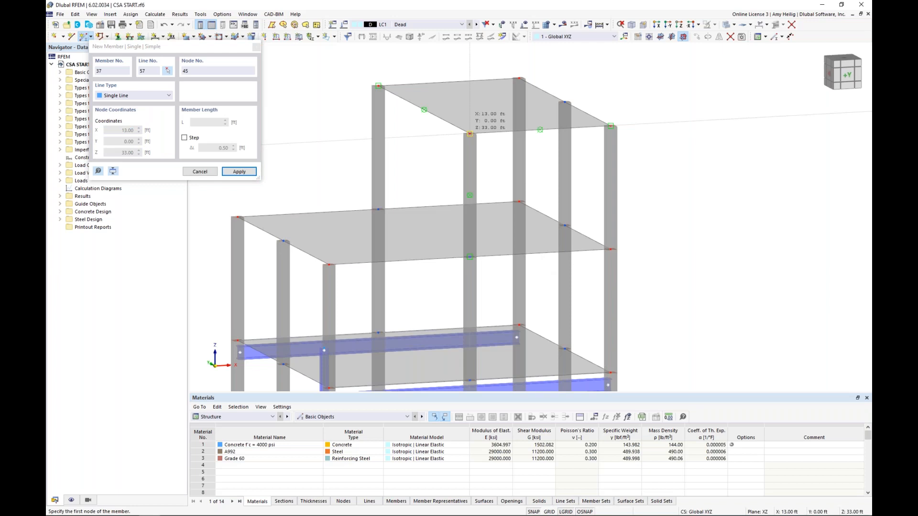
{"action": "left_click", "coordinate": [470, 134]}
{"action": "left_click", "coordinate": [378, 86]}
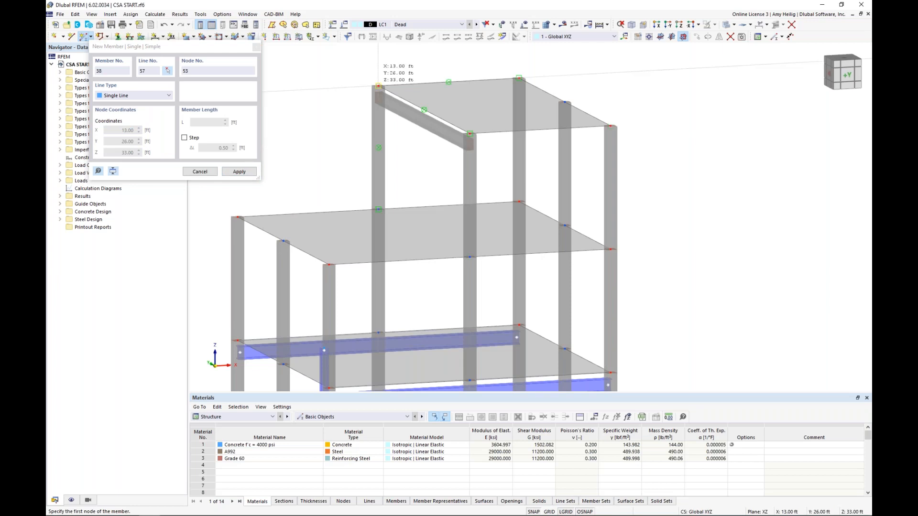
{"action": "key", "text": "Escape"}
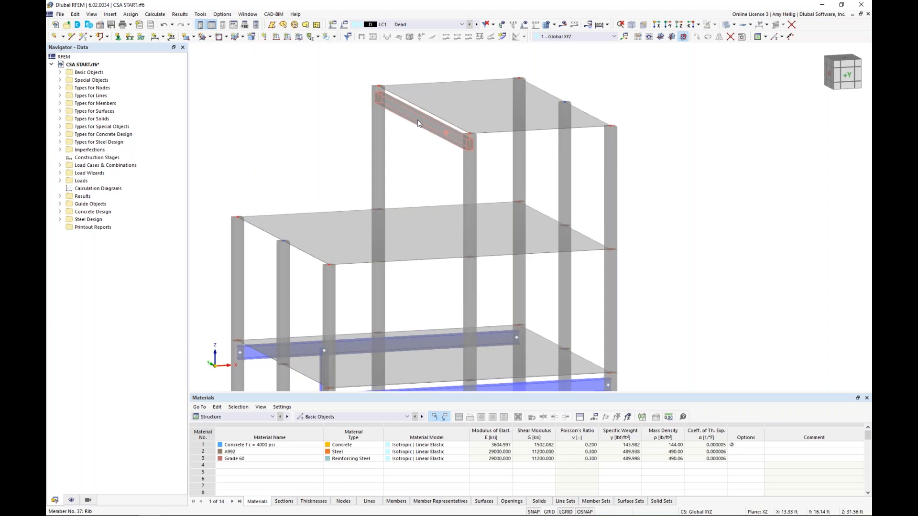
{"action": "double_click", "coordinate": [446, 131]}
{"action": "left_click", "coordinate": [652, 429]}
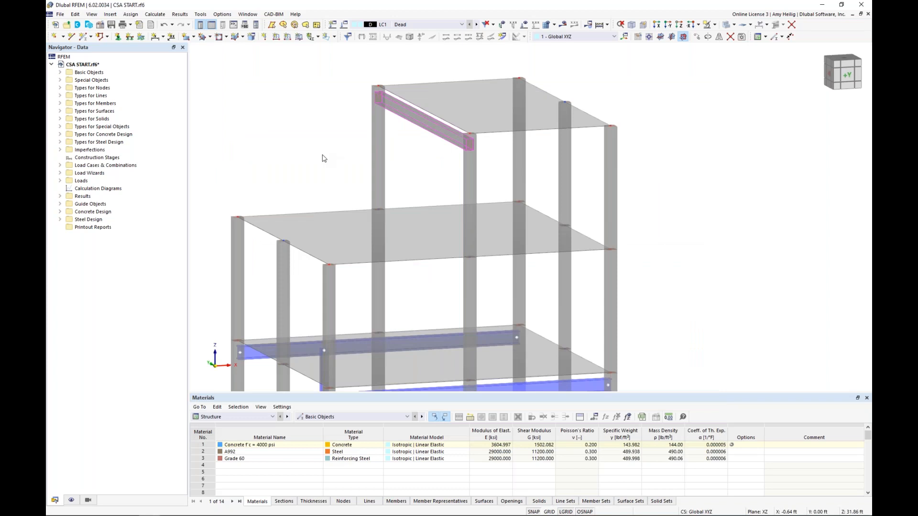
Create the first construction stage with changes to members, surfaces and nodal supports enabled
{"action": "scroll", "coordinate": [323, 159], "scroll_direction": "down", "scroll_amount": 3}
{"action": "middle_click_drag", "start_coordinate": [338, 170], "coordinate": [375, 145]}
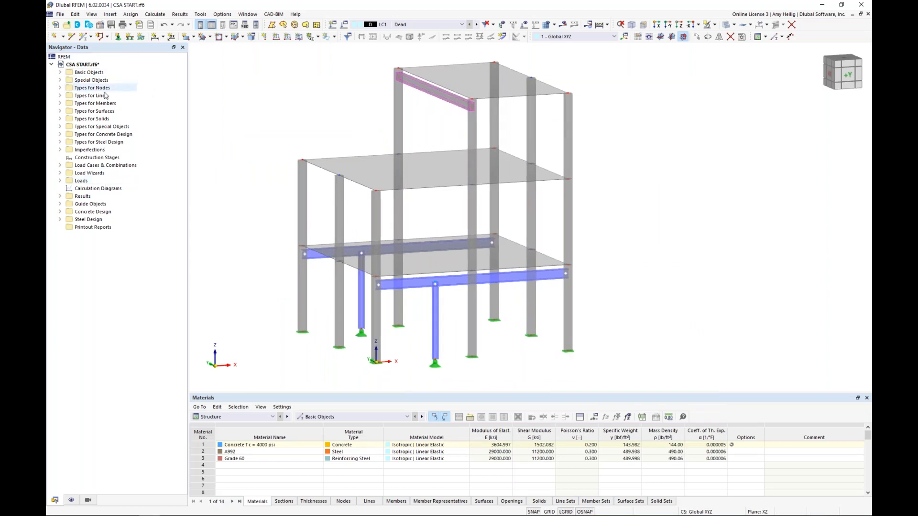
{"action": "right_click", "coordinate": [124, 161]}
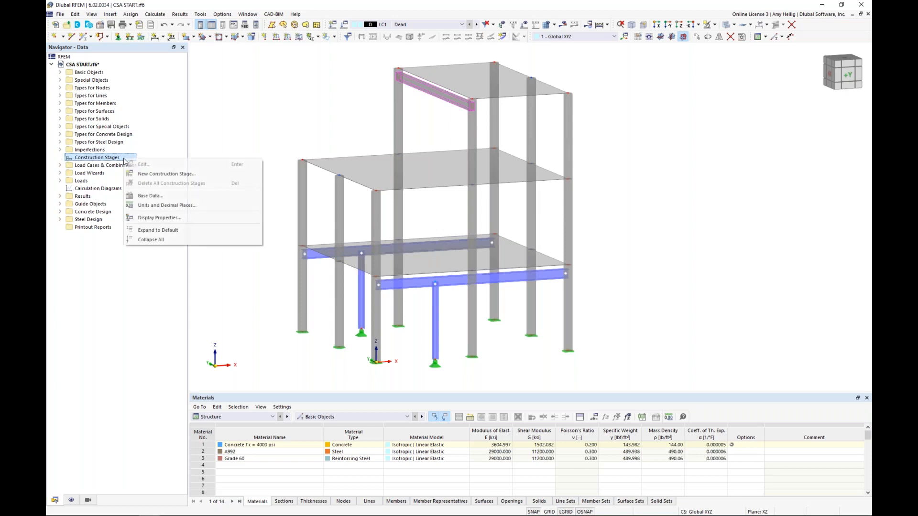
{"action": "left_click", "coordinate": [153, 175]}
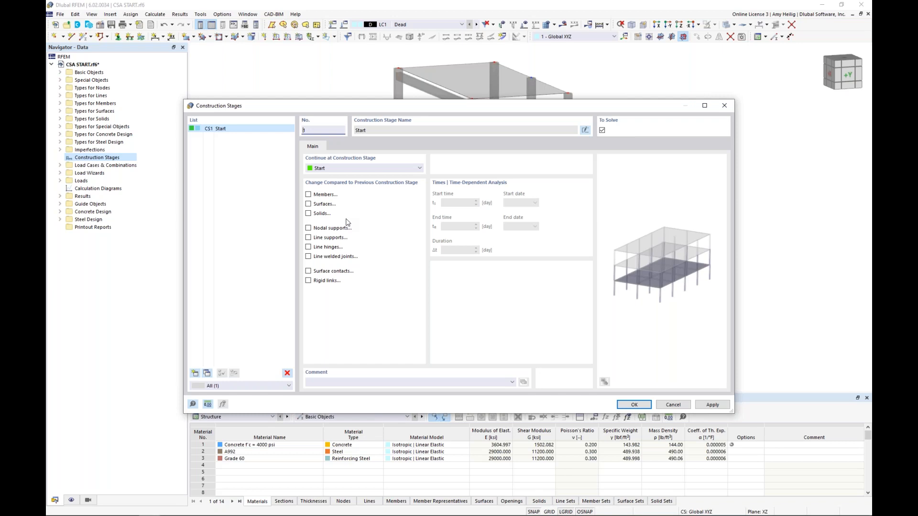
{"action": "left_click", "coordinate": [308, 195]}
{"action": "left_click", "coordinate": [309, 205]}
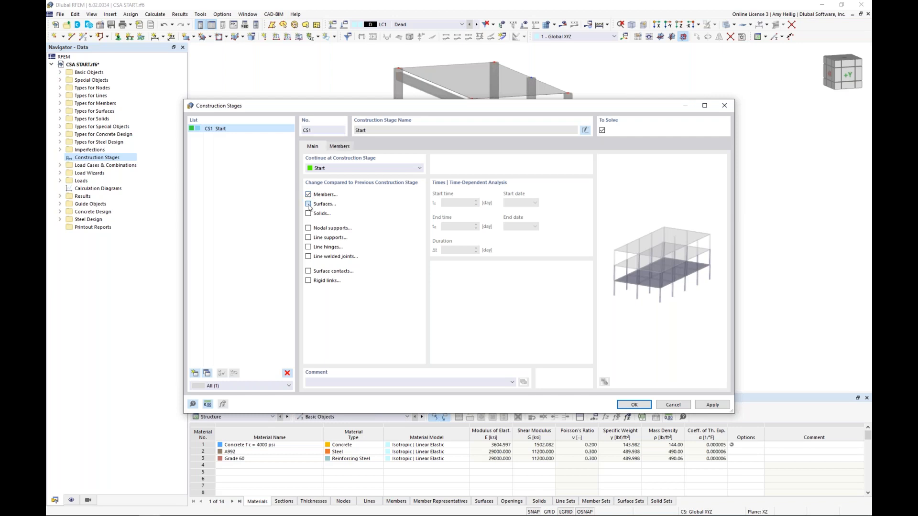
{"action": "left_click", "coordinate": [310, 229]}
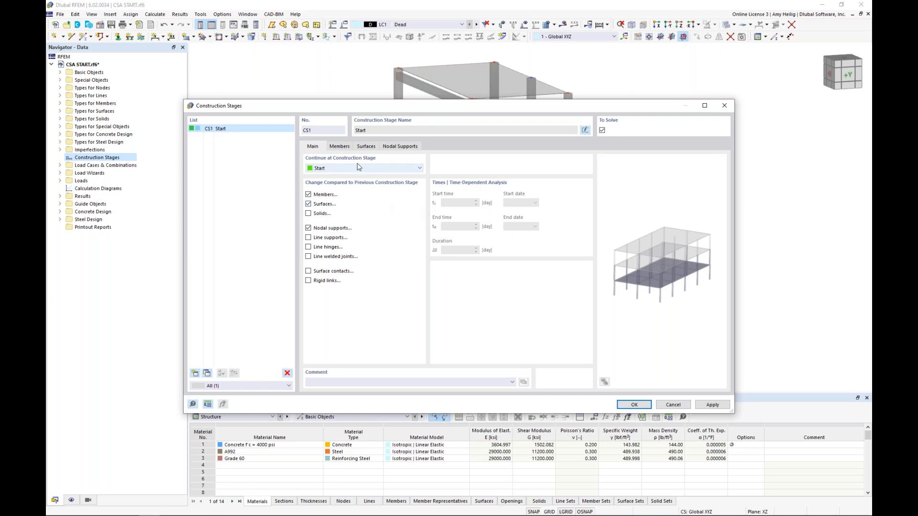
Add the concrete columns of the two lower storeys (members 1-6,9,11,13,15,17,18,20,21,23,24) to construction stage CS1
{"action": "left_click", "coordinate": [339, 146]}
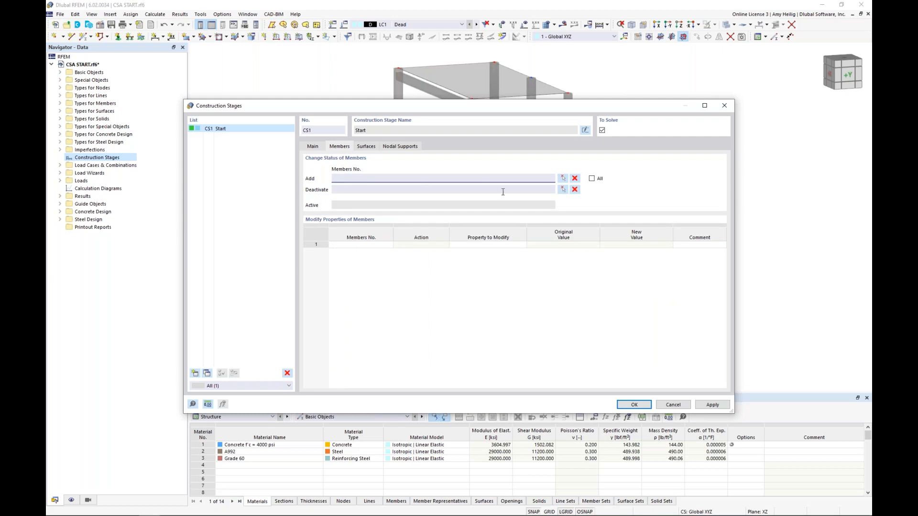
{"action": "left_click", "coordinate": [563, 181]}
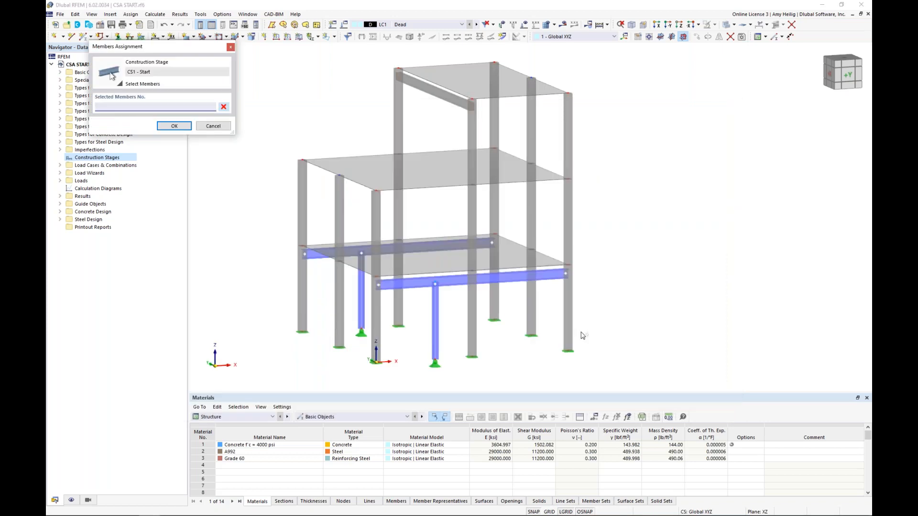
{"action": "middle_click_drag", "start_coordinate": [582, 335], "coordinate": [502, 335], "text": "ctrl"}
{"action": "scroll", "coordinate": [495, 356], "scroll_direction": "up", "scroll_amount": 5}
{"action": "left_click_drag", "start_coordinate": [690, 369], "coordinate": [461, 250]}
{"action": "middle_click_drag", "start_coordinate": [361, 269], "coordinate": [436, 262]}
{"action": "left_click_drag", "start_coordinate": [341, 249], "coordinate": [234, 223]}
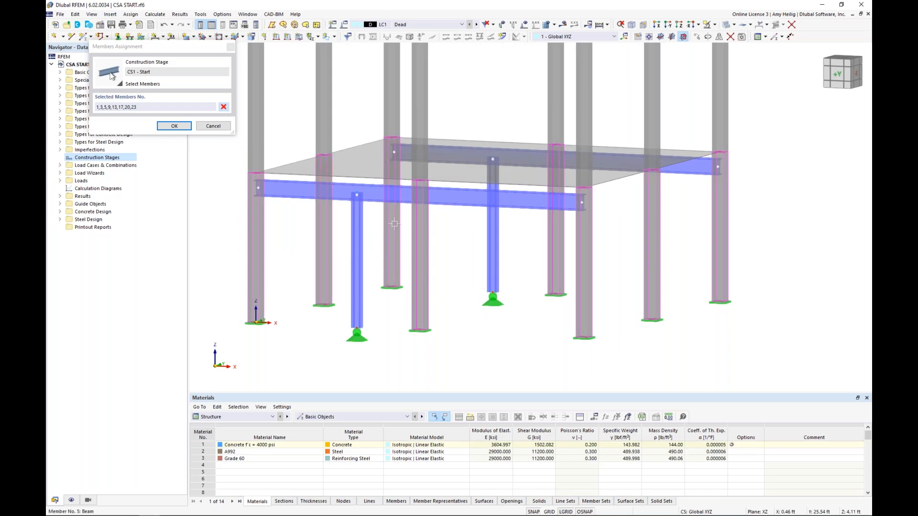
{"action": "scroll", "coordinate": [503, 304], "scroll_direction": "down", "scroll_amount": 2}
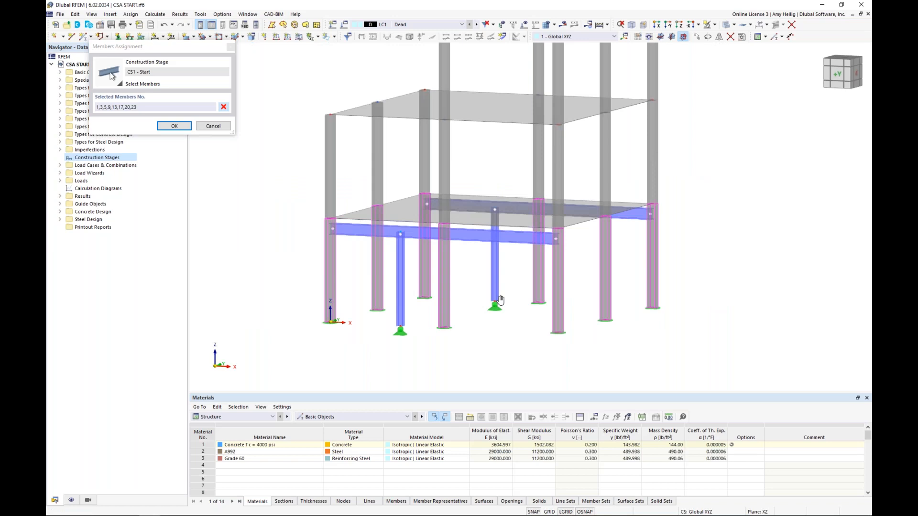
{"action": "scroll", "coordinate": [500, 301], "scroll_direction": "down", "scroll_amount": 1}
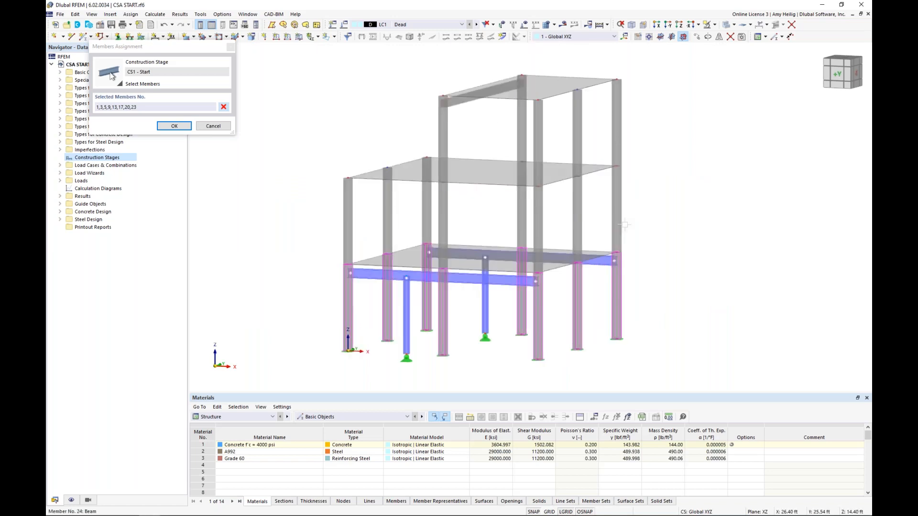
{"action": "left_click_drag", "start_coordinate": [531, 220], "coordinate": [330, 217]}
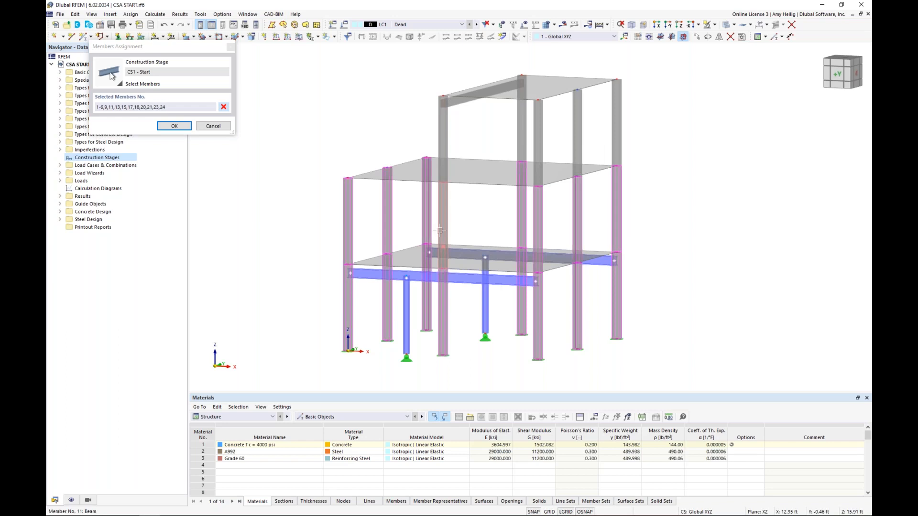
{"action": "key", "text": "Return"}
Add the first and second floor slabs, surfaces 1 and 2, to construction stage CS1
{"action": "left_click", "coordinate": [367, 148]}
{"action": "left_click", "coordinate": [565, 179]}
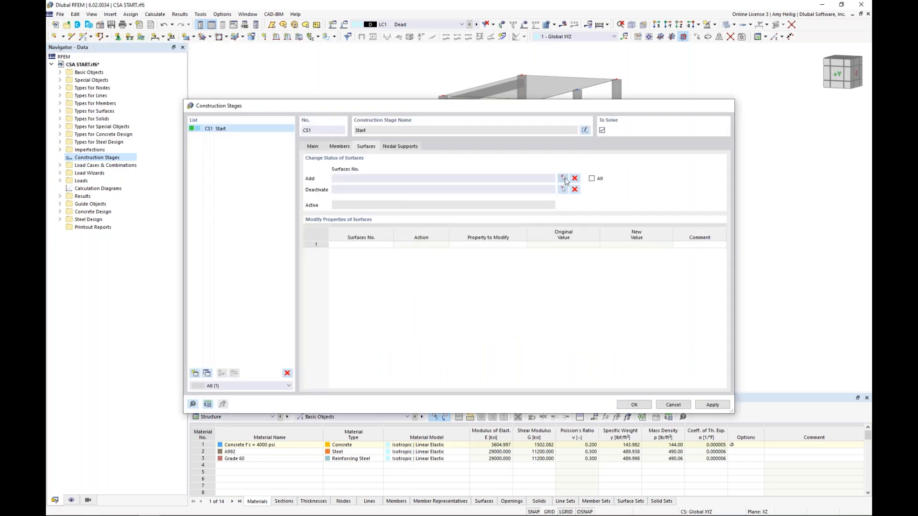
{"action": "left_click", "coordinate": [463, 259]}
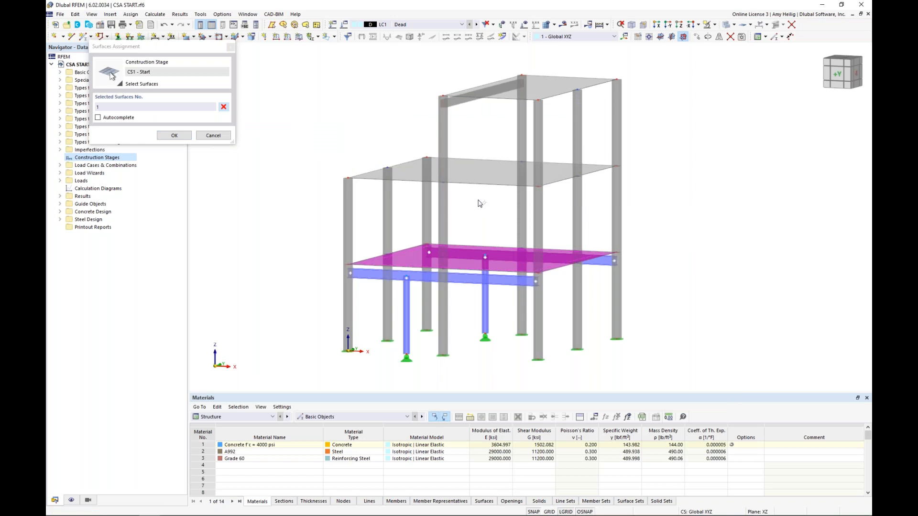
{"action": "left_click", "coordinate": [479, 175]}
{"action": "left_click", "coordinate": [180, 136]}
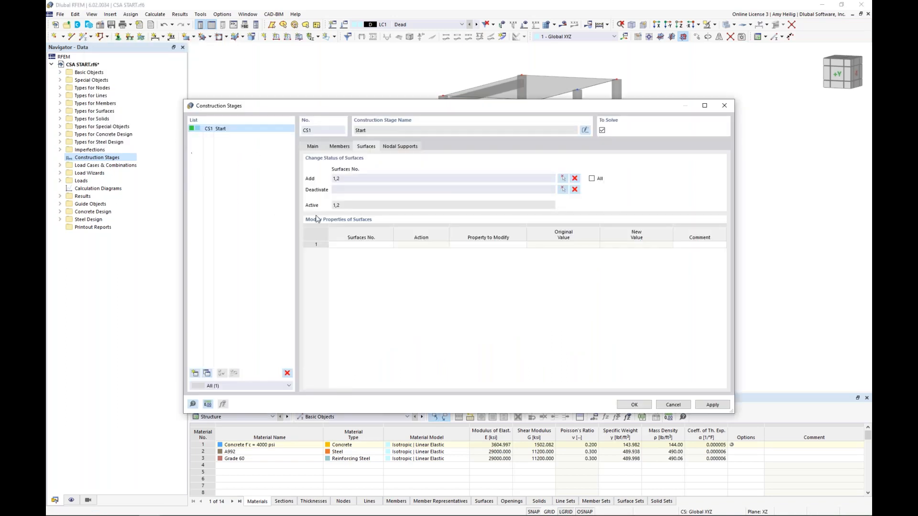
Add the nodal supports at the concrete column bases (nodes 1,4,7,14,18,30,34,38) to construction stage CS1
{"action": "left_click", "coordinate": [404, 148]}
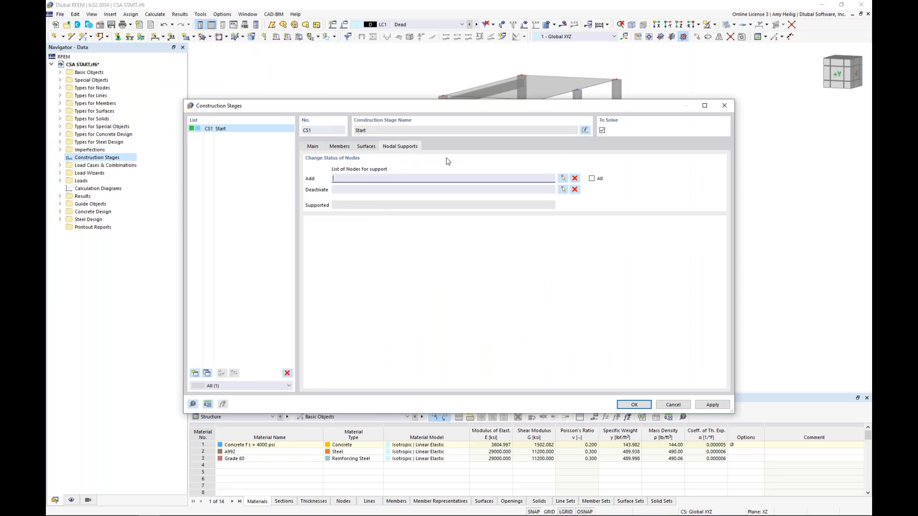
{"action": "left_click", "coordinate": [563, 178]}
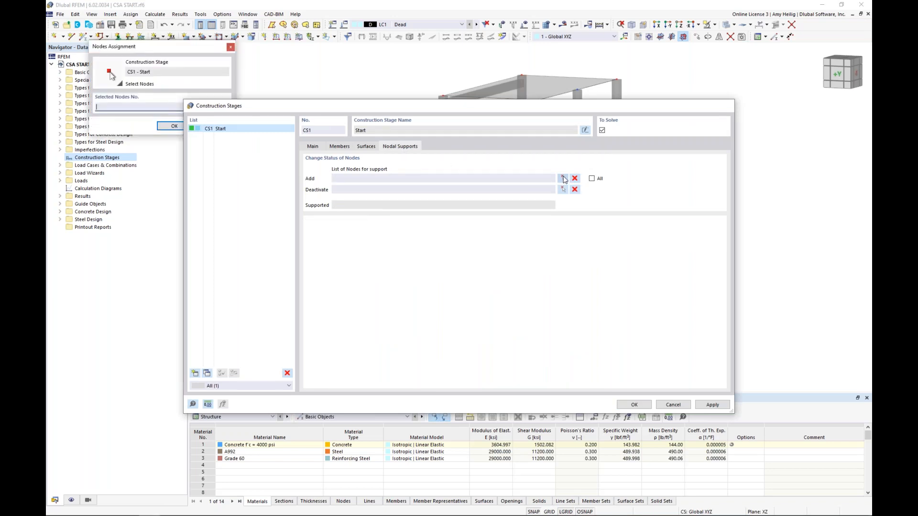
{"action": "left_click_drag", "start_coordinate": [574, 319], "coordinate": [498, 284]}
{"action": "left_click_drag", "start_coordinate": [448, 343], "coordinate": [366, 296]}
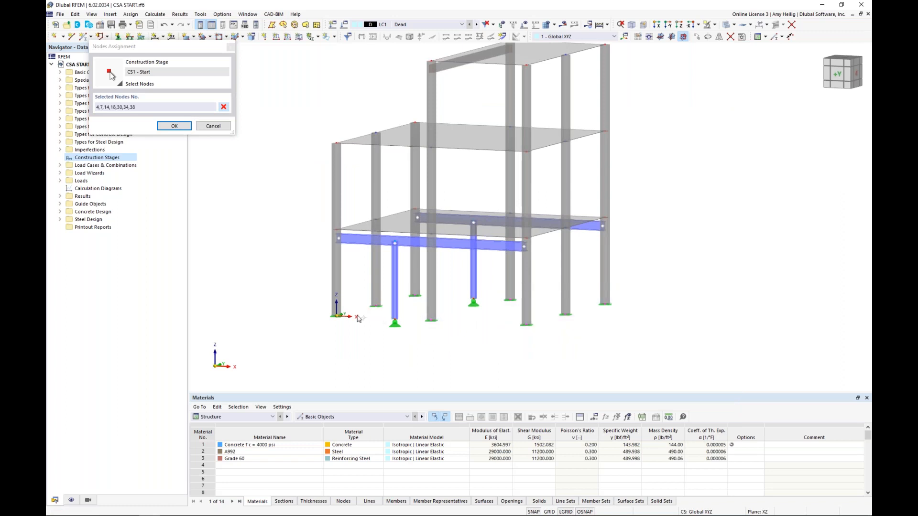
{"action": "left_click_drag", "start_coordinate": [356, 335], "coordinate": [322, 306]}
{"action": "left_click", "coordinate": [181, 127]}
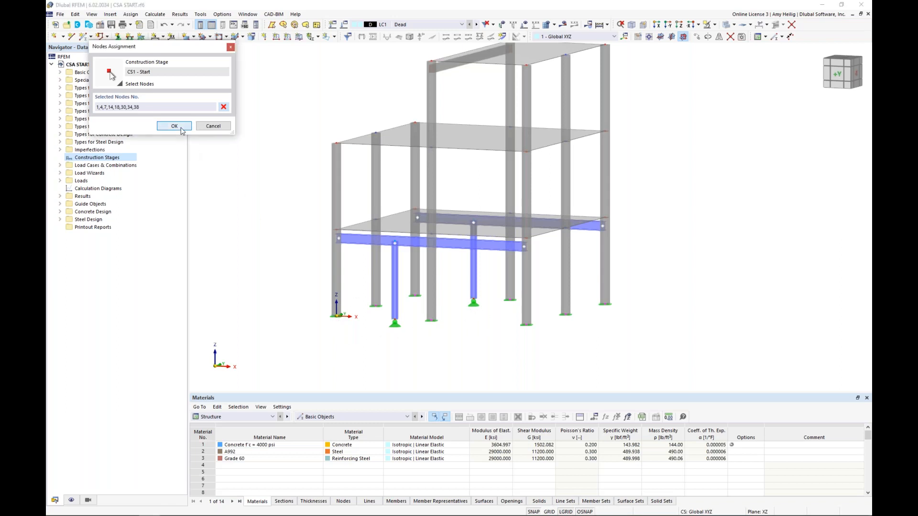
{"action": "left_click", "coordinate": [182, 128]}
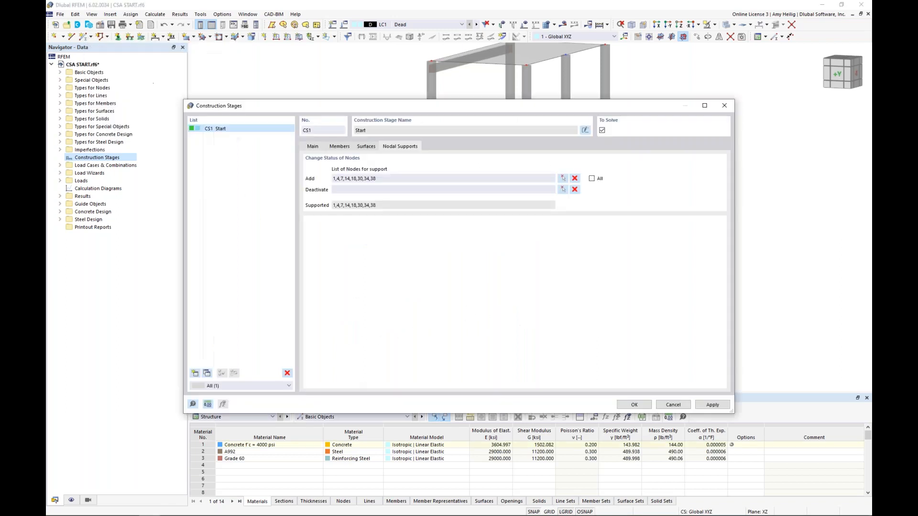
Create a second construction stage named "Add Steel Members", with surface changes disabled and line hinge changes enabled
{"action": "left_click", "coordinate": [314, 147]}
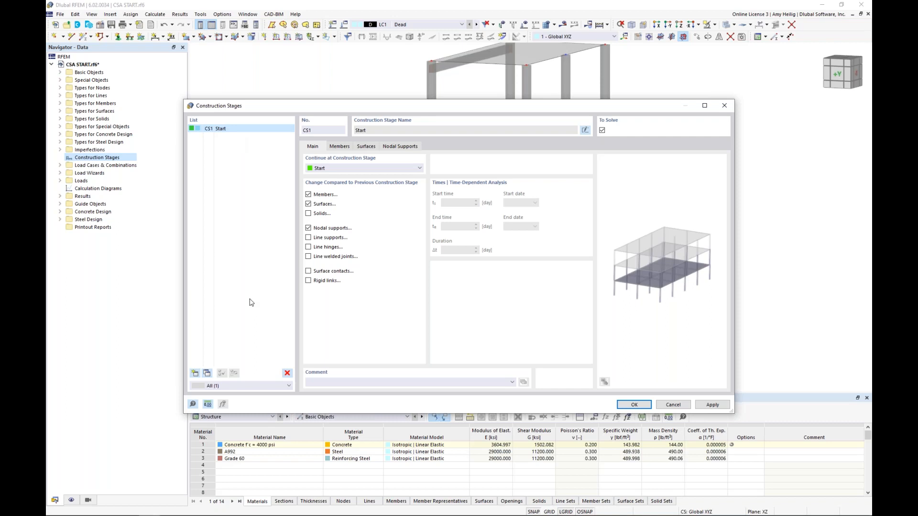
{"action": "left_click", "coordinate": [195, 374]}
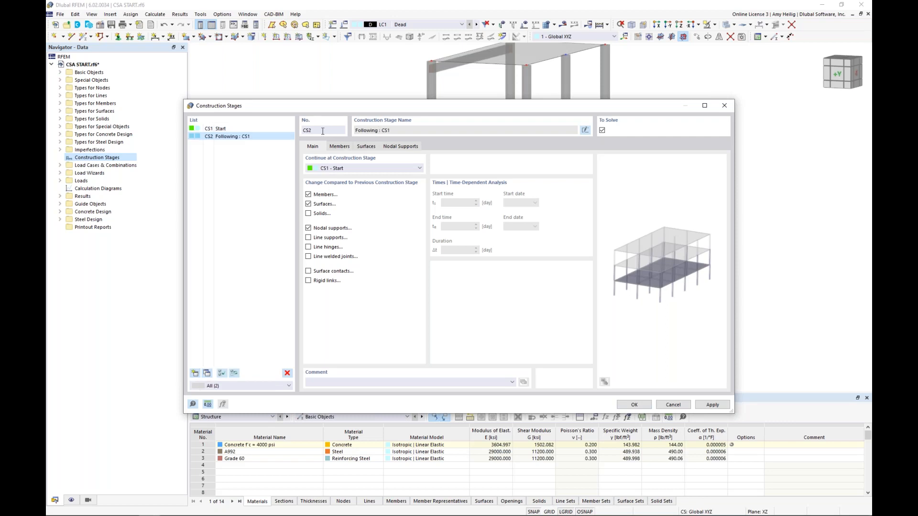
{"action": "left_click", "coordinate": [586, 130]}
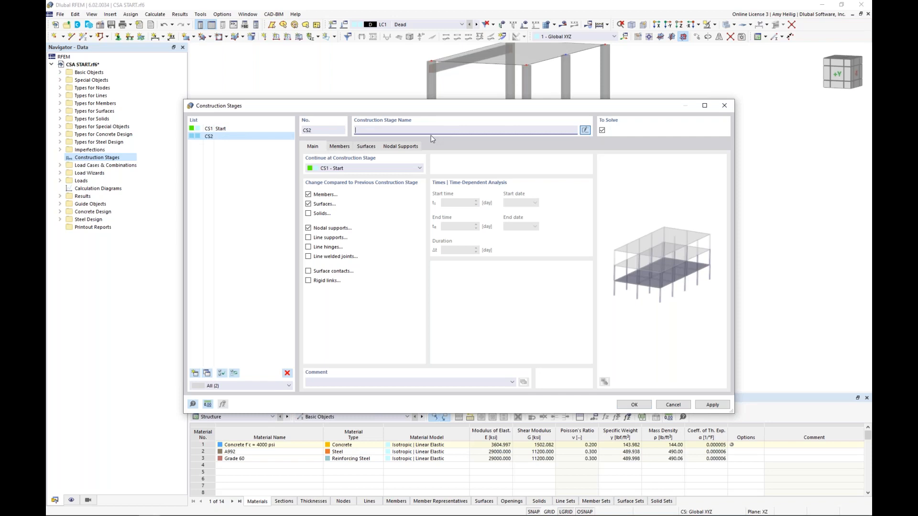
{"action": "type", "text": "Add Steel Members"}
{"action": "left_click", "coordinate": [308, 206]}
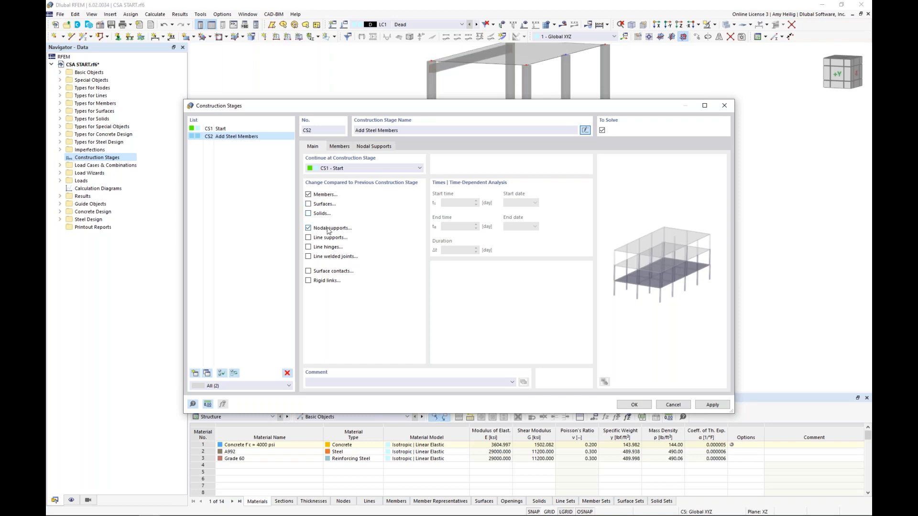
{"action": "left_click", "coordinate": [308, 247]}
Deactivate the two ground-floor concrete columns, members 9 and 13, in construction stage CS2
{"action": "left_click", "coordinate": [340, 146]}
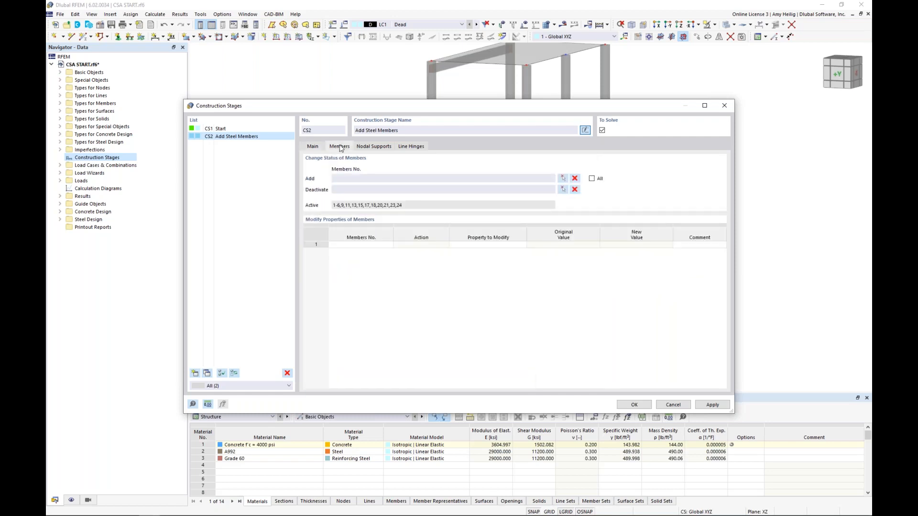
{"action": "left_click", "coordinate": [563, 189]}
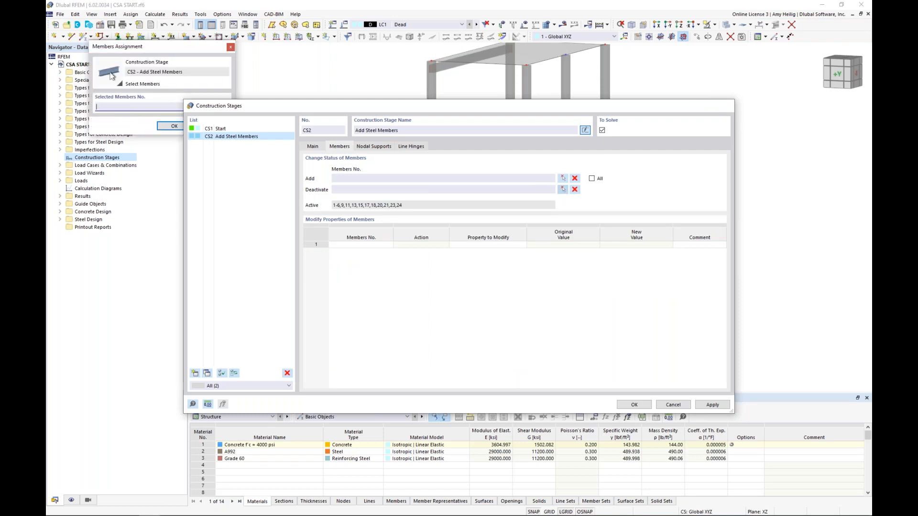
{"action": "left_click", "coordinate": [429, 277]}
{"action": "left_click", "coordinate": [511, 275]}
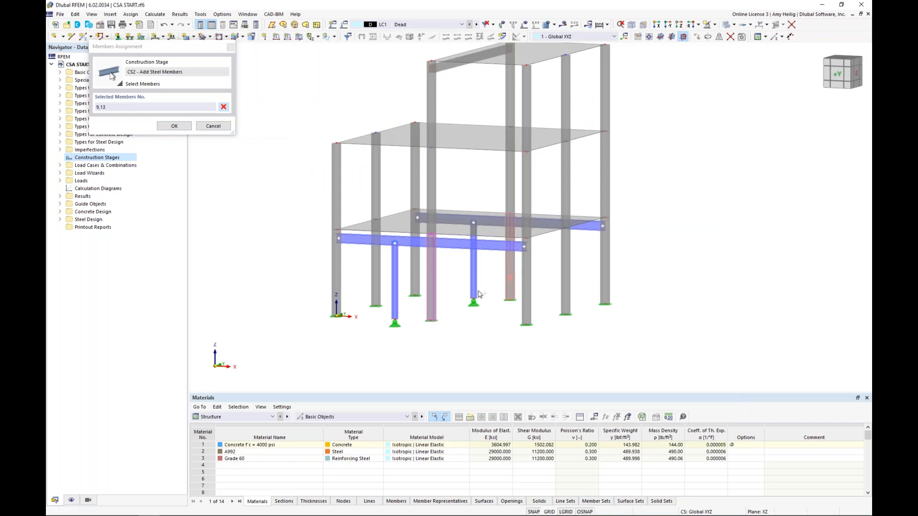
{"action": "left_click", "coordinate": [175, 126]}
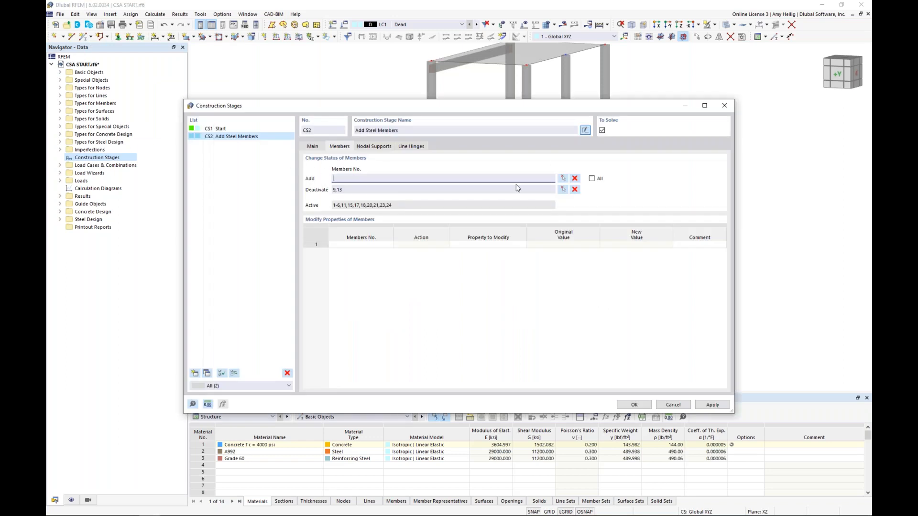
Add the two steel beams and two steel columns, members 25-28, to construction stage CS2
{"action": "left_click", "coordinate": [562, 179]}
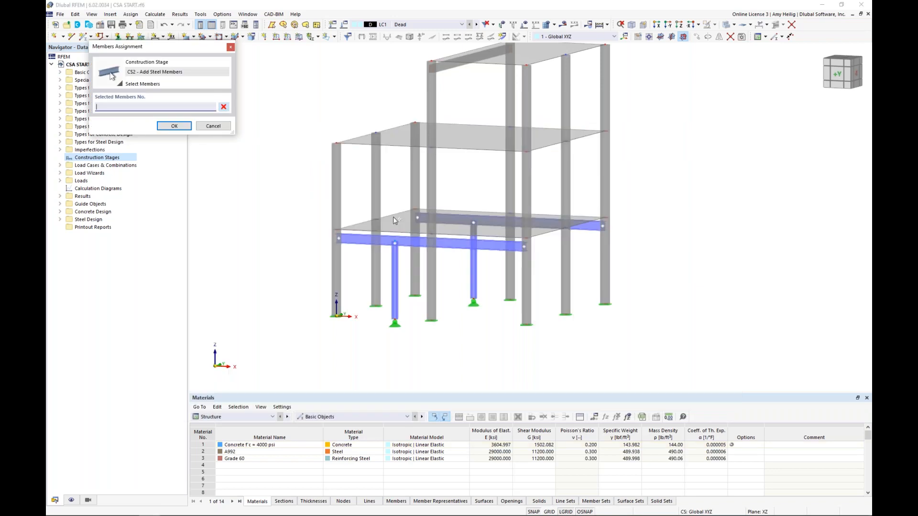
{"action": "left_click", "coordinate": [396, 262]}
{"action": "left_click", "coordinate": [424, 238]}
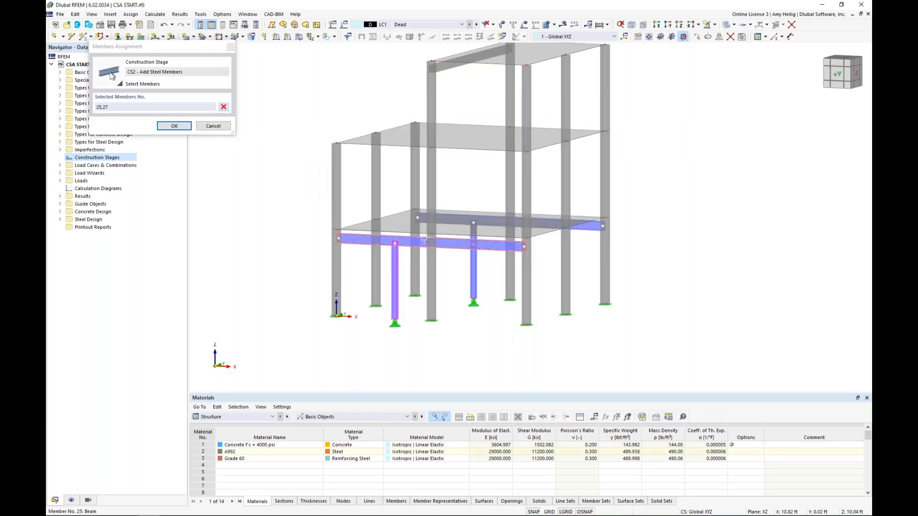
{"action": "left_click", "coordinate": [482, 221]}
{"action": "left_click", "coordinate": [473, 277]}
{"action": "left_click", "coordinate": [178, 127]}
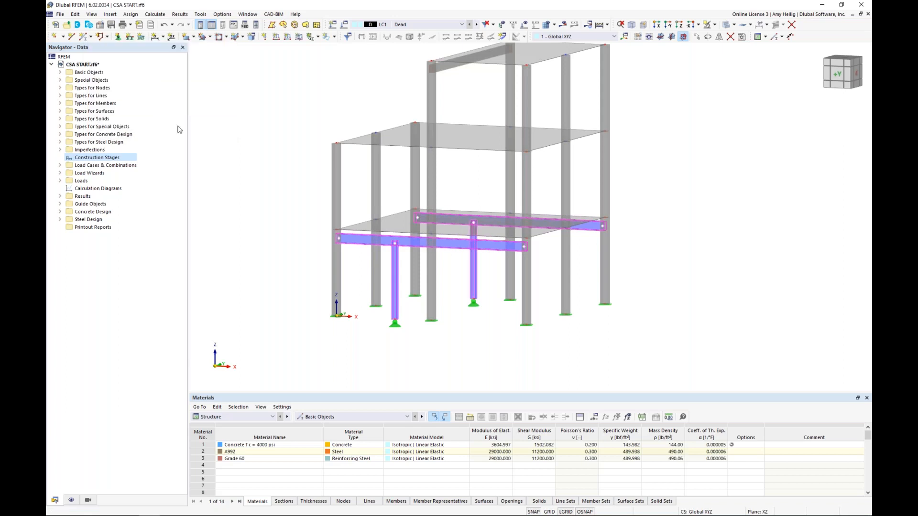
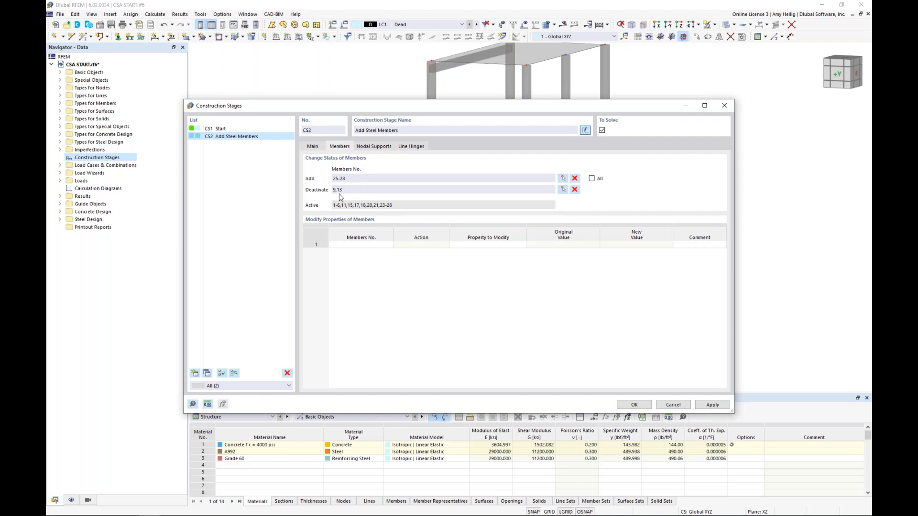
Add the nodal supports at the two steel column bases, nodes 43 and 44, to construction stage CS2
{"action": "left_click", "coordinate": [372, 149]}
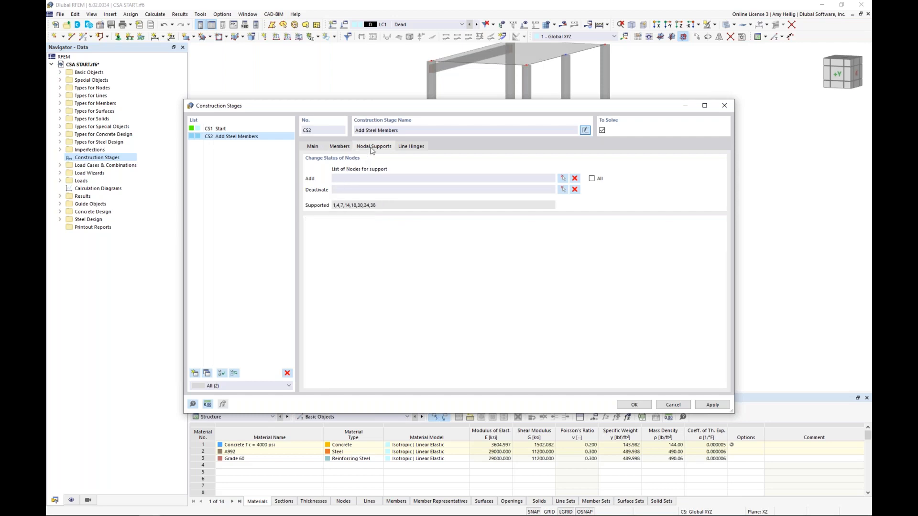
{"action": "left_click", "coordinate": [563, 179]}
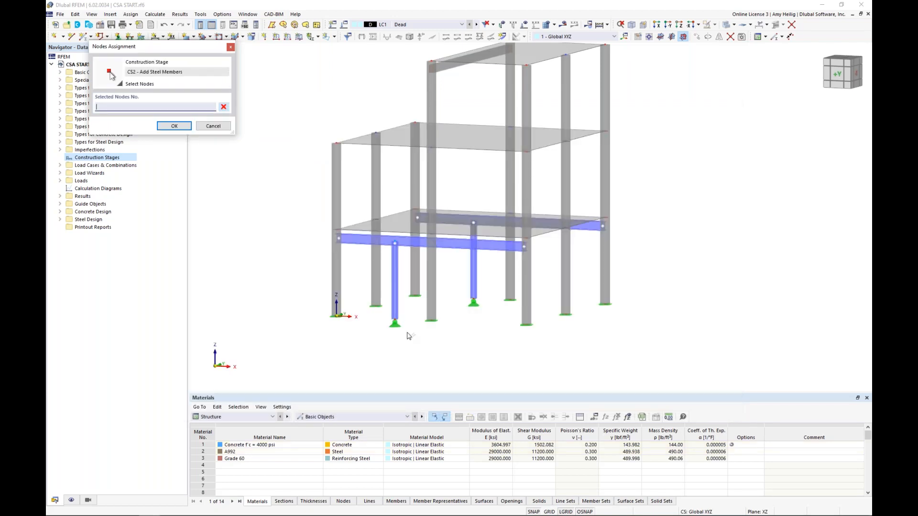
{"action": "left_click", "coordinate": [394, 320]}
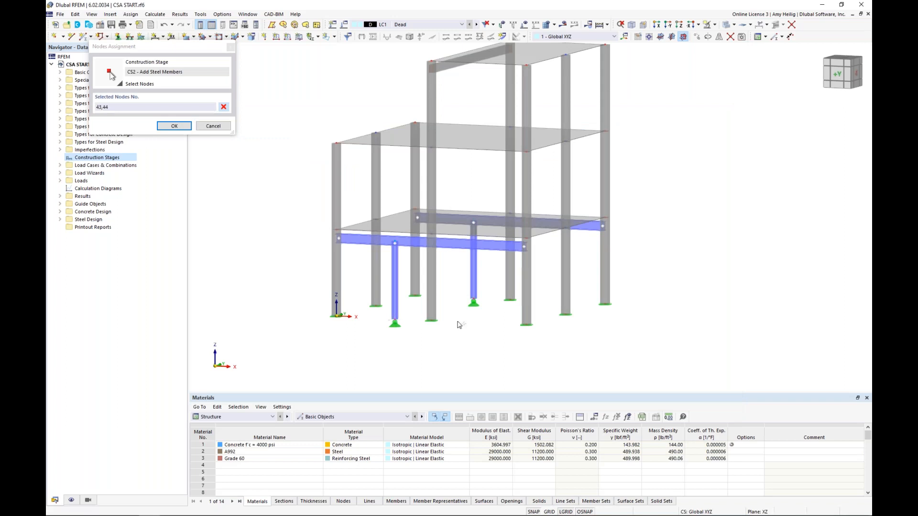
{"action": "key", "text": "Return"}
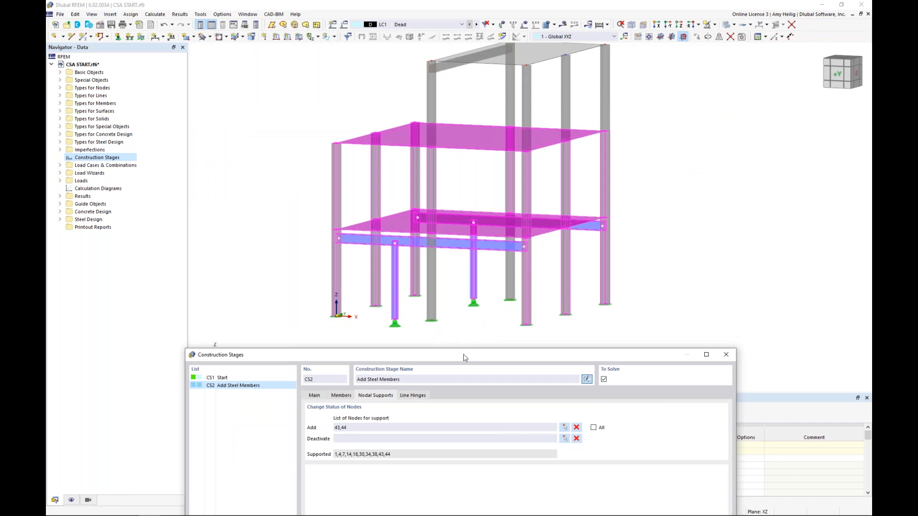
Add all line hinge assignments to construction stage CS2
{"action": "left_click_drag", "start_coordinate": [462, 355], "coordinate": [470, 96]}
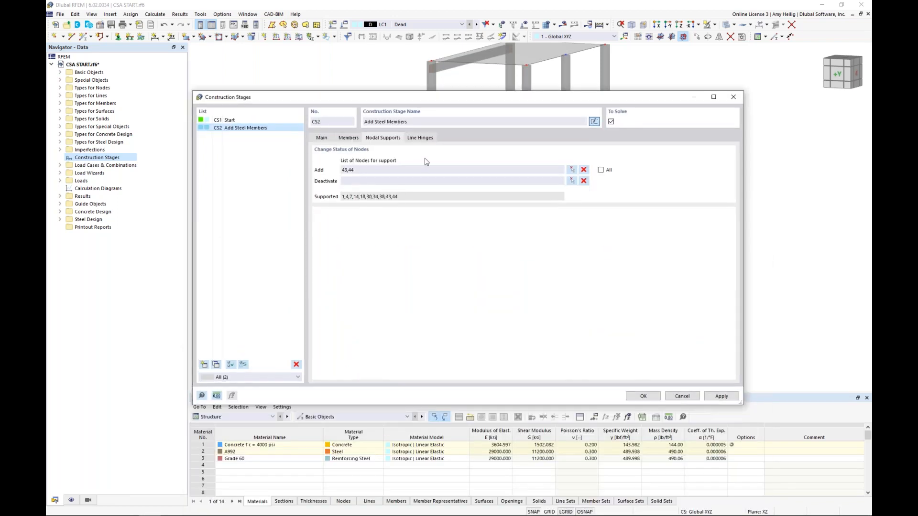
{"action": "left_click", "coordinate": [428, 139]}
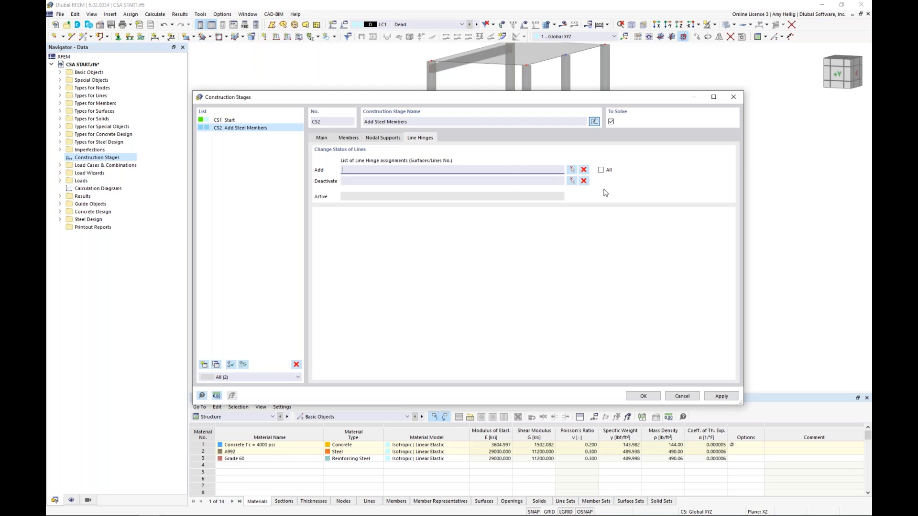
{"action": "left_click", "coordinate": [600, 170]}
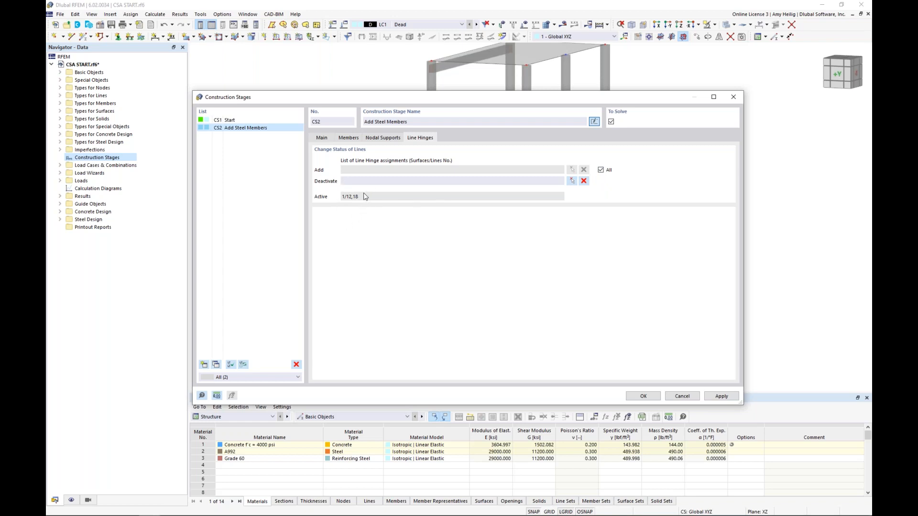
Create a third construction stage named "Add 3rd Story", with surface changes enabled and nodal support changes disabled
{"action": "left_click", "coordinate": [321, 137]}
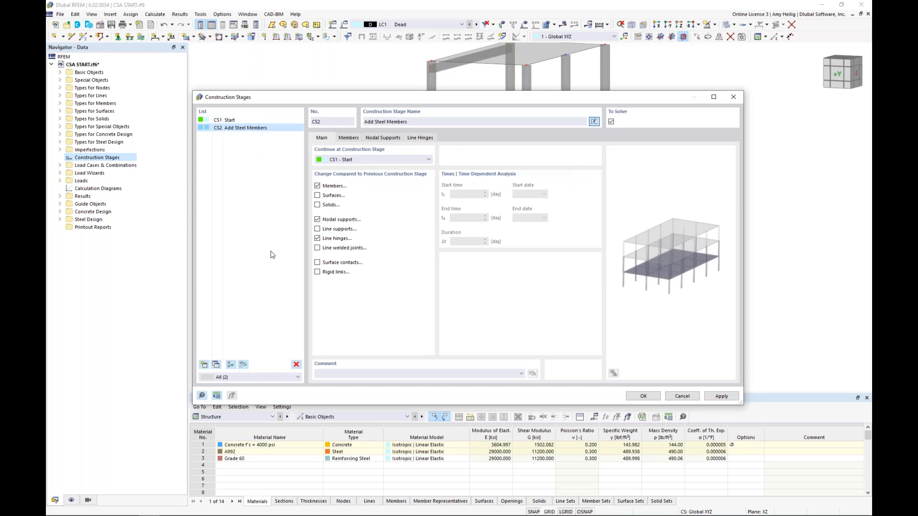
{"action": "left_click", "coordinate": [204, 365]}
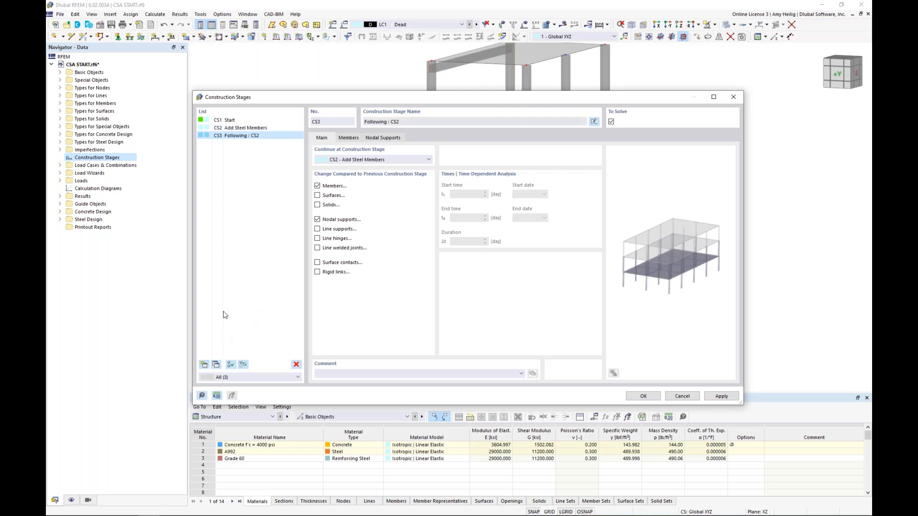
{"action": "left_click", "coordinate": [593, 121]}
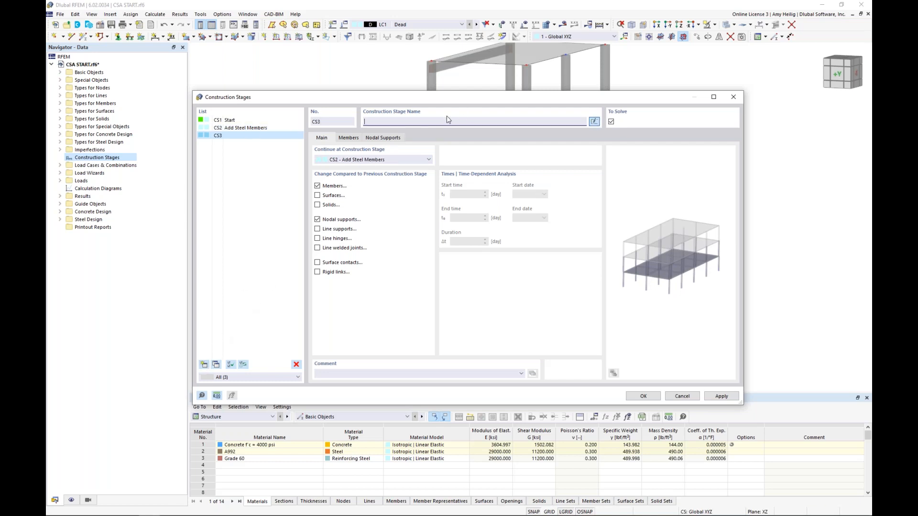
{"action": "type", "text": "Add 3rd Story"}
{"action": "left_click", "coordinate": [318, 196]}
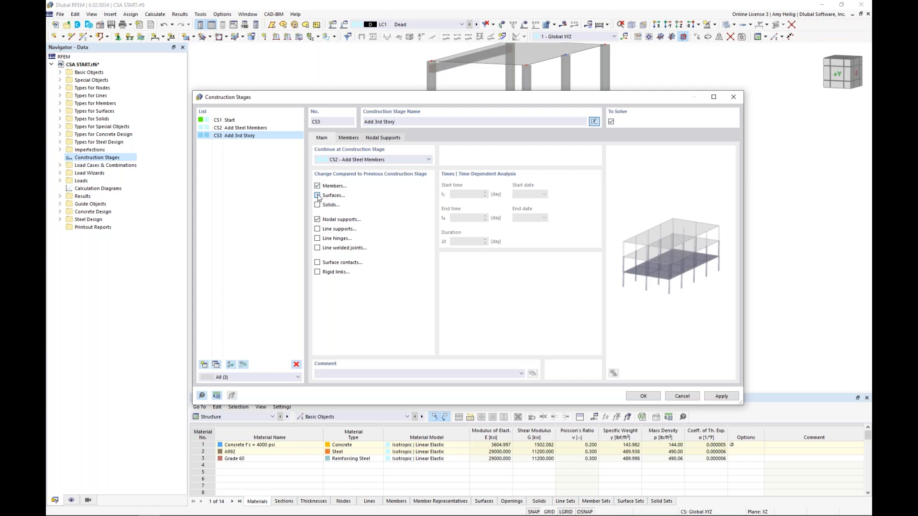
{"action": "left_click", "coordinate": [318, 221]}
Add the third-story columns and beam, members 29, 31 and 34-37, to construction stage CS3
{"action": "left_click", "coordinate": [349, 138]}
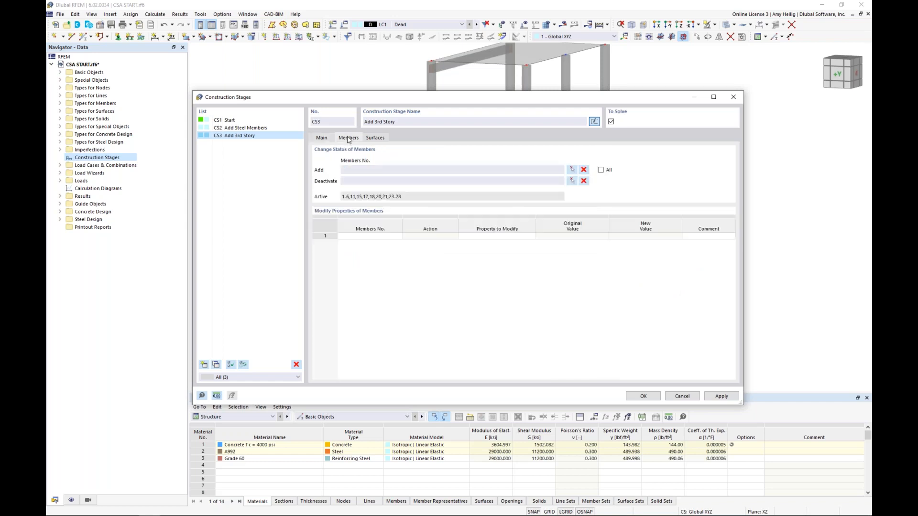
{"action": "left_click", "coordinate": [571, 170]}
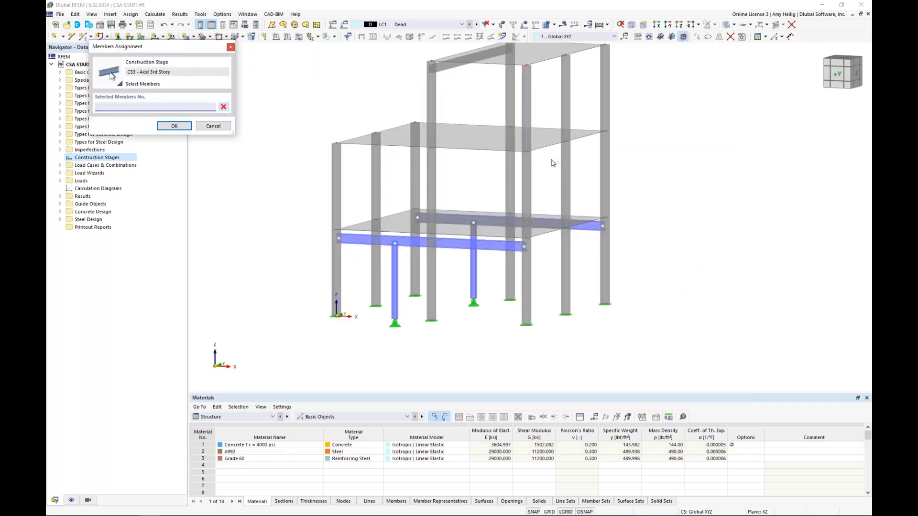
{"action": "middle_click_drag", "start_coordinate": [553, 163], "coordinate": [500, 242]}
{"action": "left_click_drag", "start_coordinate": [588, 189], "coordinate": [351, 101]}
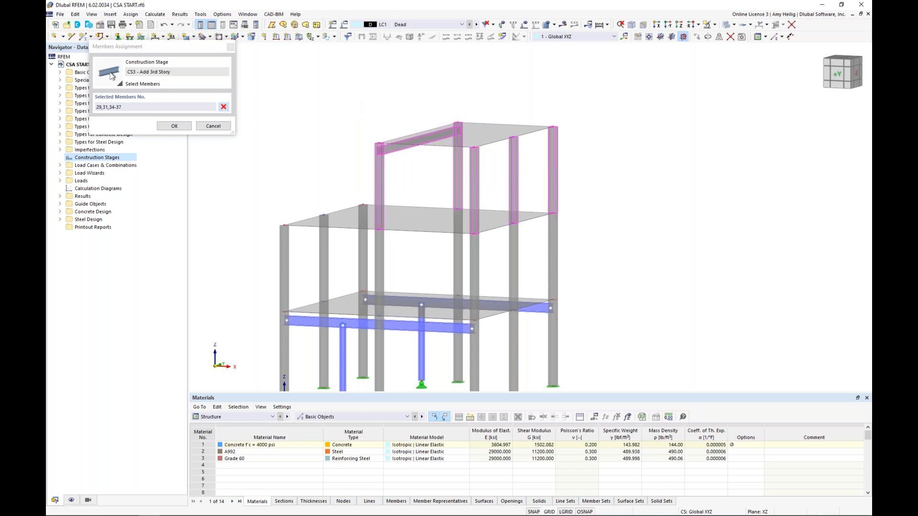
{"action": "left_click", "coordinate": [174, 126]}
Add the third-story roof slab surface to construction stage CS3 and accept the construction stage definitions
{"action": "left_click", "coordinate": [366, 146]}
{"action": "left_click", "coordinate": [339, 178]}
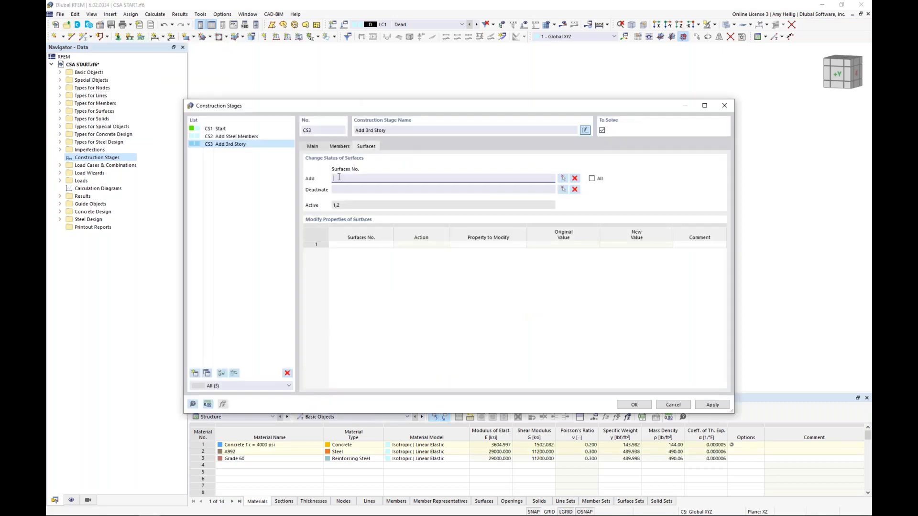
{"action": "left_click", "coordinate": [565, 179]}
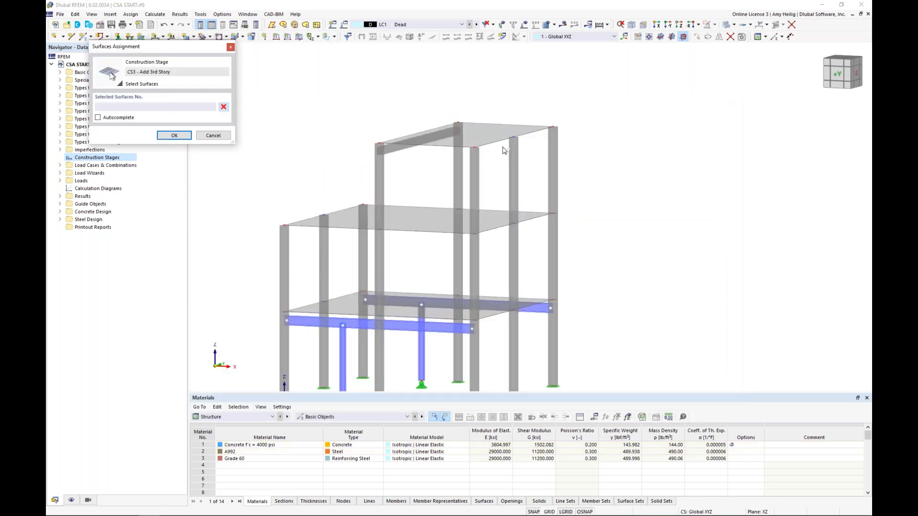
{"action": "left_click", "coordinate": [491, 134]}
{"action": "left_click", "coordinate": [174, 135]}
{"action": "left_click", "coordinate": [311, 146]}
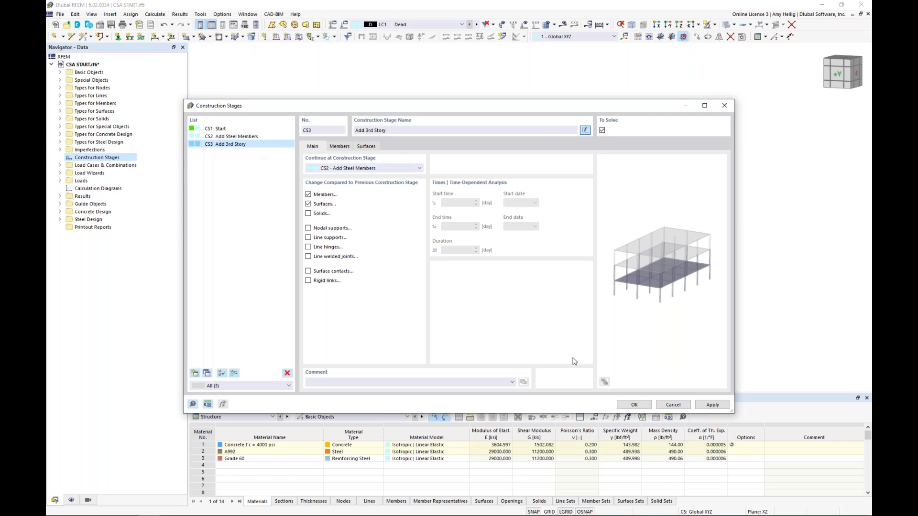
{"action": "left_click", "coordinate": [629, 405]}
Examine the model in construction stages CS1 Start, CS2 Add Steel Members and CS3 Add 3rd Story in turn
{"action": "middle_click_drag", "start_coordinate": [601, 226], "coordinate": [628, 168]}
{"action": "scroll", "coordinate": [624, 175], "scroll_direction": "down", "scroll_amount": 1}
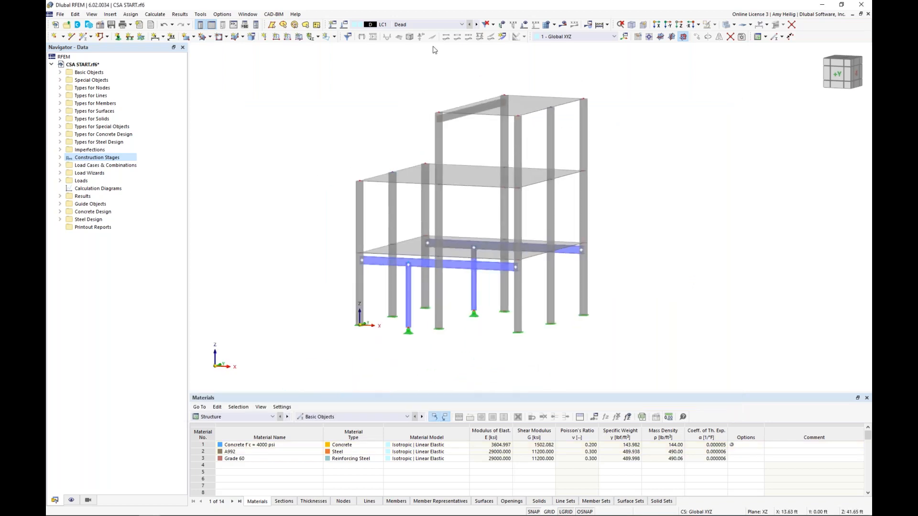
{"action": "left_click", "coordinate": [432, 26]}
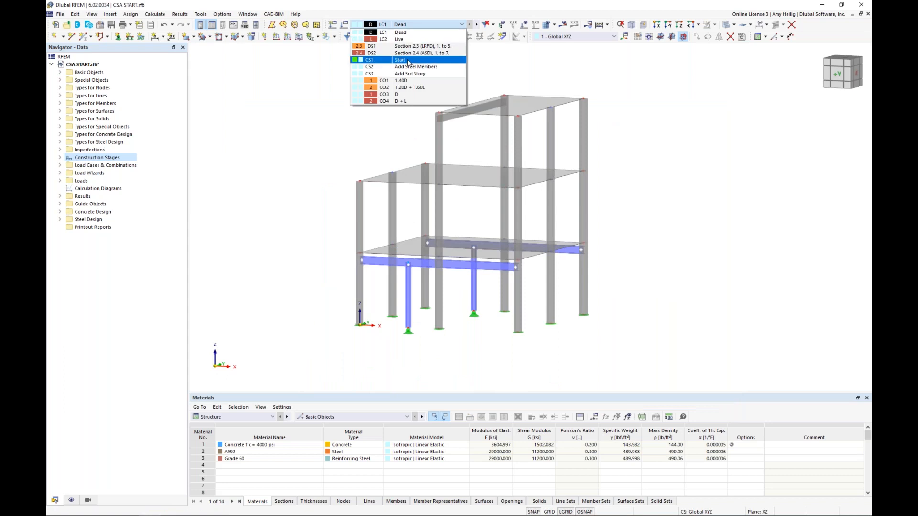
{"action": "left_click", "coordinate": [409, 61]}
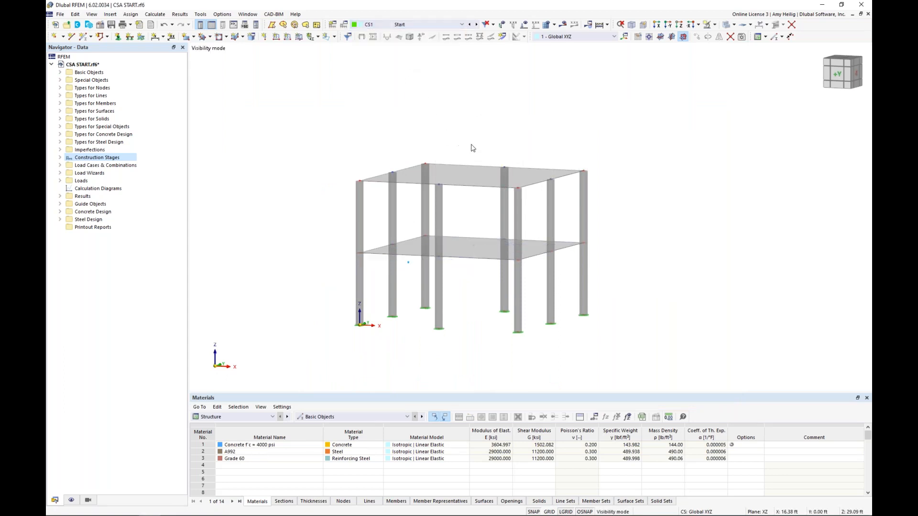
{"action": "middle_click_drag", "start_coordinate": [467, 145], "coordinate": [443, 155]}
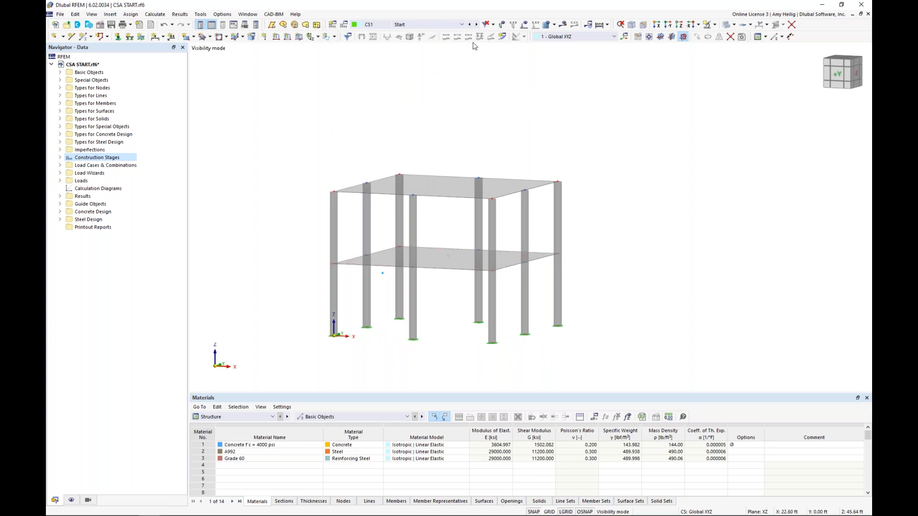
{"action": "left_click", "coordinate": [477, 24]}
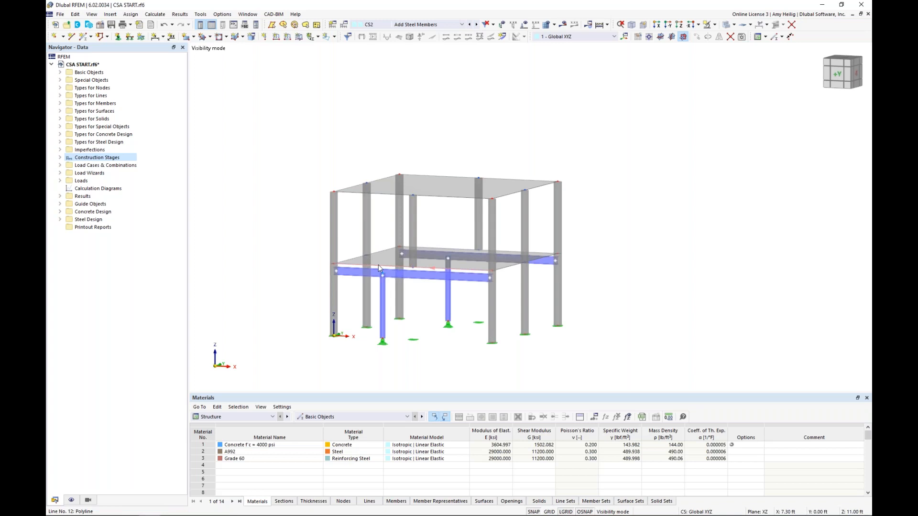
{"action": "left_click", "coordinate": [476, 25]}
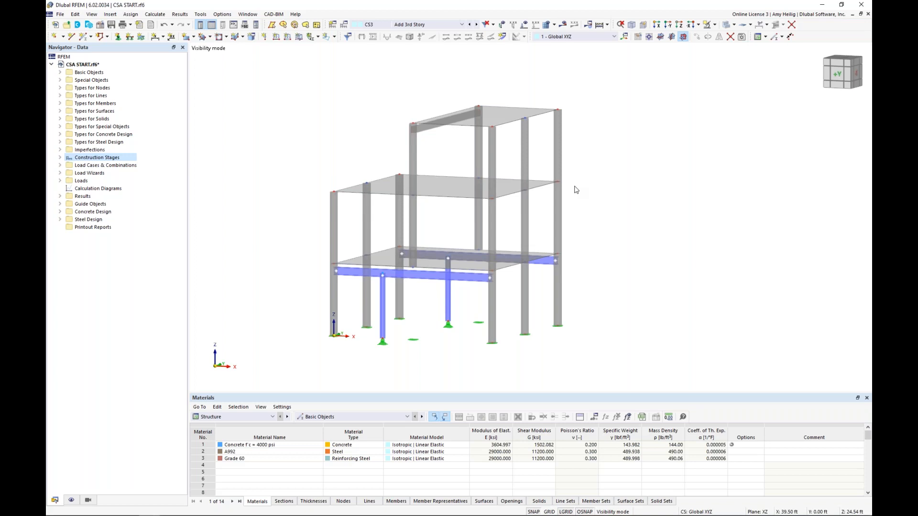
Turn on the load display and view the surface loads of load cases LC1 Dead and LC2 Live
{"action": "left_click", "coordinate": [458, 24]}
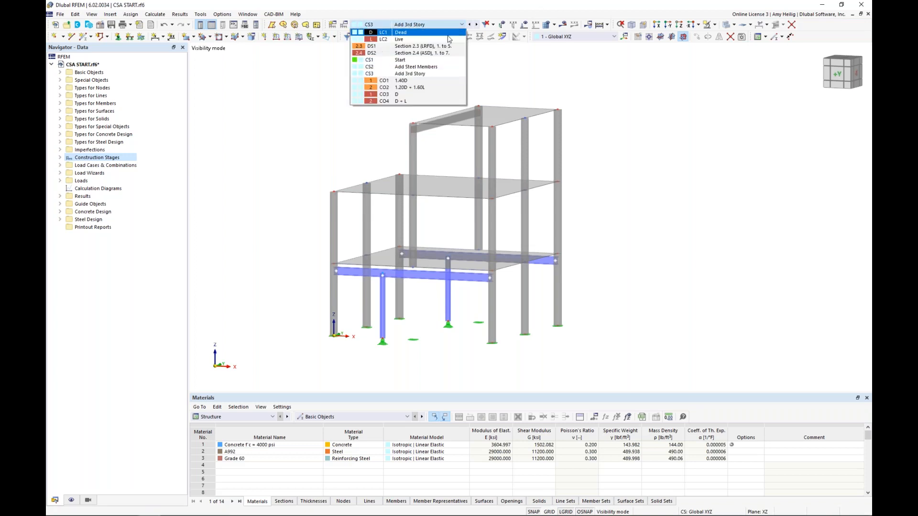
{"action": "left_click", "coordinate": [447, 35]}
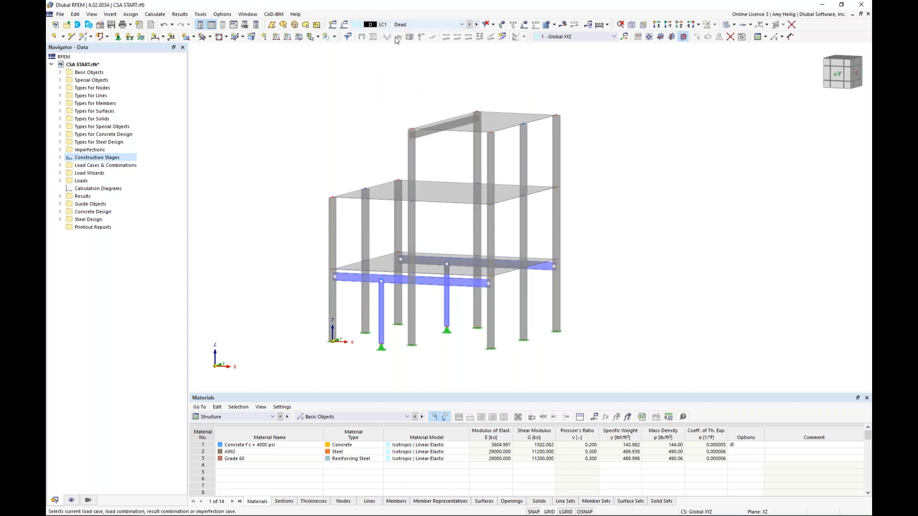
{"action": "left_click", "coordinate": [524, 25]}
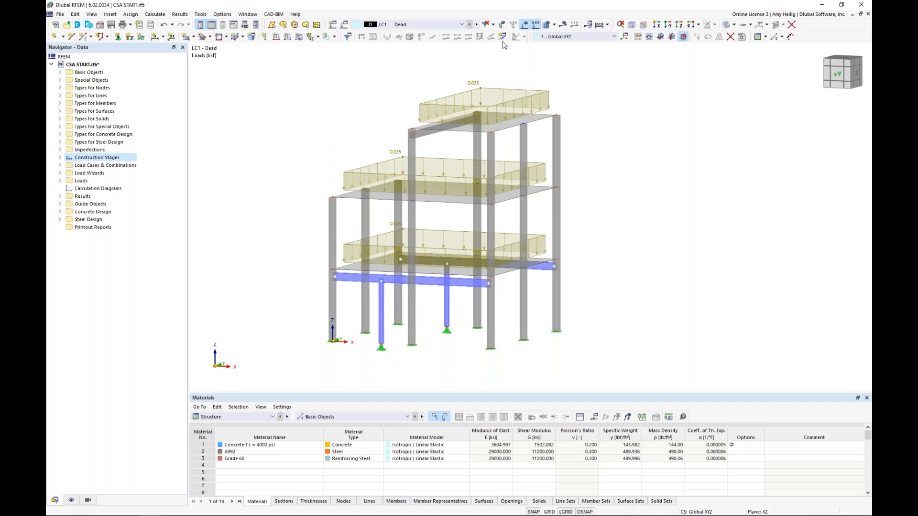
{"action": "left_click", "coordinate": [476, 24]}
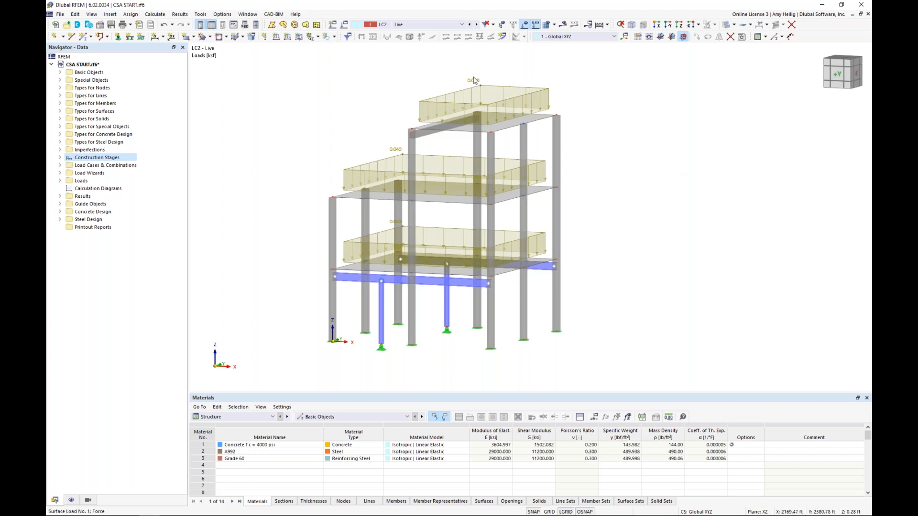
Review the settings of load cases LC1 Dead and LC2 Live, including the action categories available for the dead load
{"action": "left_click", "coordinate": [346, 27]}
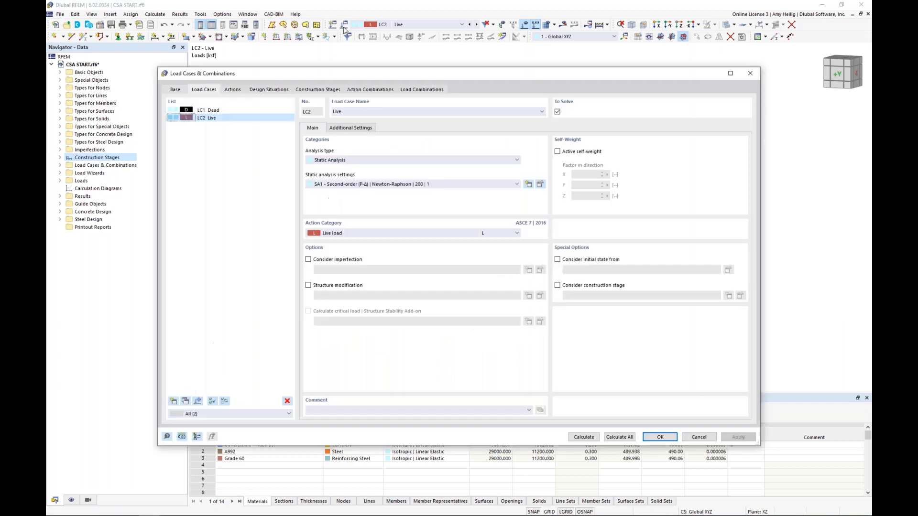
{"action": "left_click", "coordinate": [245, 113]}
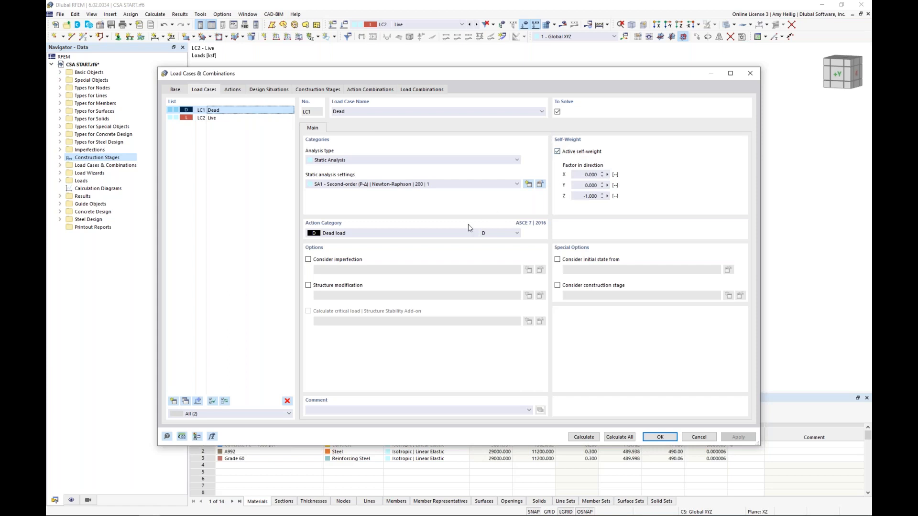
{"action": "left_click", "coordinate": [437, 233]}
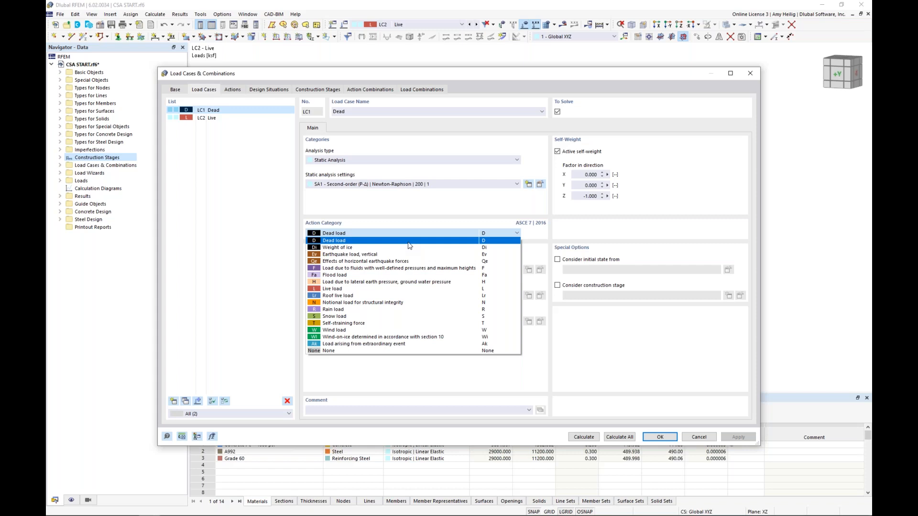
{"action": "left_click", "coordinate": [447, 208]}
{"action": "left_click", "coordinate": [208, 118]}
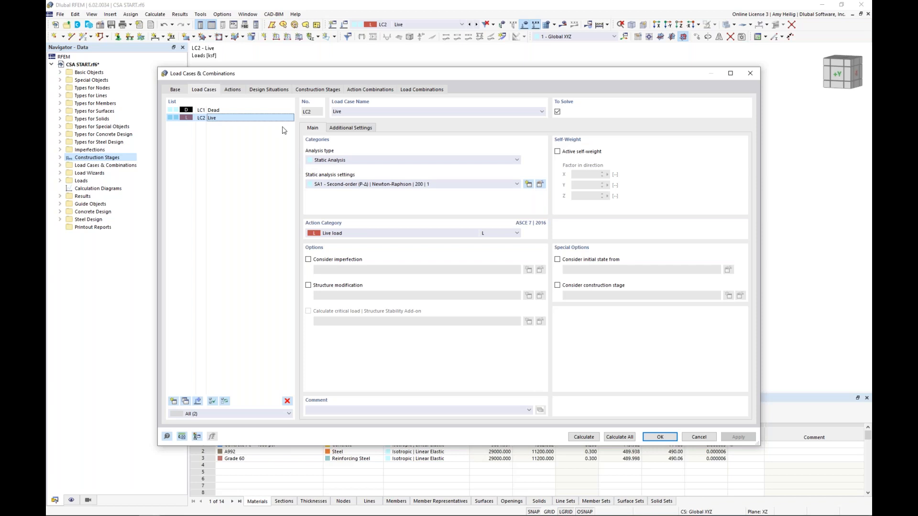
Review the available load combination standards, keep ASCE 7 as the standard group, and open the design situations
{"action": "left_click", "coordinate": [177, 90]}
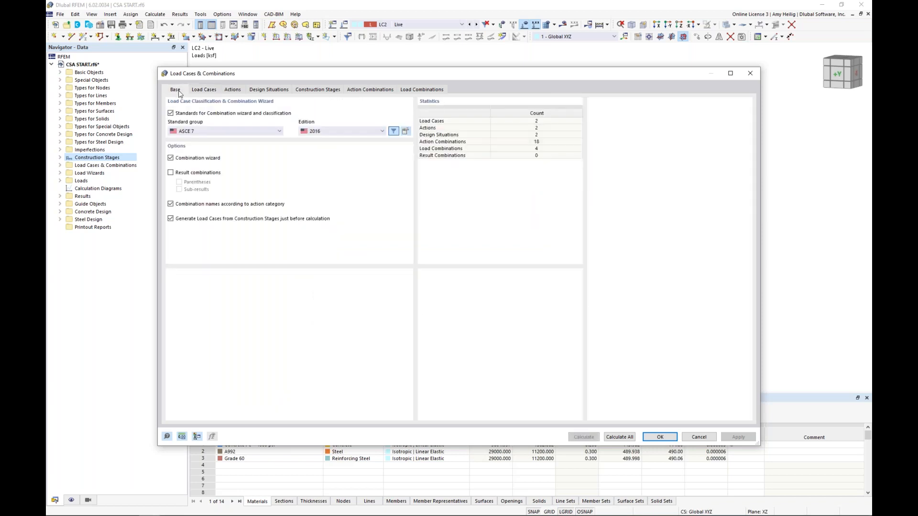
{"action": "left_click", "coordinate": [209, 131]}
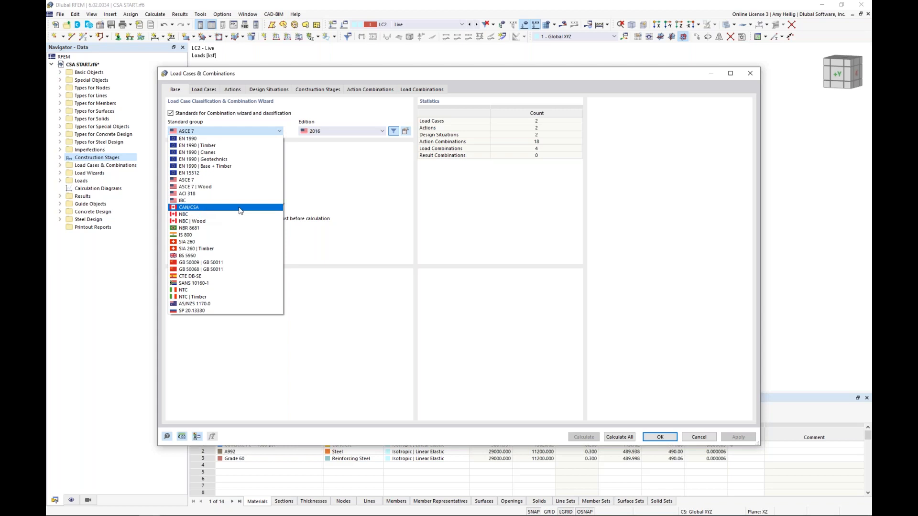
{"action": "left_click", "coordinate": [210, 180]}
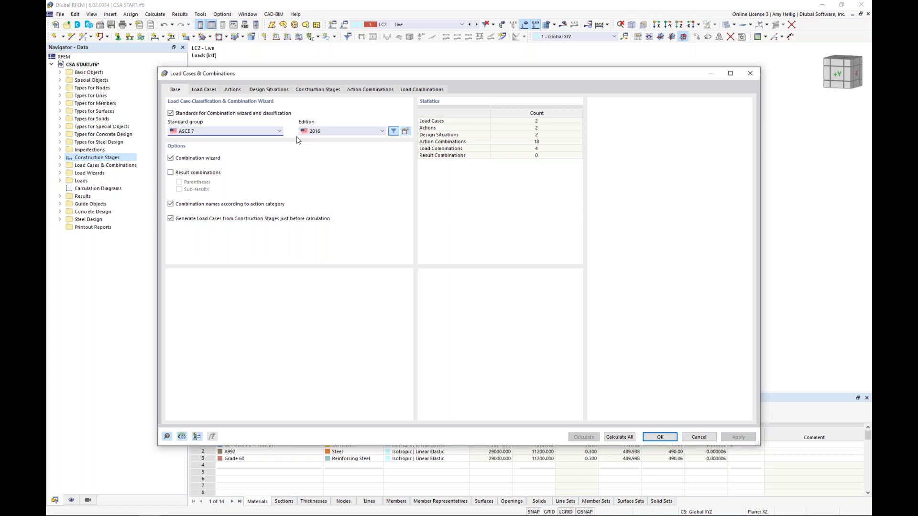
{"action": "left_click", "coordinate": [271, 91]}
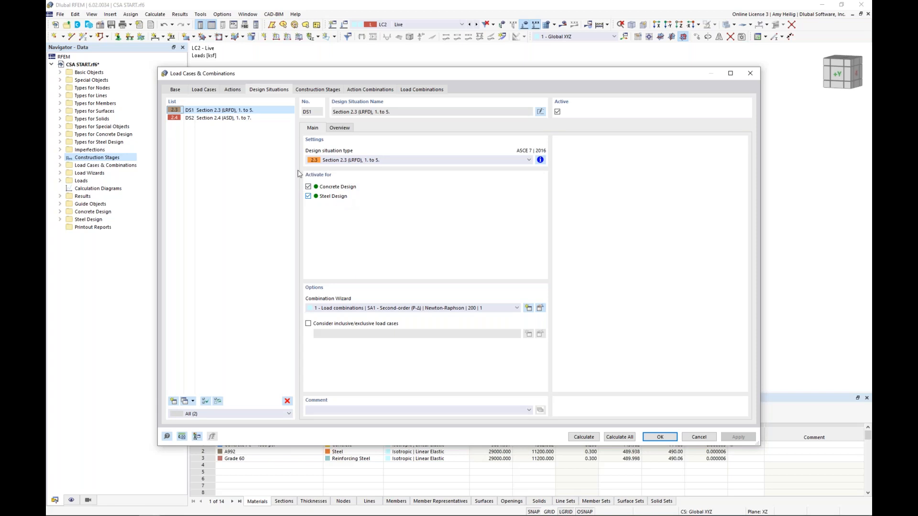
Review the ASCE 7 combination rules behind design situations DS1 Section 2.3 (LRFD) and DS2 Section 2.4 (ASD)
{"action": "left_click", "coordinate": [256, 112]}
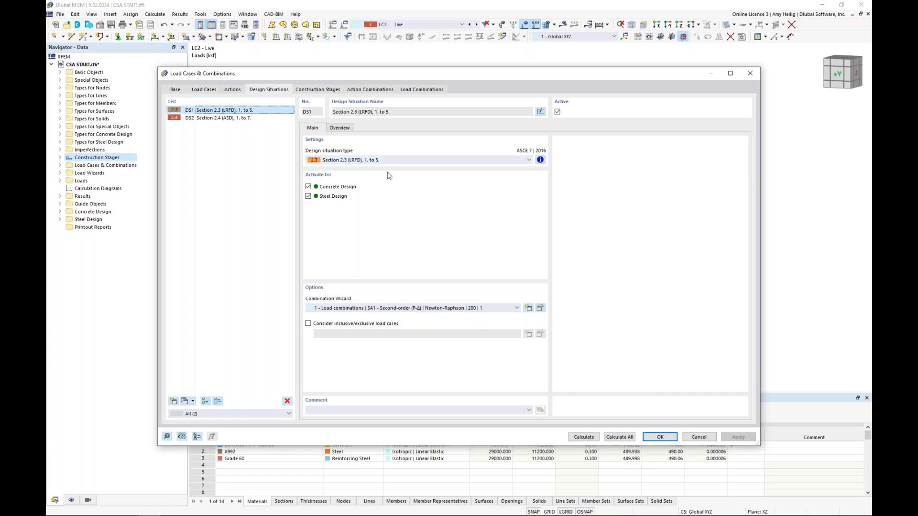
{"action": "left_click", "coordinate": [540, 160]}
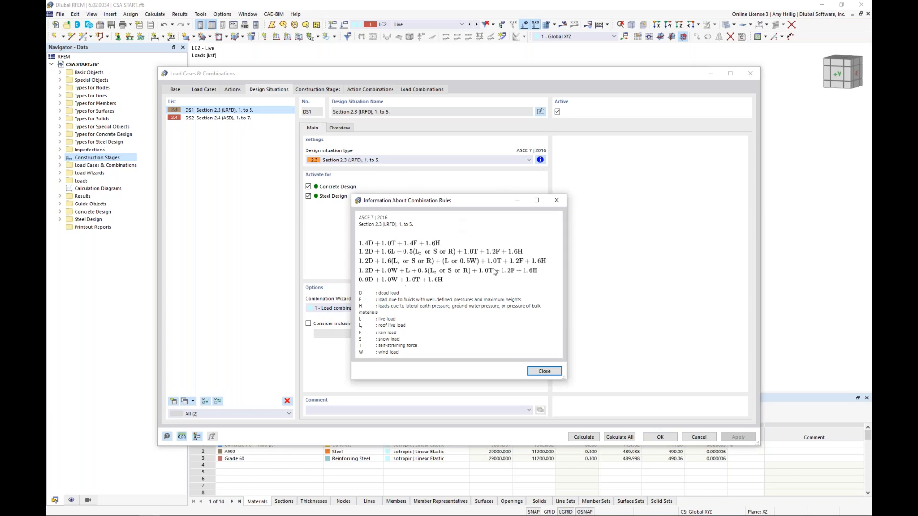
{"action": "left_click", "coordinate": [557, 200]}
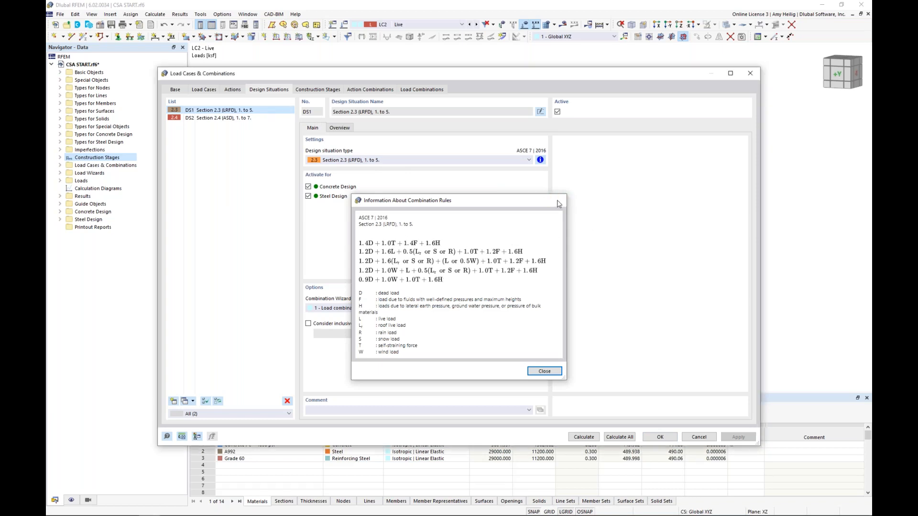
{"action": "left_click", "coordinate": [246, 119]}
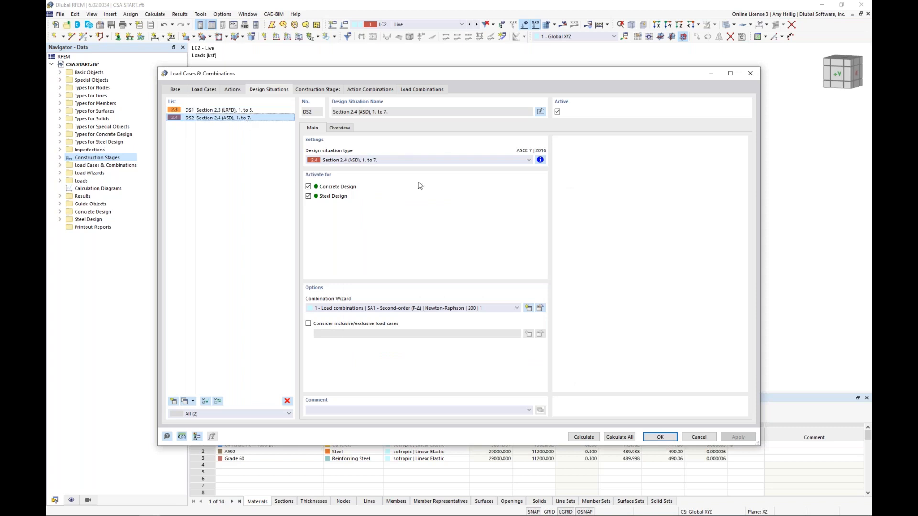
{"action": "left_click", "coordinate": [540, 160]}
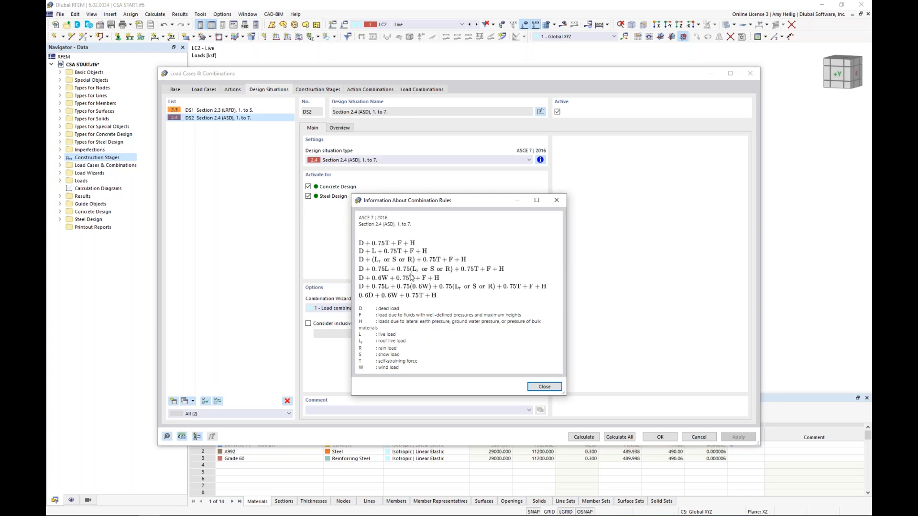
{"action": "left_click", "coordinate": [554, 203]}
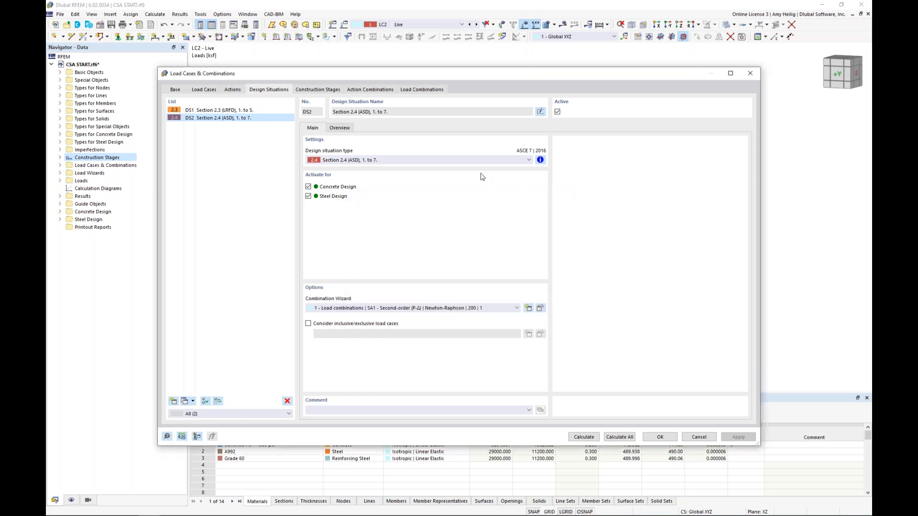
Review load combinations CO1 and CO3 and briefly uncover the model to view its live surface loads
{"action": "left_click", "coordinate": [418, 92]}
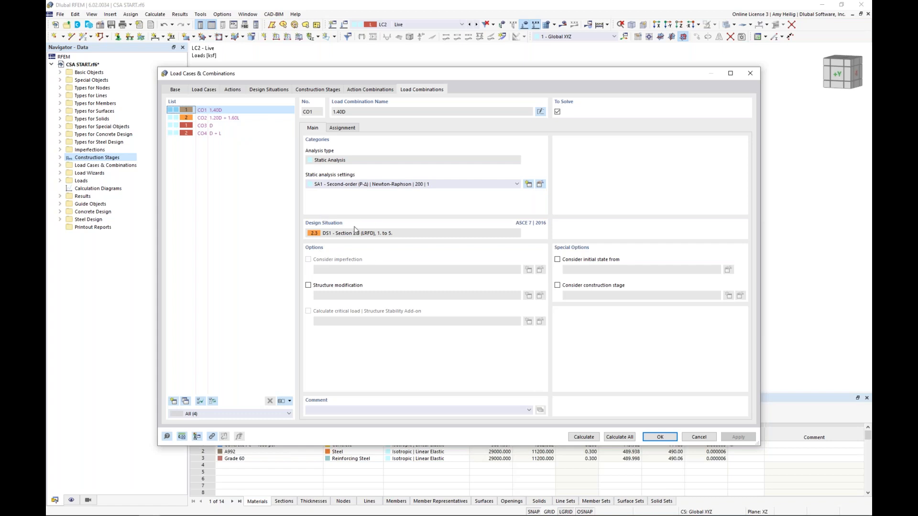
{"action": "left_click", "coordinate": [213, 126]}
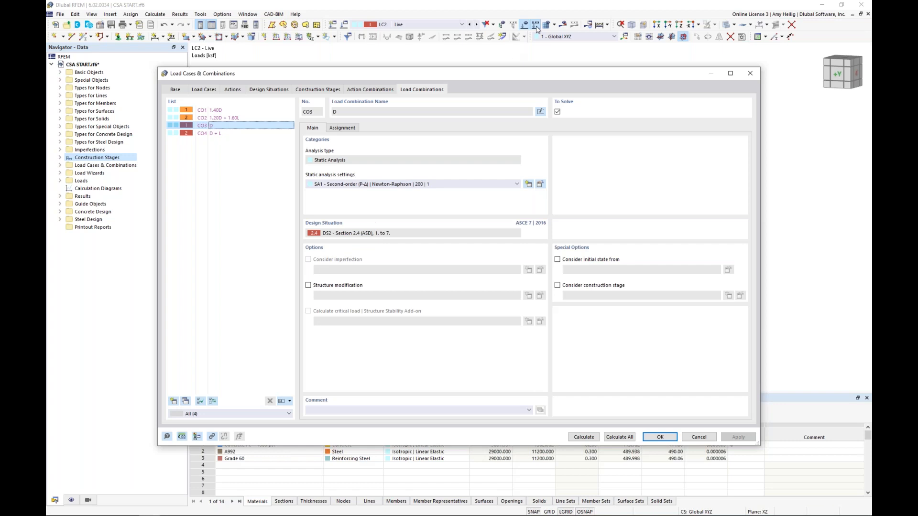
{"action": "left_click_drag", "start_coordinate": [499, 78], "coordinate": [487, 137]}
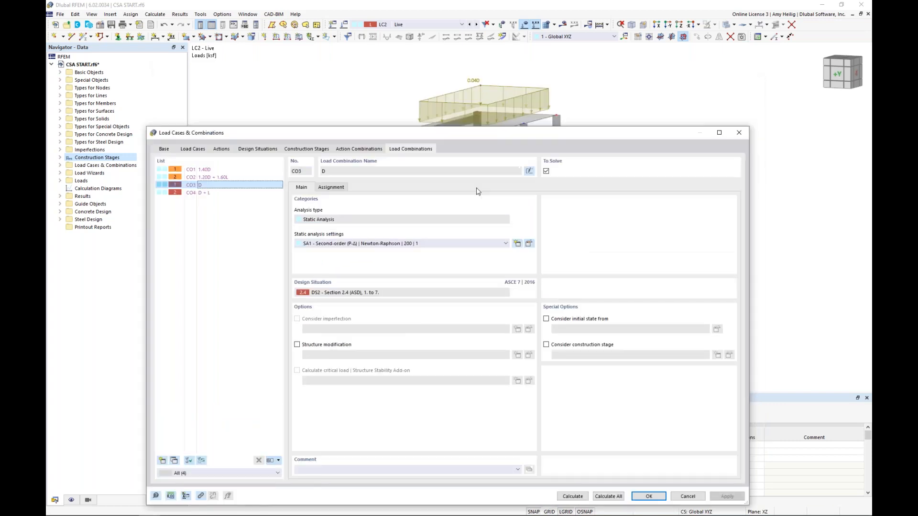
{"action": "left_click_drag", "start_coordinate": [476, 187], "coordinate": [470, 311]}
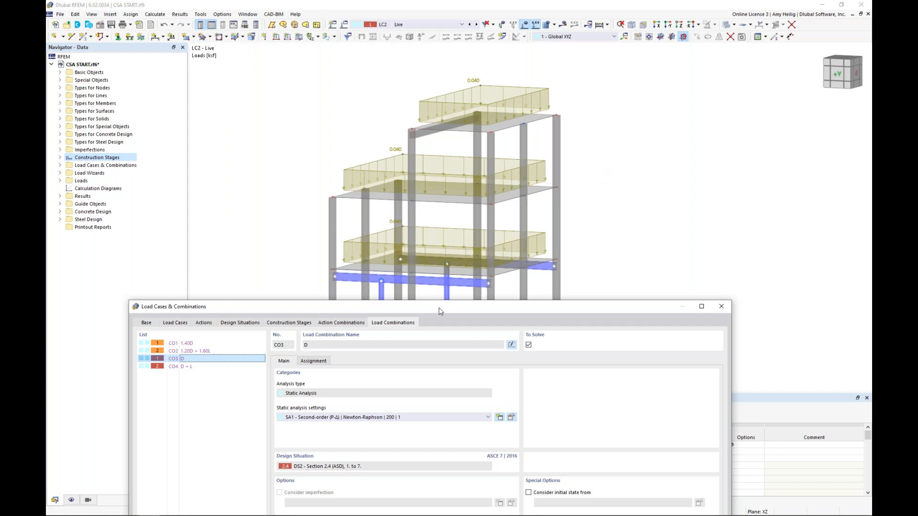
{"action": "left_click_drag", "start_coordinate": [448, 305], "coordinate": [483, 87]}
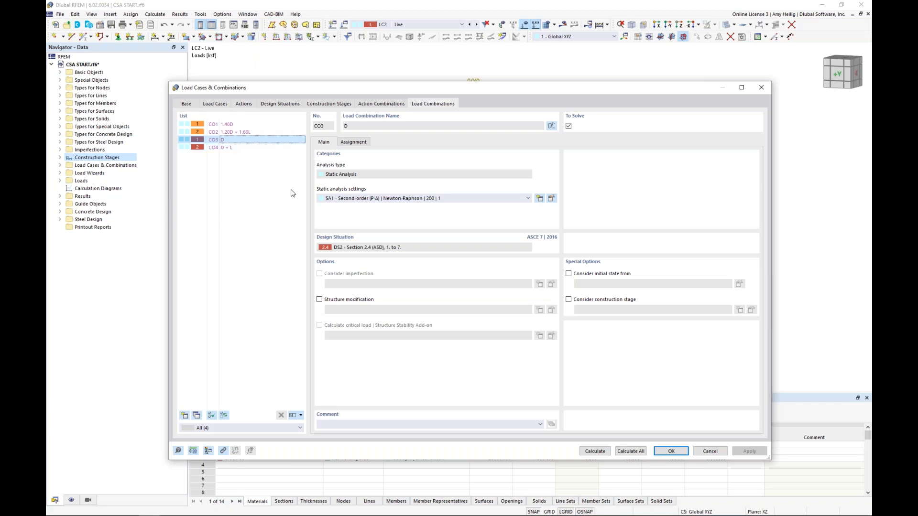
Review the main settings of construction stages CS1 Start, CS2 Add Steel Members and CS3 Add 3rd Story
{"action": "left_click", "coordinate": [336, 104]}
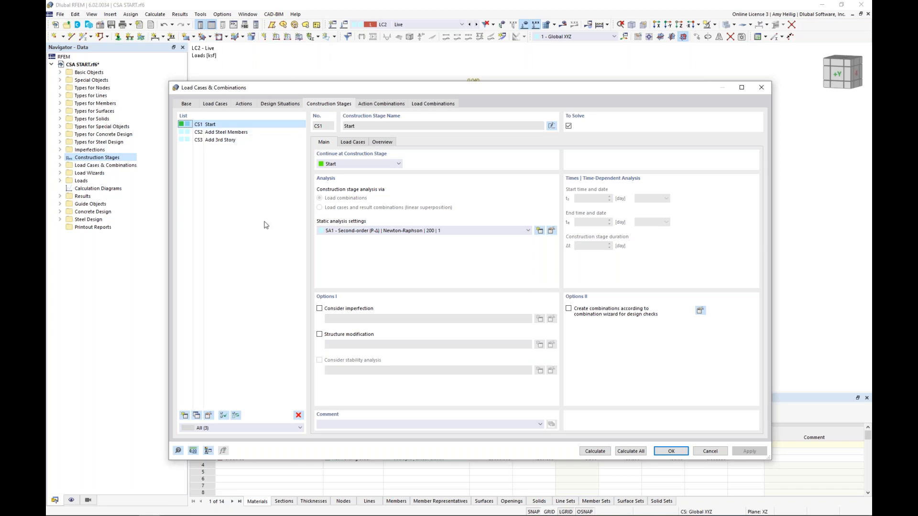
{"action": "left_click", "coordinate": [218, 132]}
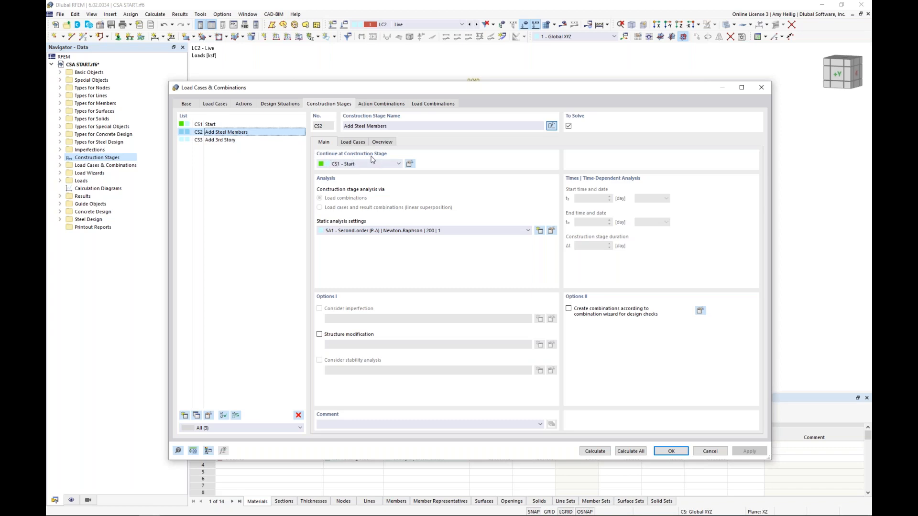
{"action": "left_click", "coordinate": [224, 139]}
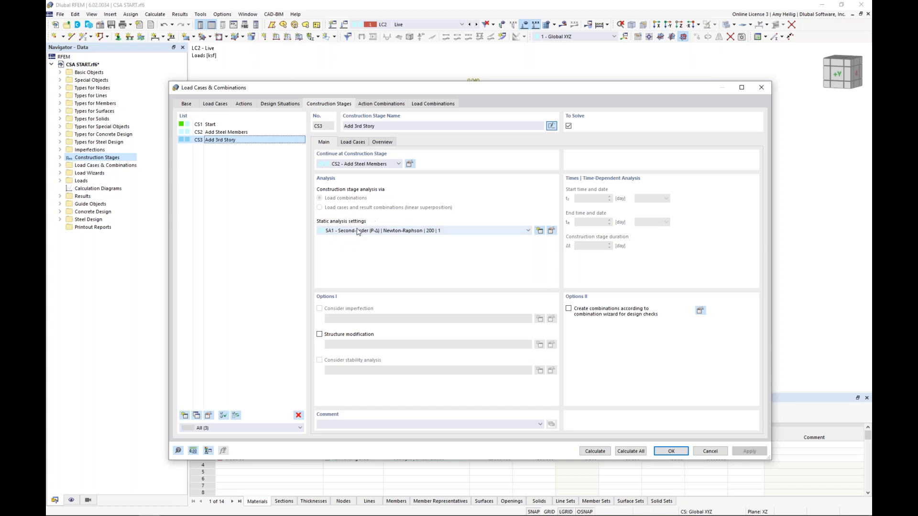
Inspect the static analysis settings SA1 used by CS1 Start, including the available analysis types, without changing them
{"action": "left_click", "coordinate": [233, 125]}
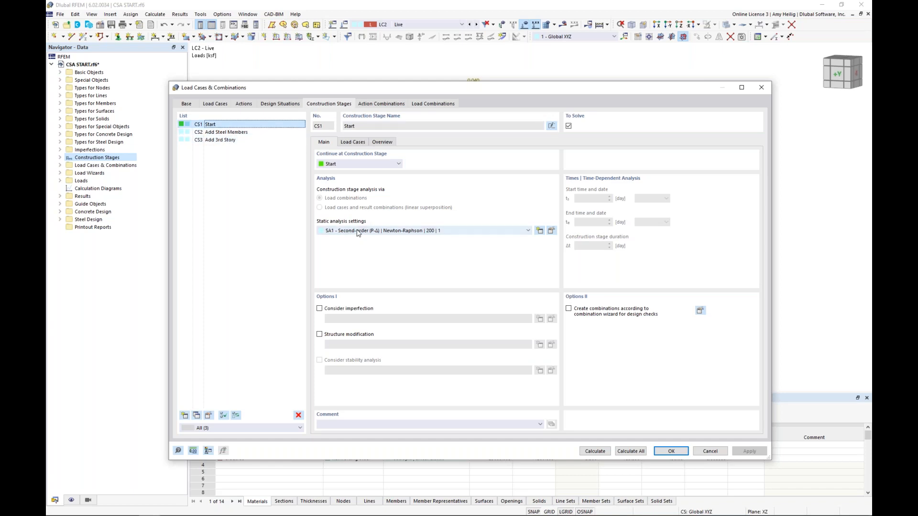
{"action": "left_click", "coordinate": [552, 232]}
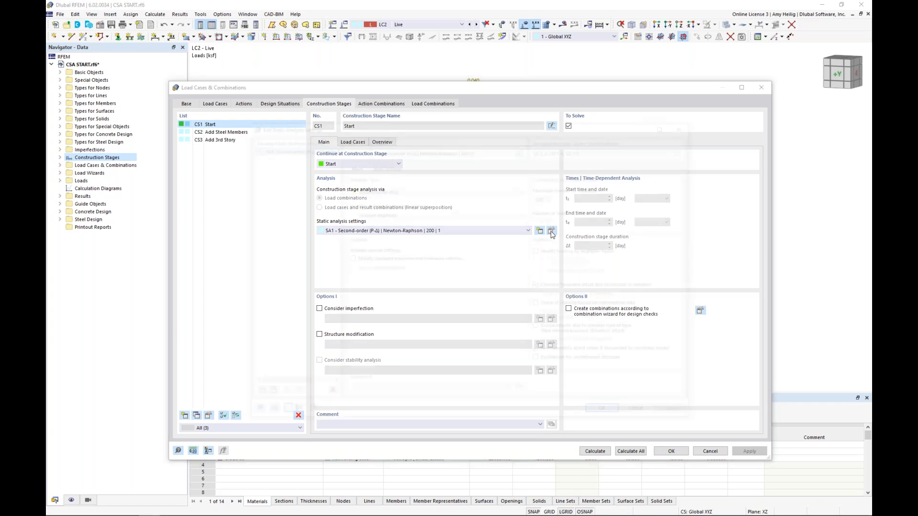
{"action": "left_click", "coordinate": [436, 190]}
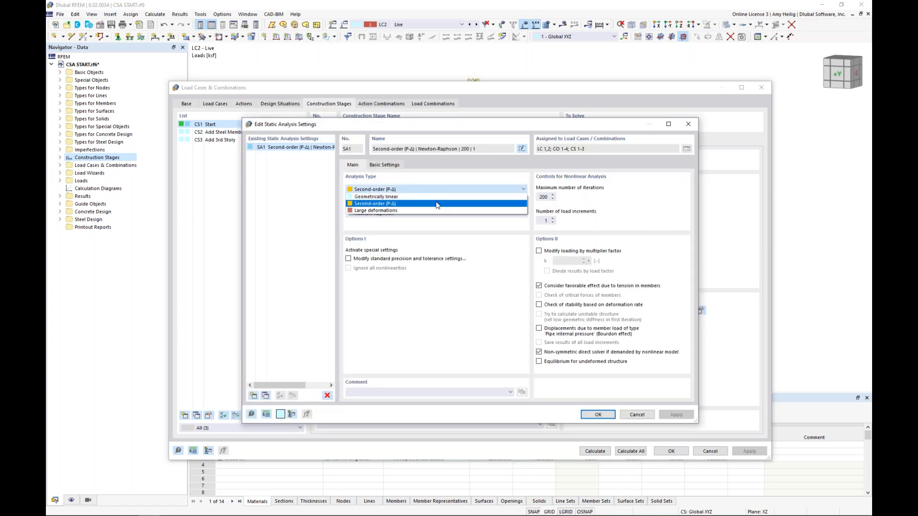
{"action": "key", "text": "Escape"}
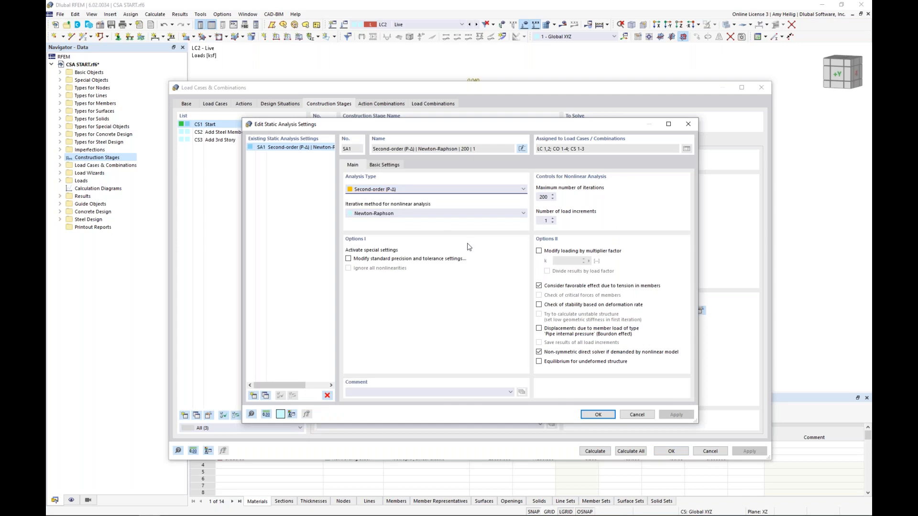
{"action": "left_click", "coordinate": [641, 415]}
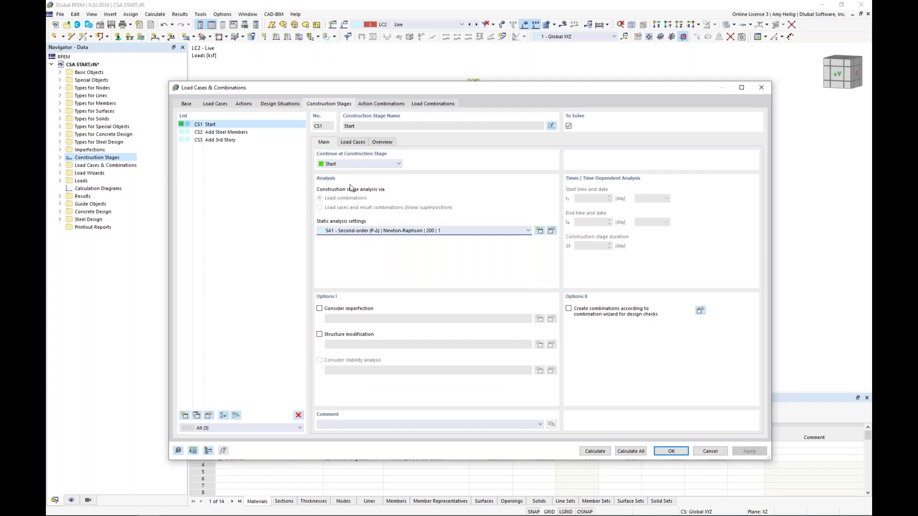
Compare the design situation settings of DS2 with the analysis settings of construction stage CS1 Start
{"action": "left_click", "coordinate": [279, 104]}
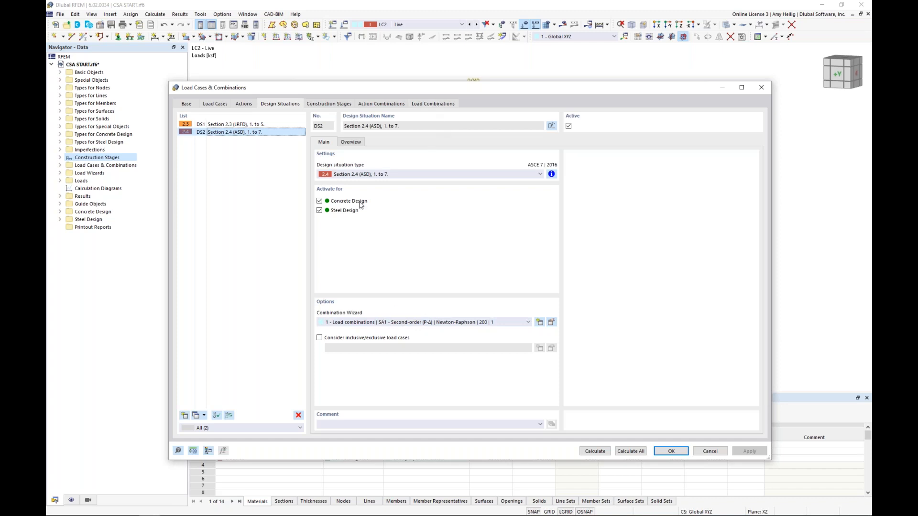
{"action": "left_click", "coordinate": [321, 106]}
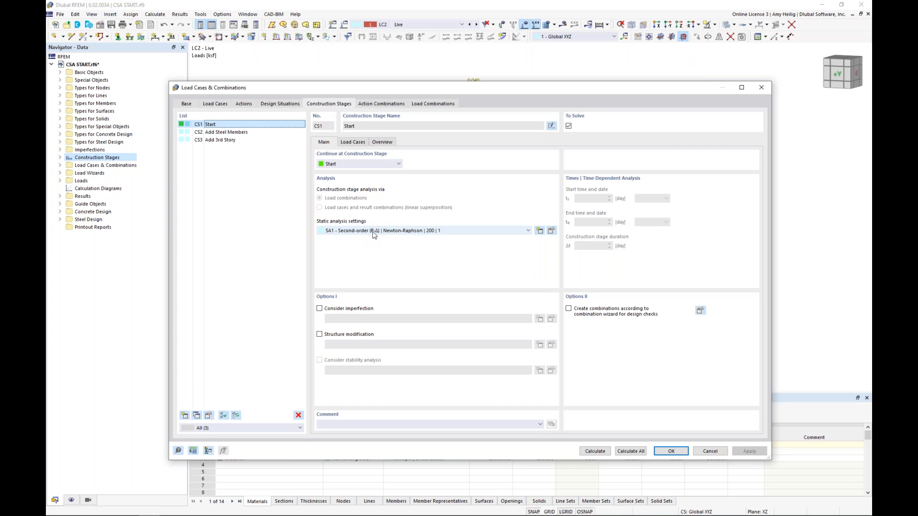
{"action": "left_click", "coordinate": [280, 105]}
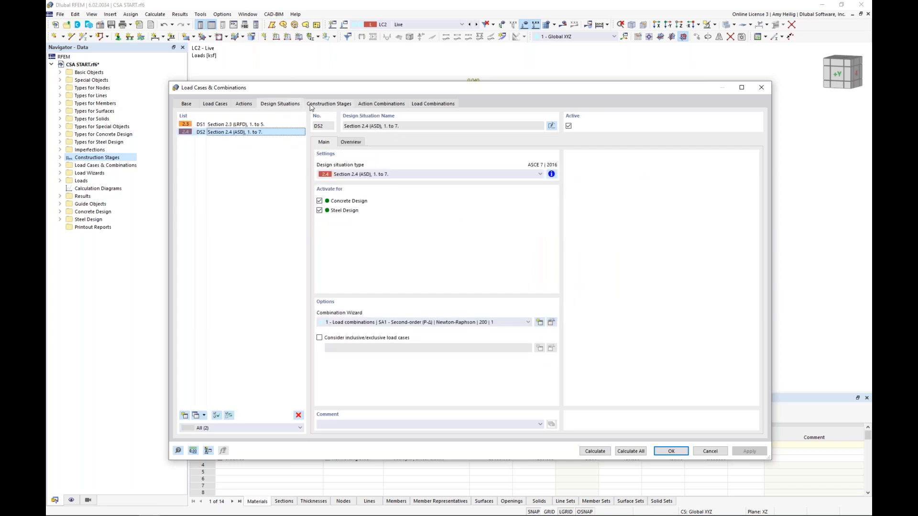
{"action": "left_click", "coordinate": [311, 105]}
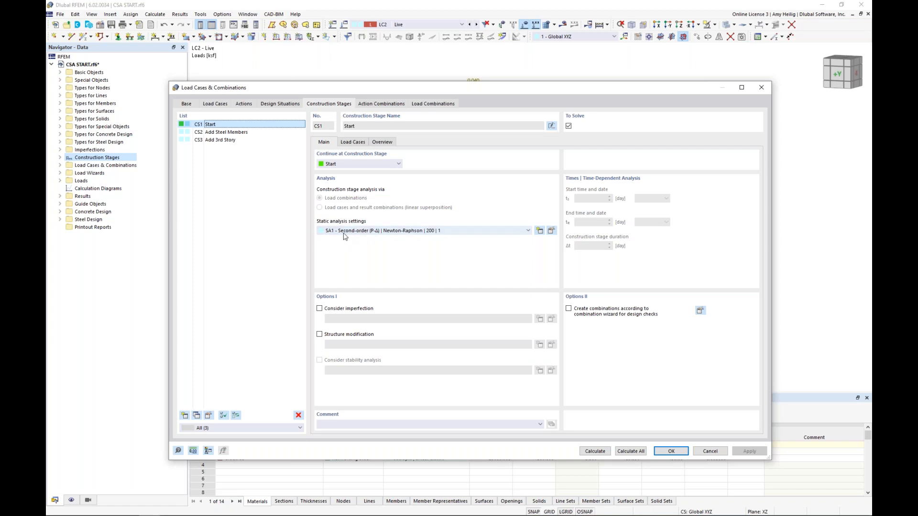
{"action": "left_click", "coordinate": [280, 104]}
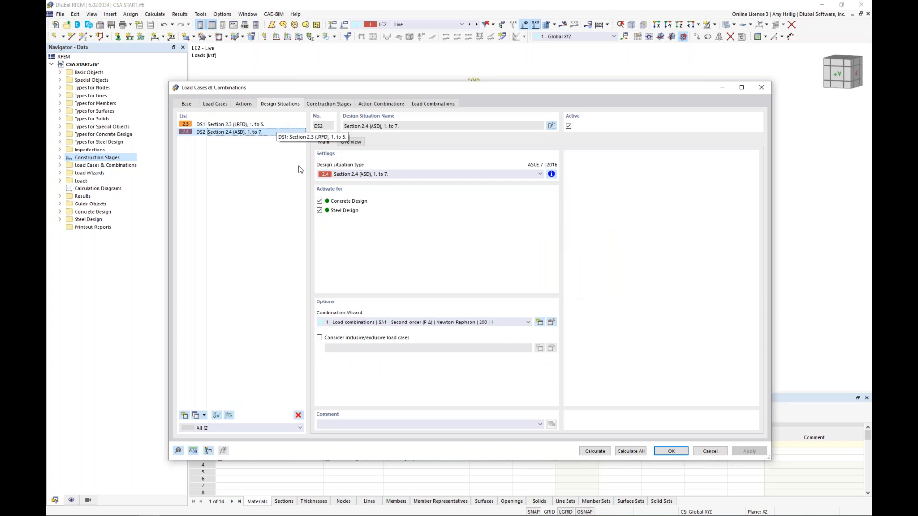
Assign load cases LC1 Dead as permanent and LC2 Live as non-permanent to construction stage CS1 Start
{"action": "left_click", "coordinate": [330, 104]}
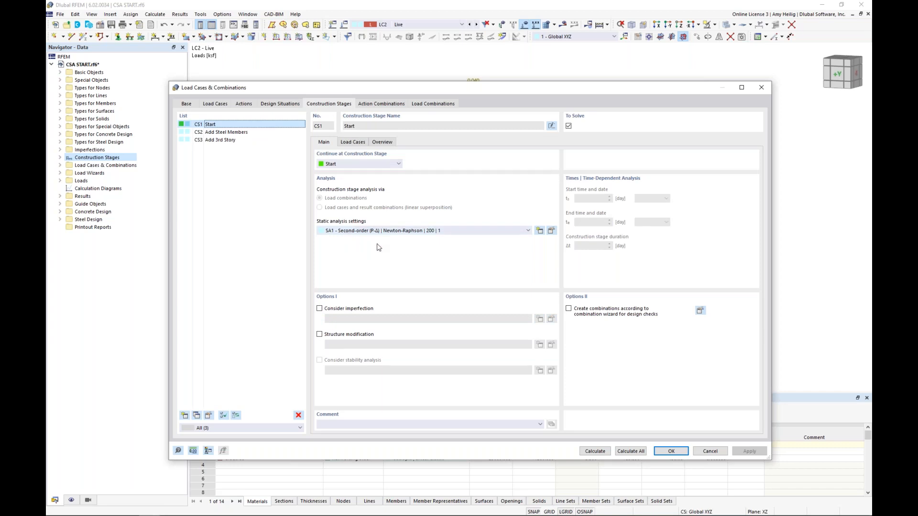
{"action": "left_click", "coordinate": [353, 143]}
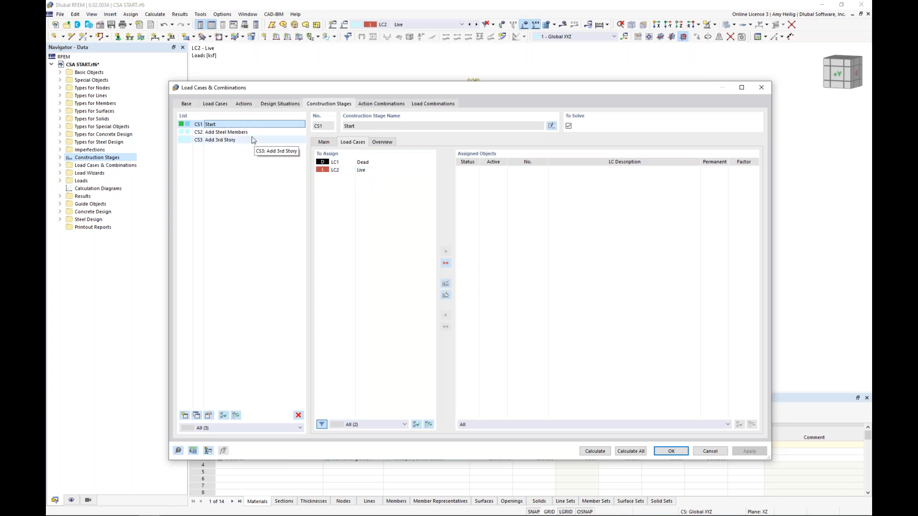
{"action": "double_click", "coordinate": [370, 162]}
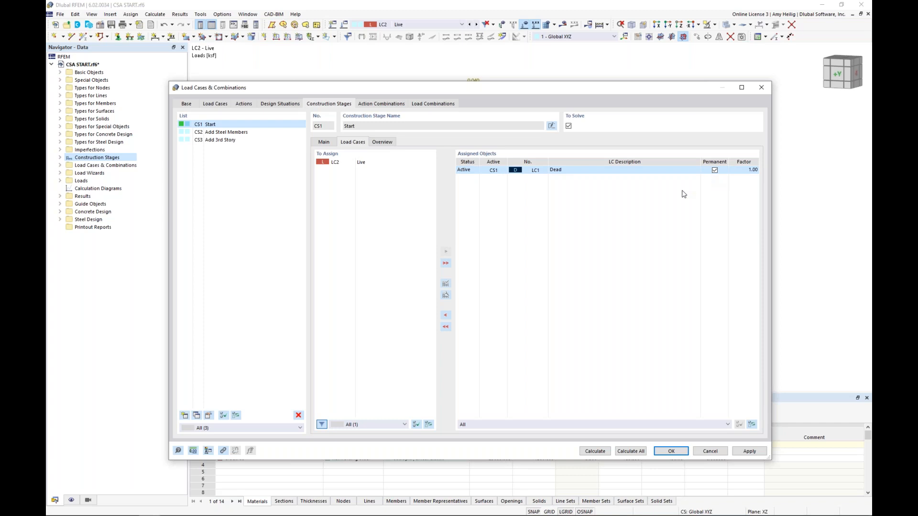
{"action": "left_click", "coordinate": [379, 166]}
{"action": "double_click", "coordinate": [379, 166]}
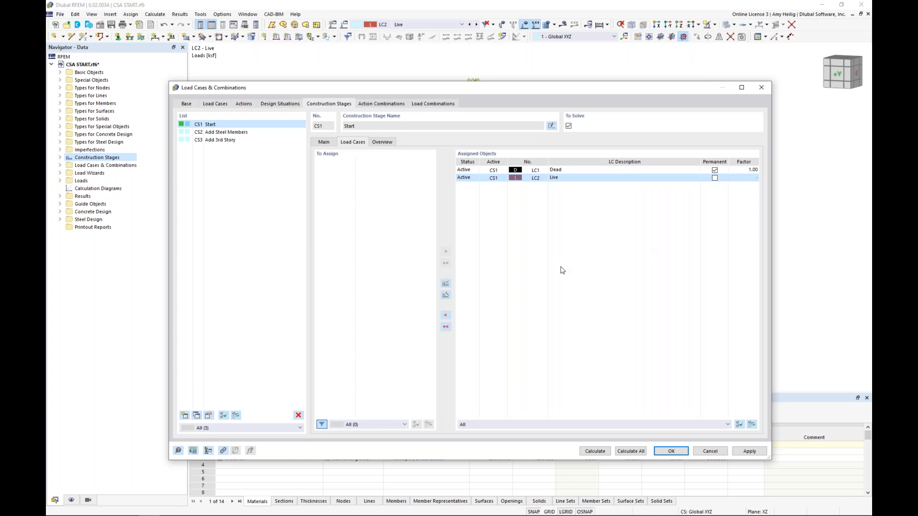
Filter the assigned load cases of CS2 Add Steel Members to Current CS and check the live loads on the model
{"action": "left_click", "coordinate": [236, 136]}
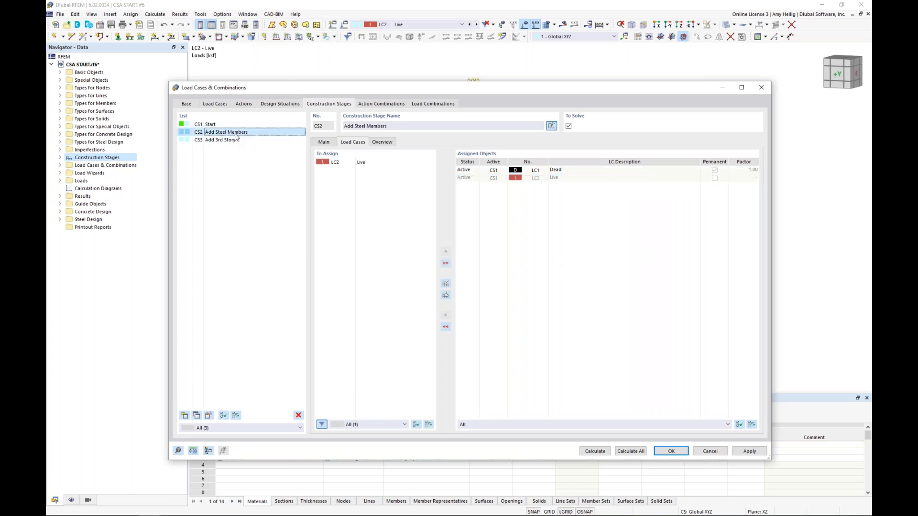
{"action": "left_click", "coordinate": [515, 424]}
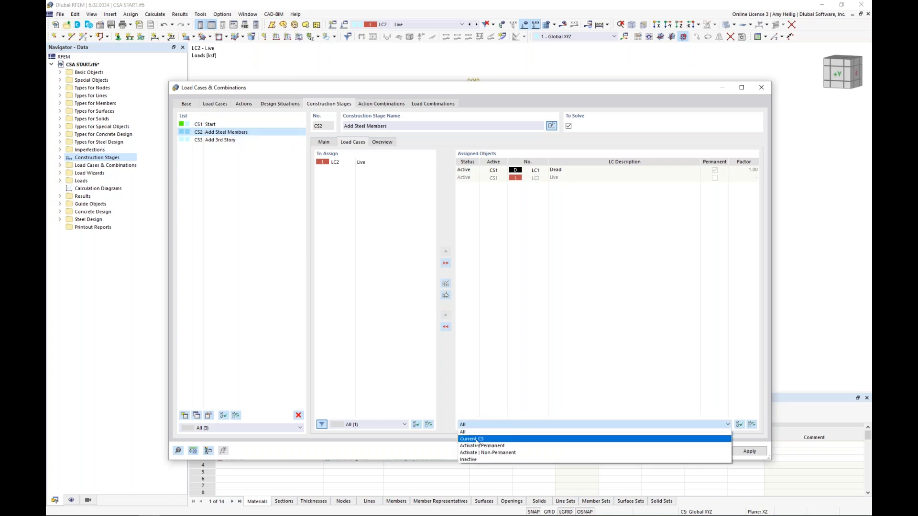
{"action": "left_click", "coordinate": [480, 439]}
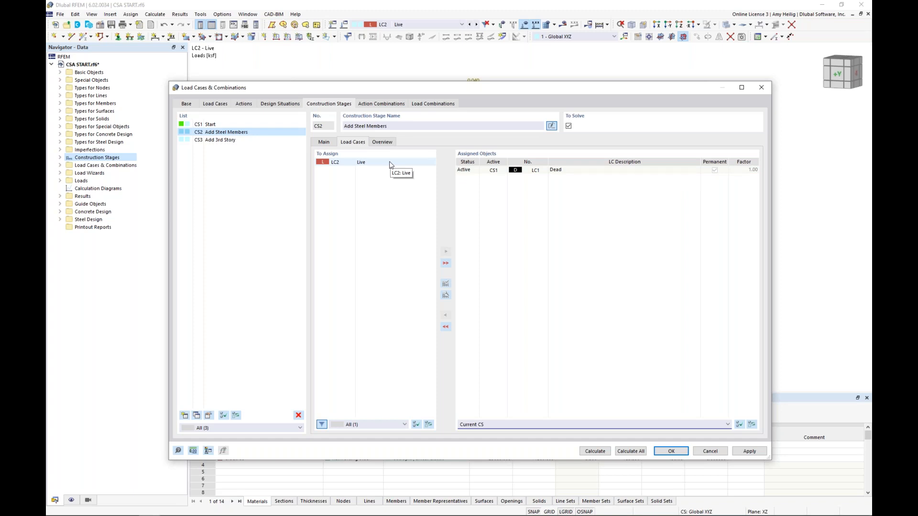
{"action": "left_click_drag", "start_coordinate": [354, 90], "coordinate": [347, 352]}
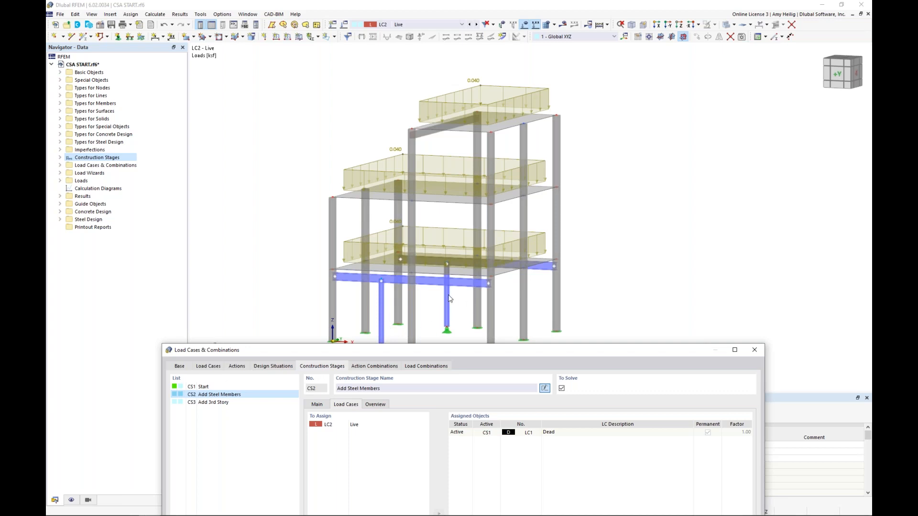
{"action": "left_click_drag", "start_coordinate": [425, 350], "coordinate": [441, 79]}
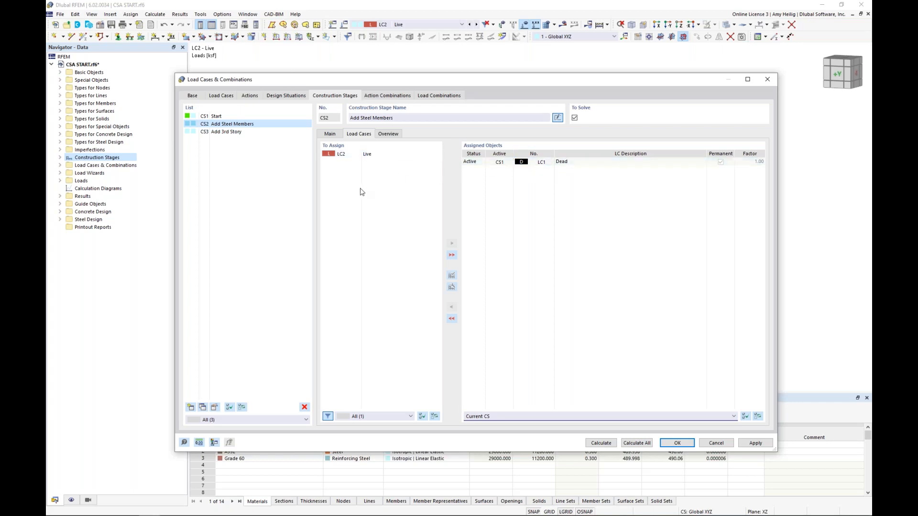
Assign load case LC2 Live as non-permanent to construction stage CS3 Add 3rd Story
{"action": "left_click", "coordinate": [234, 133]}
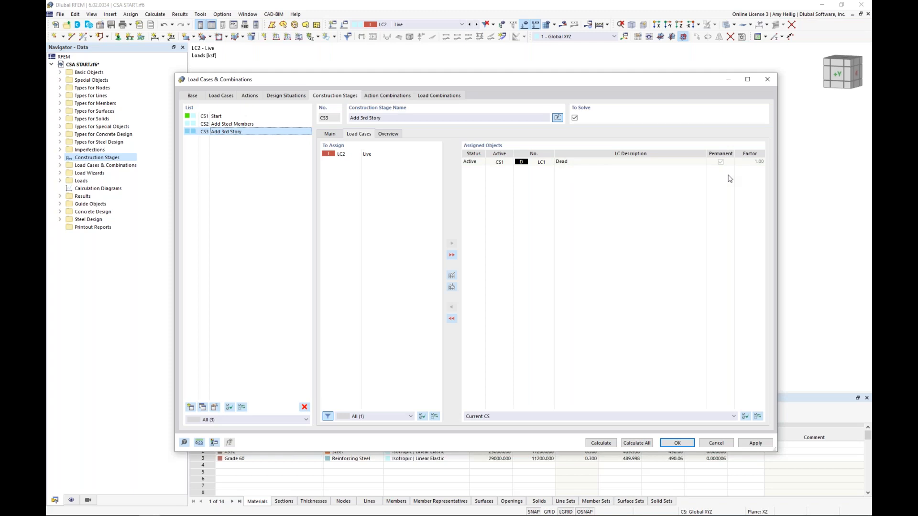
{"action": "left_click", "coordinate": [396, 156]}
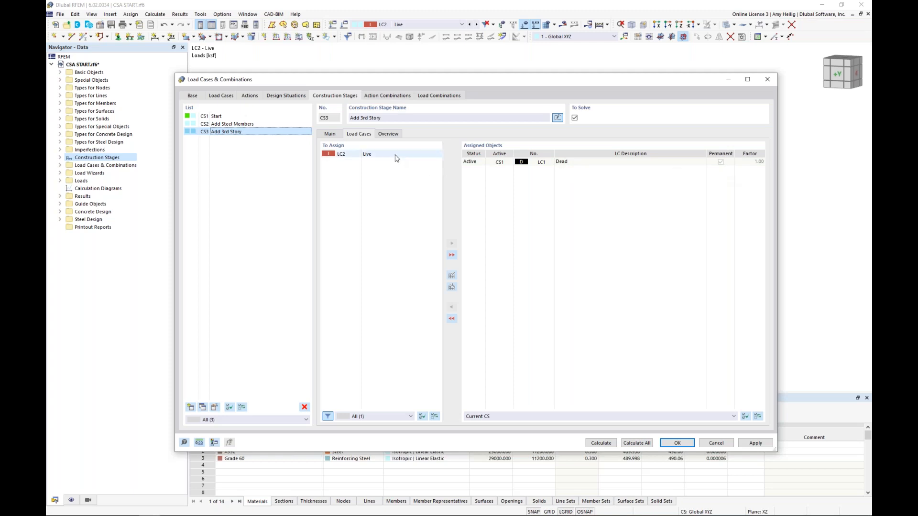
{"action": "double_click", "coordinate": [396, 156]}
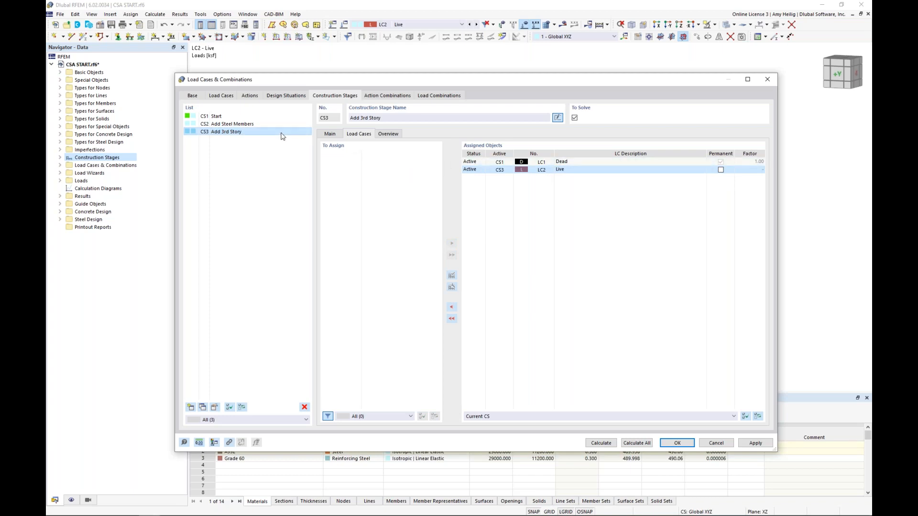
Enable combinations according to the combination wizard for CS1 Start and make the wizard consider construction stages only
{"action": "left_click", "coordinate": [328, 134]}
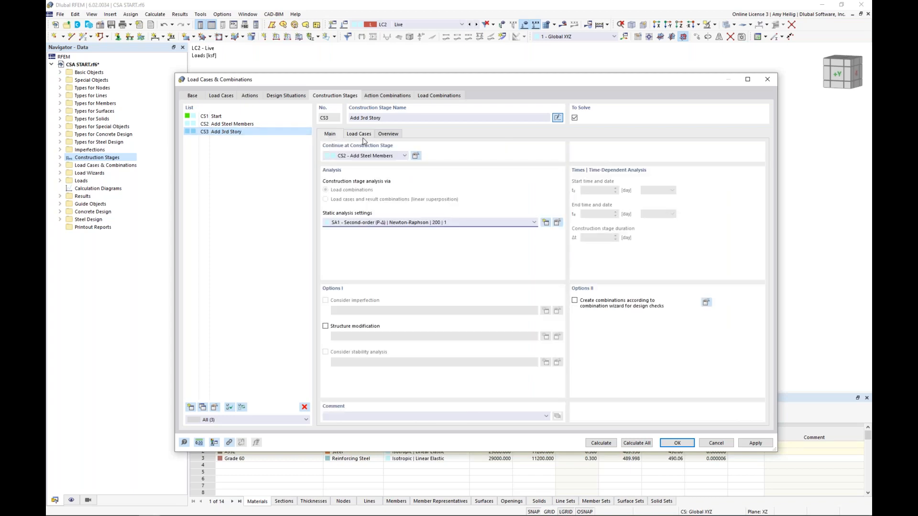
{"action": "left_click", "coordinate": [235, 118]}
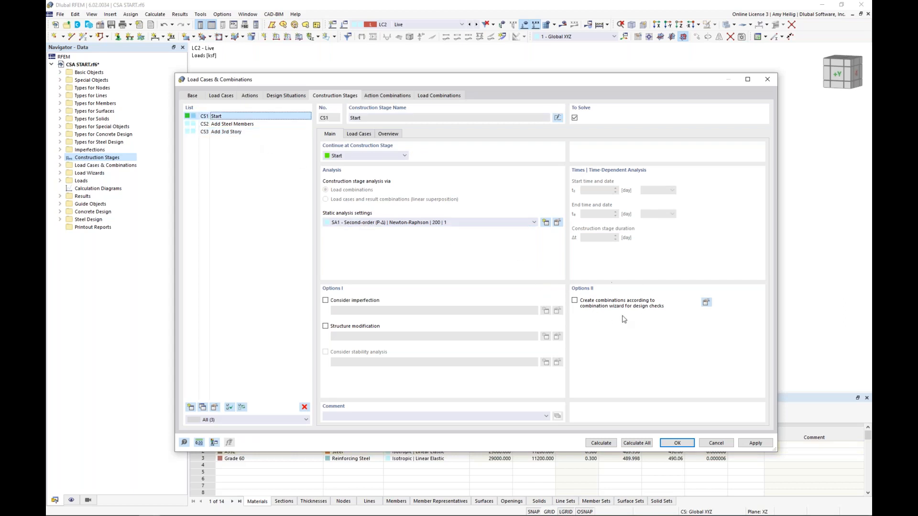
{"action": "left_click", "coordinate": [575, 301]}
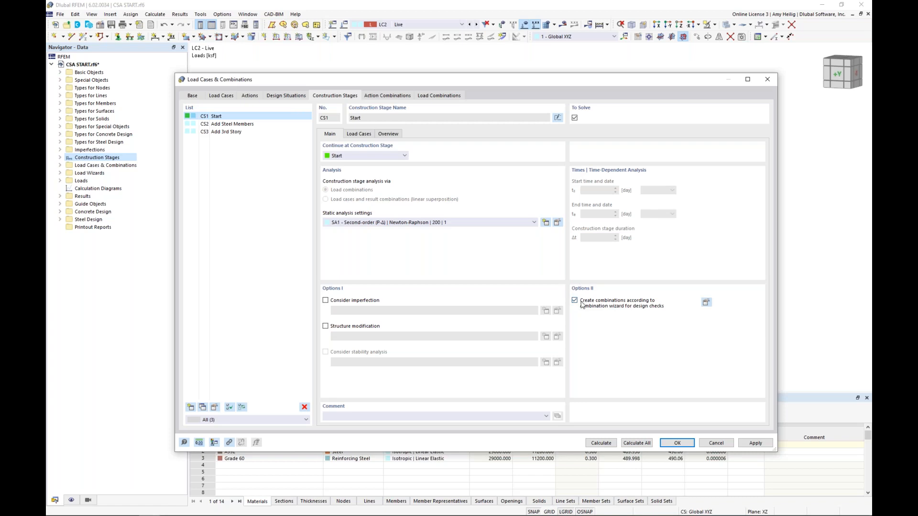
{"action": "left_click", "coordinate": [706, 303]}
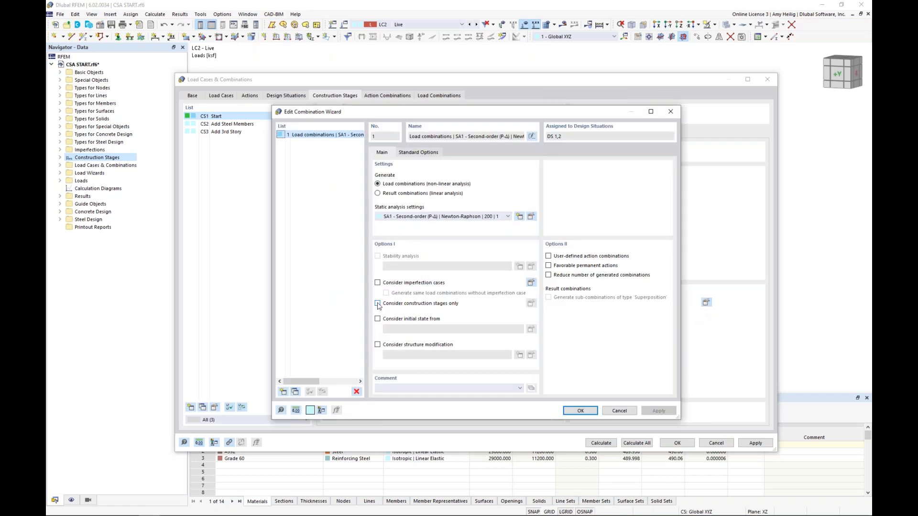
{"action": "left_click", "coordinate": [378, 303]}
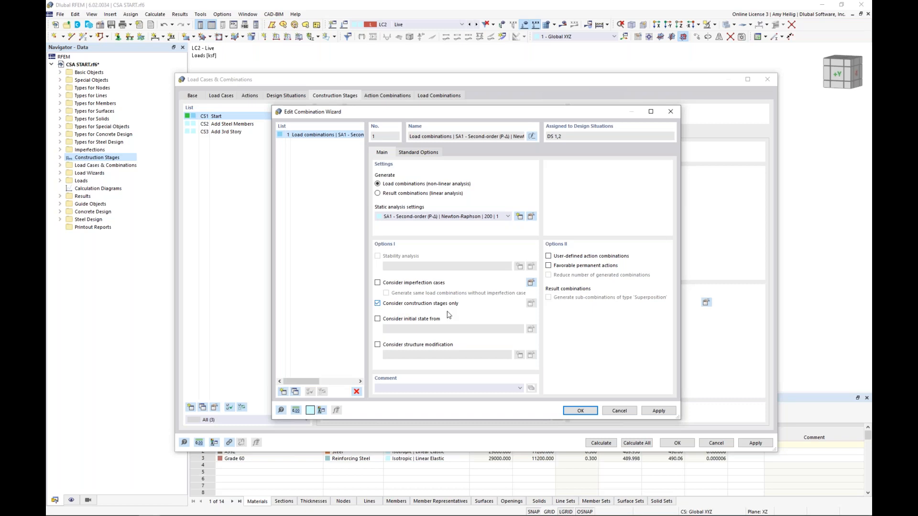
{"action": "left_click", "coordinate": [581, 411]}
Enable wizard-based combinations for CS2 Add Steel Members and CS3 Add 3rd Story and check the combination wizard settings
{"action": "left_click", "coordinate": [224, 125]}
{"action": "left_click", "coordinate": [220, 133]}
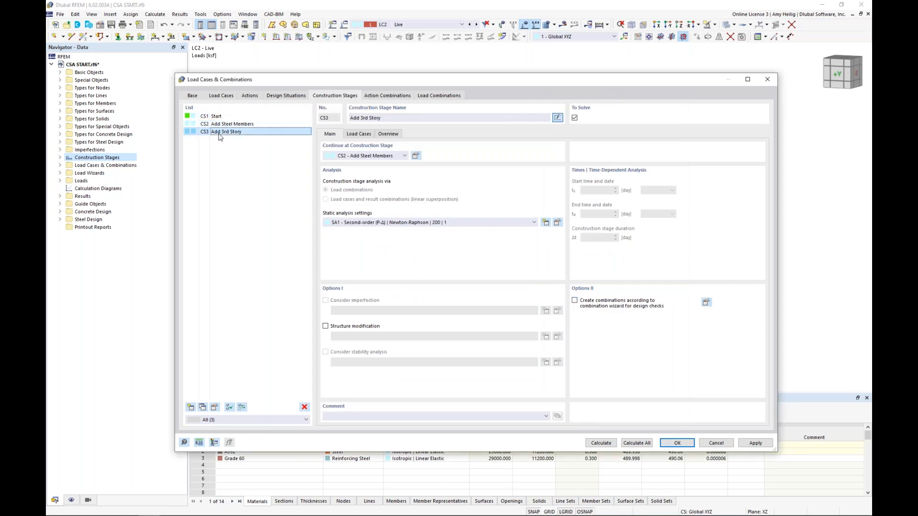
{"action": "left_click", "coordinate": [707, 303]}
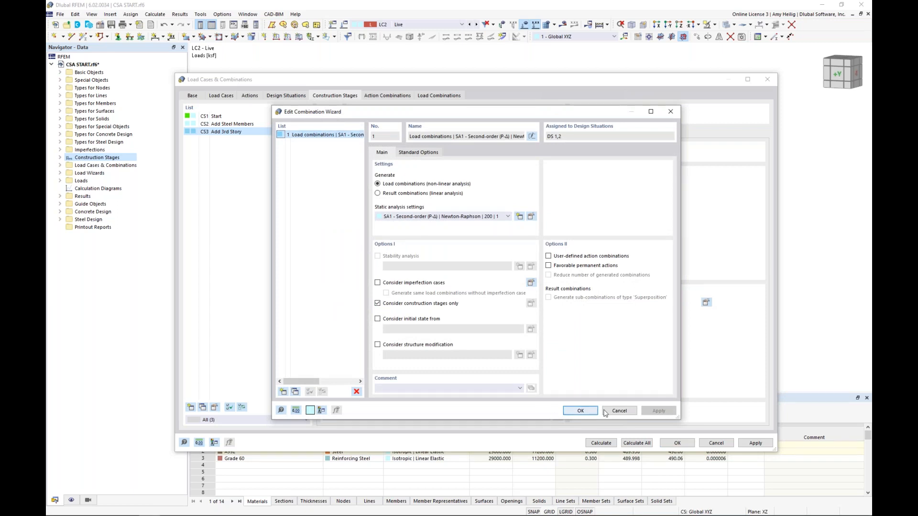
{"action": "left_click", "coordinate": [580, 411]}
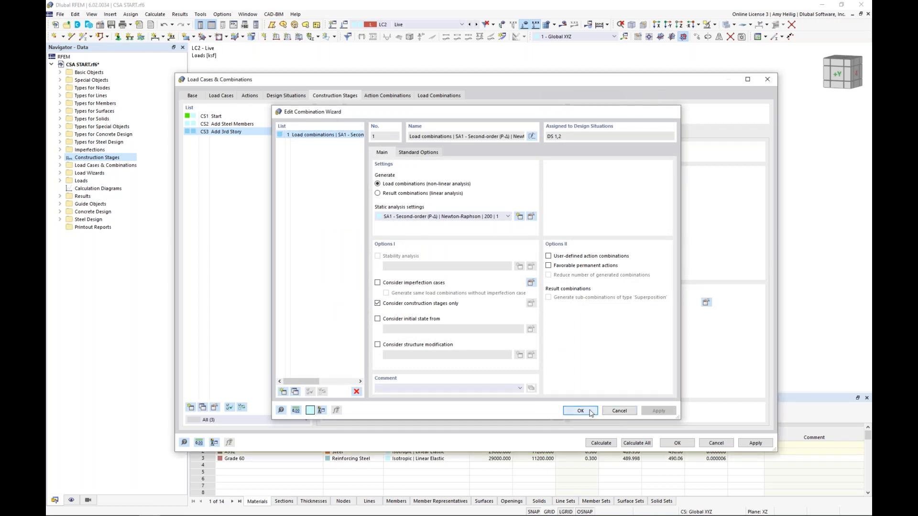
{"action": "left_click", "coordinate": [247, 117]}
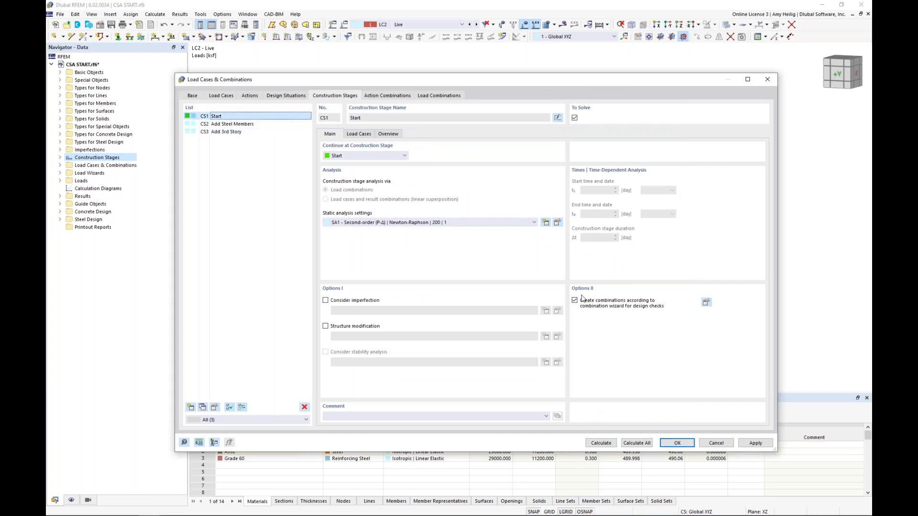
Examine the generated LRFD load combinations CO1 to CO5 with their construction stages and initial states
{"action": "left_click", "coordinate": [449, 97]}
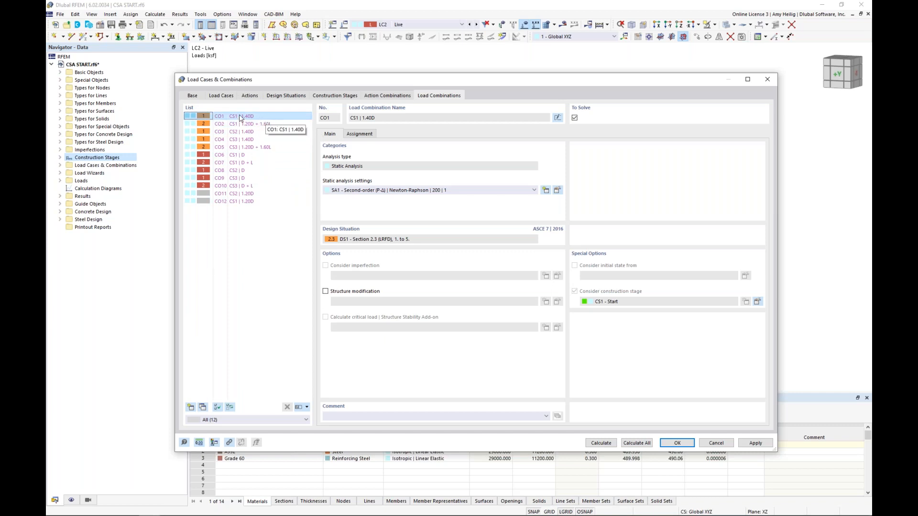
{"action": "left_click", "coordinate": [253, 117]}
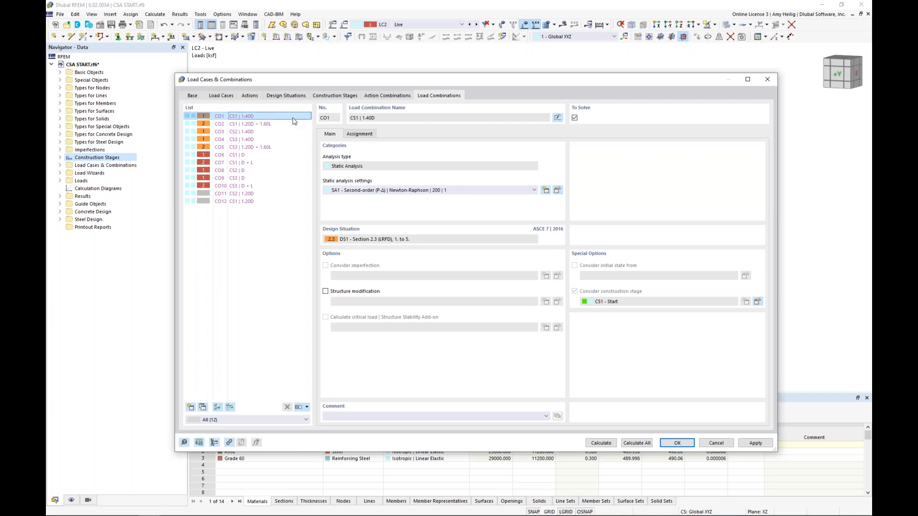
{"action": "left_click", "coordinate": [258, 125]}
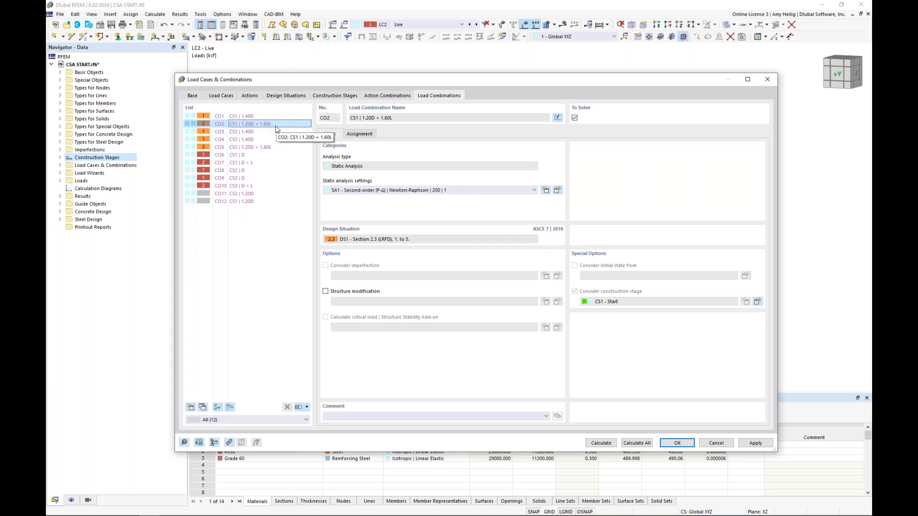
{"action": "left_click", "coordinate": [269, 133]}
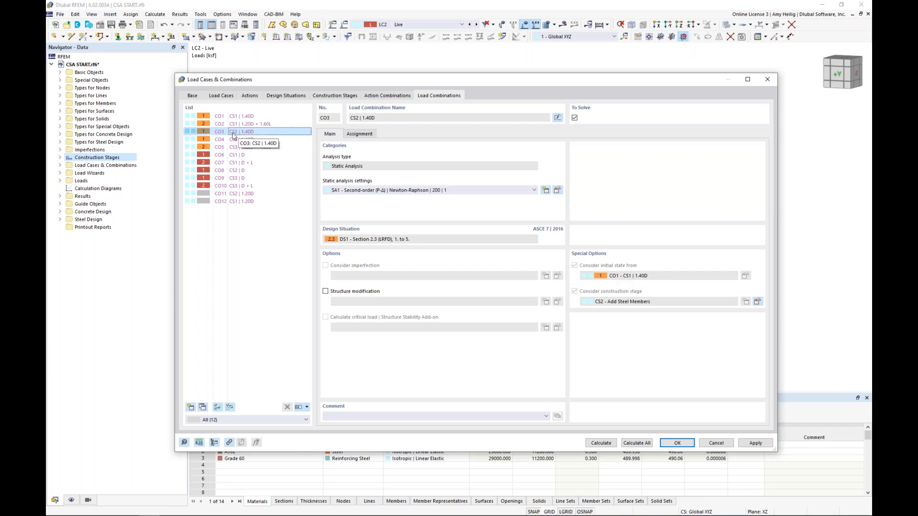
{"action": "left_click", "coordinate": [253, 140]}
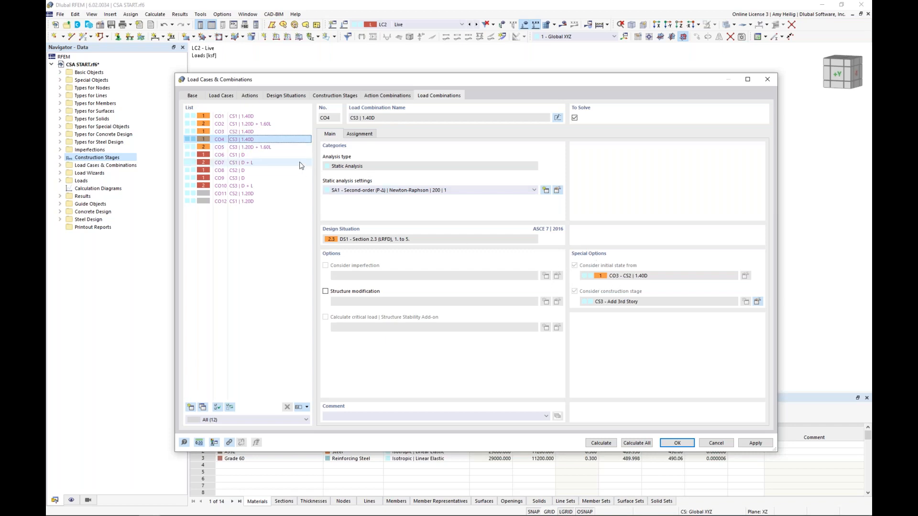
{"action": "left_click", "coordinate": [275, 147]}
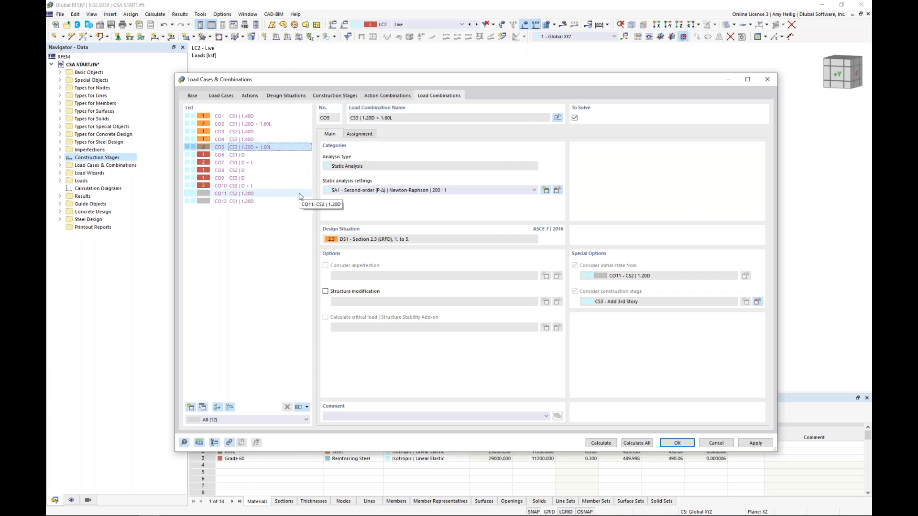
Inspect ASD combinations CO6 and CO8 and auxiliary combinations CO12 and CO11, and accept the load combinations with CO5 selected
{"action": "left_click", "coordinate": [266, 155]}
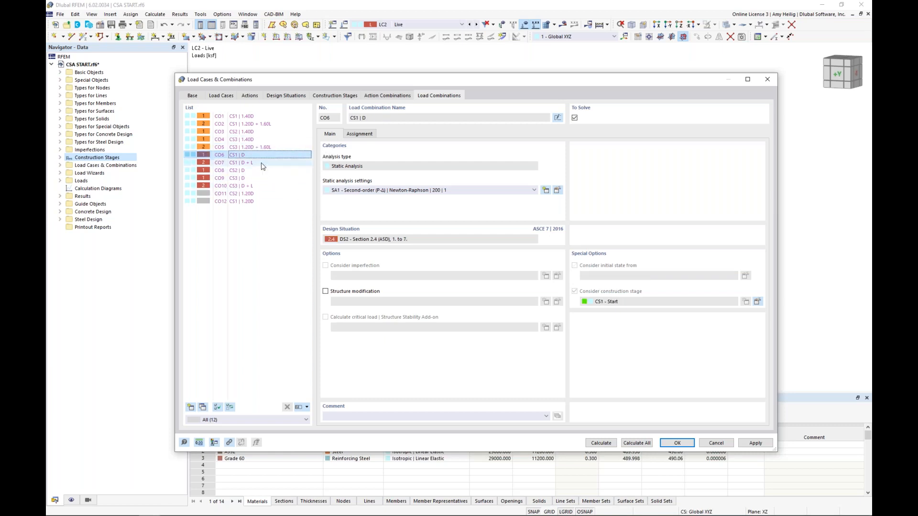
{"action": "left_click", "coordinate": [263, 171]}
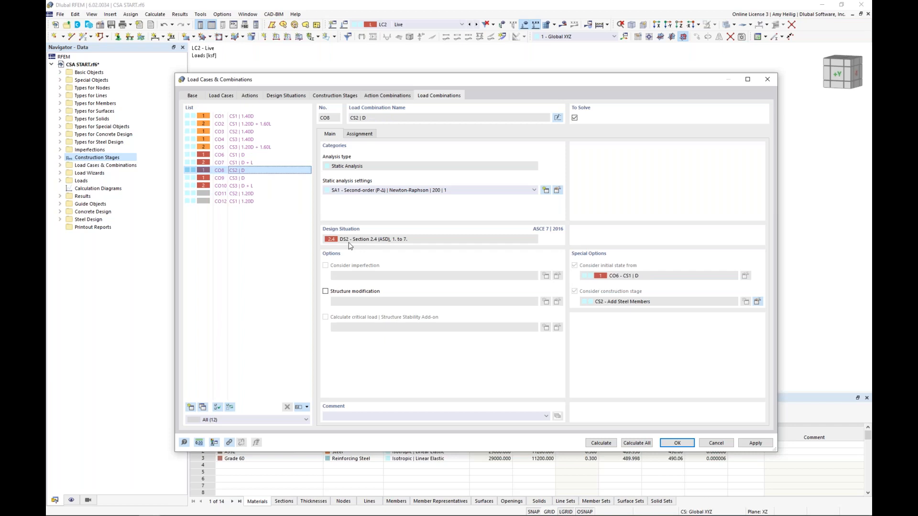
{"action": "left_click", "coordinate": [265, 200]}
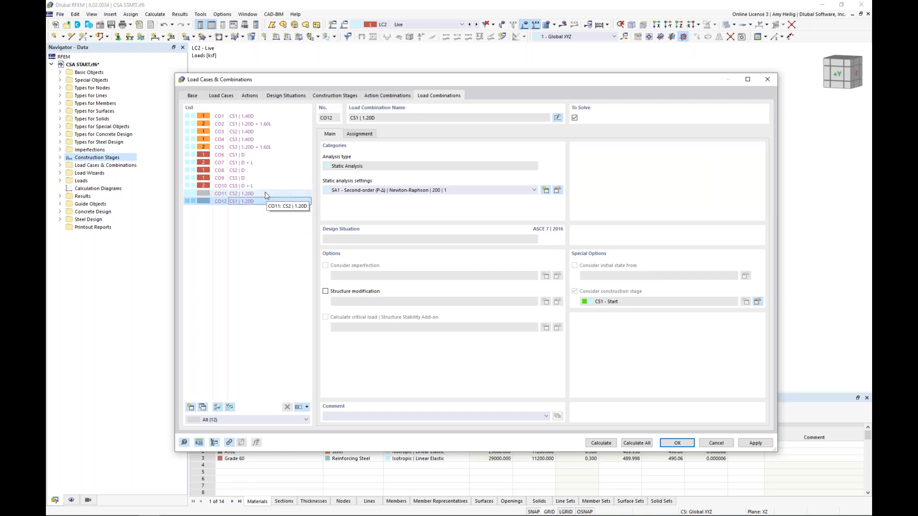
{"action": "left_click", "coordinate": [264, 193]}
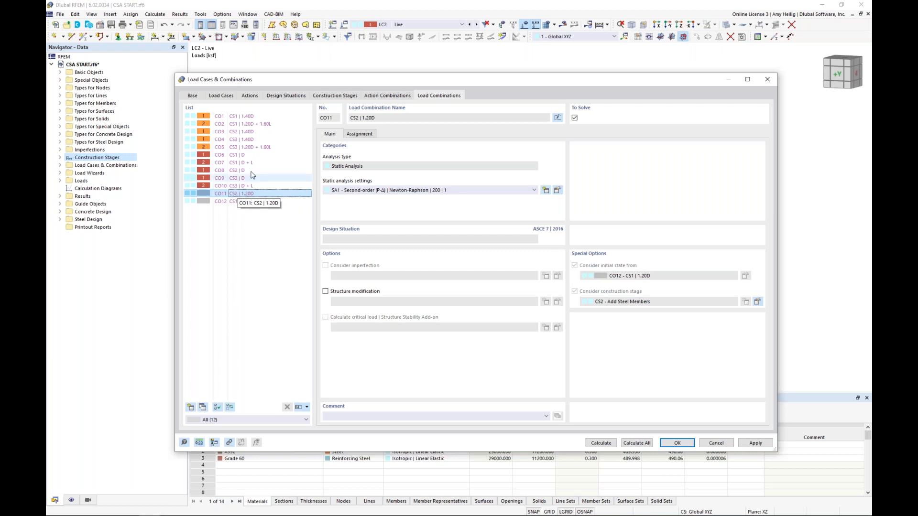
{"action": "left_click", "coordinate": [257, 148]}
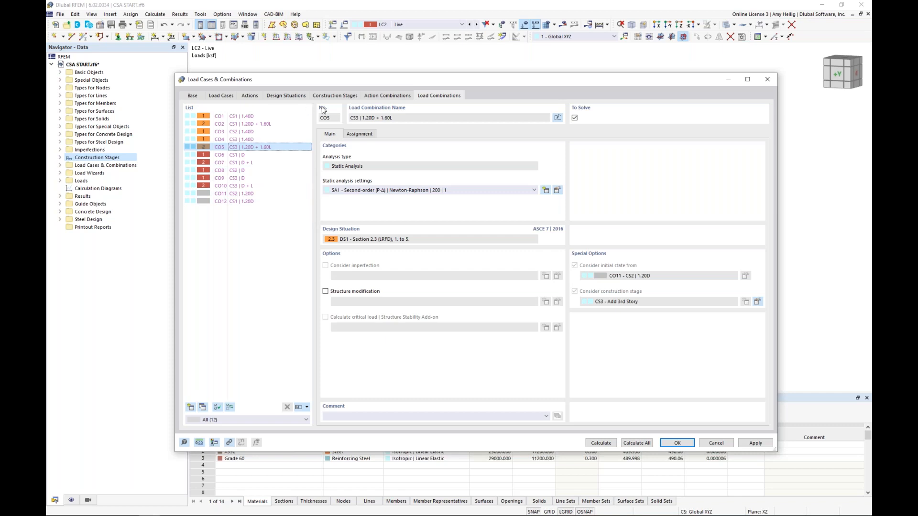
{"action": "left_click", "coordinate": [677, 444]}
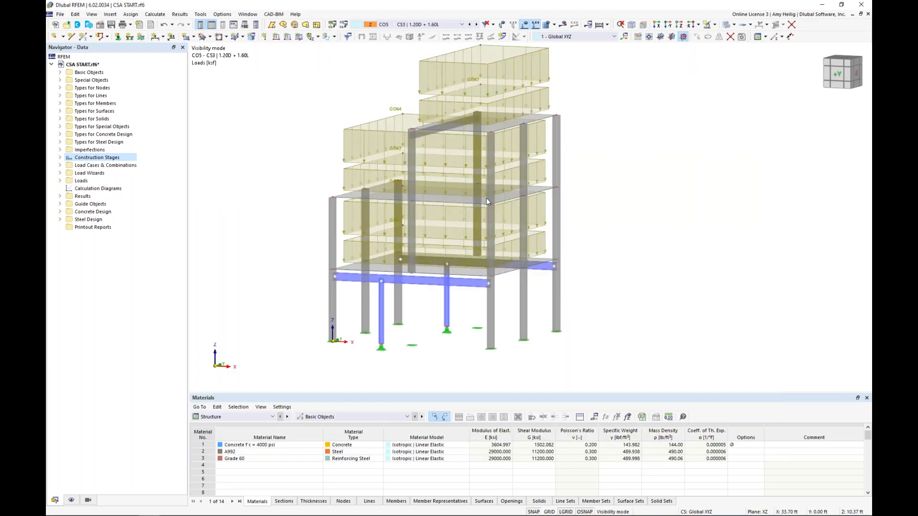
Compare the loads and active structure on the model for combinations CO1, CO3, CO4 and CO5
{"action": "scroll", "coordinate": [487, 198], "scroll_direction": "down", "scroll_amount": 2}
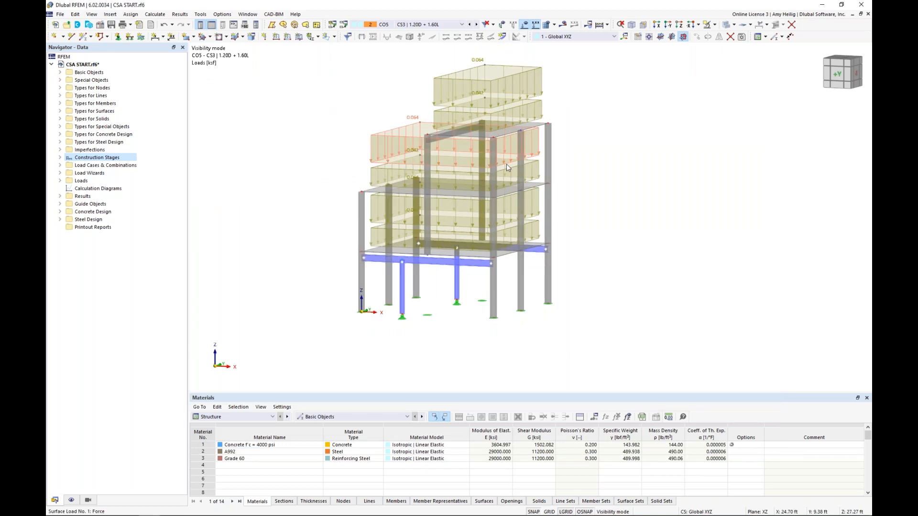
{"action": "scroll", "coordinate": [506, 164], "scroll_direction": "down", "scroll_amount": 1}
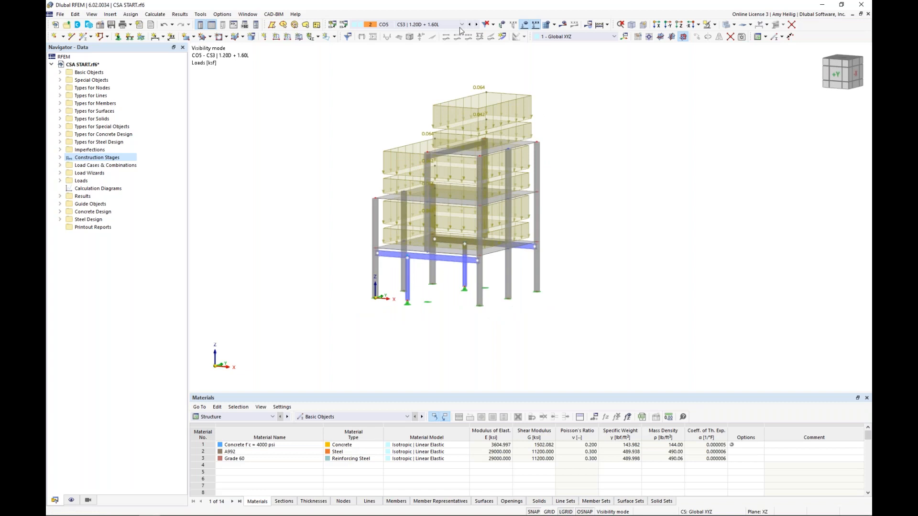
{"action": "left_click", "coordinate": [461, 24]}
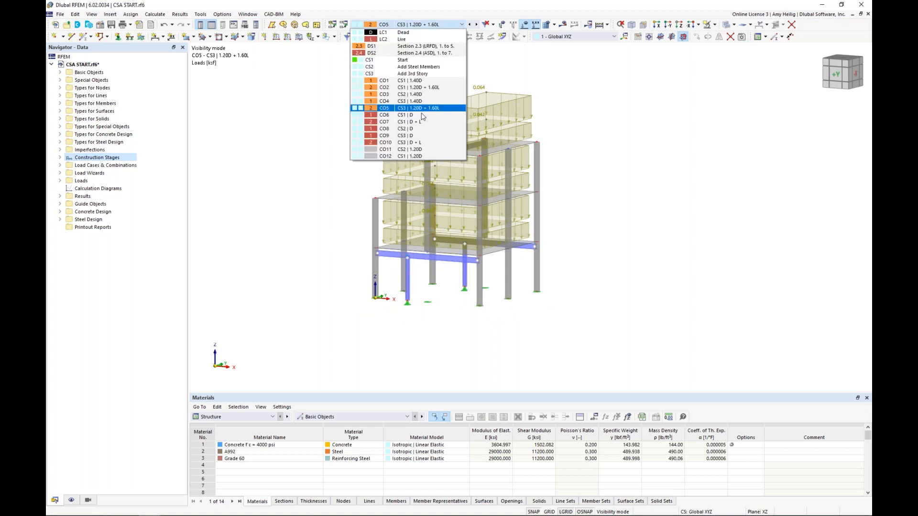
{"action": "left_click", "coordinate": [414, 80]}
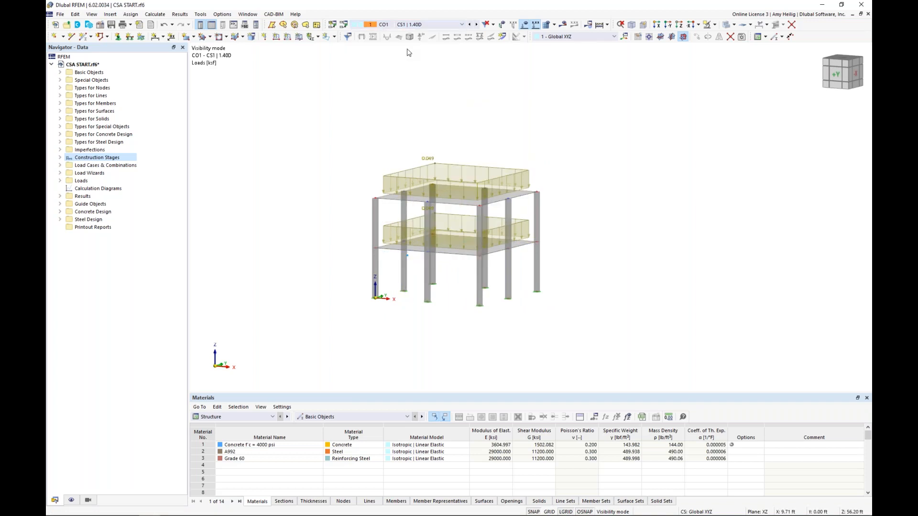
{"action": "left_click", "coordinate": [476, 24]}
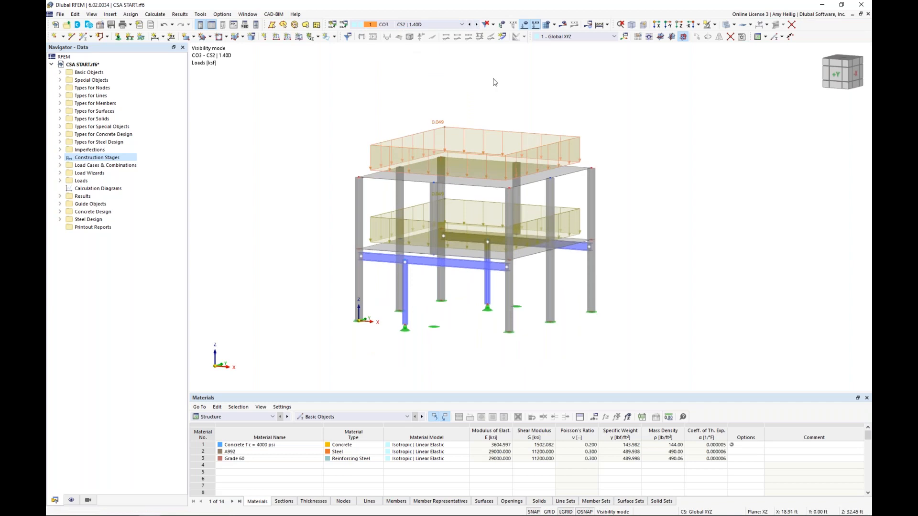
{"action": "left_click", "coordinate": [476, 24]}
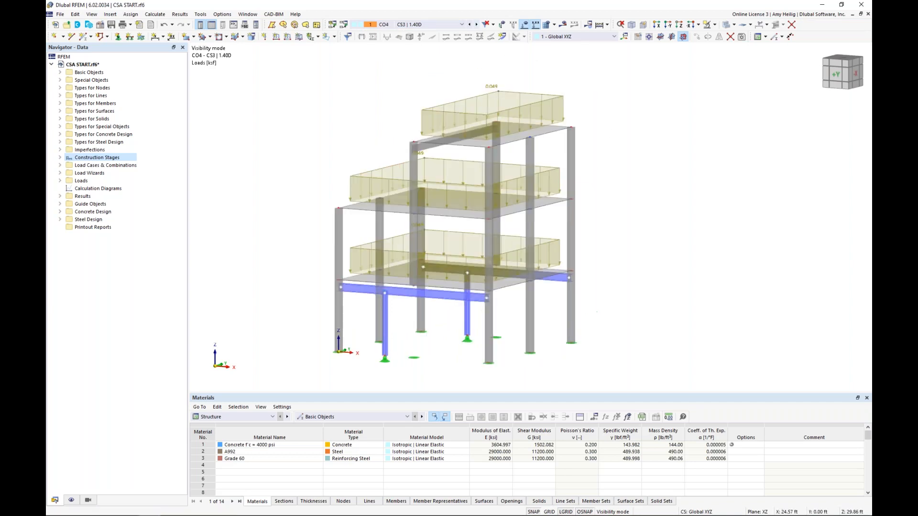
{"action": "left_click", "coordinate": [476, 24]}
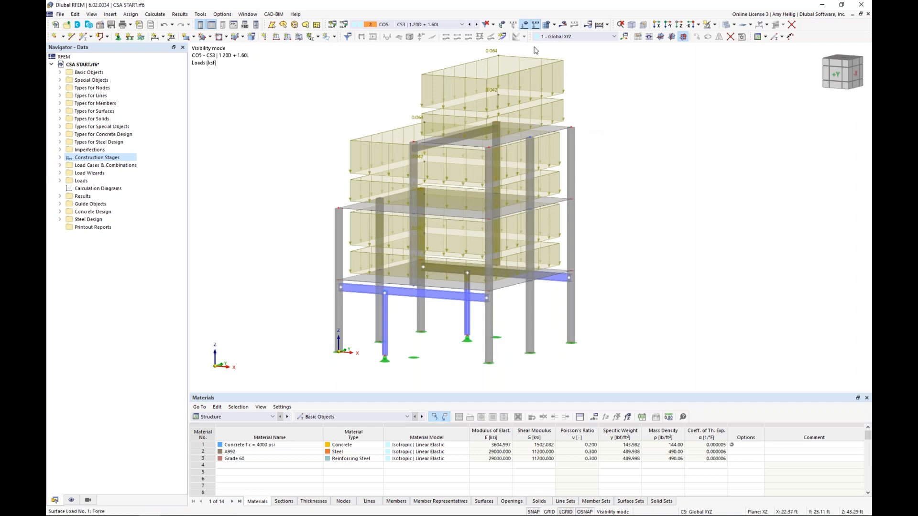
Hide the loads on the model and calculate load combinations CO1 to CO10
{"action": "left_click", "coordinate": [525, 26]}
{"action": "left_click", "coordinate": [155, 14]}
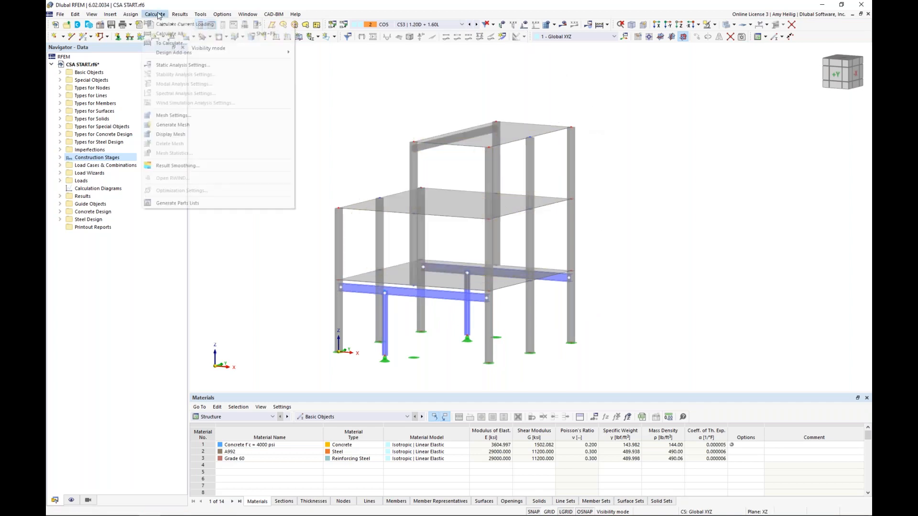
{"action": "left_click", "coordinate": [157, 46]}
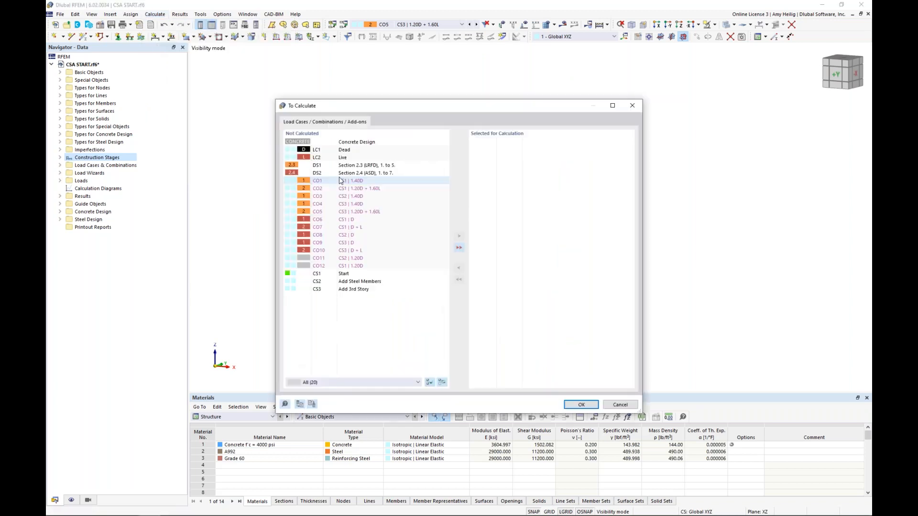
{"action": "left_click", "coordinate": [330, 180]}
{"action": "left_click", "coordinate": [330, 250], "text": "shift"}
{"action": "left_click", "coordinate": [458, 238]}
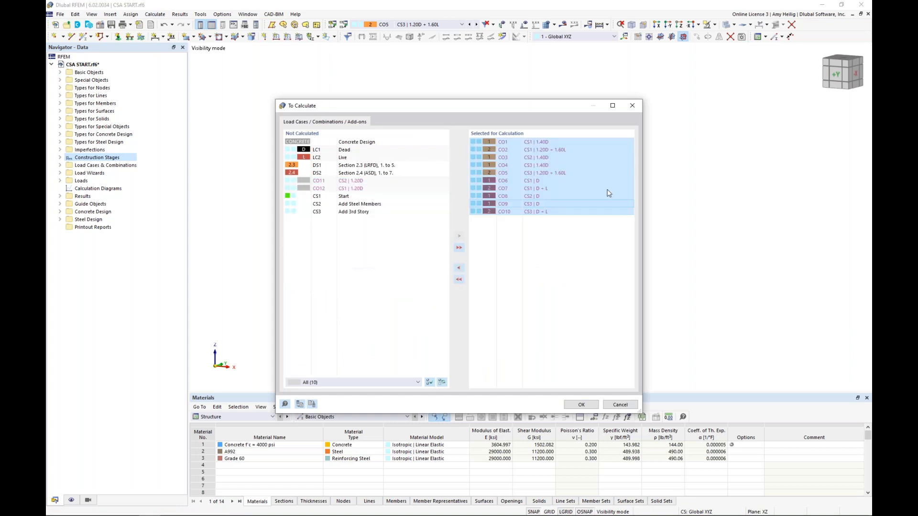
{"action": "left_click", "coordinate": [582, 404]}
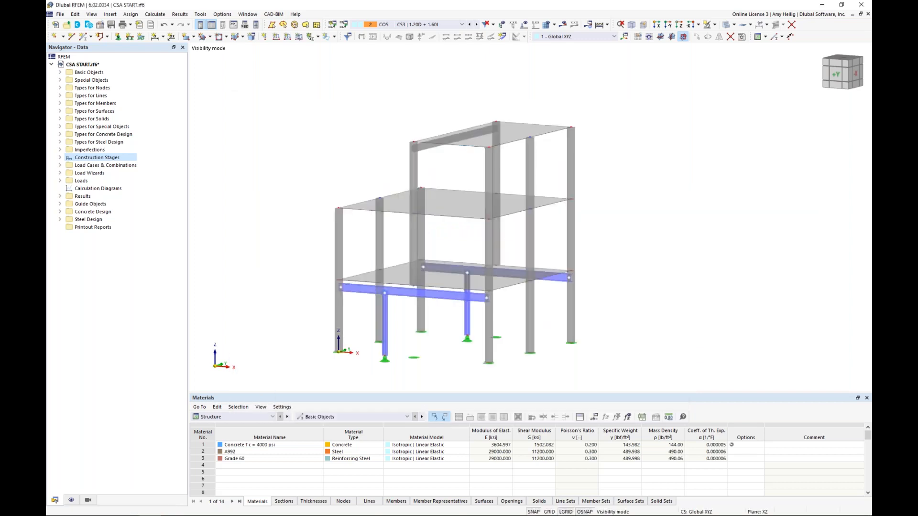
Display the global deformations |u| for combination CO5 on the model
{"action": "middle_click_drag", "start_coordinate": [313, 163], "coordinate": [337, 146]}
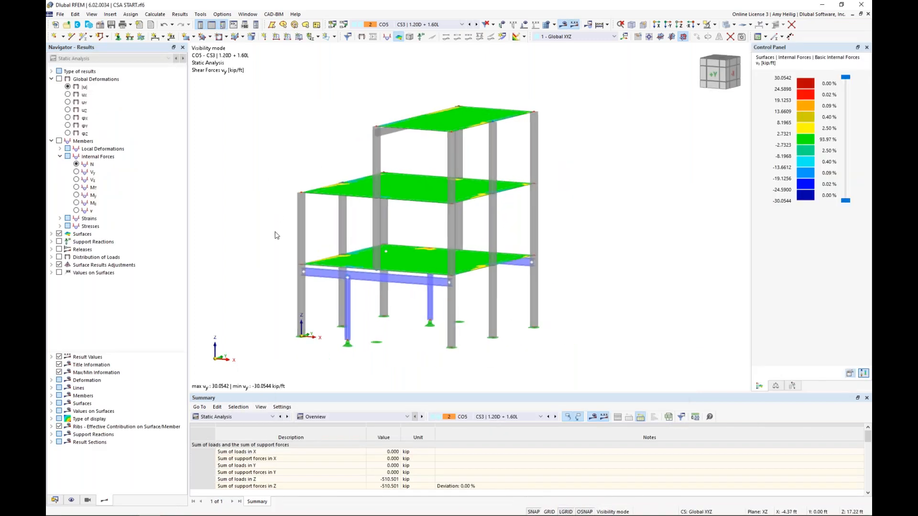
{"action": "scroll", "coordinate": [275, 237], "scroll_direction": "up", "scroll_amount": 2}
{"action": "middle_click_drag", "start_coordinate": [270, 247], "coordinate": [273, 240]}
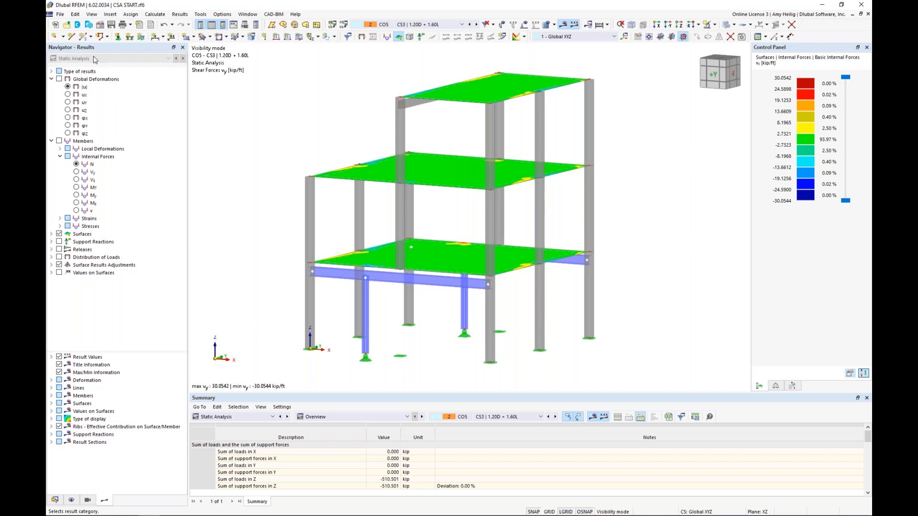
{"action": "left_click", "coordinate": [58, 78]}
{"action": "left_click", "coordinate": [59, 79]}
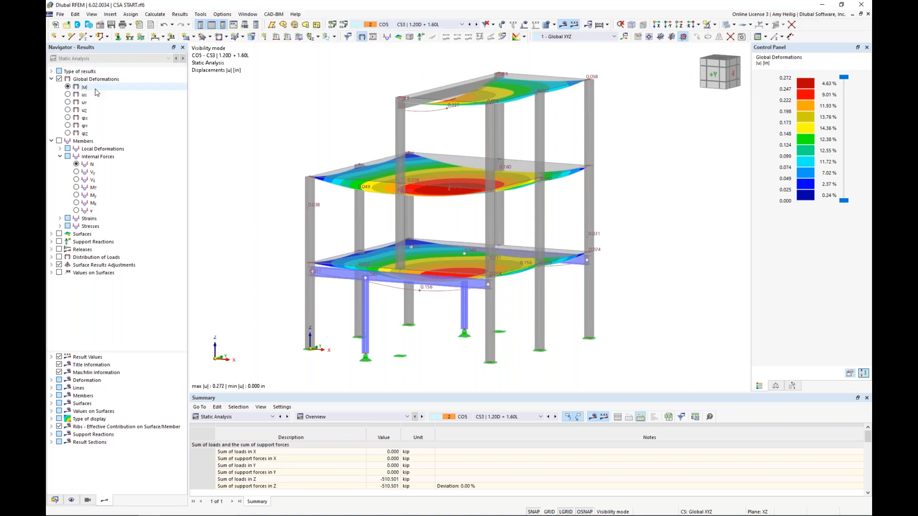
{"action": "mouse_move", "coordinate": [313, 125]}
{"action": "middle_mouse_down", "text": "ctrl"}
{"action": "mouse_move", "coordinate": [364, 153]}
{"action": "mouse_move", "coordinate": [311, 140]}
{"action": "middle_mouse_up", "text": "ctrl"}
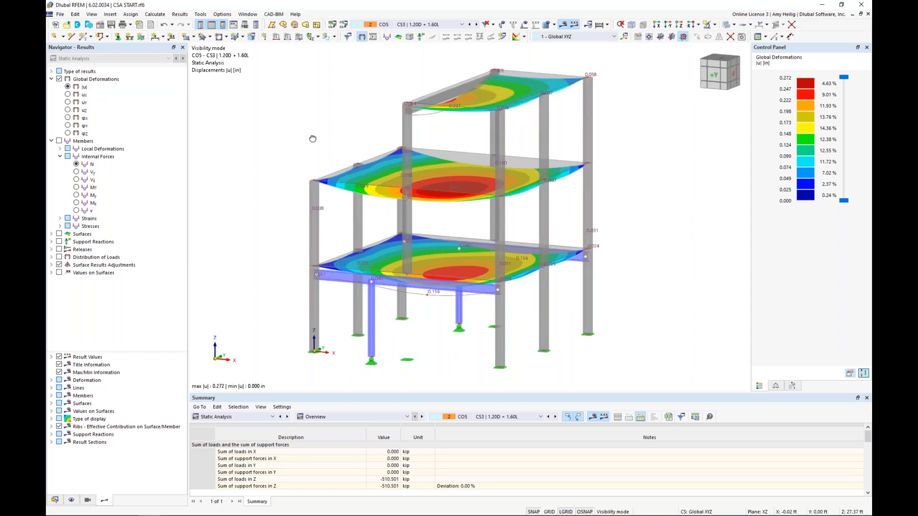
View member forces N and moments My for CO5 in place of the deformations, and compare My for CO4 and CO2
{"action": "left_click", "coordinate": [59, 78]}
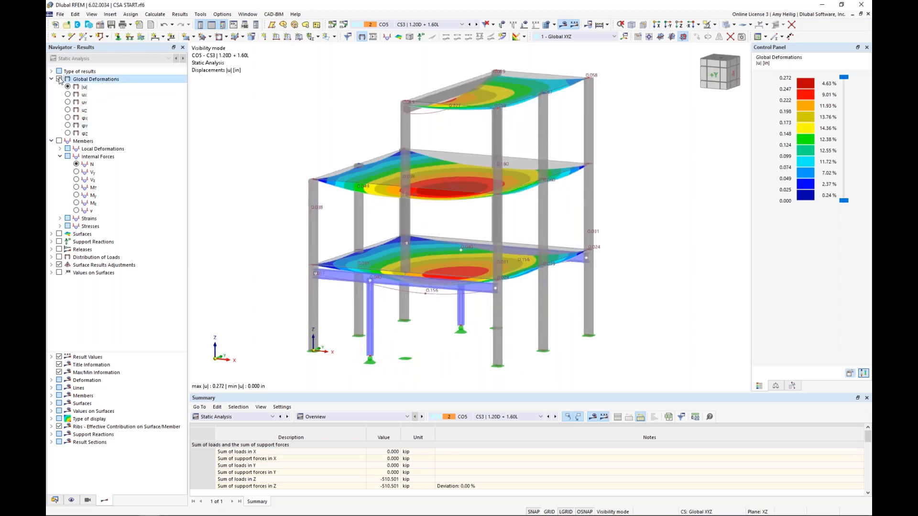
{"action": "left_click", "coordinate": [59, 141]}
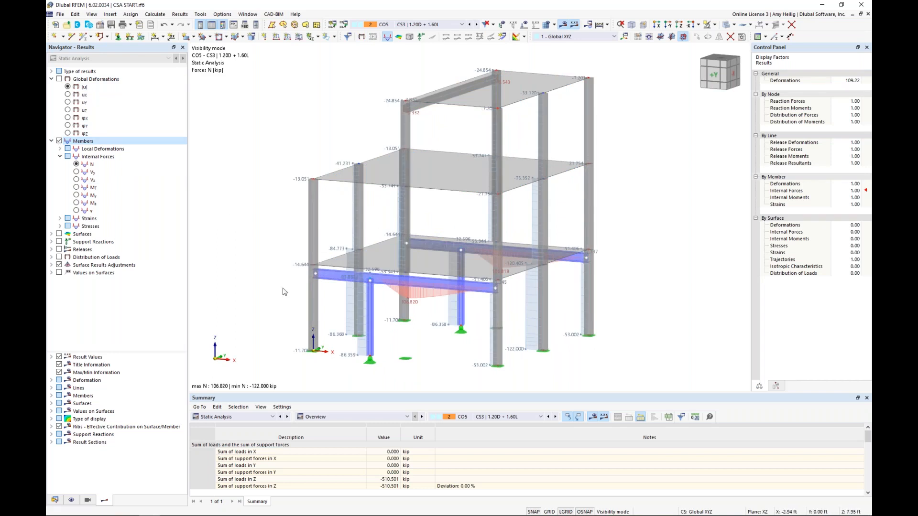
{"action": "left_click", "coordinate": [76, 196]}
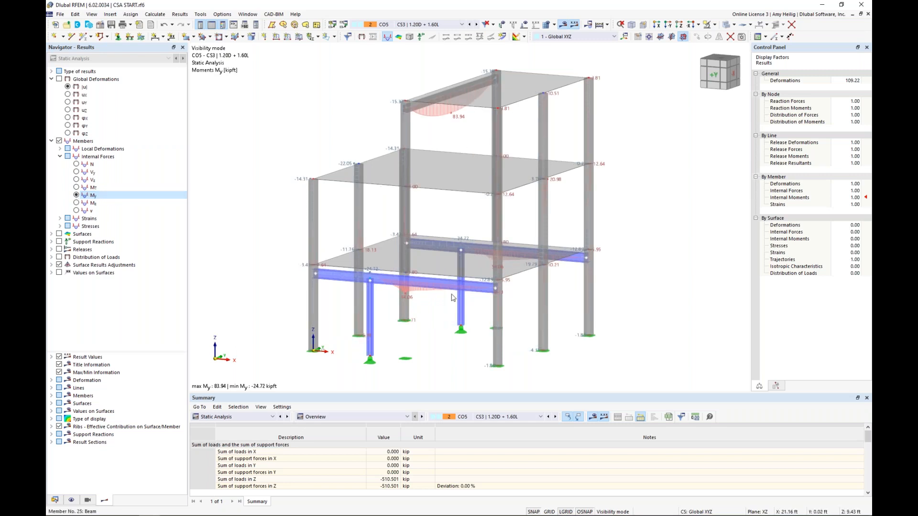
{"action": "left_click", "coordinate": [470, 25]}
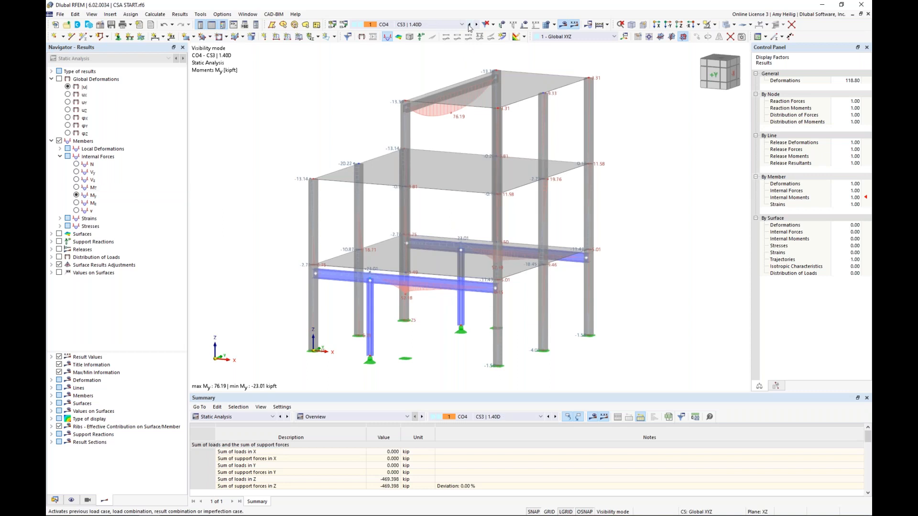
{"action": "left_click", "coordinate": [462, 24]}
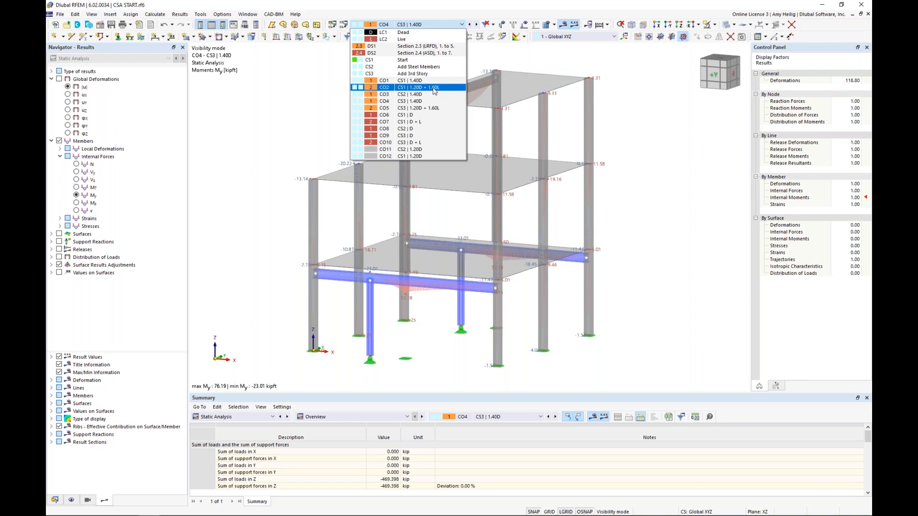
{"action": "left_click", "coordinate": [434, 88]}
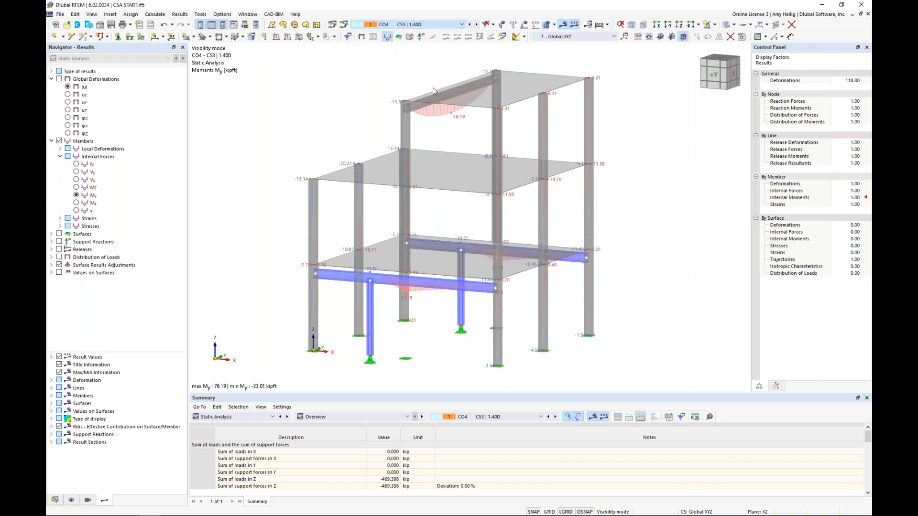
Replace the member results with surface results for CO2, viewing moments mx and my and shear forces vy
{"action": "left_click", "coordinate": [52, 134]}
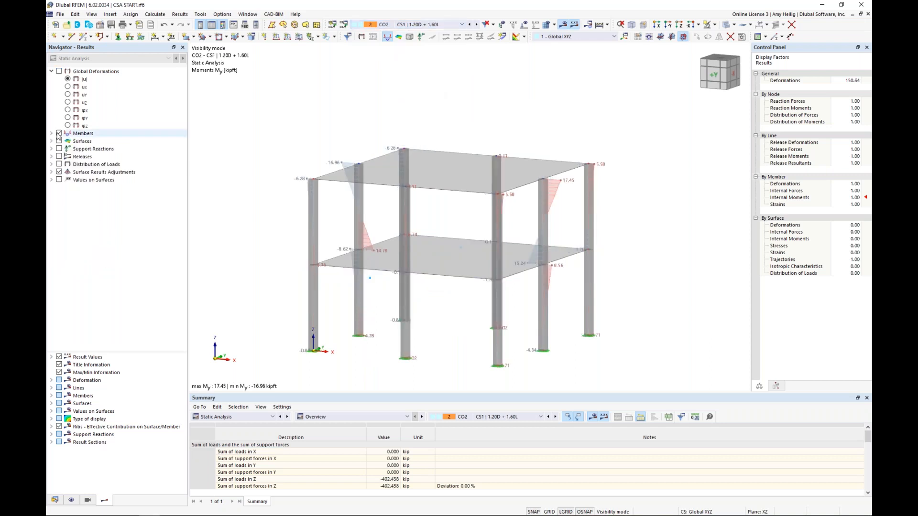
{"action": "left_click", "coordinate": [59, 134]}
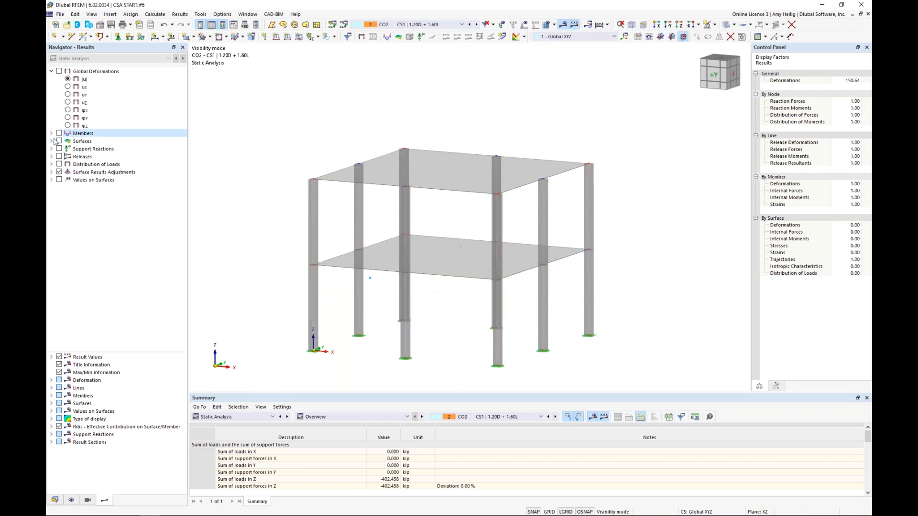
{"action": "left_click", "coordinate": [59, 141]}
{"action": "left_click", "coordinate": [85, 172]}
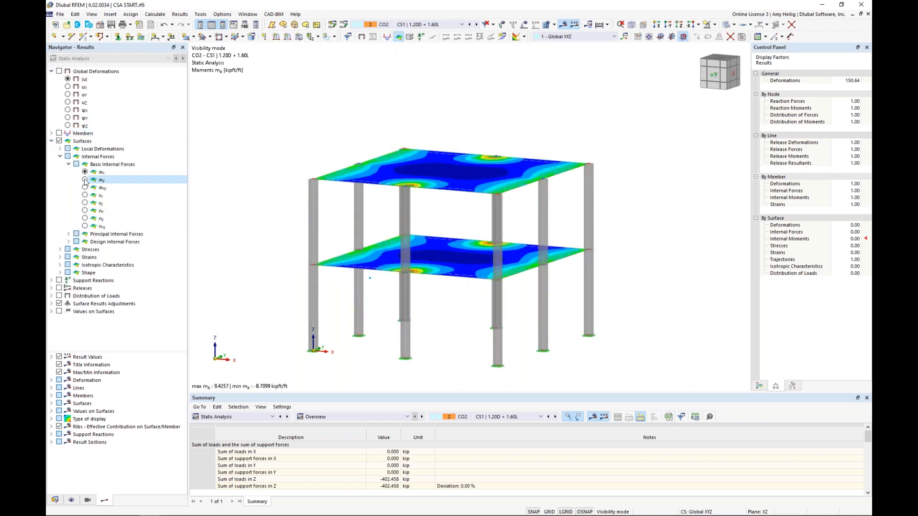
{"action": "left_click", "coordinate": [85, 180]}
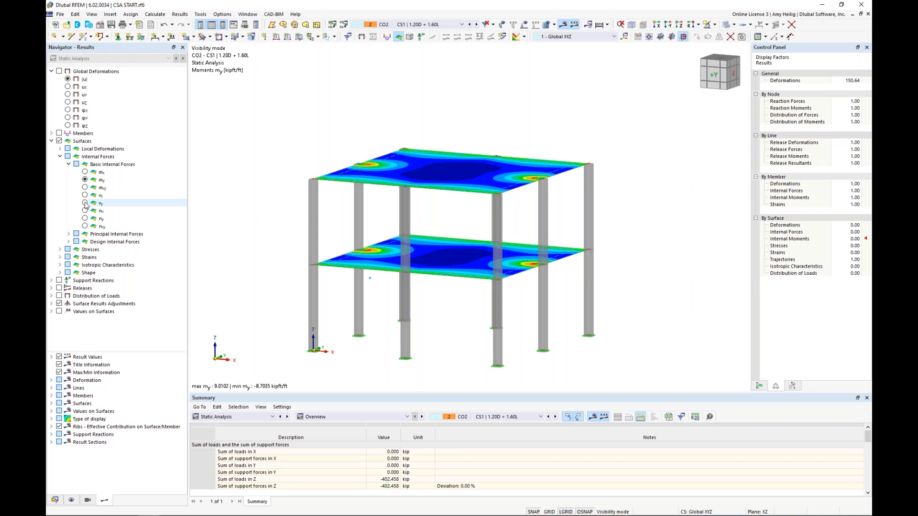
{"action": "left_click", "coordinate": [85, 203]}
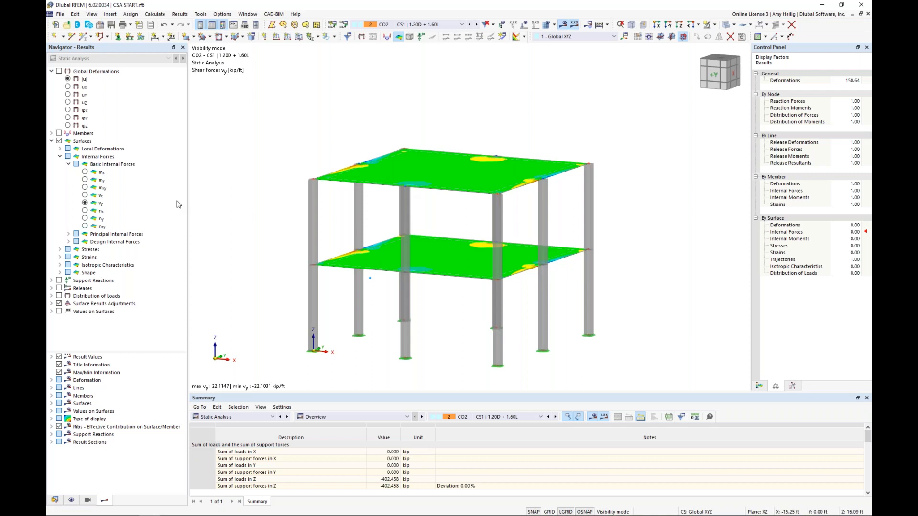
Hide the surface results and bring up the design situations of the Concrete Design input data
{"action": "left_click", "coordinate": [51, 141]}
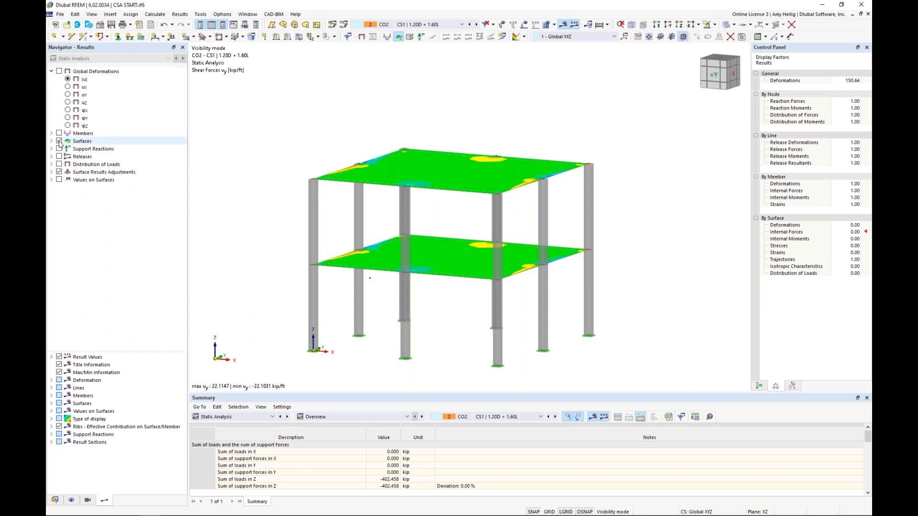
{"action": "left_click", "coordinate": [59, 141]}
{"action": "middle_click_drag", "start_coordinate": [247, 286], "coordinate": [315, 246]}
{"action": "left_click_drag", "start_coordinate": [364, 362], "coordinate": [358, 321]}
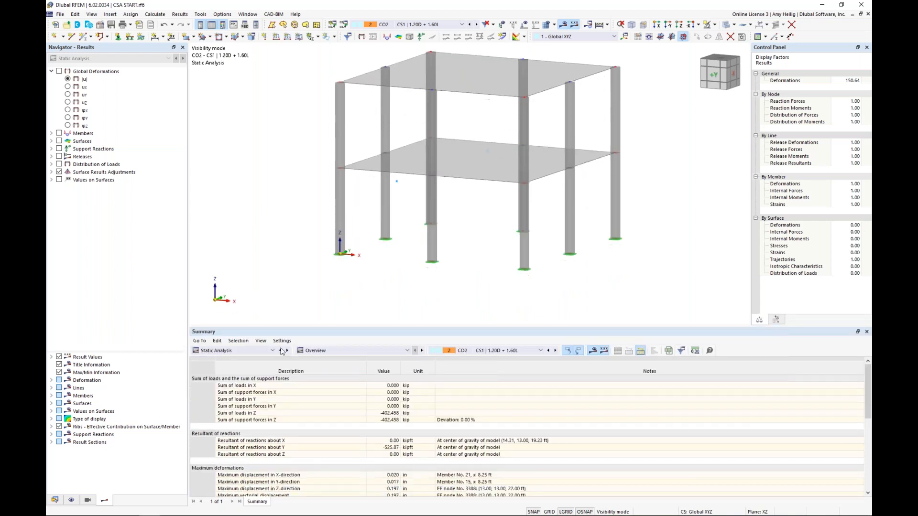
{"action": "left_click", "coordinate": [272, 351]}
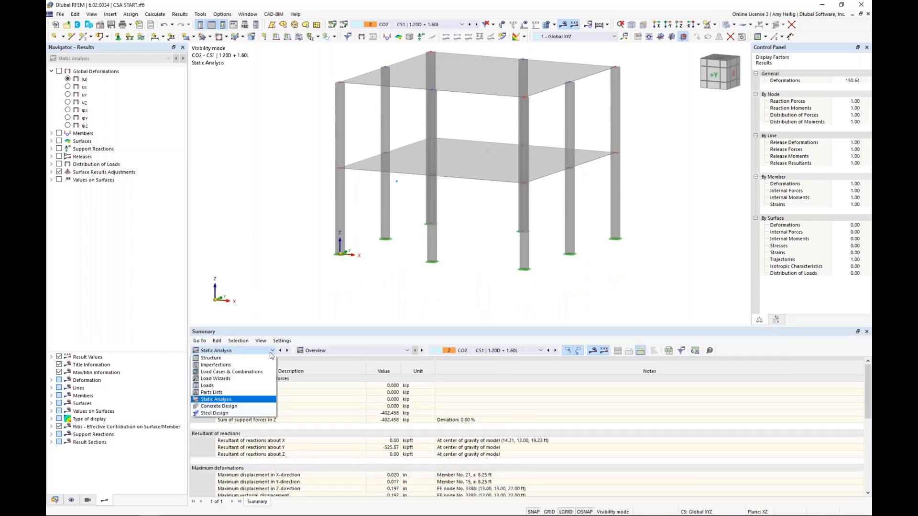
{"action": "left_click", "coordinate": [242, 406]}
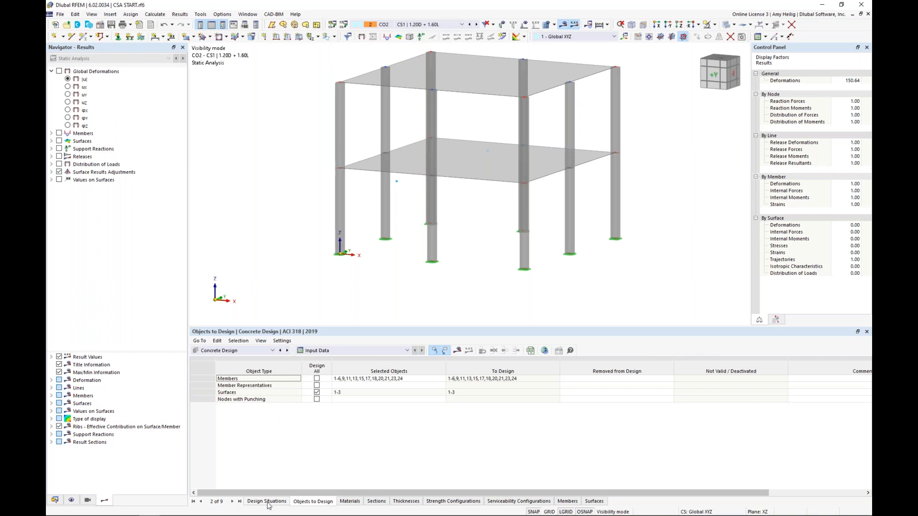
{"action": "left_click", "coordinate": [267, 502]}
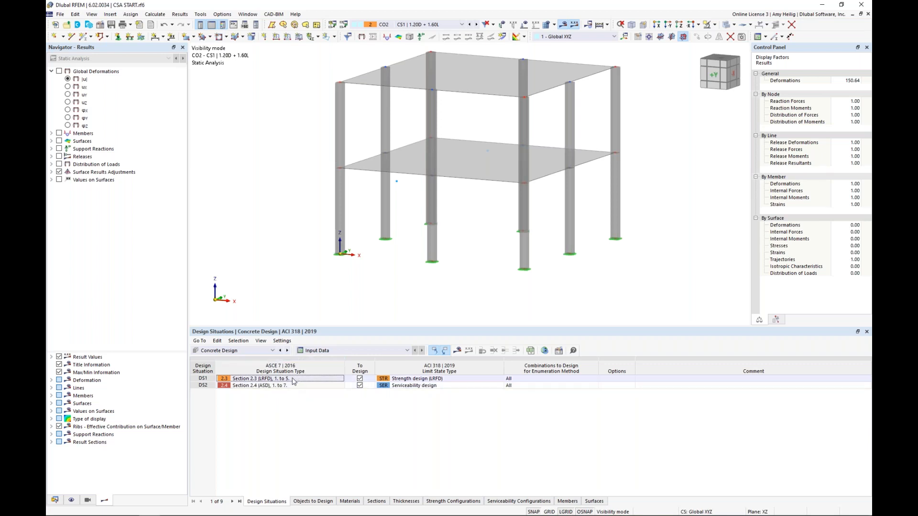
Check the limit state types of DS1 and DS2, keeping Strength design (LRFD) for DS1
{"action": "left_click", "coordinate": [417, 378]}
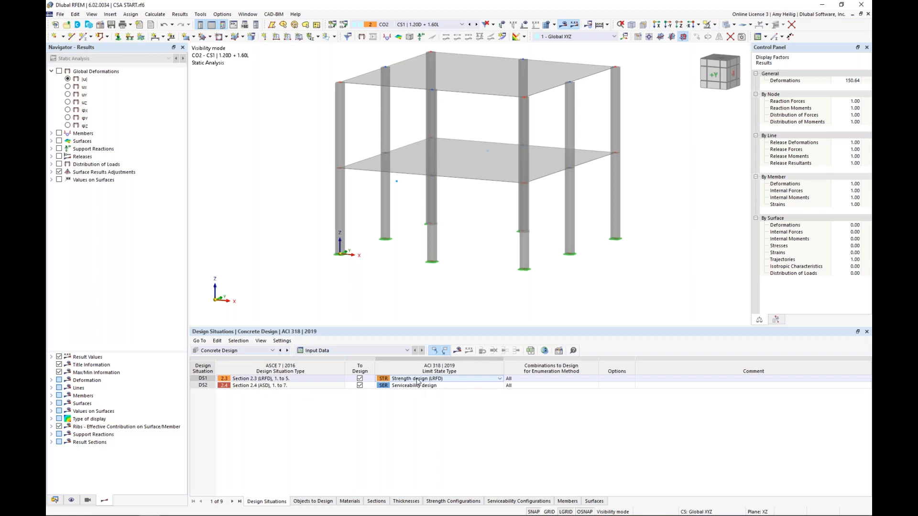
{"action": "left_click", "coordinate": [417, 379]}
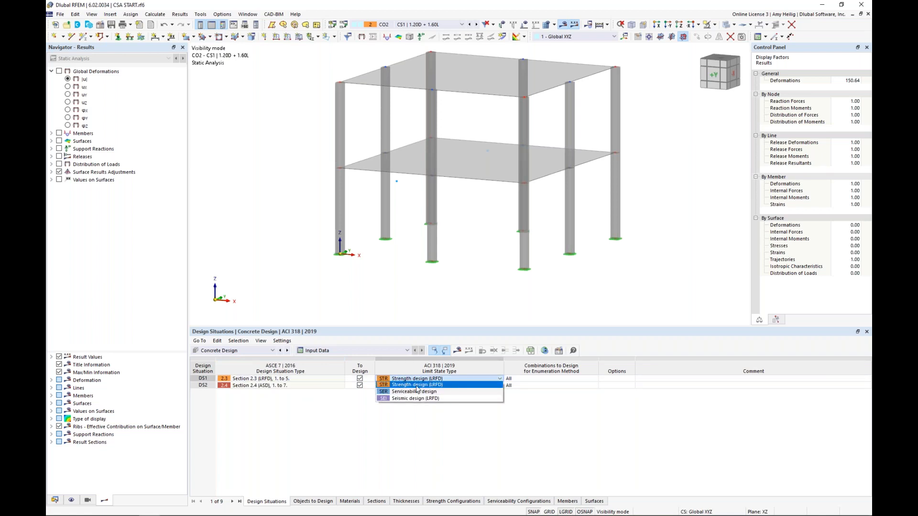
{"action": "left_click", "coordinate": [417, 391]}
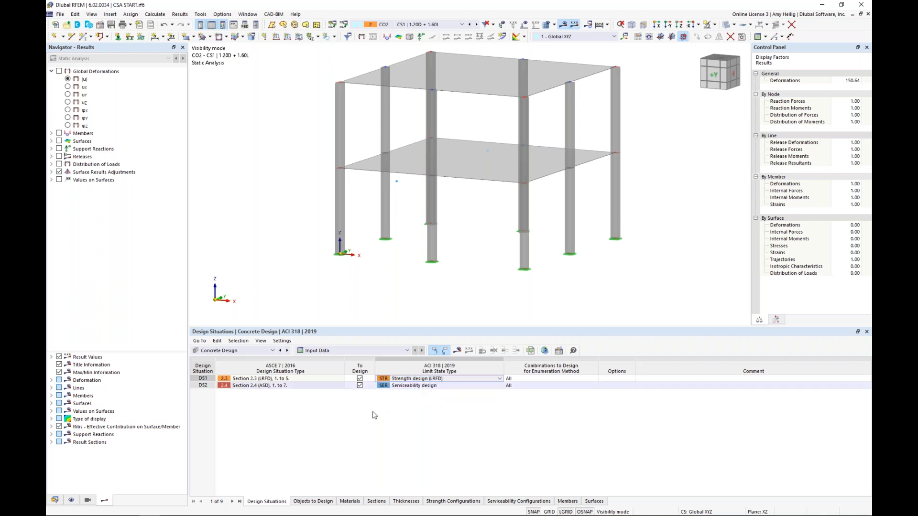
{"action": "left_click", "coordinate": [307, 386]}
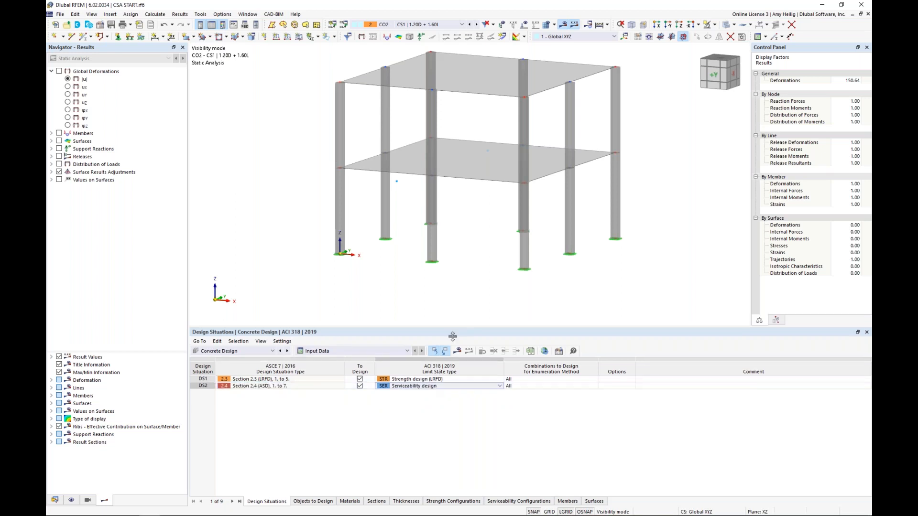
Review the members and surfaces selected for concrete design, with the full CO5 structure shown on the model
{"action": "left_click_drag", "start_coordinate": [453, 346], "coordinate": [453, 384]}
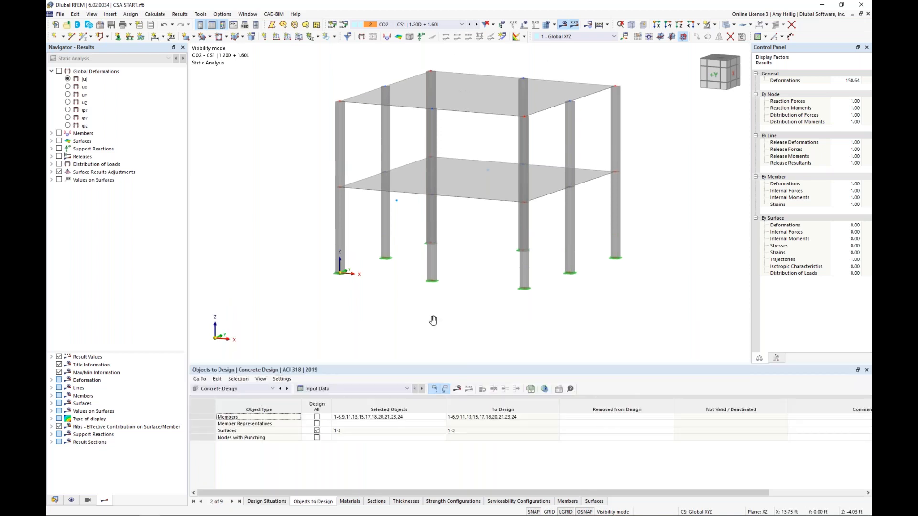
{"action": "middle_click_drag", "start_coordinate": [432, 320], "coordinate": [426, 327]}
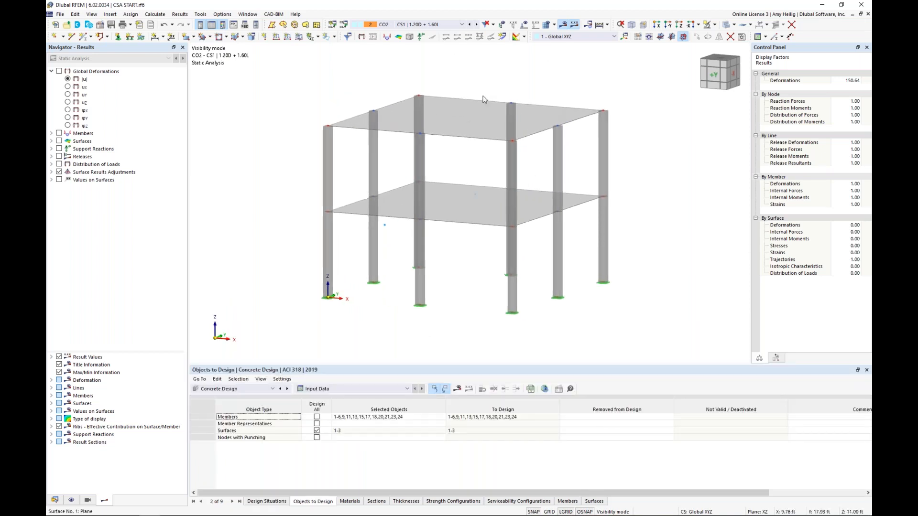
{"action": "left_click", "coordinate": [455, 24]}
{"action": "left_click", "coordinate": [421, 78]}
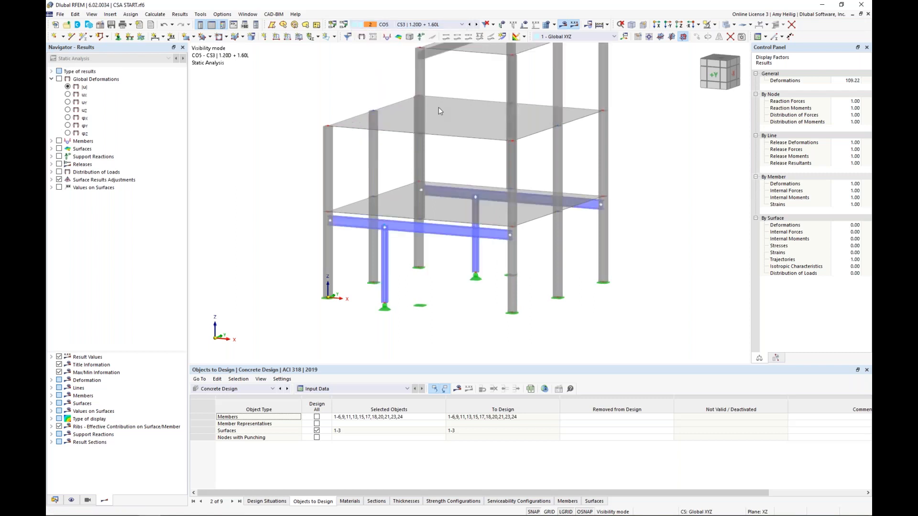
{"action": "scroll", "coordinate": [448, 169], "scroll_direction": "down", "scroll_amount": 1}
{"action": "scroll", "coordinate": [448, 168], "scroll_direction": "down", "scroll_amount": 1}
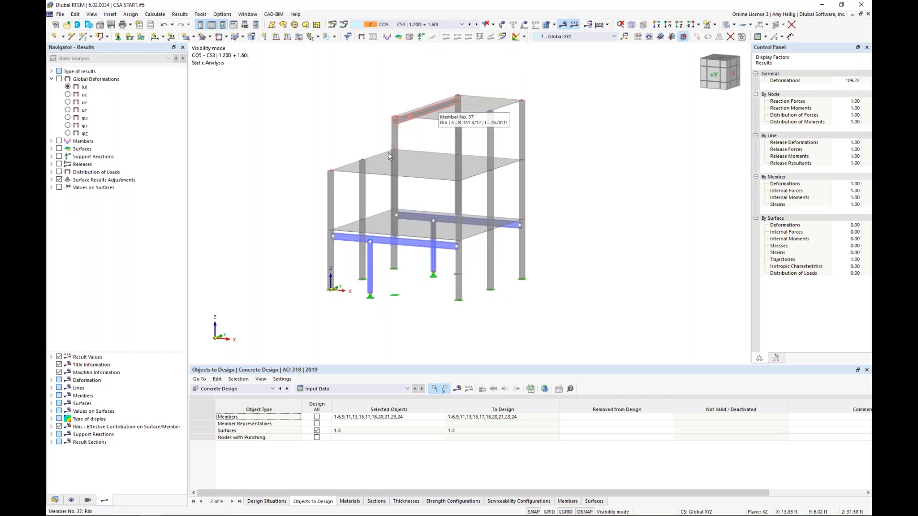
Run the Concrete Design calculation and list the design ratios on surfaces by construction stage
{"action": "left_click", "coordinate": [458, 389]}
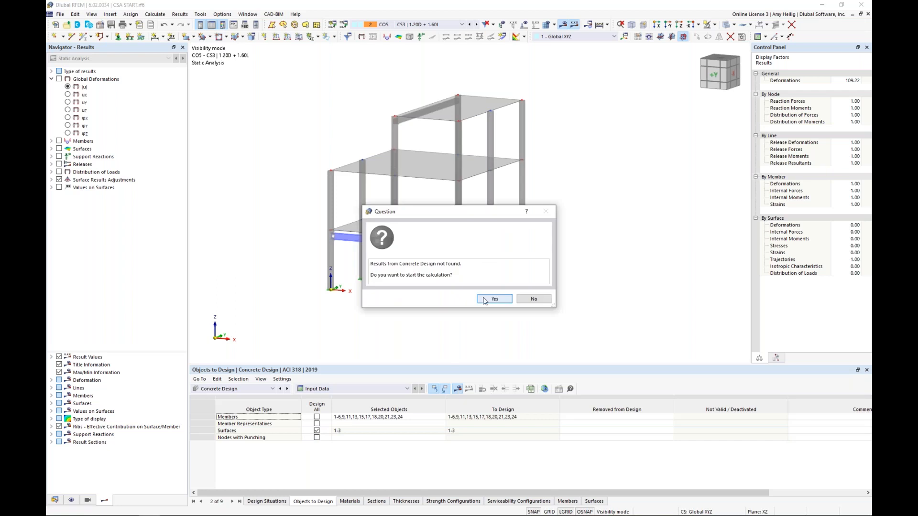
{"action": "left_click", "coordinate": [485, 300]}
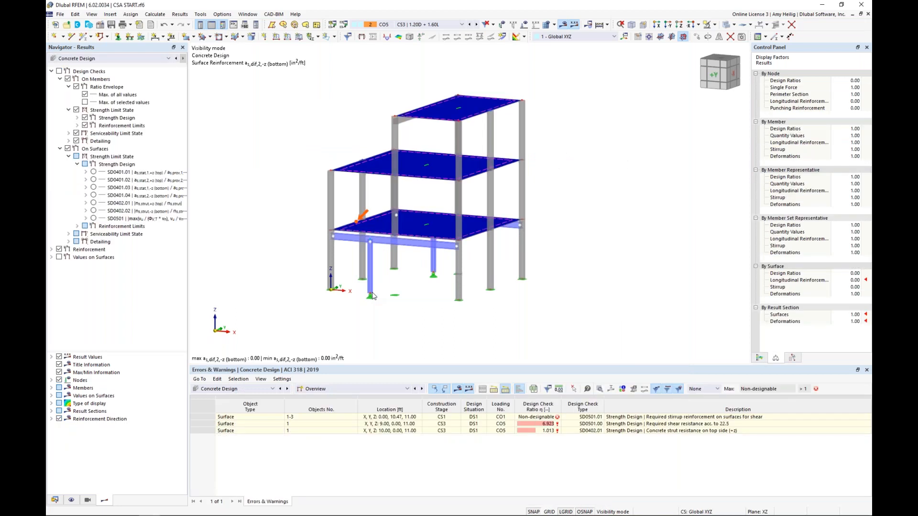
{"action": "left_click", "coordinate": [392, 319]}
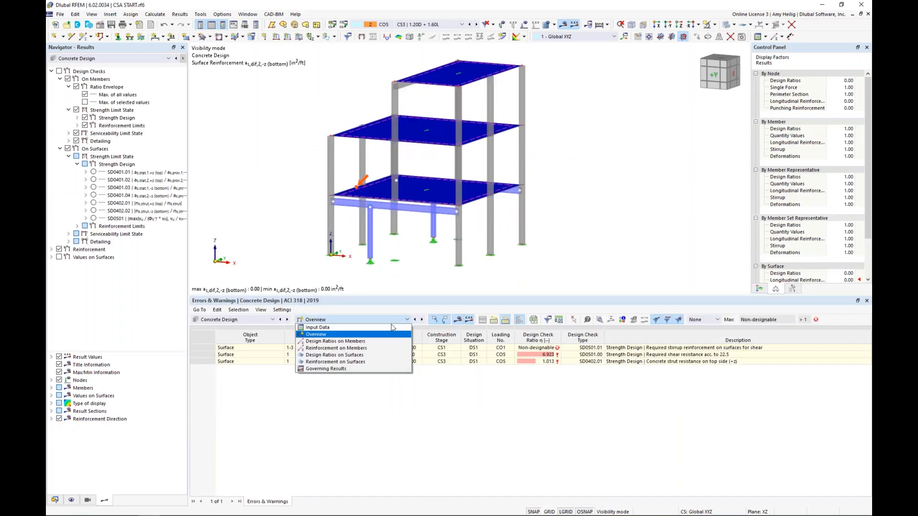
{"action": "left_click", "coordinate": [378, 356]}
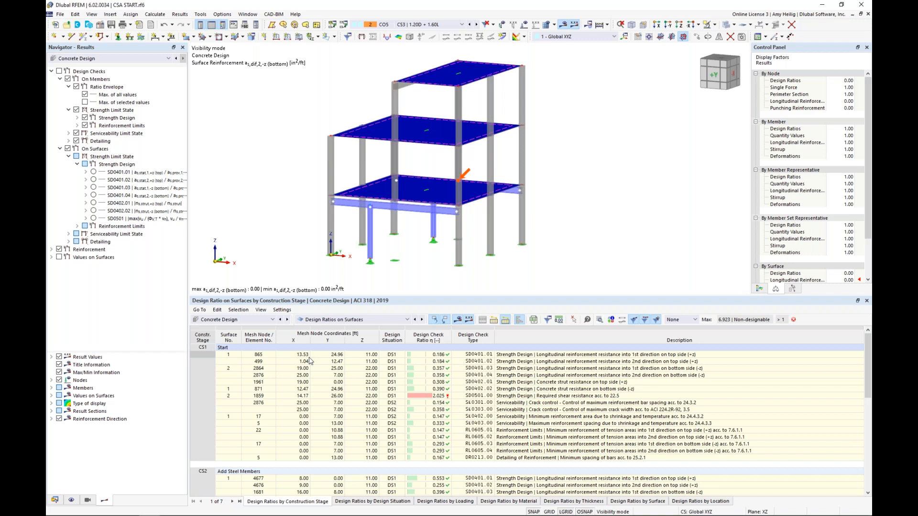
Locate the CS1 surface strength checks SD0401.01, SD0401.02, SD0401.04 and SD0402.01 on the model
{"action": "left_click", "coordinate": [503, 355]}
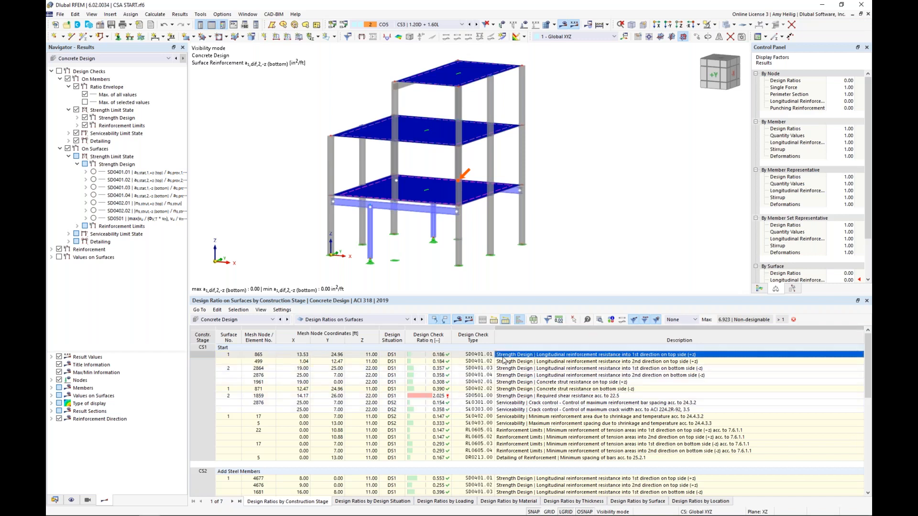
{"action": "left_click", "coordinate": [504, 362]}
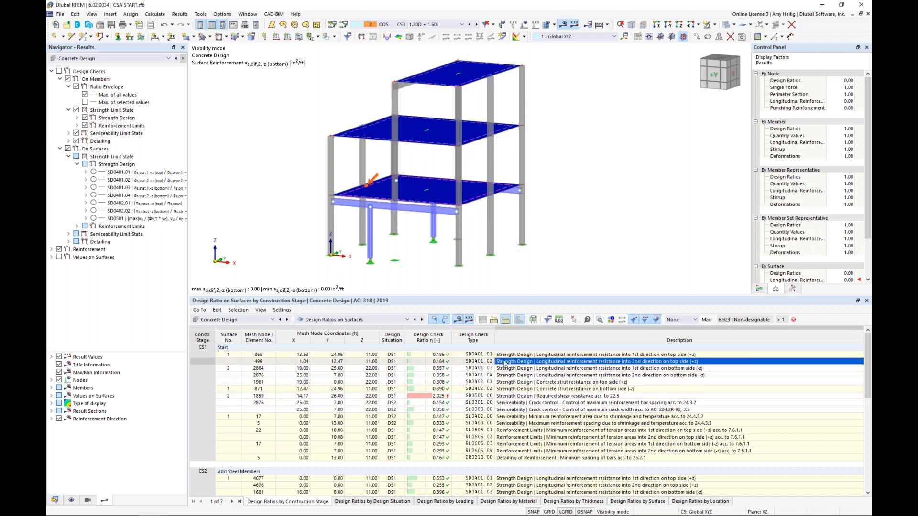
{"action": "left_click", "coordinate": [506, 376]}
{"action": "left_click", "coordinate": [506, 383]}
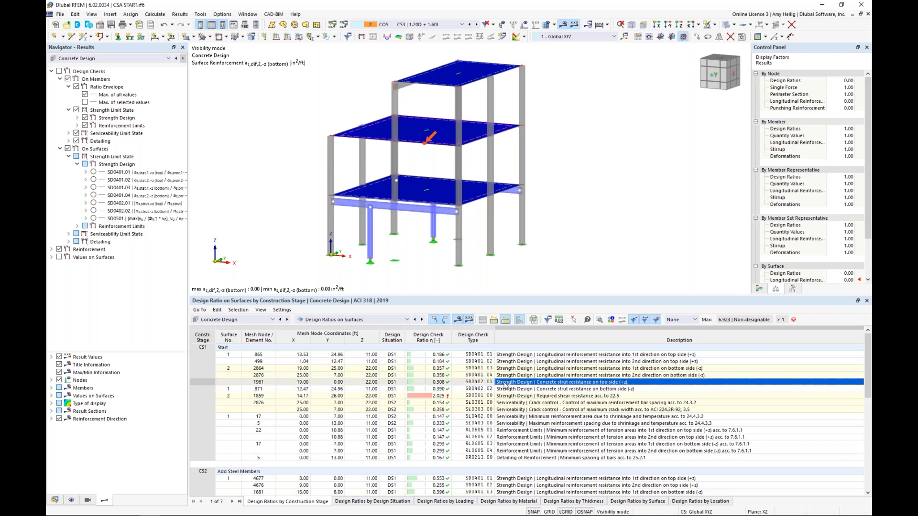
Locate the CS1 required shear resistance check SD0501.00 of surface 2 on the model
{"action": "left_click", "coordinate": [513, 397]}
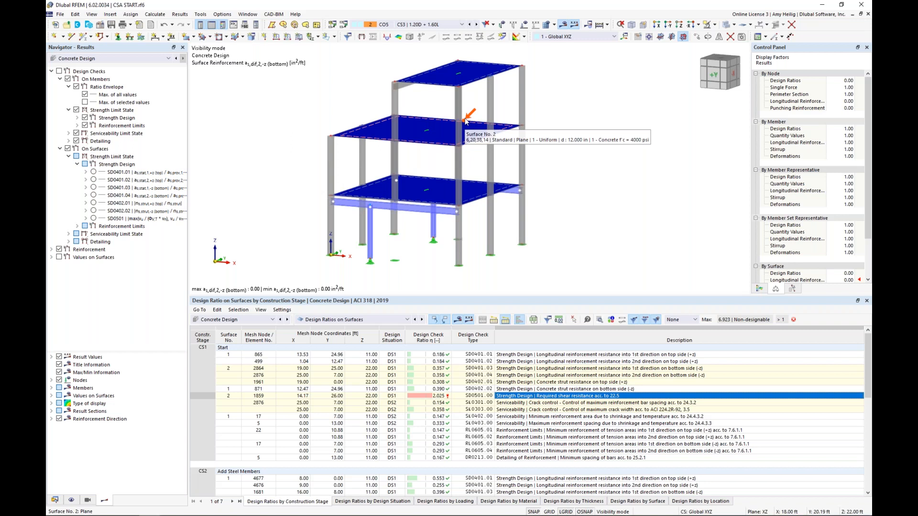
{"action": "middle_click_drag", "start_coordinate": [466, 121], "coordinate": [467, 169], "text": "ctrl"}
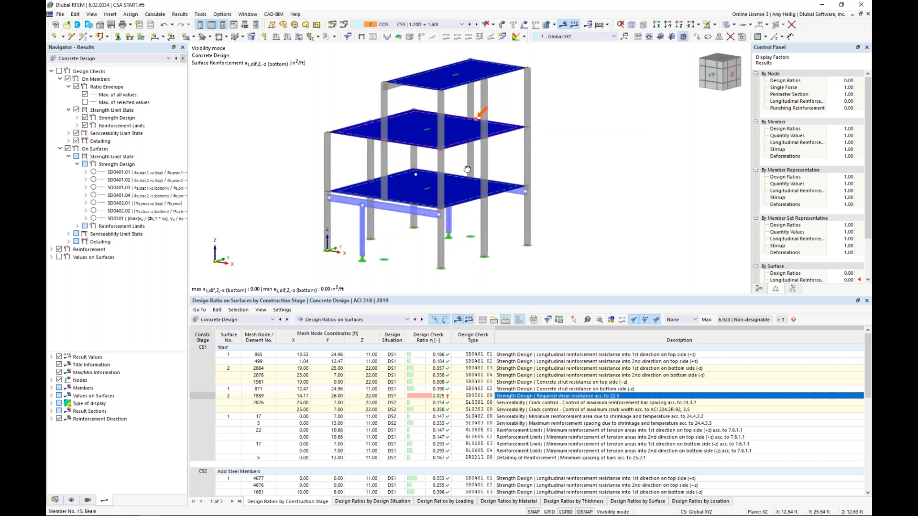
{"action": "middle_click_drag", "start_coordinate": [467, 170], "coordinate": [470, 168], "text": "ctrl"}
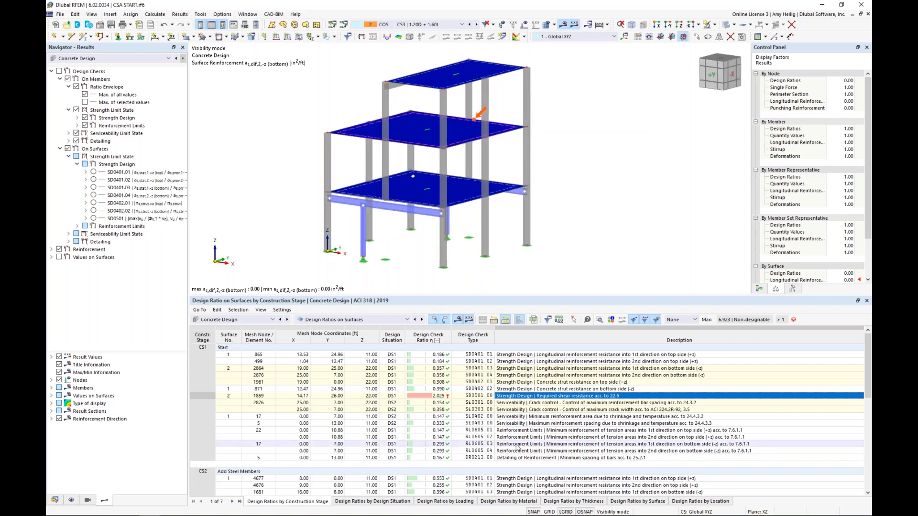
List the concrete design ratios by surface and examine the SD0401.02 check details of surface 2, including formulas and provided reinforcement
{"action": "left_click", "coordinate": [643, 502]}
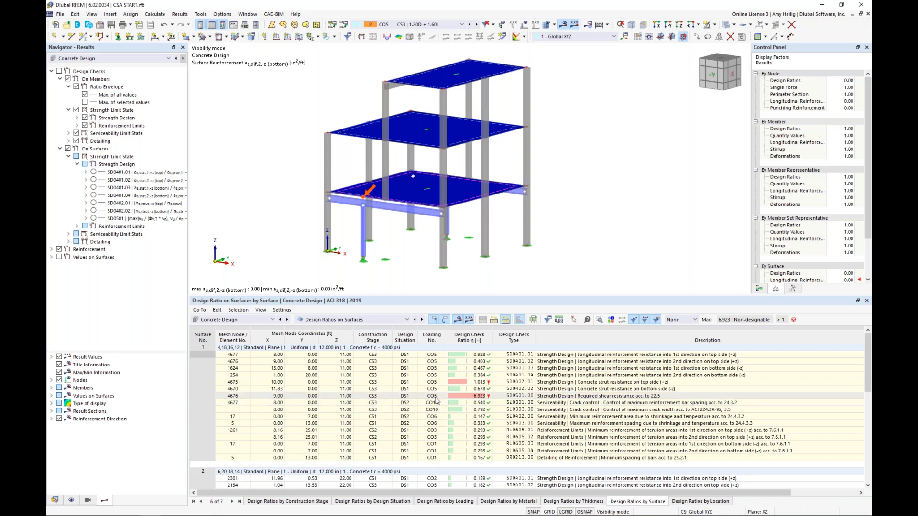
{"action": "scroll", "coordinate": [478, 404], "scroll_direction": "down", "scroll_amount": 4}
{"action": "left_click", "coordinate": [542, 404]}
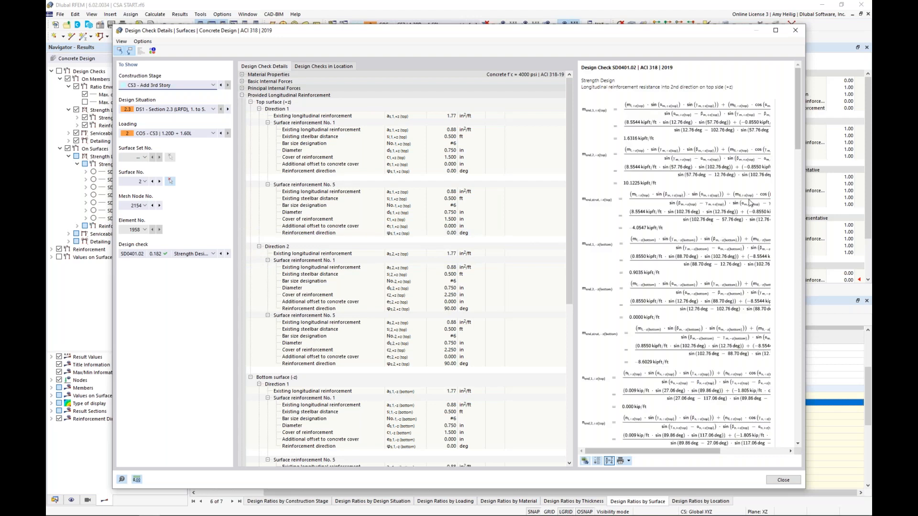
{"action": "left_click_drag", "start_coordinate": [798, 134], "coordinate": [780, 293]}
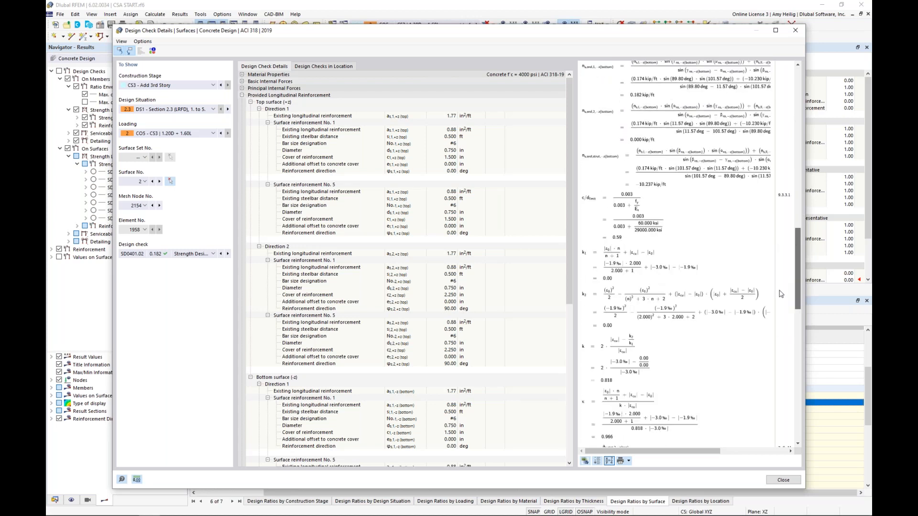
{"action": "scroll", "coordinate": [632, 300], "scroll_direction": "down", "scroll_amount": 5}
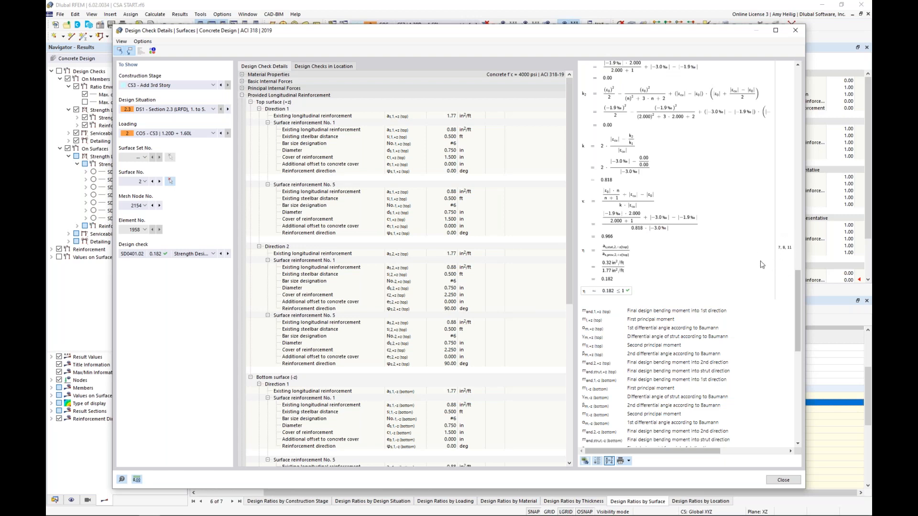
{"action": "scroll", "coordinate": [563, 287], "scroll_direction": "down", "scroll_amount": 10}
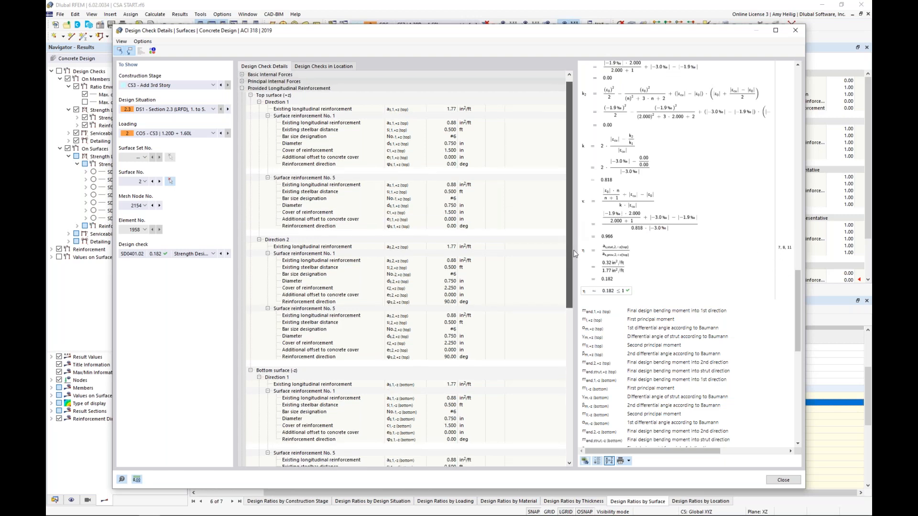
{"action": "scroll", "coordinate": [563, 356], "scroll_direction": "down", "scroll_amount": 3}
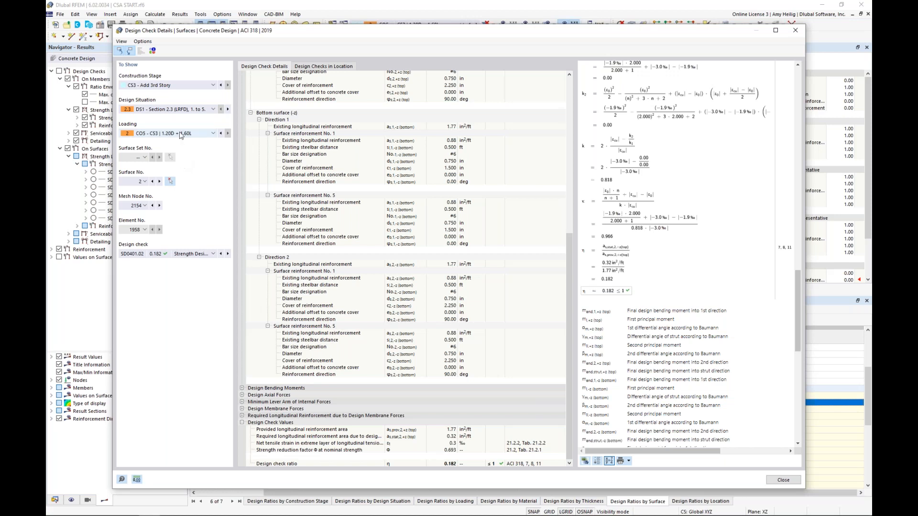
Examine the same surface check for construction stage CS2 - Add Steel Members, and close the design check details
{"action": "left_click", "coordinate": [167, 86]}
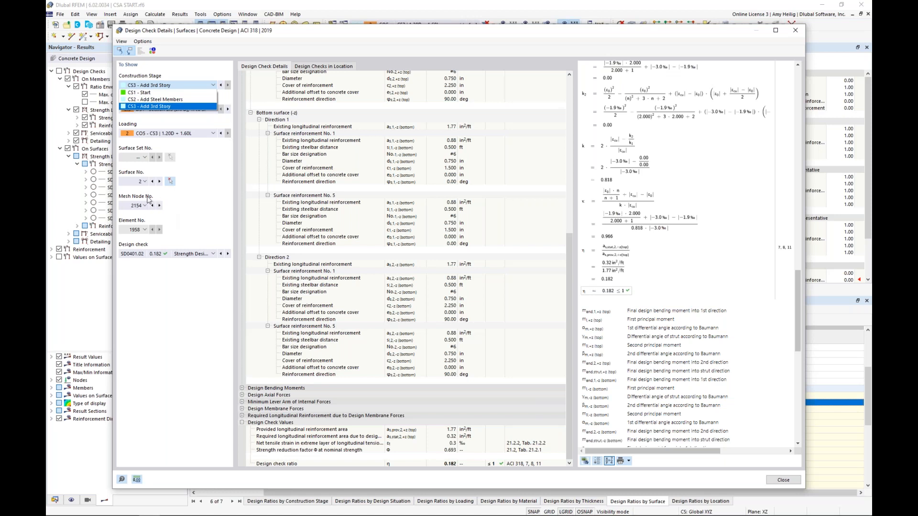
{"action": "left_click", "coordinate": [172, 100]}
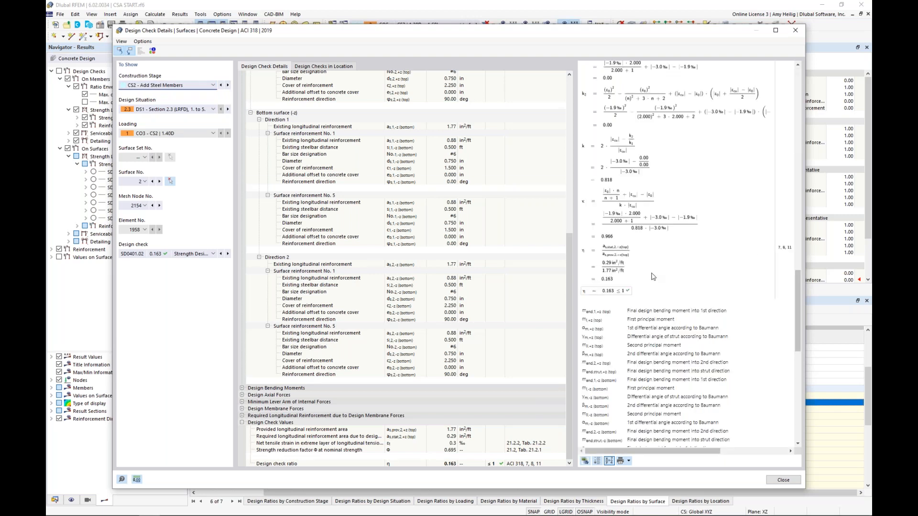
{"action": "scroll", "coordinate": [653, 276], "scroll_direction": "up", "scroll_amount": 10}
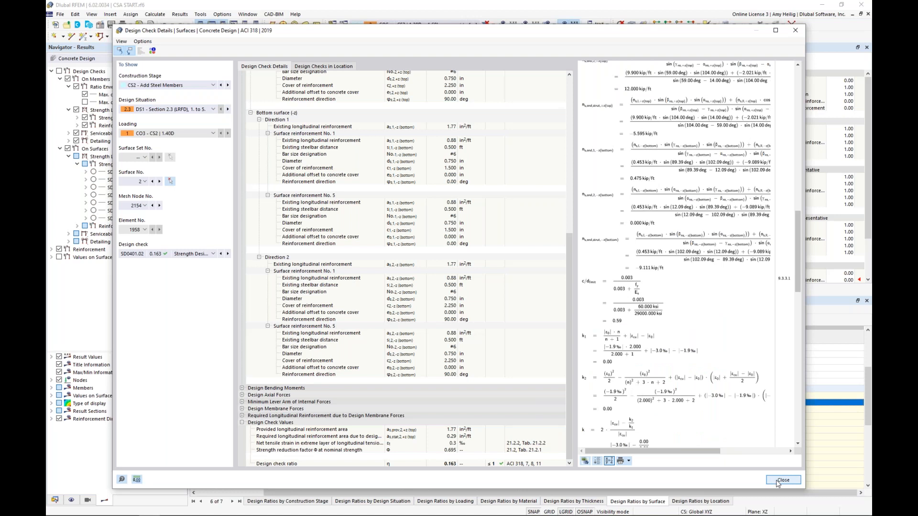
{"action": "left_click", "coordinate": [782, 480]}
List the concrete design ratios on members and locate the CS1 torsion, maximum crack width and RL0604.00 checks on the model
{"action": "left_click", "coordinate": [339, 319]}
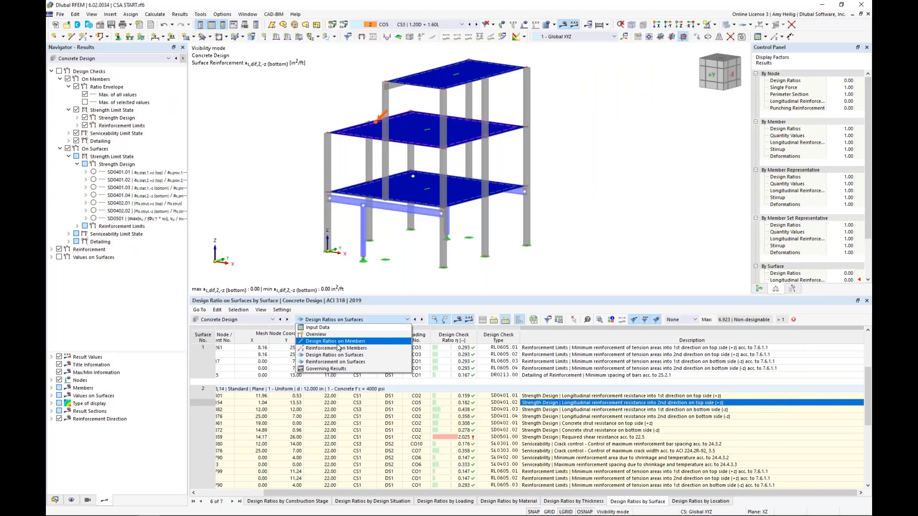
{"action": "key", "text": "Escape"}
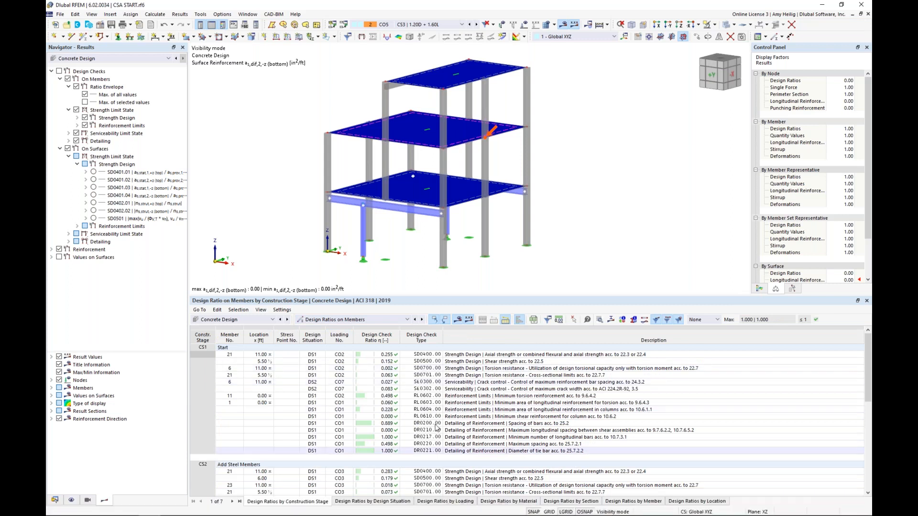
{"action": "left_click", "coordinate": [495, 369]}
{"action": "left_click", "coordinate": [492, 389]}
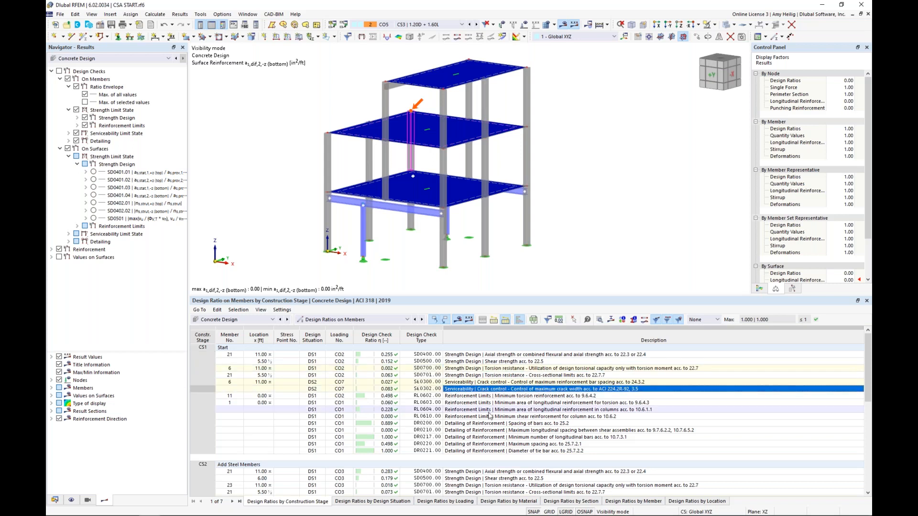
{"action": "left_click", "coordinate": [489, 410]}
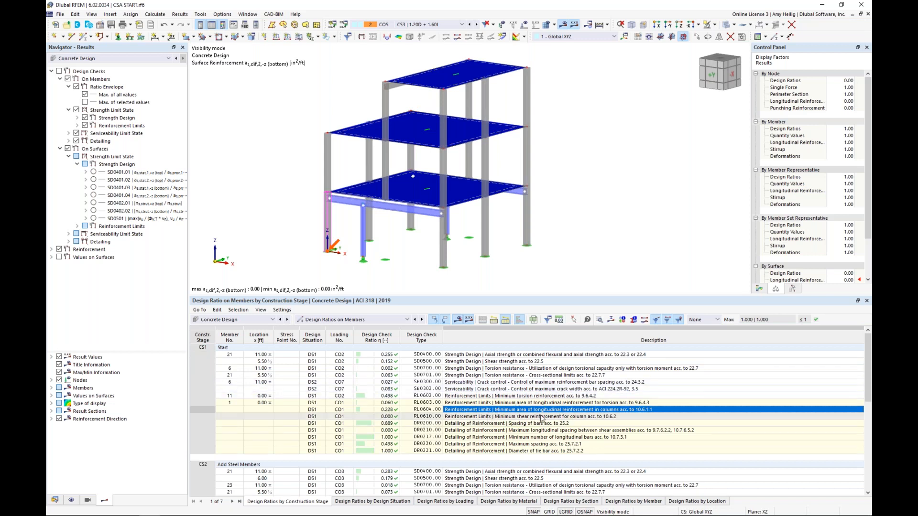
Examine the RL0604 design check details of member 1 with its interaction diagrams enabled, and close the details
{"action": "left_click", "coordinate": [600, 323]}
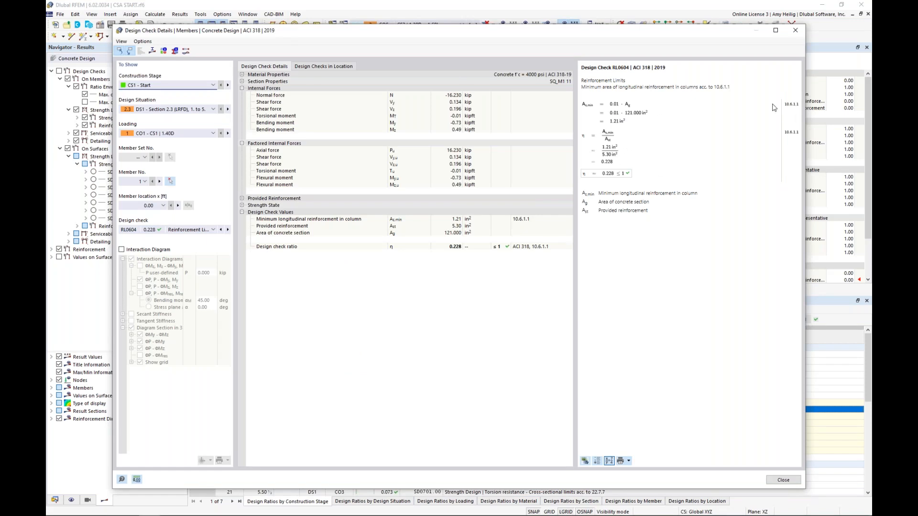
{"action": "left_click", "coordinate": [121, 249]}
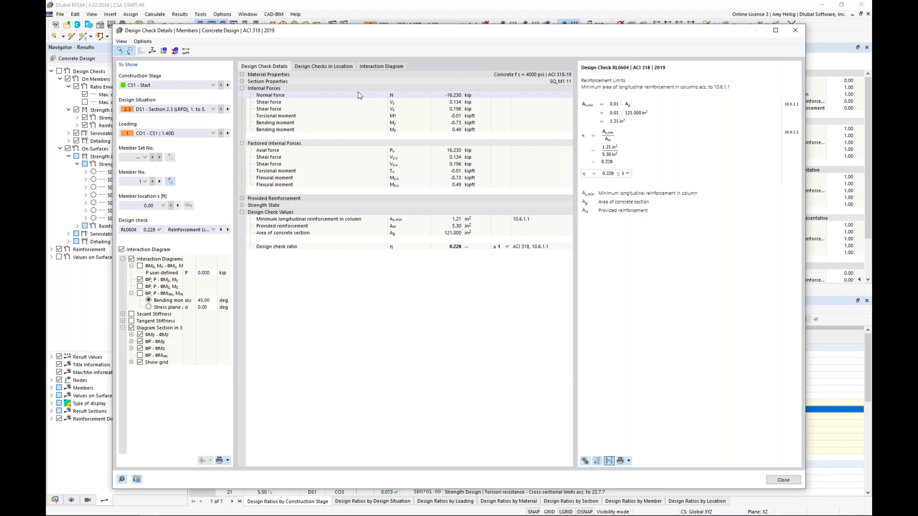
{"action": "left_click", "coordinate": [381, 66]}
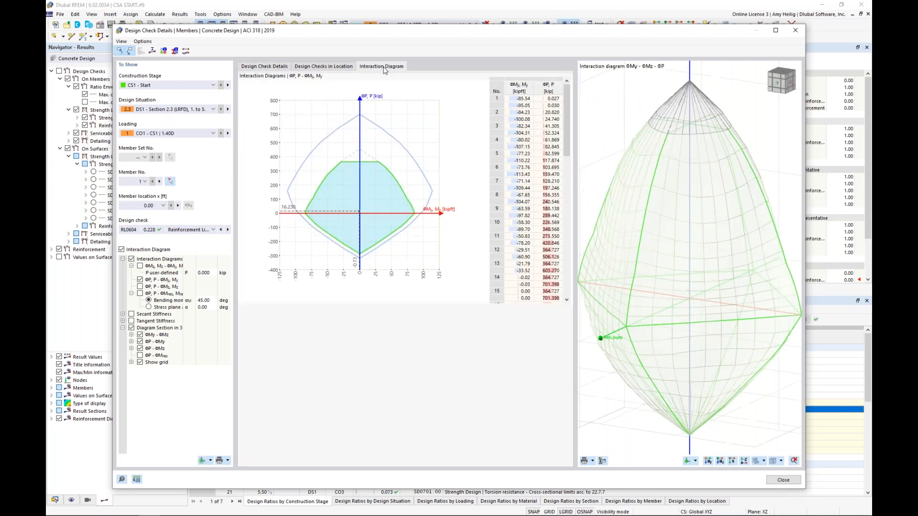
{"action": "left_click_drag", "start_coordinate": [651, 296], "coordinate": [692, 320]}
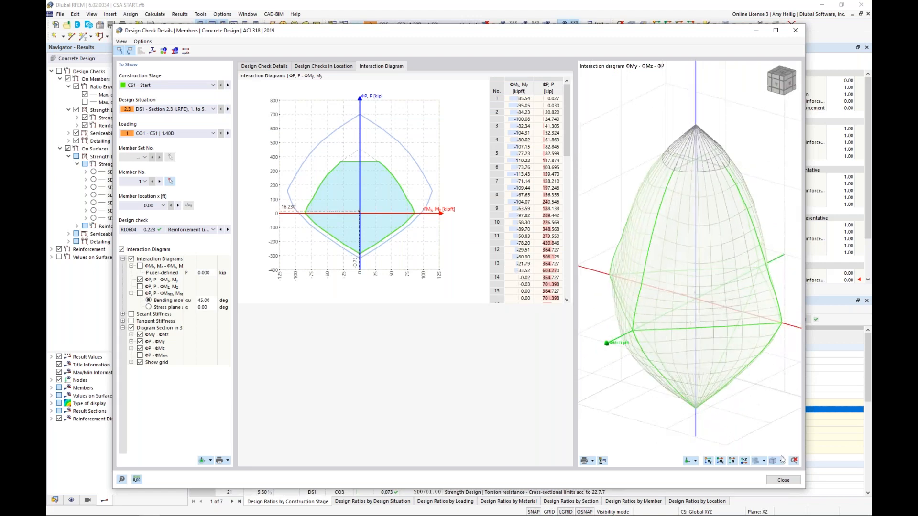
{"action": "left_click", "coordinate": [782, 480]}
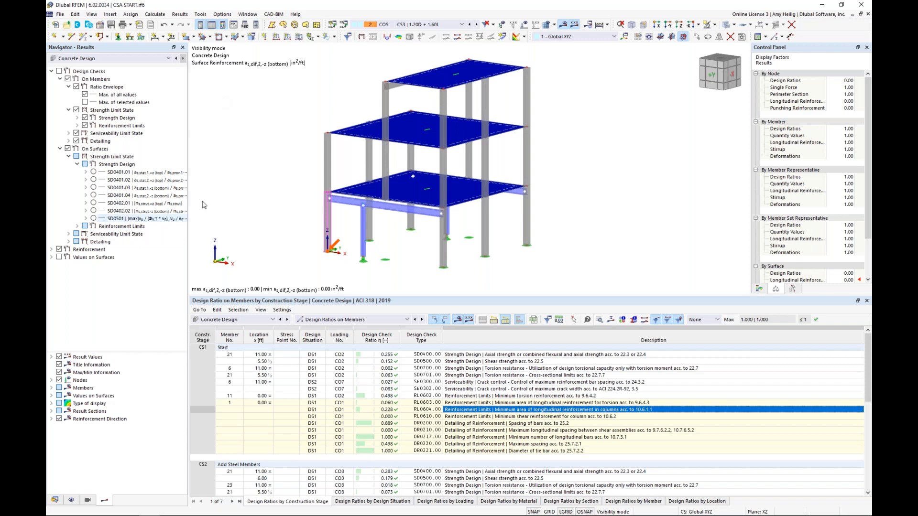
Collapse the Concrete Design results tree, hide the reinforcement results and display the design checks on the model
{"action": "left_click", "coordinate": [102, 58]}
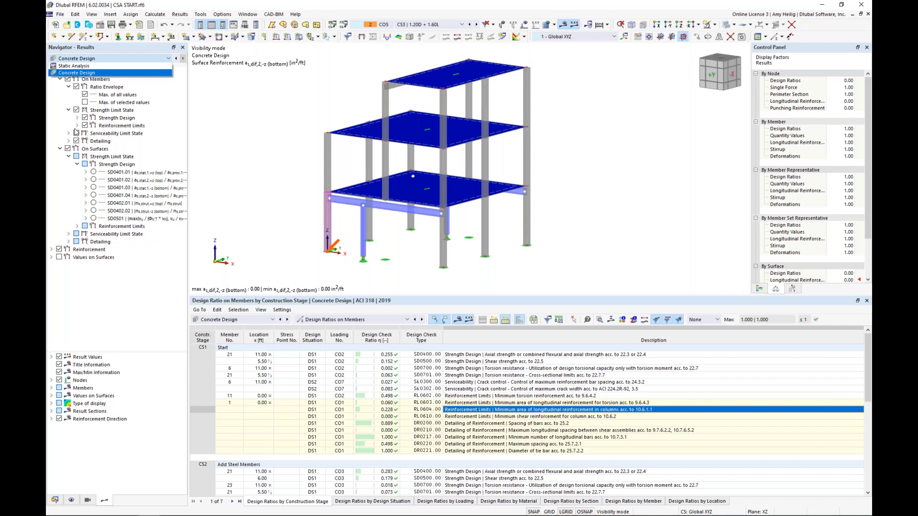
{"action": "left_click", "coordinate": [92, 73]}
{"action": "right_click", "coordinate": [94, 73]}
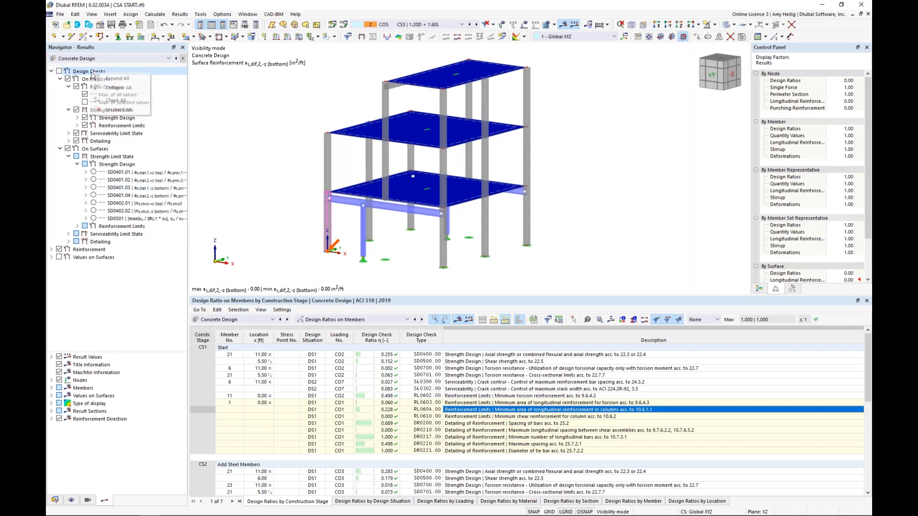
{"action": "left_click", "coordinate": [115, 88]}
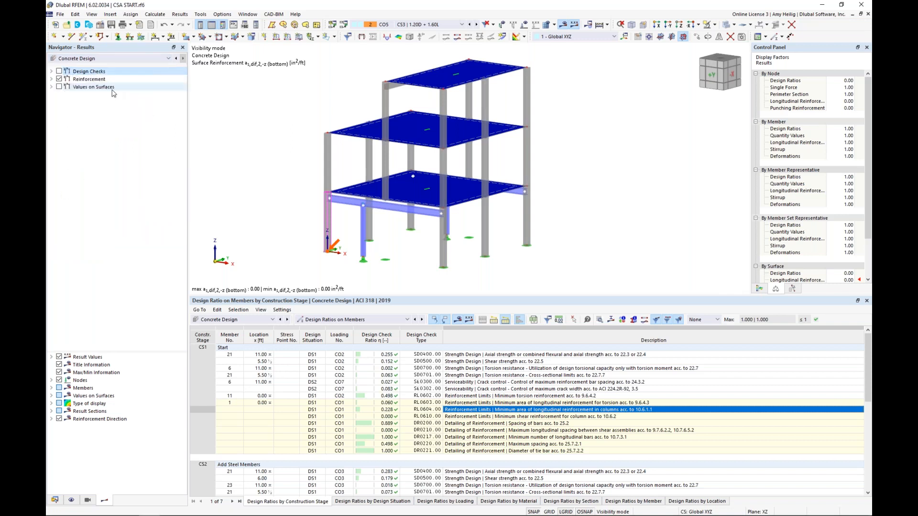
{"action": "left_click", "coordinate": [60, 80]}
{"action": "left_click", "coordinate": [59, 70]}
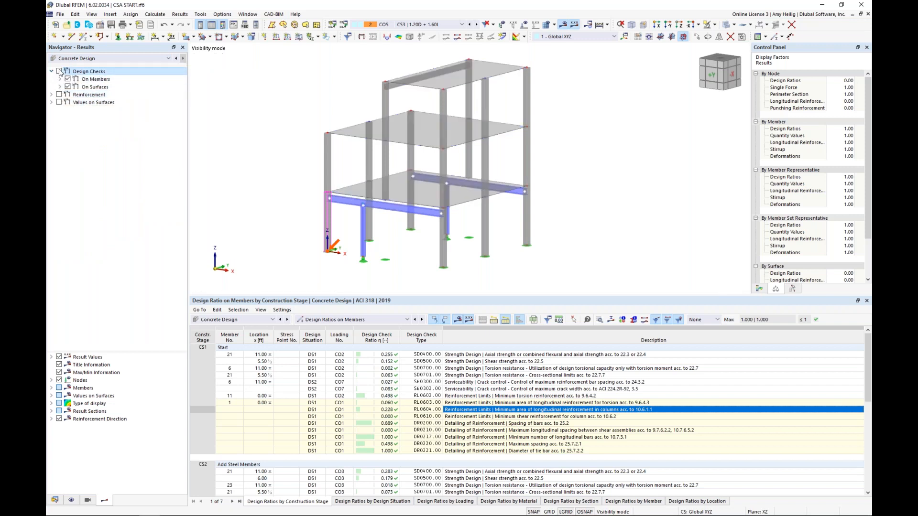
Display the member strength design checks SD0400, SD0500, SD0700 and SD0701 on the model
{"action": "left_click", "coordinate": [60, 79]}
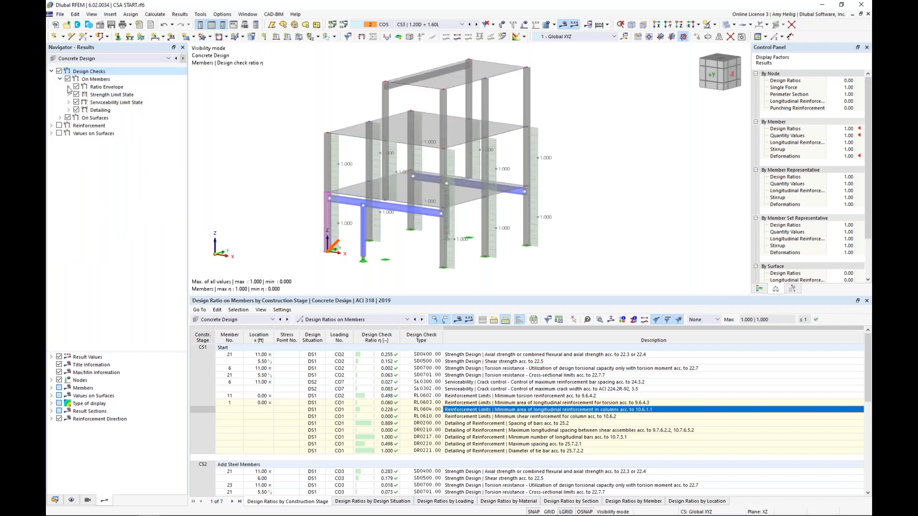
{"action": "left_click", "coordinate": [68, 87]}
{"action": "left_click", "coordinate": [68, 110]}
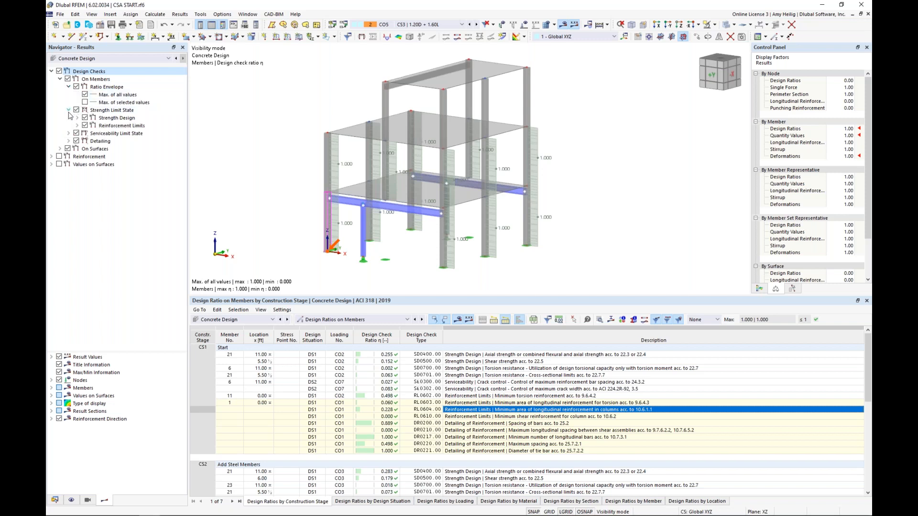
{"action": "left_click", "coordinate": [77, 118]}
{"action": "left_click", "coordinate": [93, 126]}
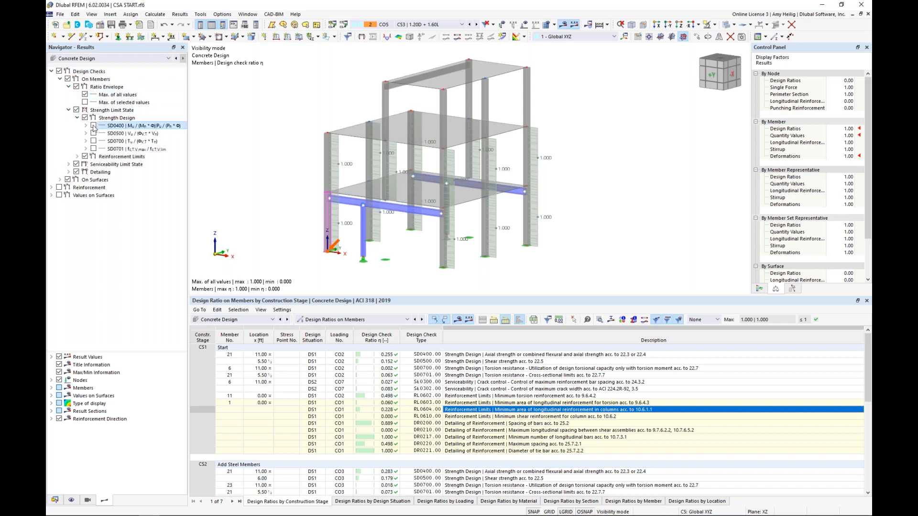
{"action": "left_click", "coordinate": [93, 125]}
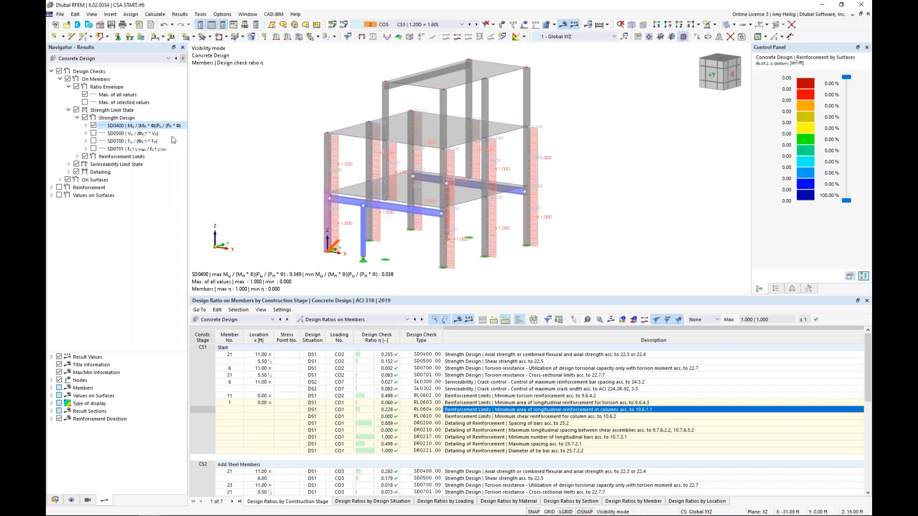
{"action": "left_click", "coordinate": [93, 134]}
{"action": "left_click", "coordinate": [93, 141]}
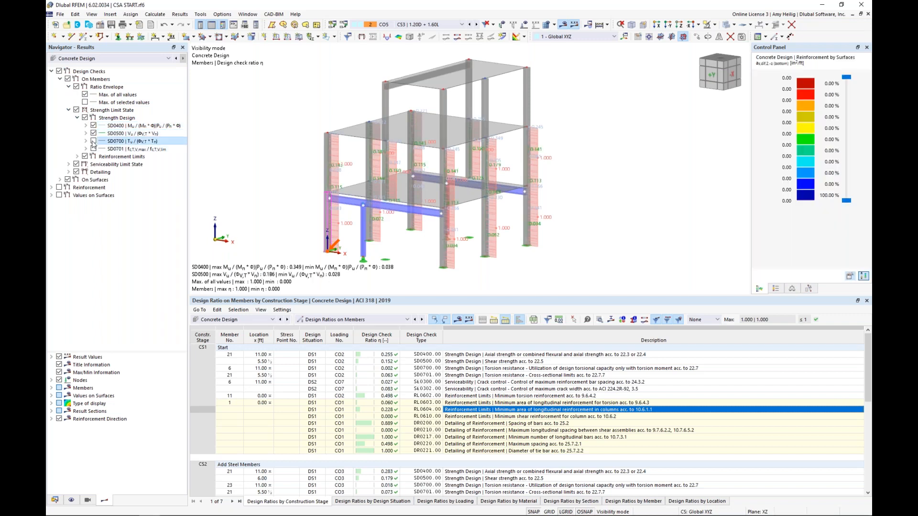
{"action": "left_click", "coordinate": [94, 148]}
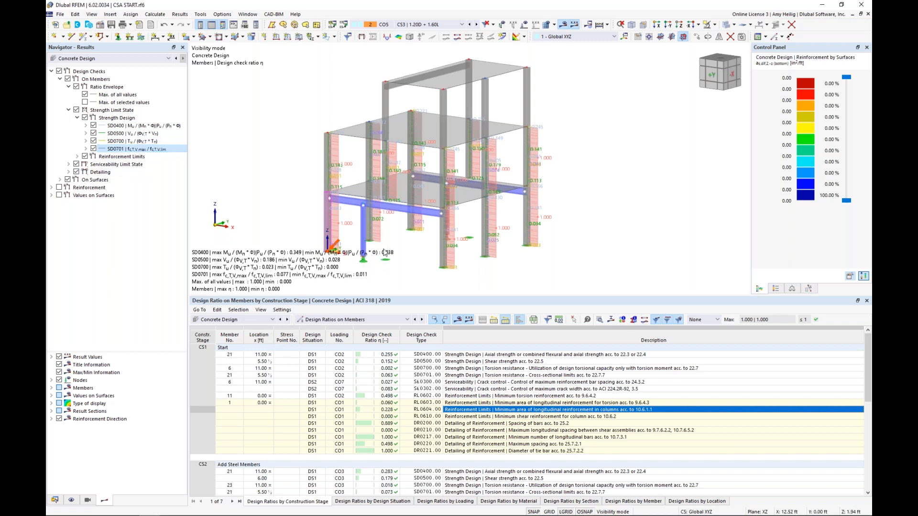
{"action": "middle_click_drag", "start_coordinate": [384, 249], "coordinate": [420, 248]}
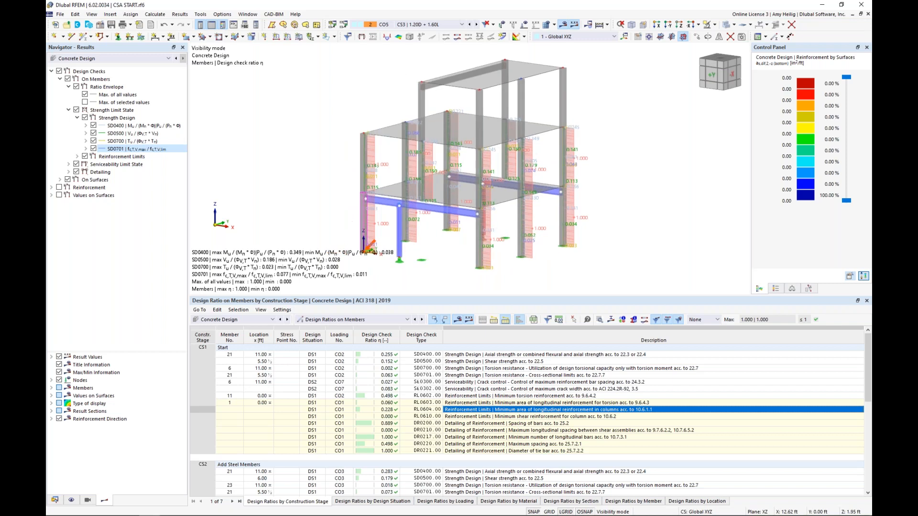
{"action": "scroll", "coordinate": [420, 249], "scroll_direction": "up", "scroll_amount": 1}
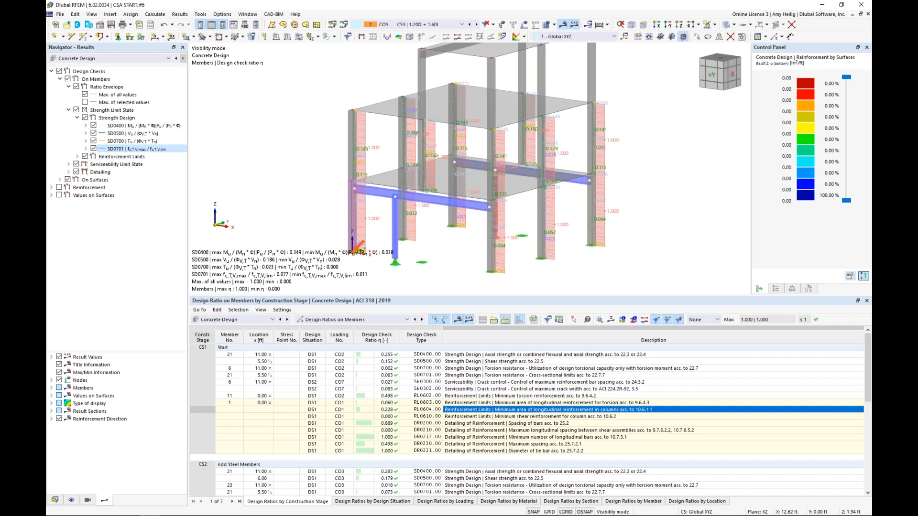
Show the Steel Design input data with its design situations
{"action": "left_click", "coordinate": [239, 319]}
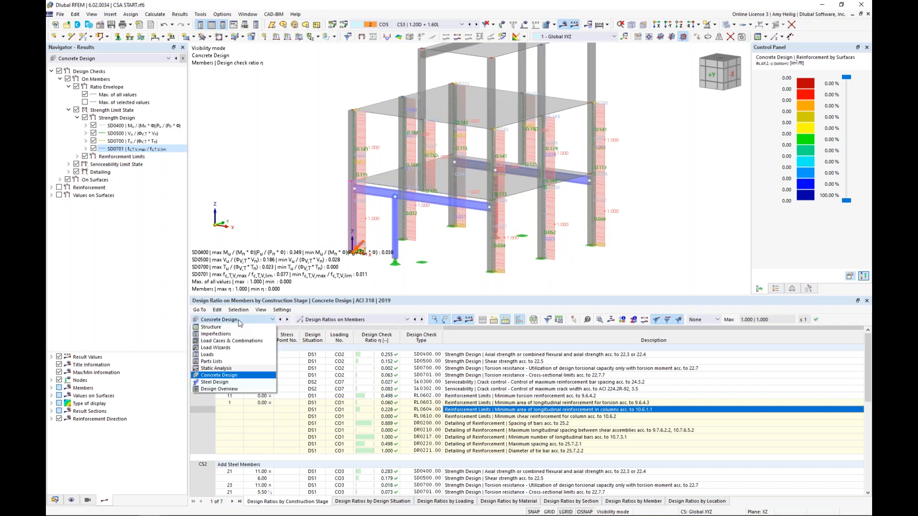
{"action": "left_click", "coordinate": [224, 386]}
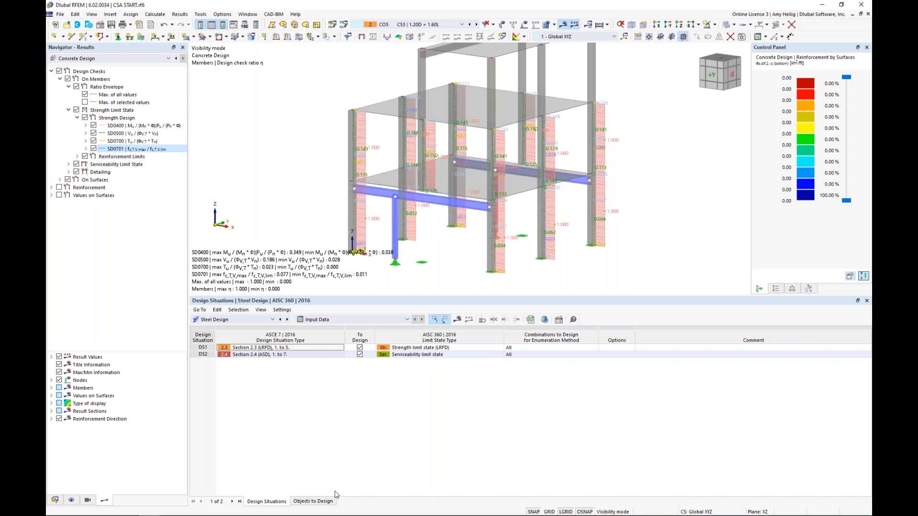
Assign the steel beams and columns, members 25-28, as the objects to design in Steel Design
{"action": "left_click", "coordinate": [315, 501]}
{"action": "left_click", "coordinate": [375, 348]}
{"action": "left_click", "coordinate": [376, 348]}
{"action": "left_click", "coordinate": [441, 349]}
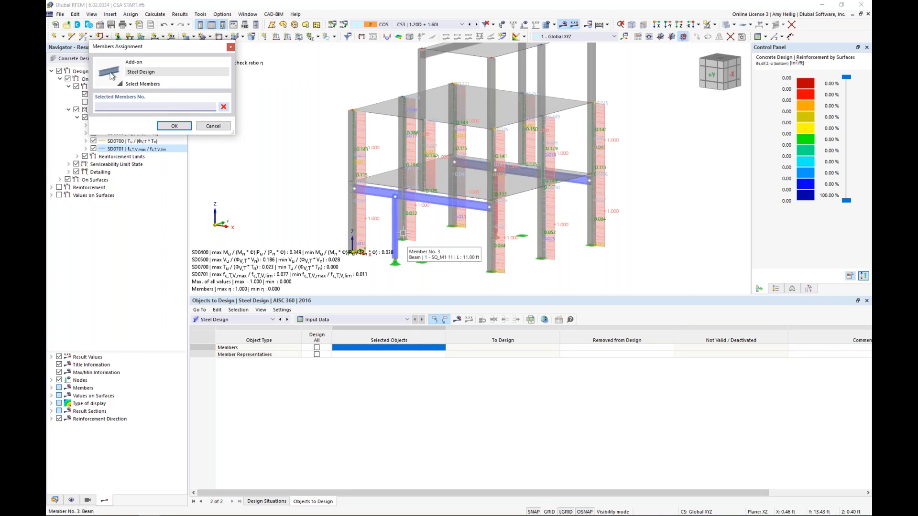
{"action": "left_click", "coordinate": [395, 219]}
{"action": "left_click", "coordinate": [423, 198]}
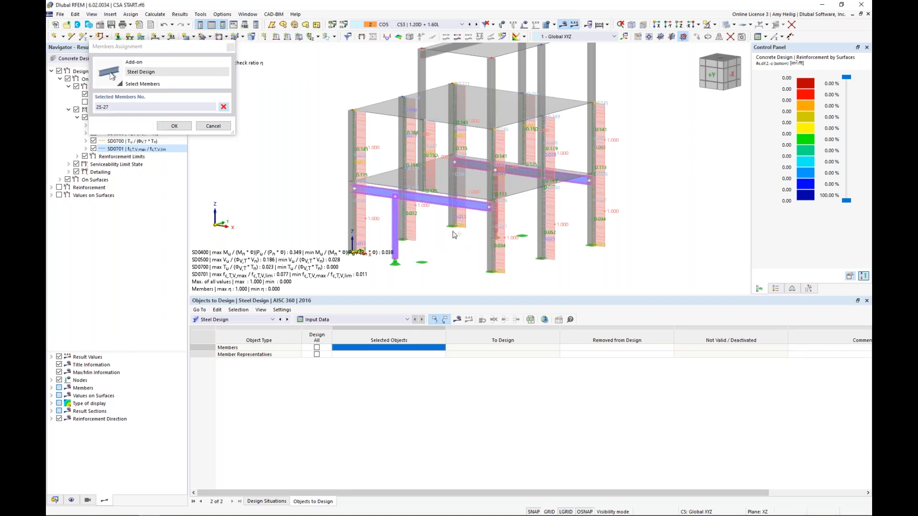
{"action": "middle_click_drag", "start_coordinate": [454, 231], "coordinate": [474, 230], "text": "ctrl"}
{"action": "left_click", "coordinate": [495, 170]}
{"action": "left_click", "coordinate": [478, 217]}
{"action": "left_click", "coordinate": [174, 125]}
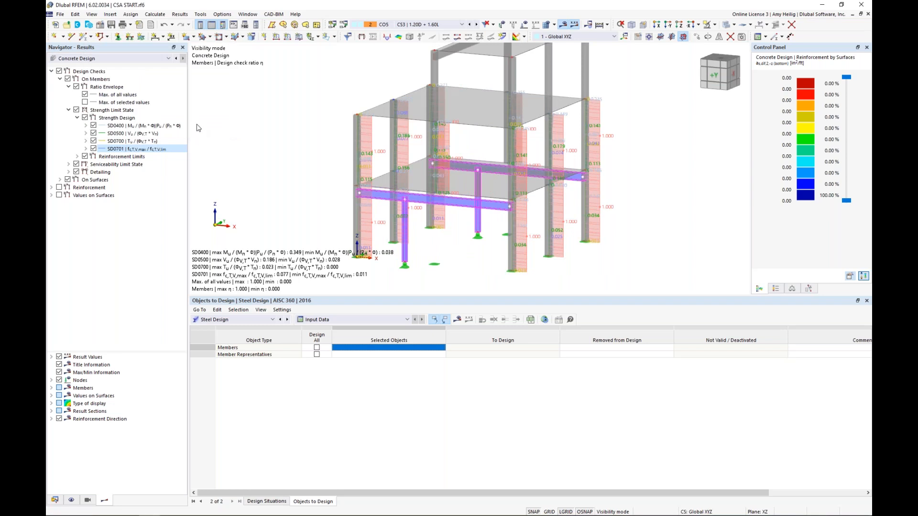
Calculate the Steel Design results and list the member design ratios by construction stage
{"action": "left_click", "coordinate": [457, 320]}
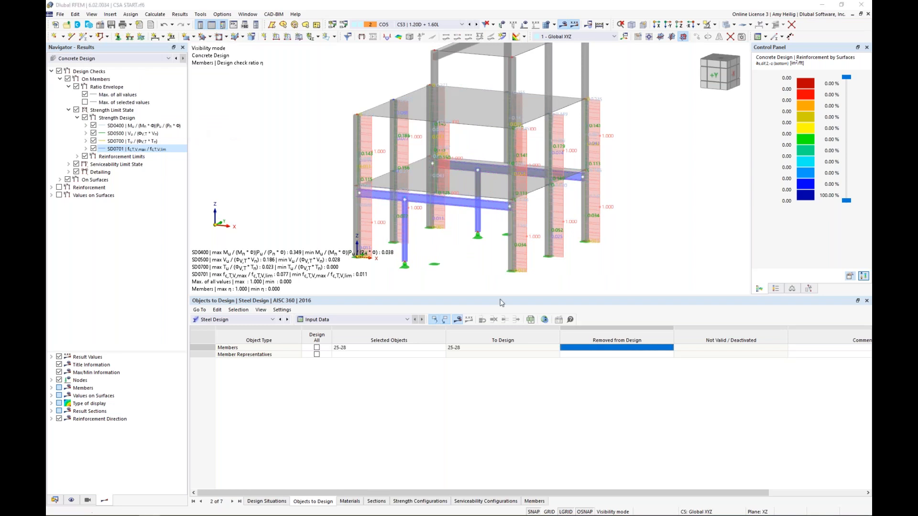
{"action": "left_click", "coordinate": [494, 299]}
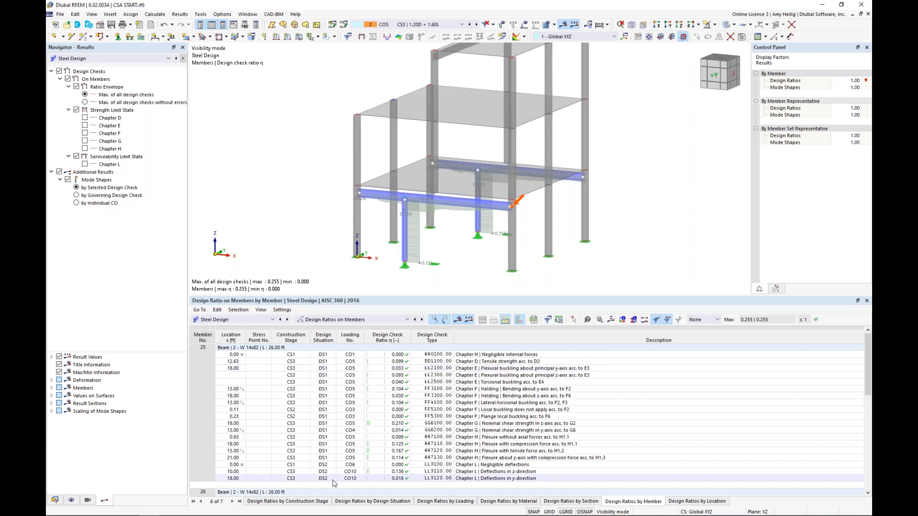
{"action": "left_click", "coordinate": [314, 502]}
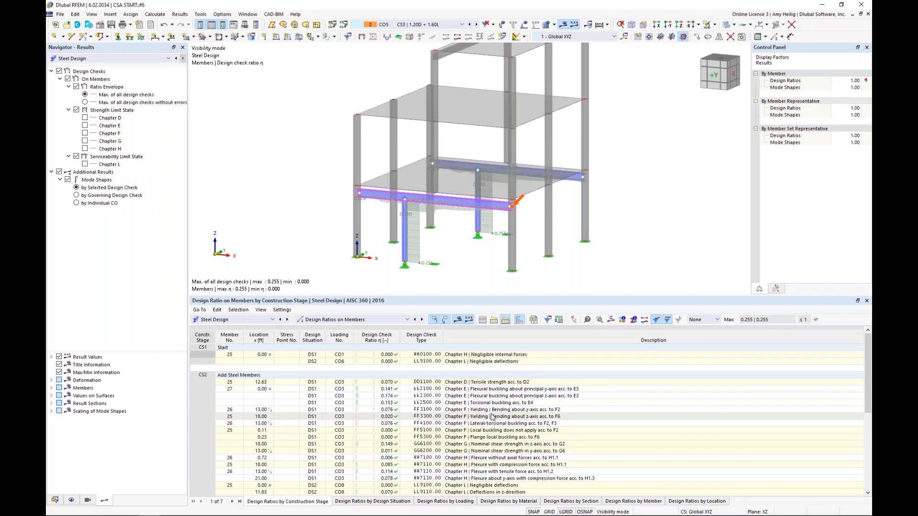
{"action": "scroll", "coordinate": [482, 426], "scroll_direction": "down", "scroll_amount": 2}
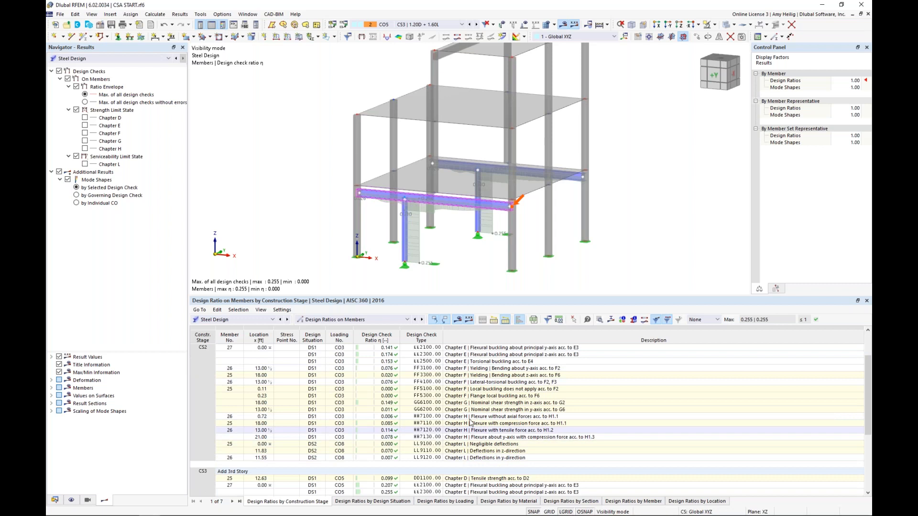
Filter the steel design ratios to Max and highlight member 27's flexural buckling check in the Add Steel Members stage
{"action": "left_click", "coordinate": [719, 322]}
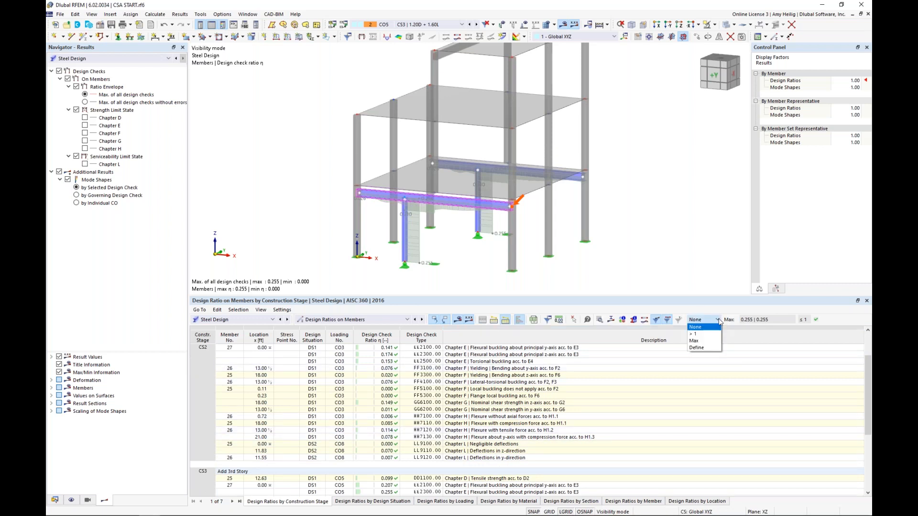
{"action": "left_click", "coordinate": [707, 340]}
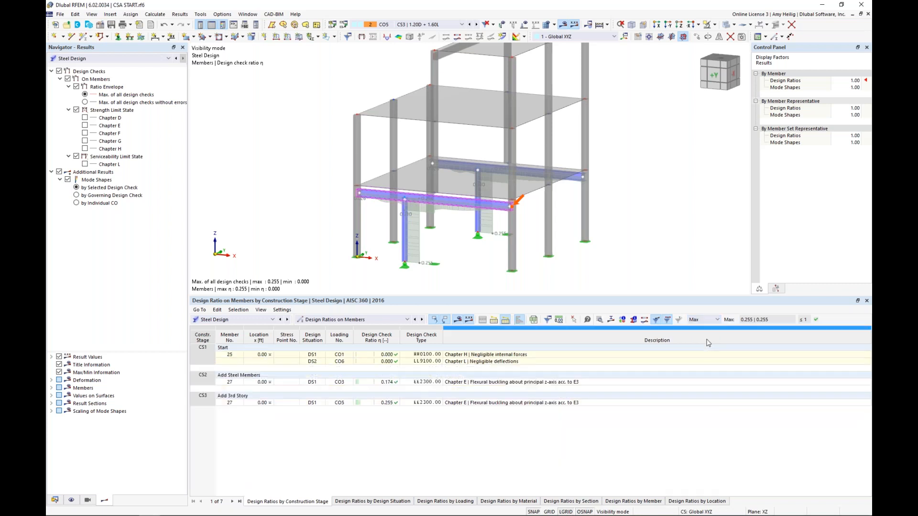
{"action": "left_click", "coordinate": [485, 383]}
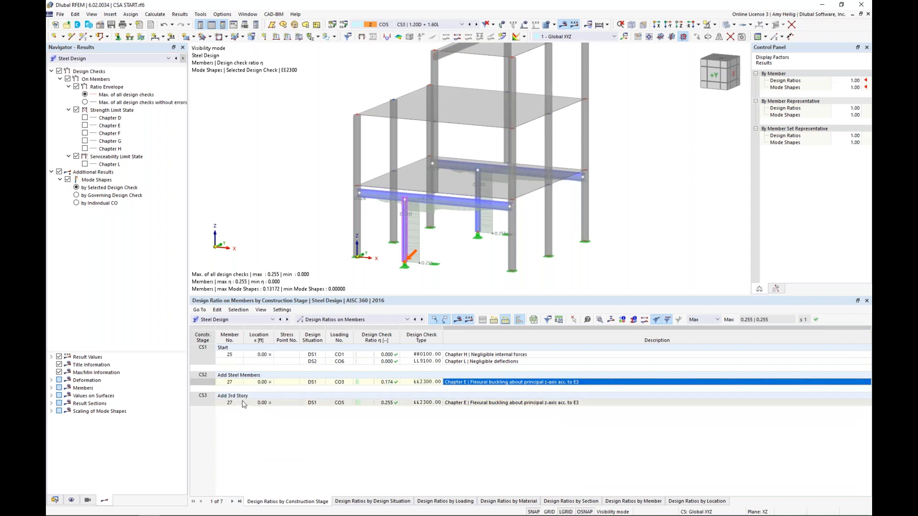
Examine the EE2300 design check details of member 27 in stage CS3 Add 3rd Story, and close the details
{"action": "left_click", "coordinate": [455, 403]}
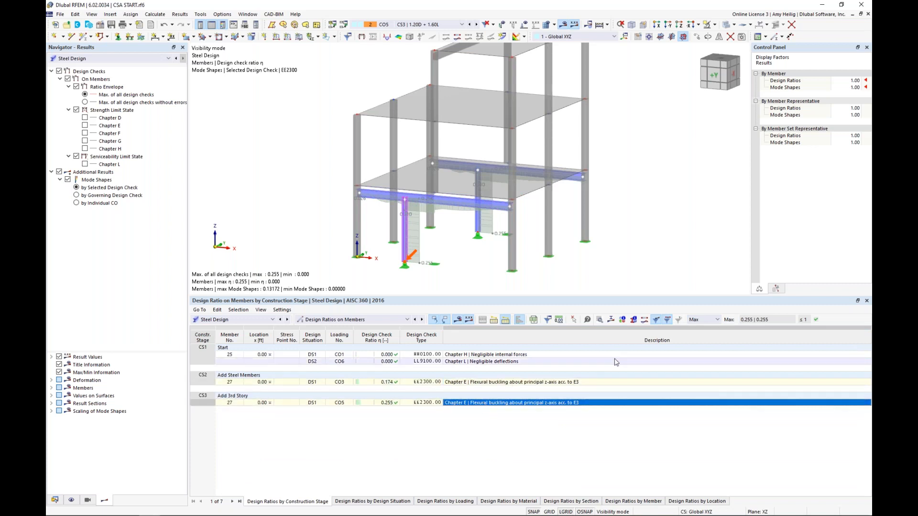
{"action": "left_click", "coordinate": [599, 320]}
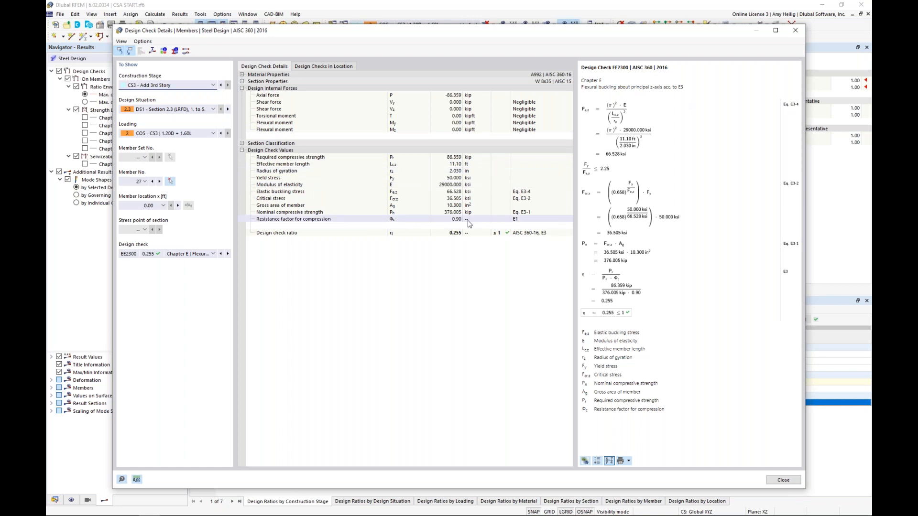
{"action": "left_click", "coordinate": [783, 480]}
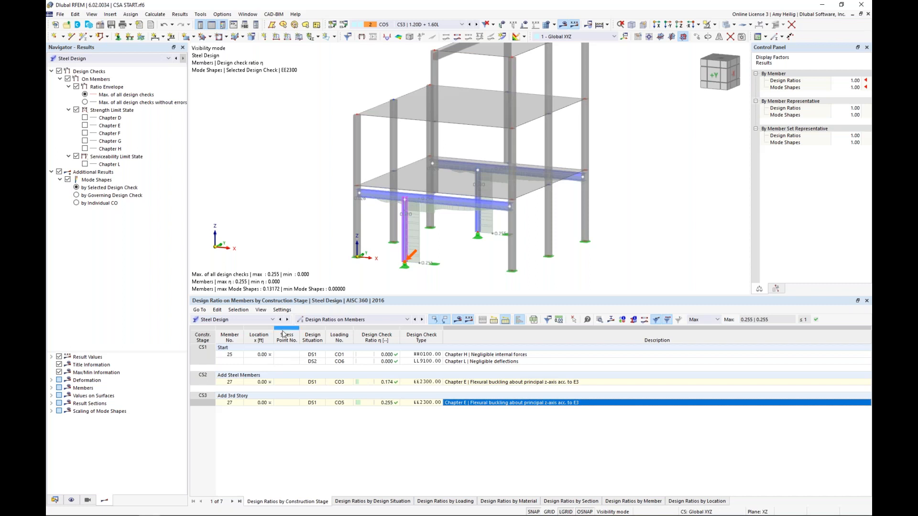
Switch to the PowerPoint slide show on construction stages analysis and advance to the Future Developments slide
{"action": "key", "text": "super+Tab"}
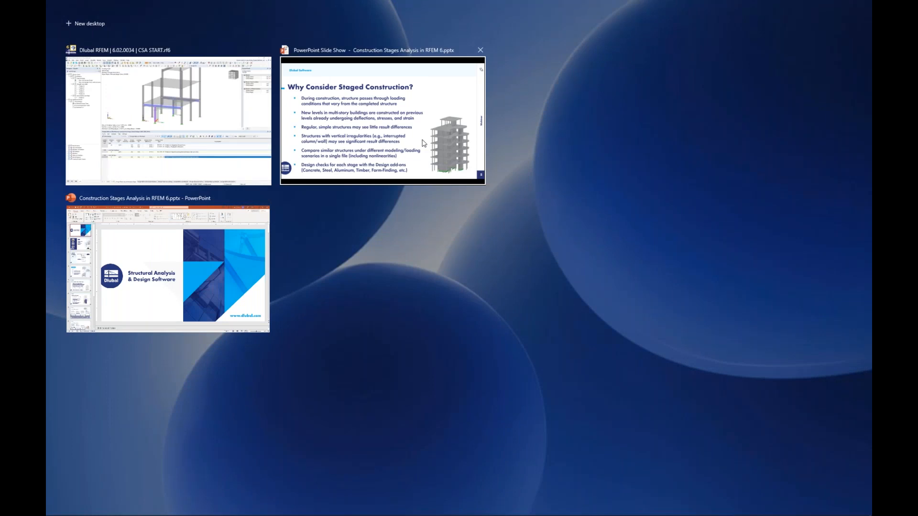
{"action": "left_click", "coordinate": [424, 143]}
{"action": "key", "text": "Right"}
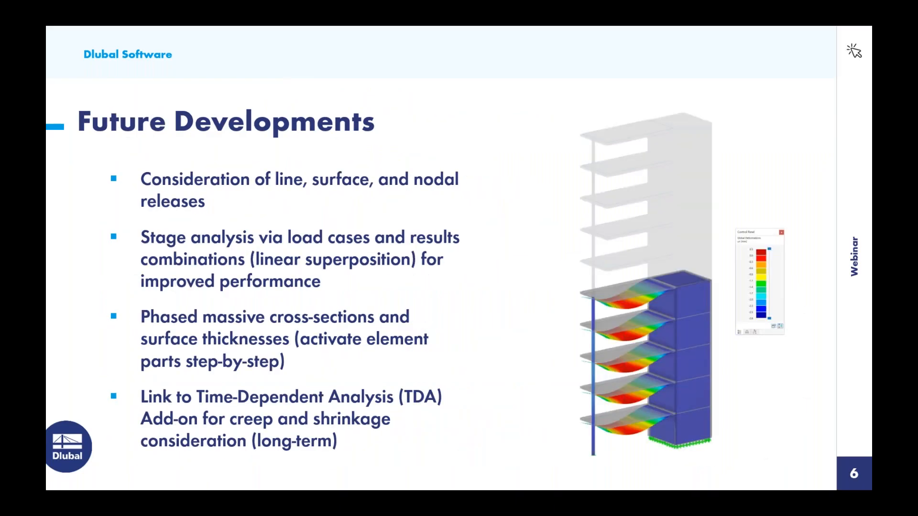